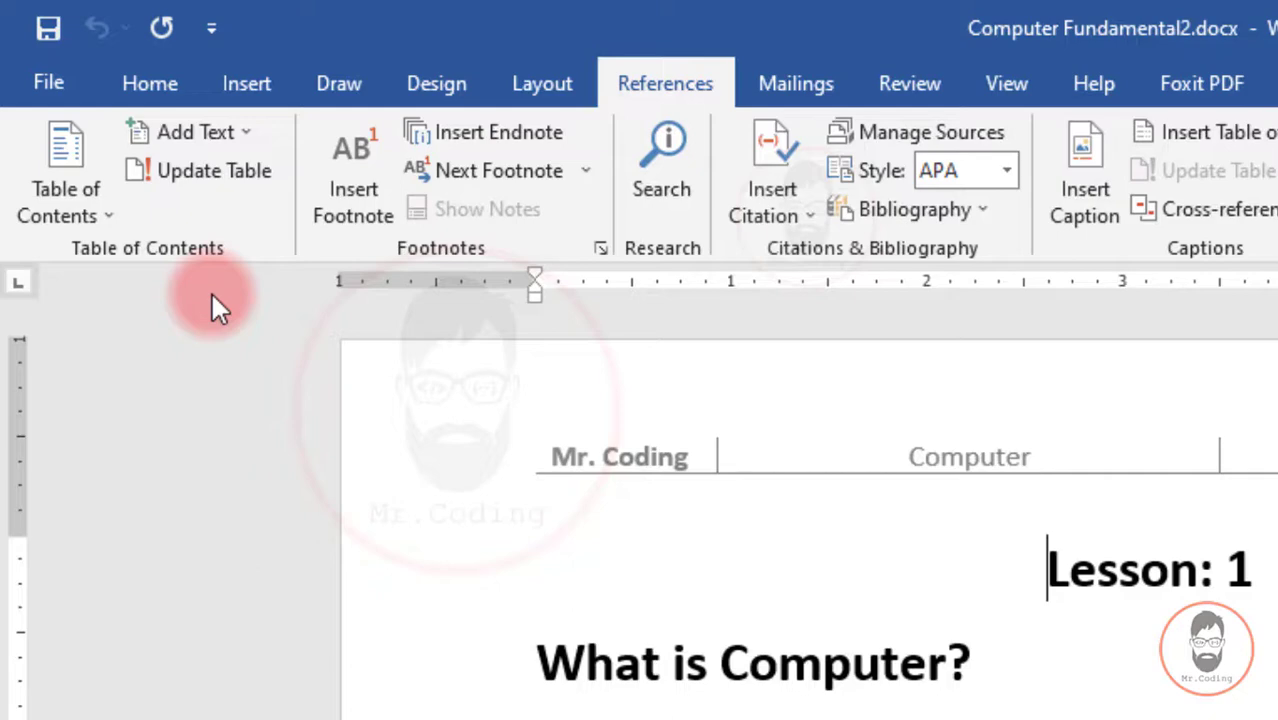
- Examine the Lesson: 1 heading and the "What is Computer?" title on the first page
click(662, 84)
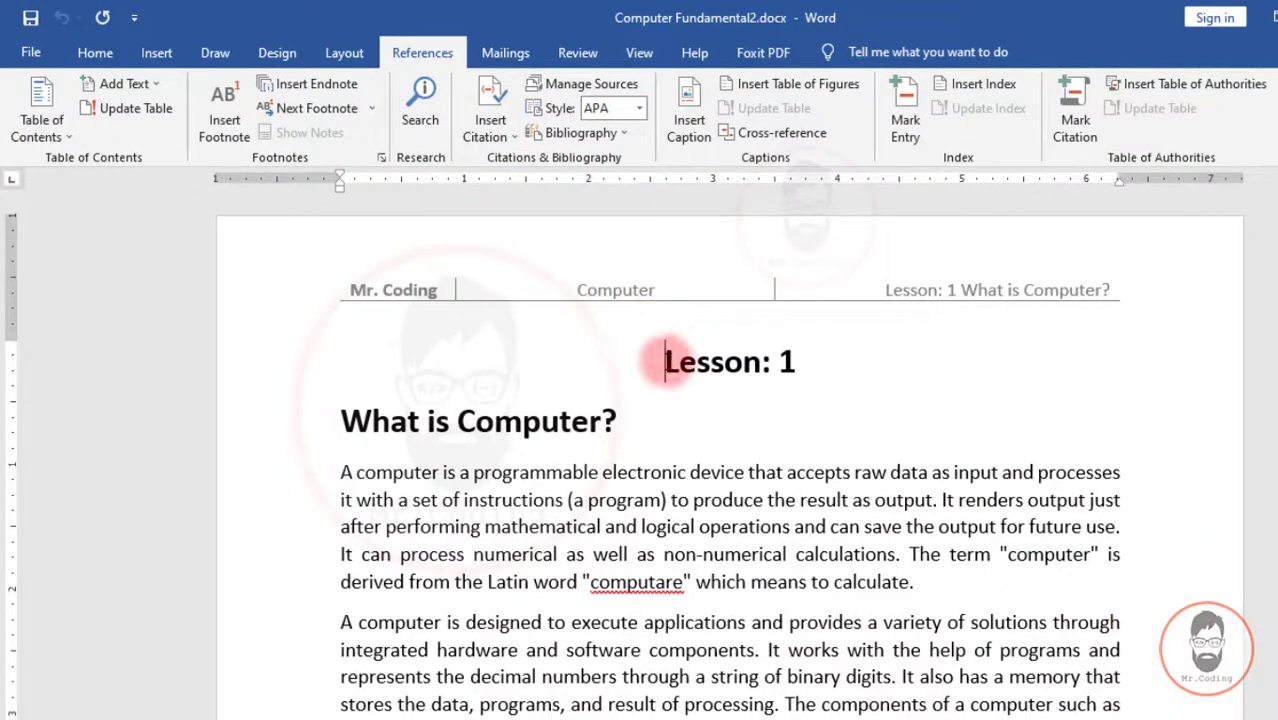
triple_click(665, 362)
click(490, 420)
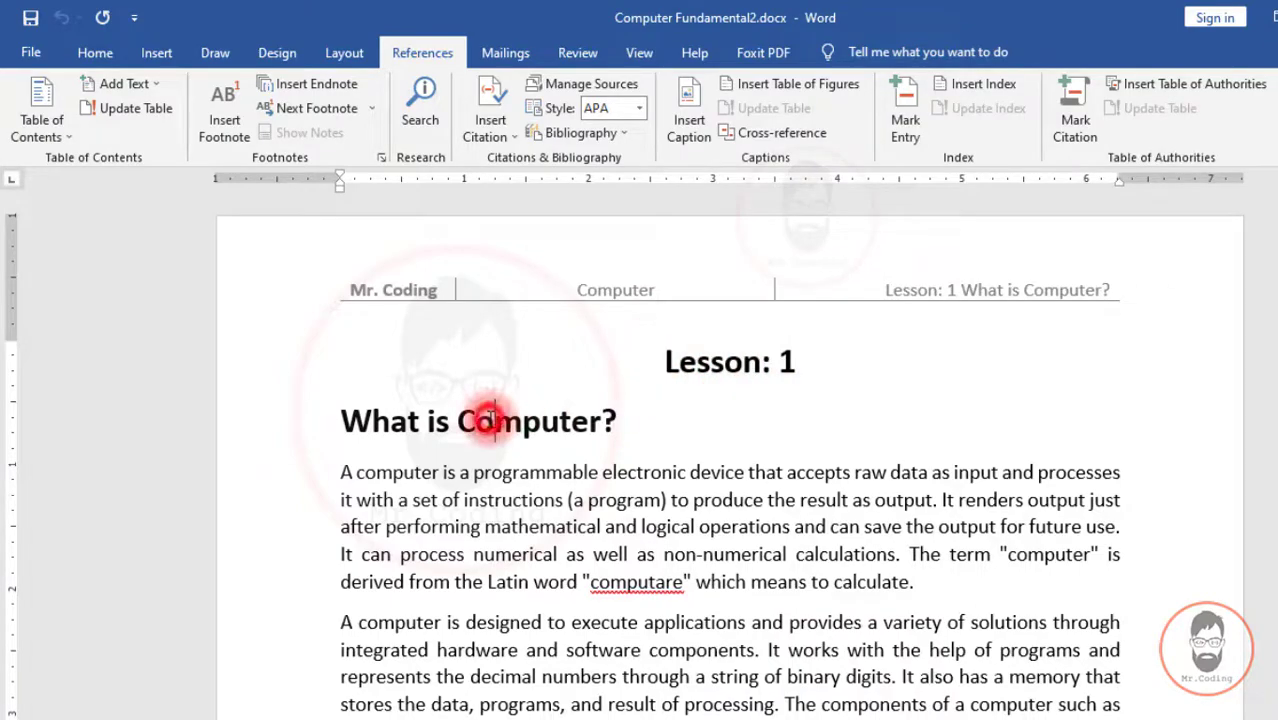
scroll(493, 420, down, 10)
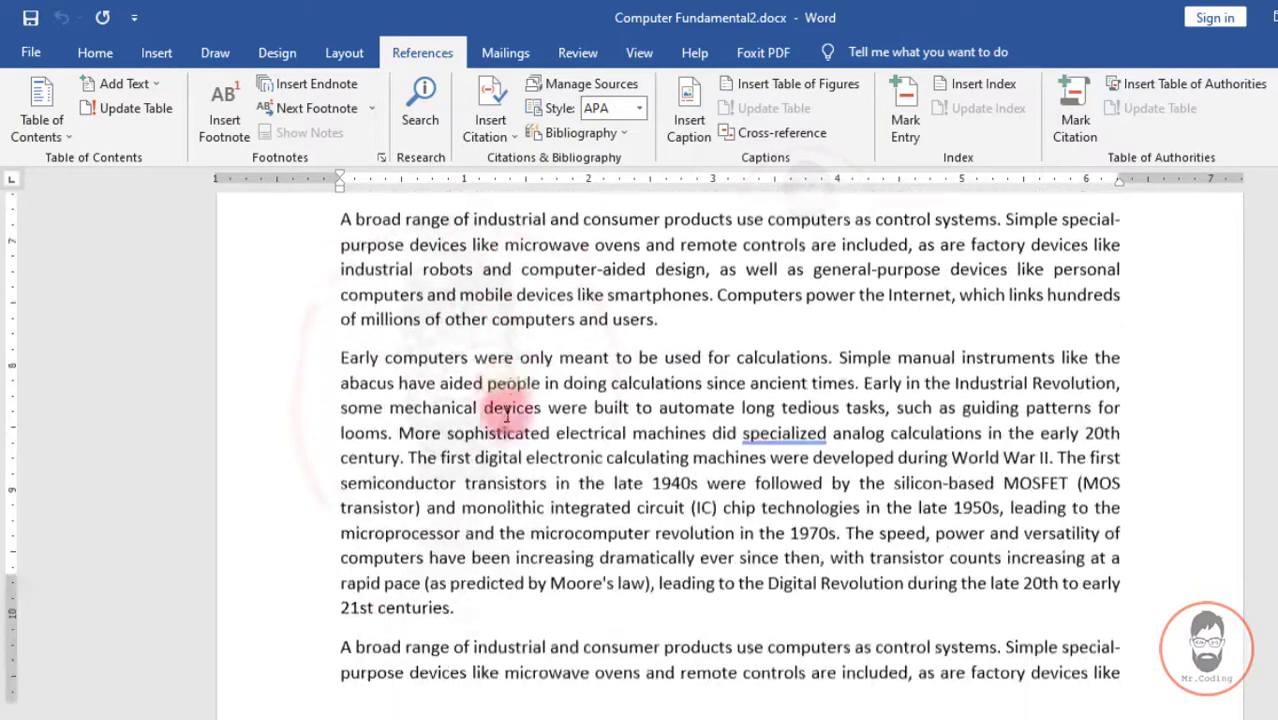
- Inspect the Lesson: 2 title "Basic Parts of Computer" and check its font formatting and paragraph style
scroll(507, 415, down, 15)
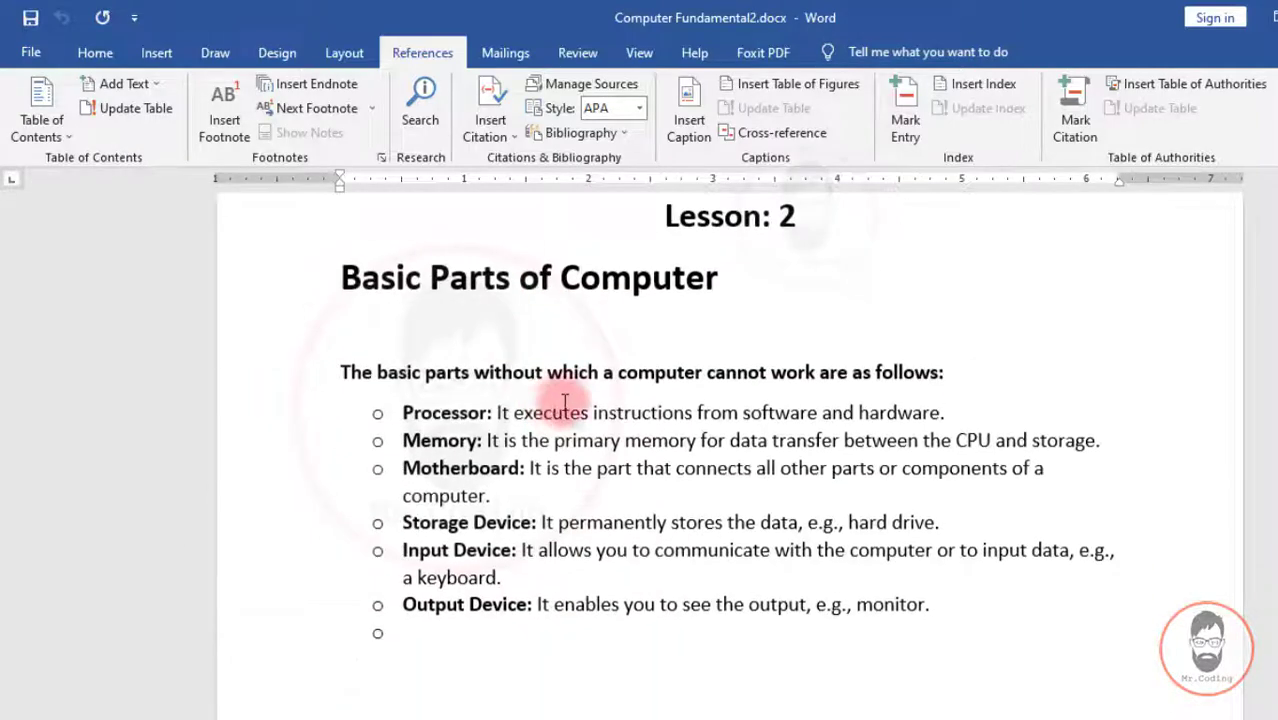
scroll(565, 403, up, 3)
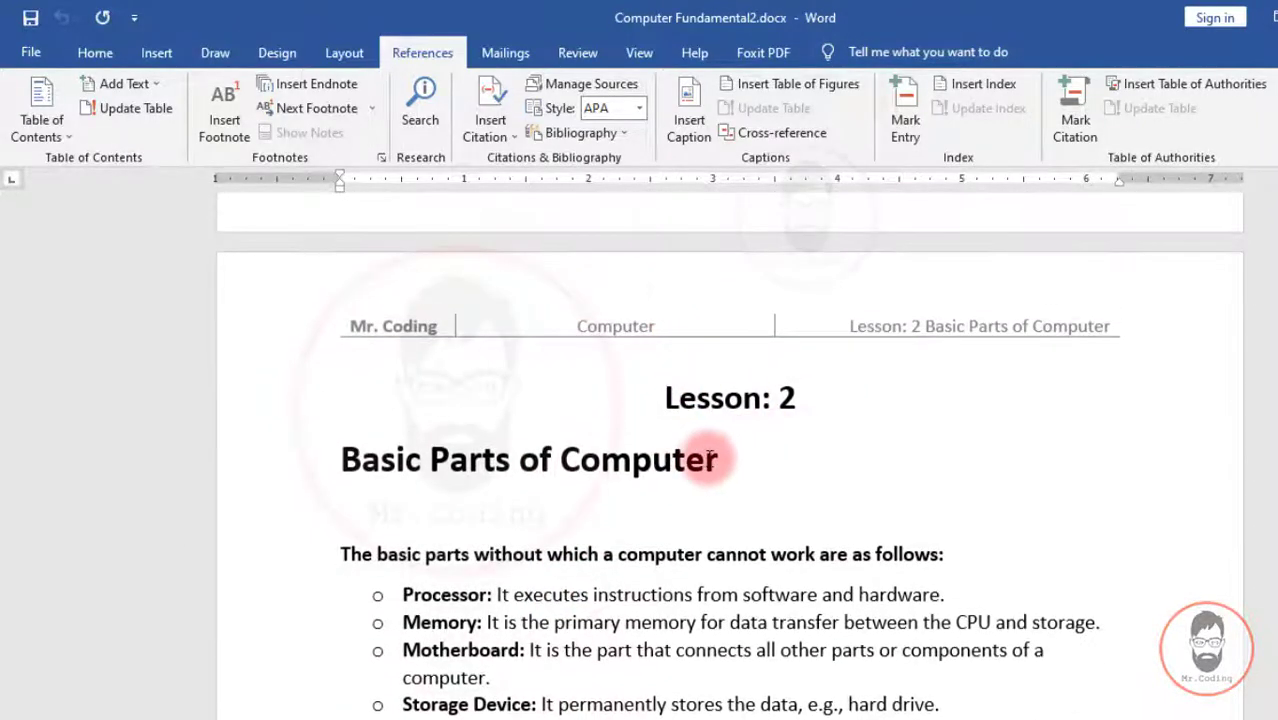
drag(710, 458, 345, 458)
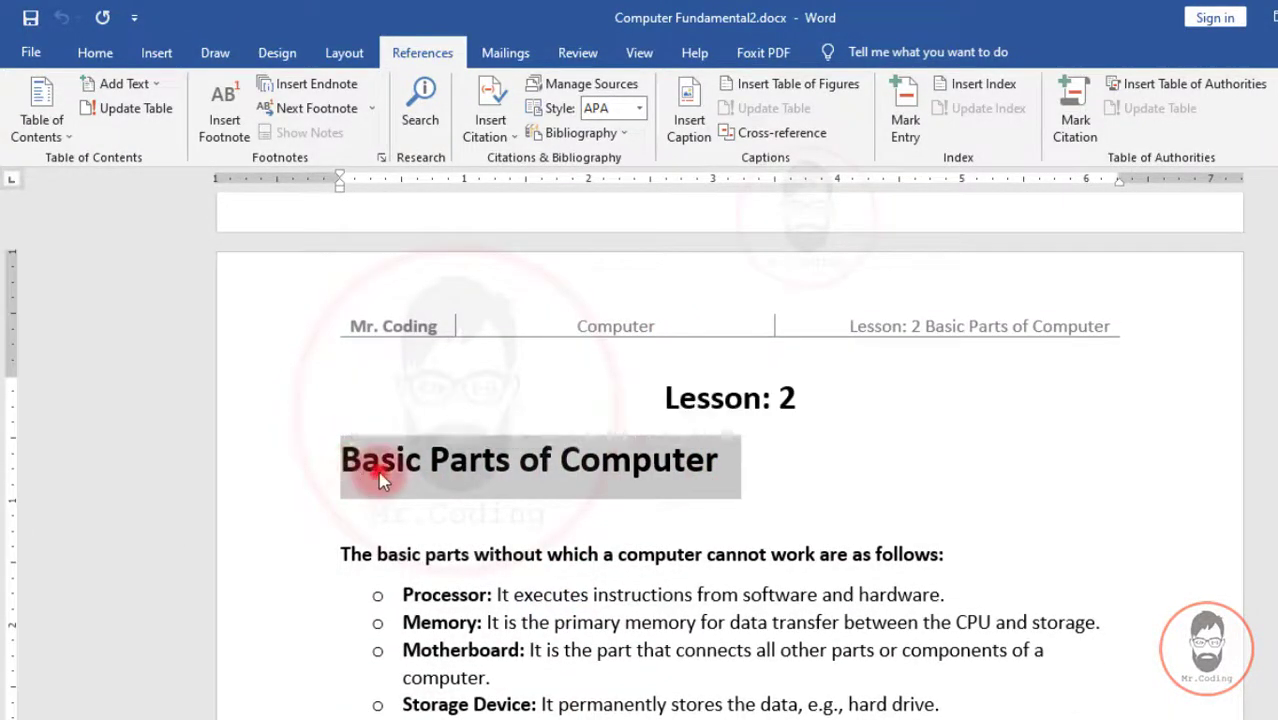
click(380, 478)
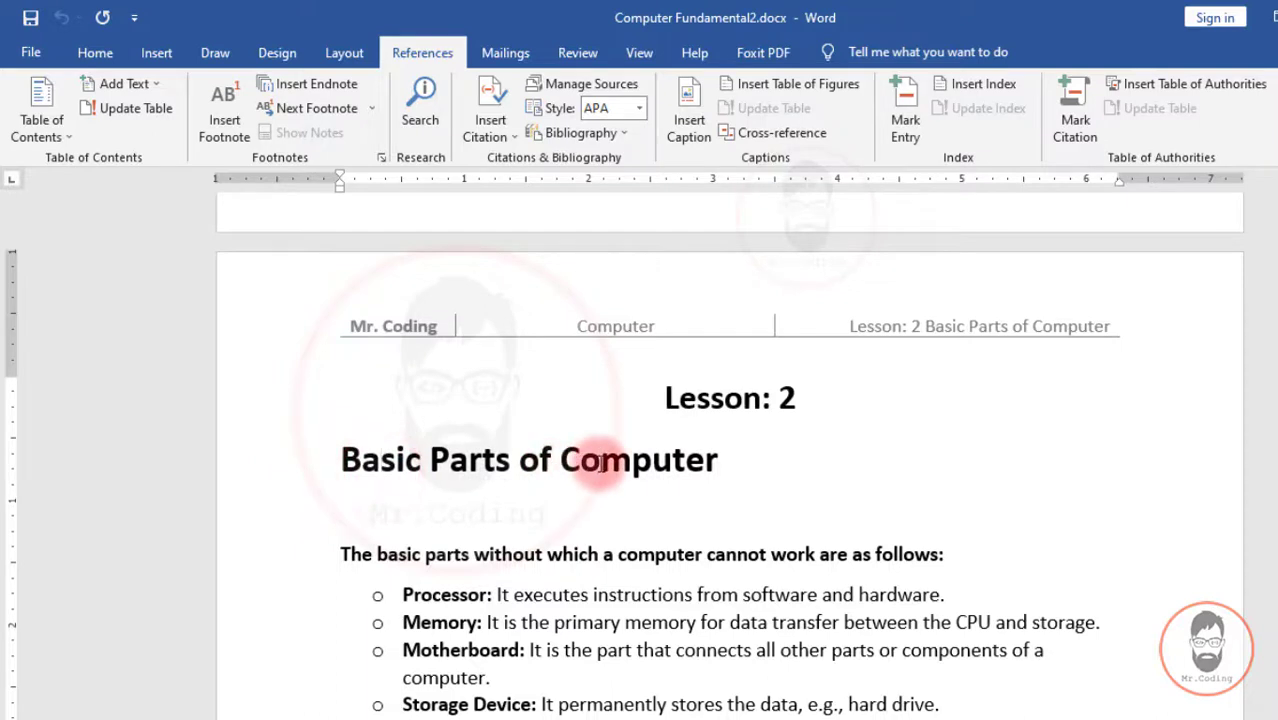
click(98, 52)
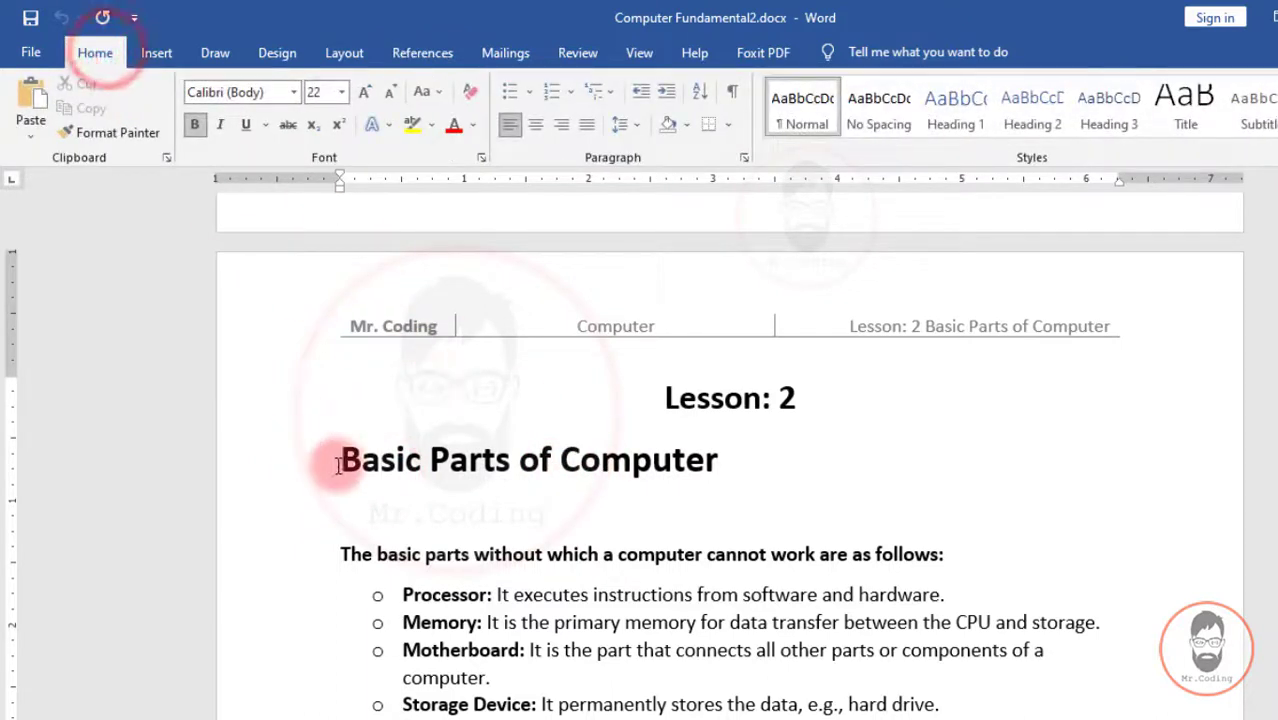
mouse_move(338, 463)
mouse_down()
mouse_move(716, 461)
mouse_move(322, 460)
mouse_up()
click(705, 465)
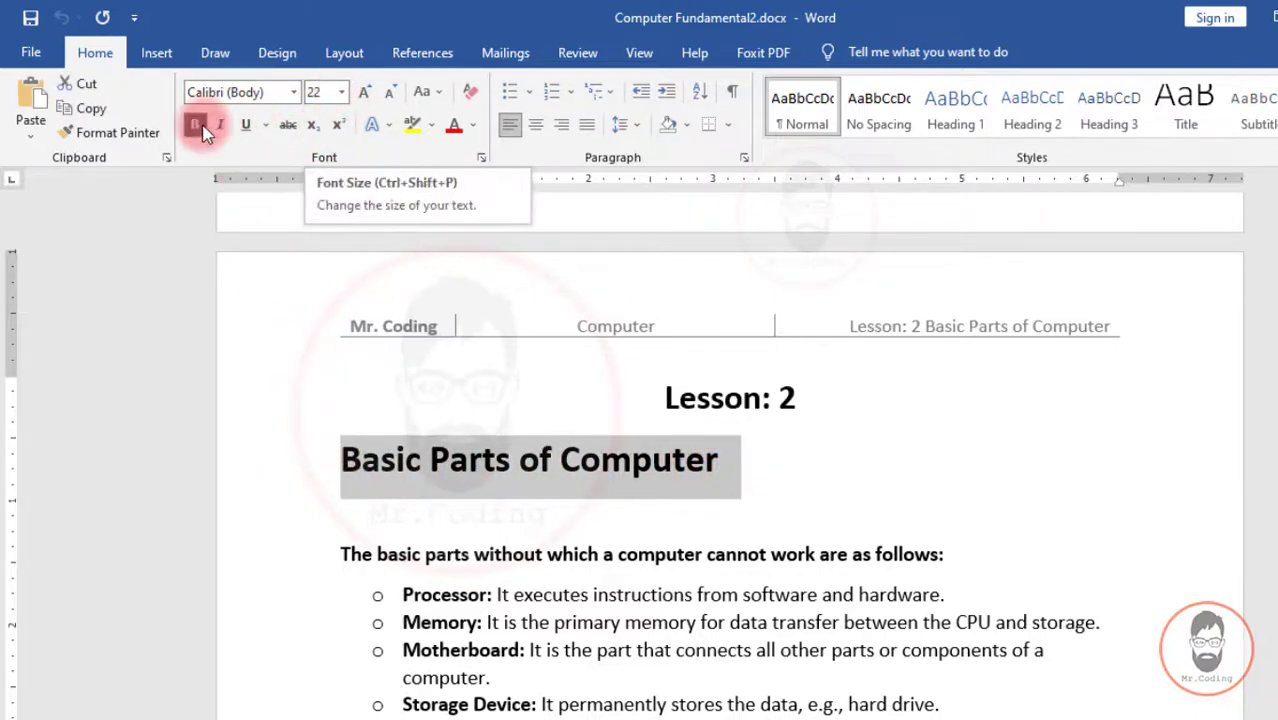
- Review the Lesson: 3 heading, its "Types of Computers" title and the numbered subheadings for the five computer types
scroll(555, 368, down, 3)
scroll(555, 368, down, 10)
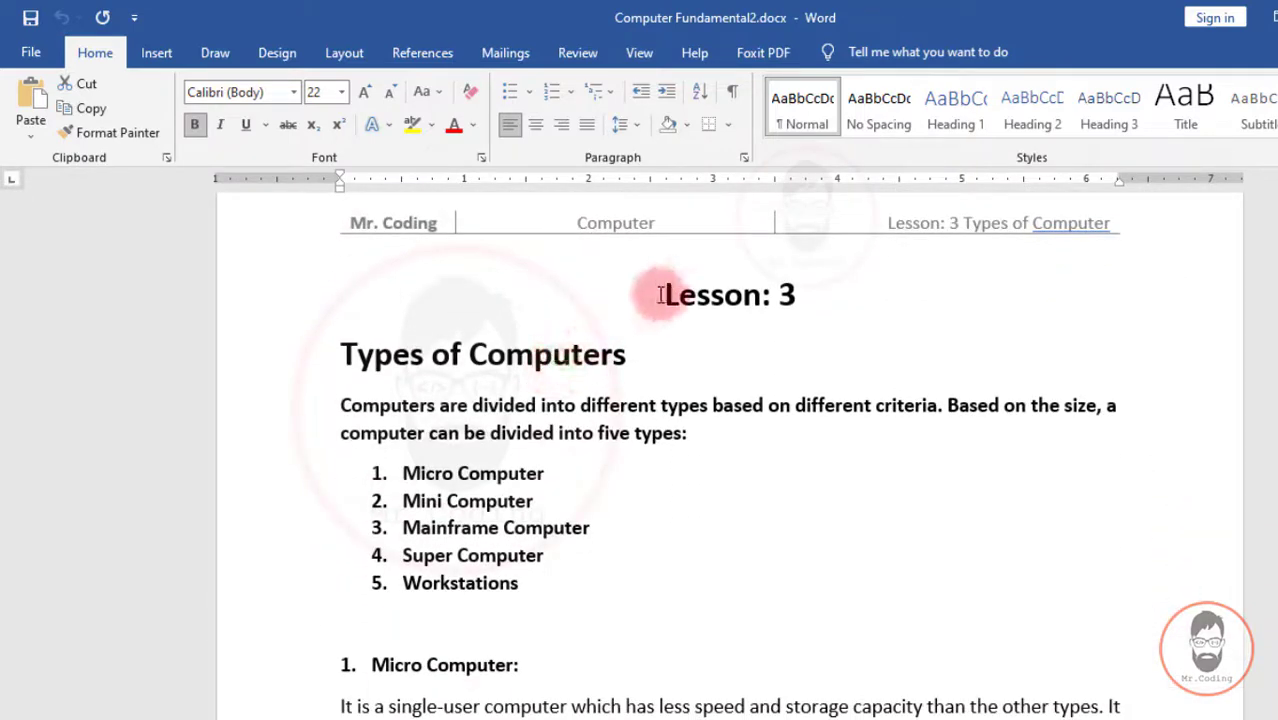
drag(662, 294, 819, 292)
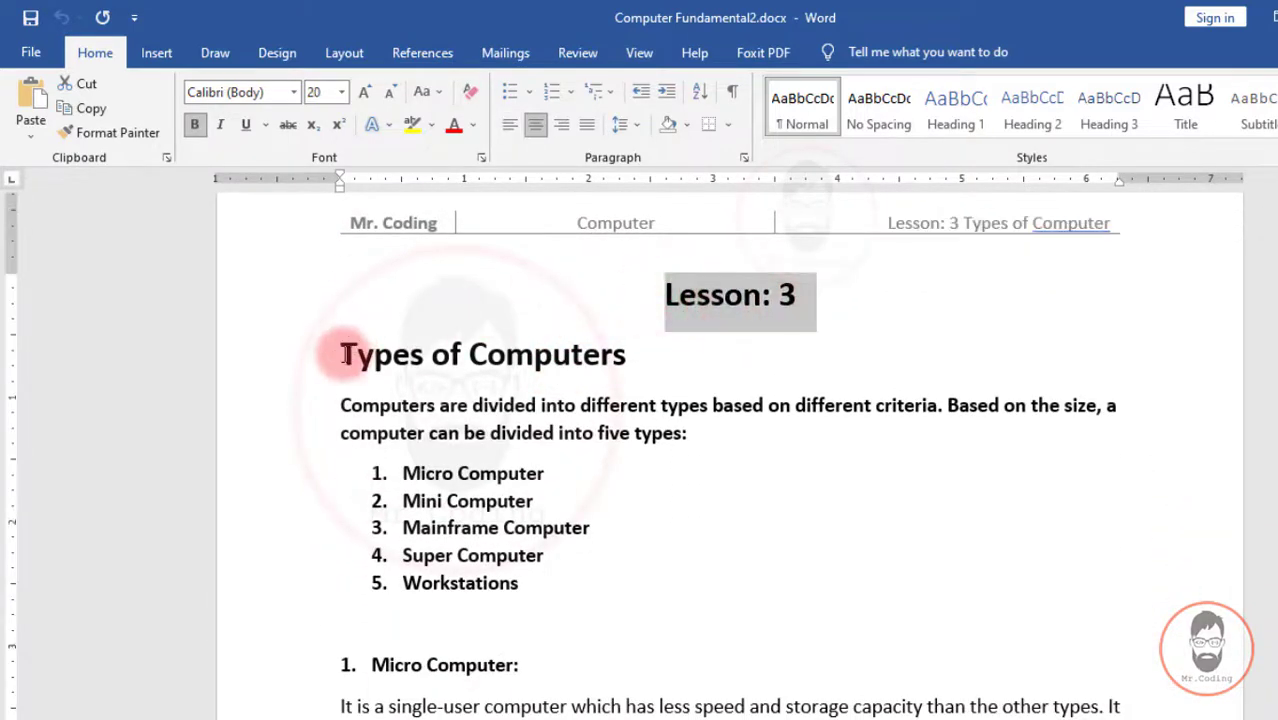
drag(343, 354, 650, 354)
scroll(545, 410, down, 1)
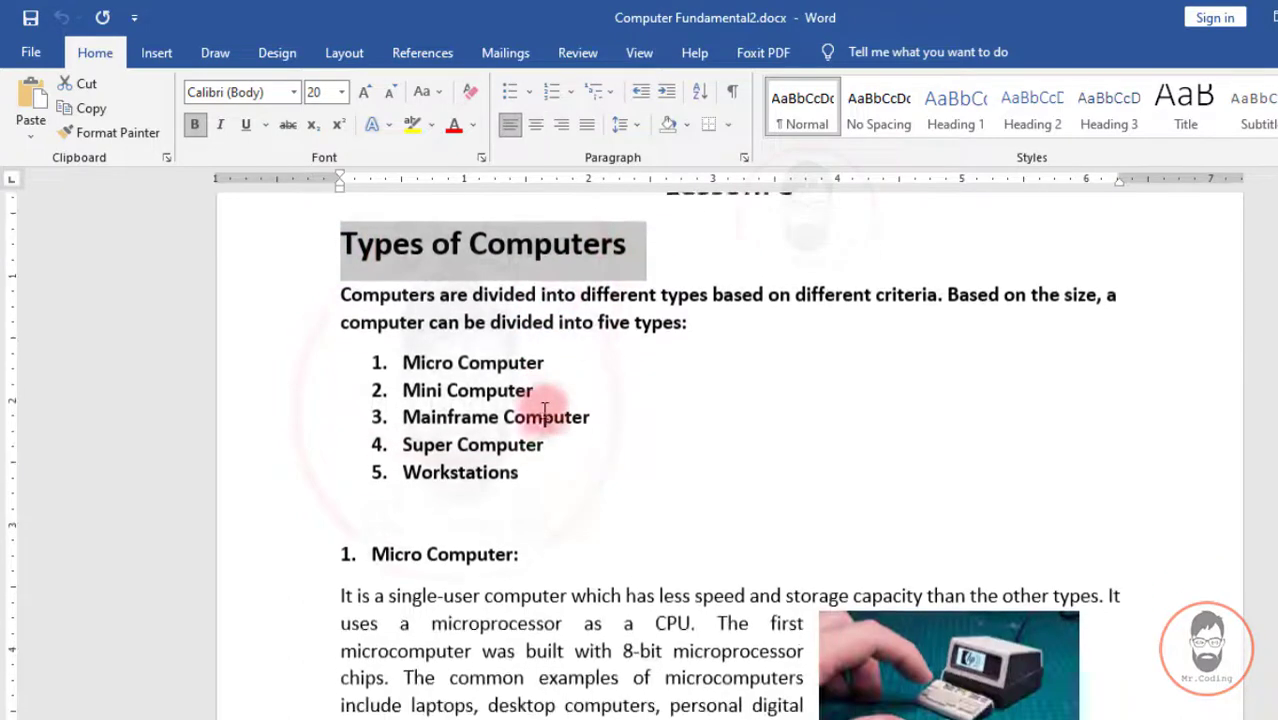
scroll(440, 290, down, 2)
scroll(422, 328, up, 1)
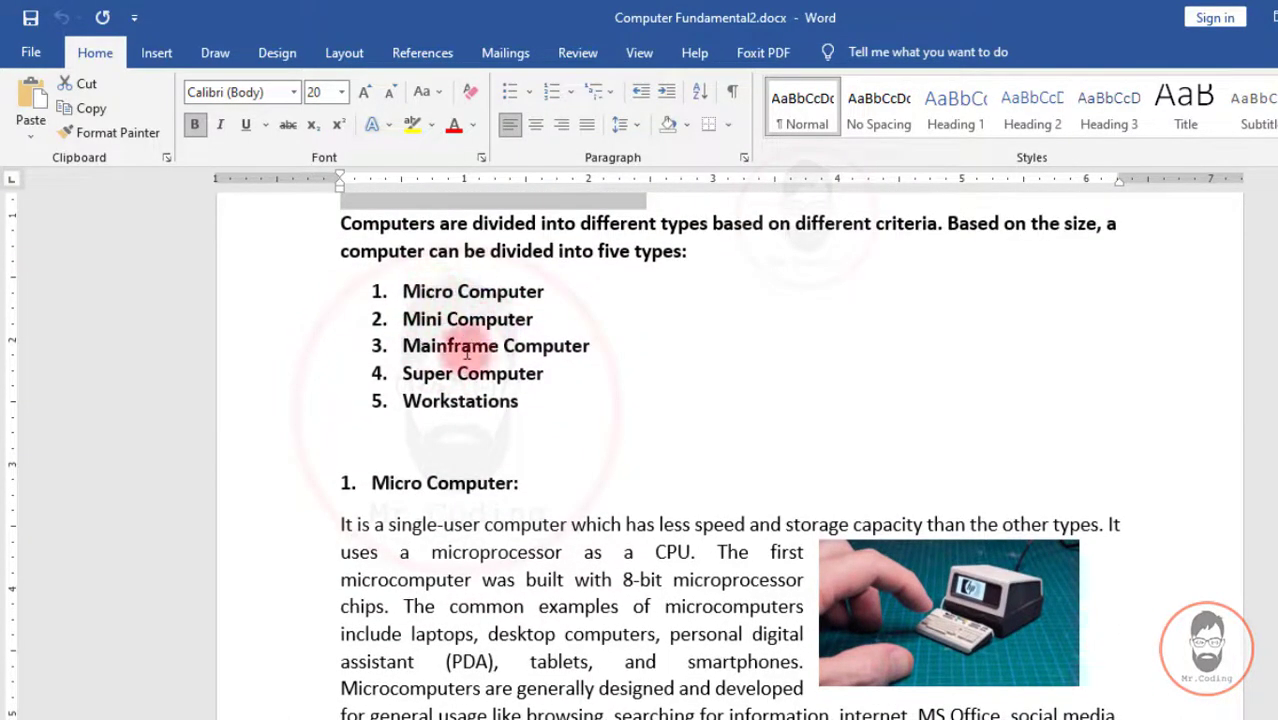
scroll(428, 400, down, 4)
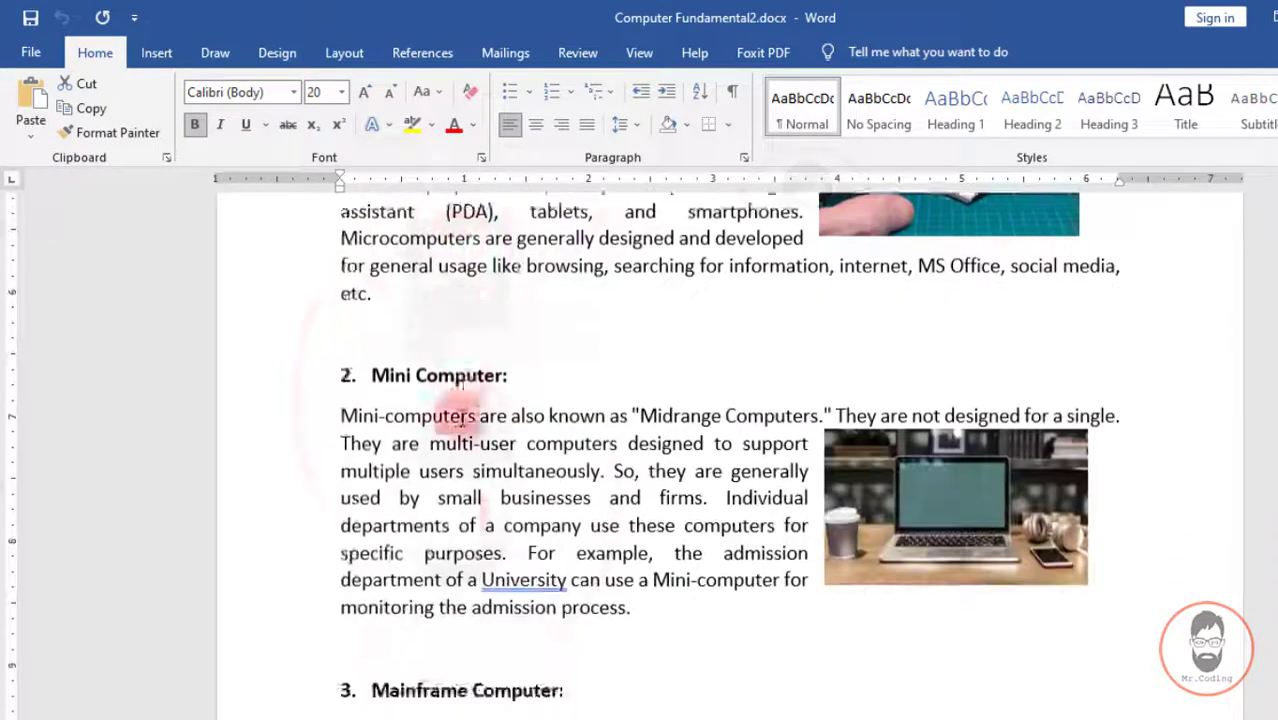
scroll(460, 417, down, 10)
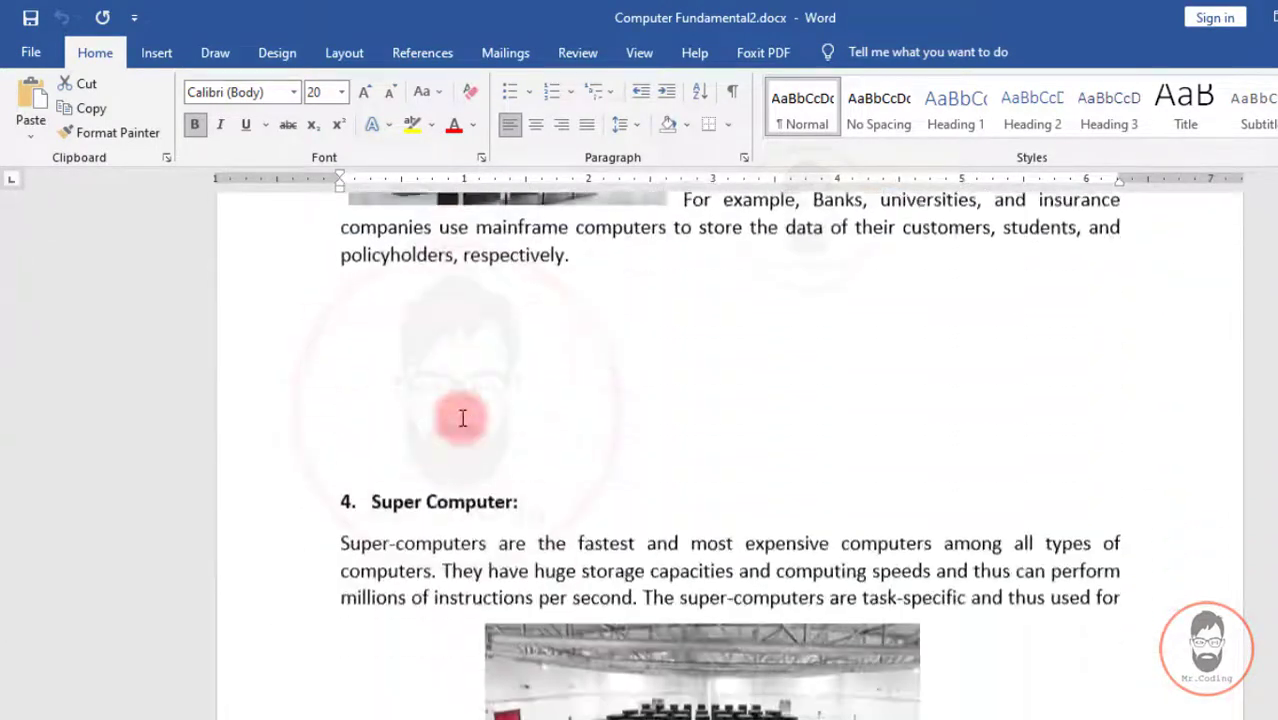
scroll(462, 418, down, 12)
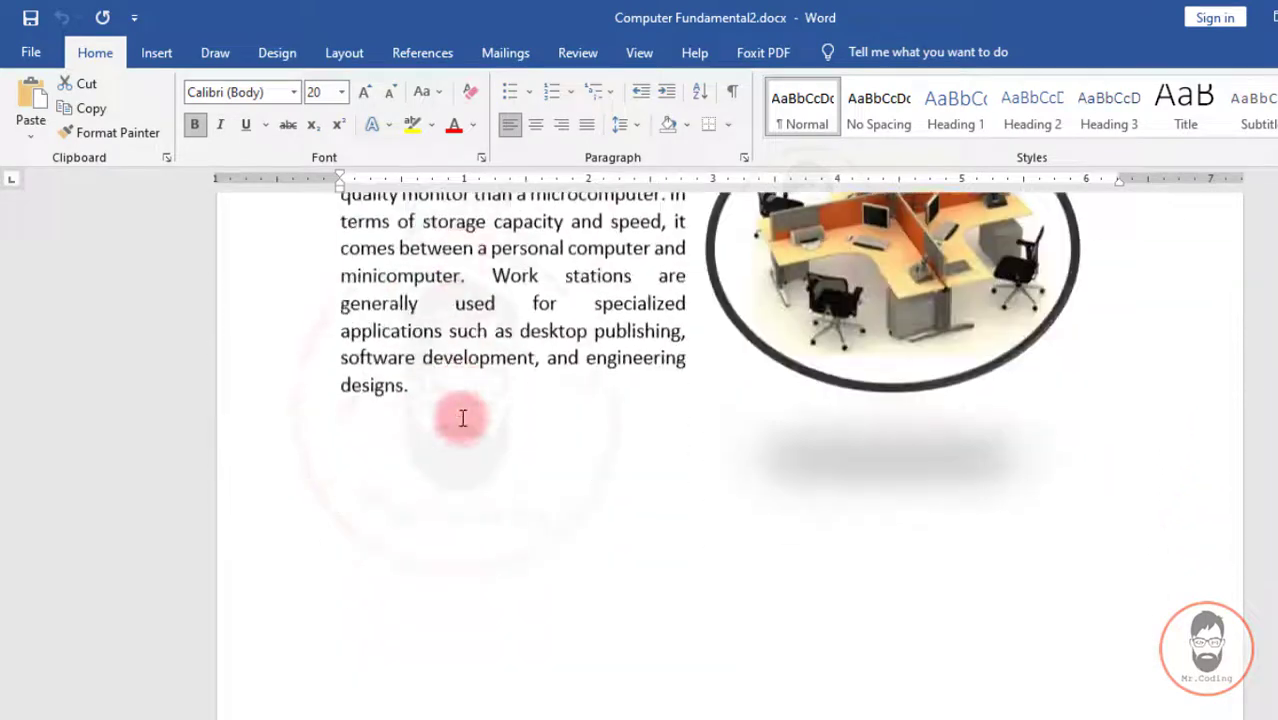
- Examine the Lesson: 4 title "History of Computers" and its device subheadings, comparing the formatting of the title and "Abacus"
scroll(462, 418, down, 10)
scroll(628, 375, up, 2)
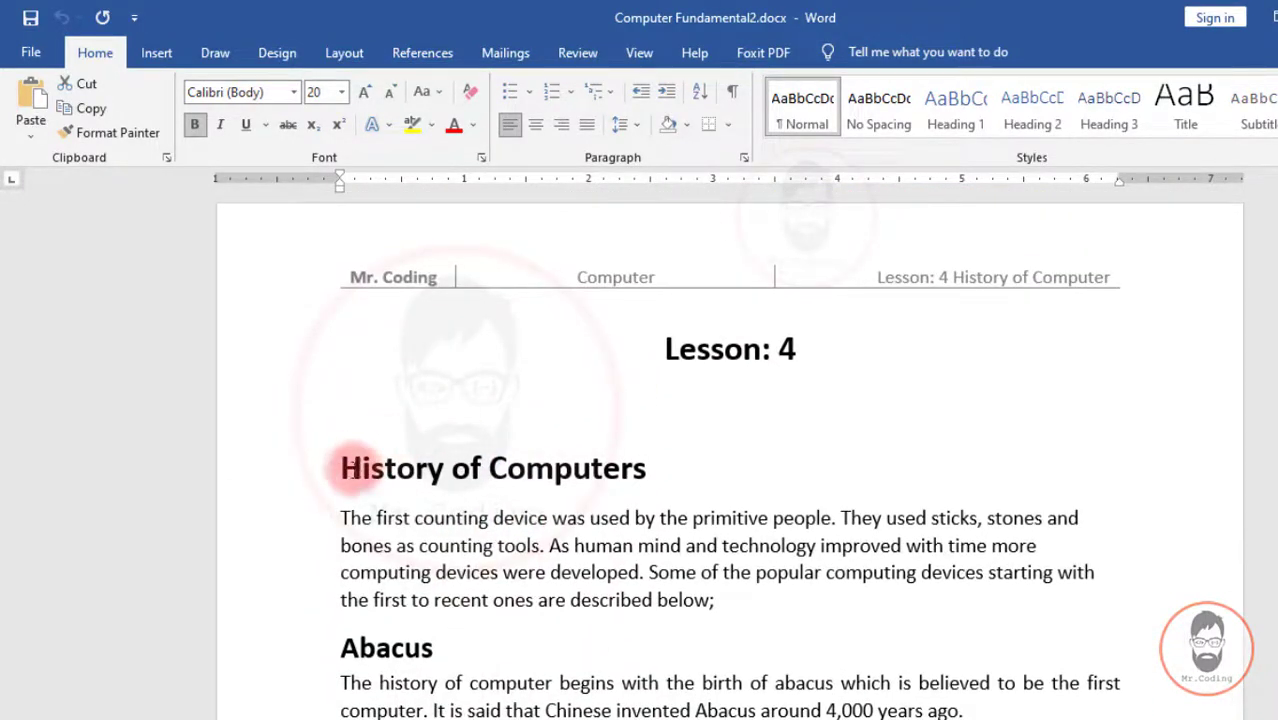
scroll(580, 476, down, 2)
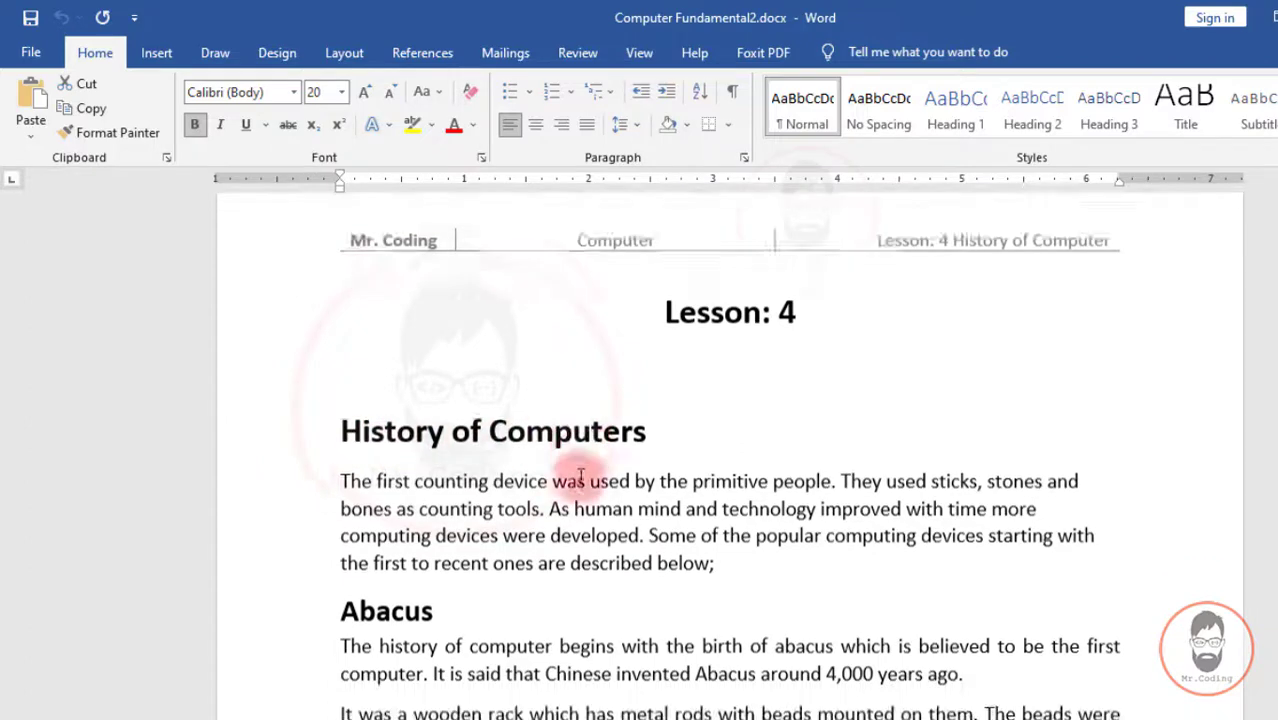
scroll(580, 476, down, 3)
scroll(395, 410, down, 1)
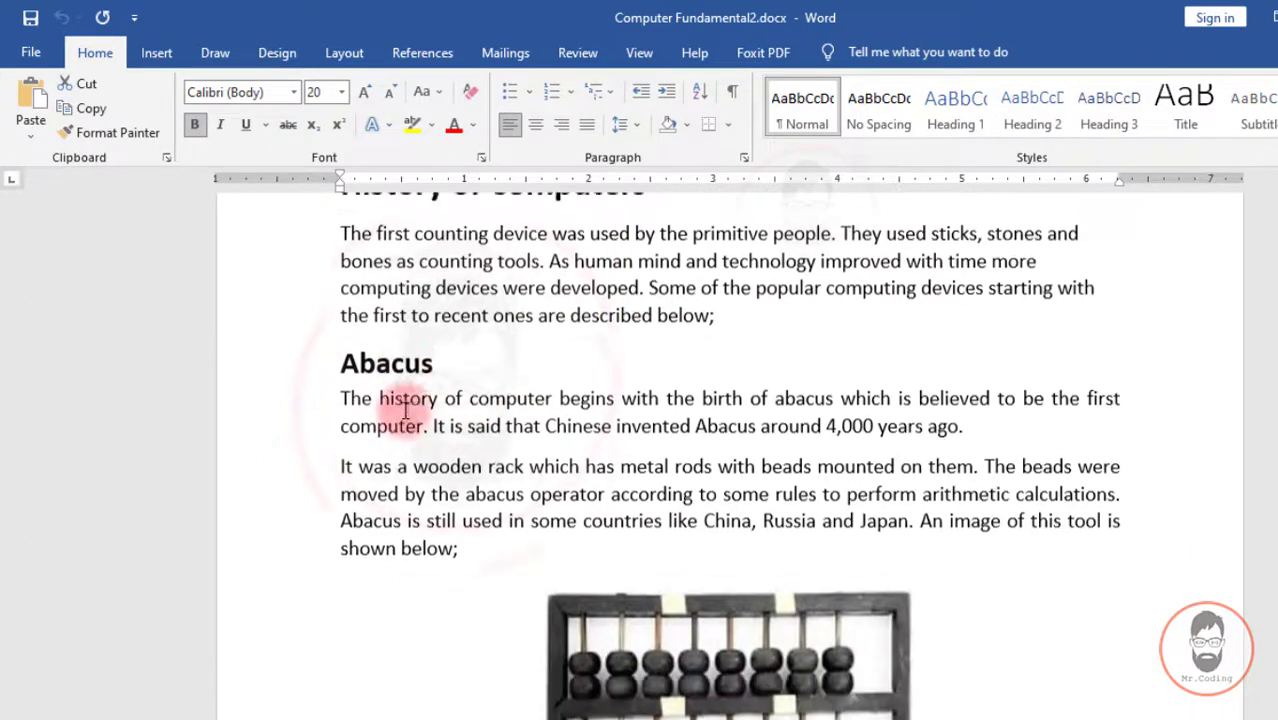
drag(378, 345, 394, 345)
scroll(397, 345, up, 1)
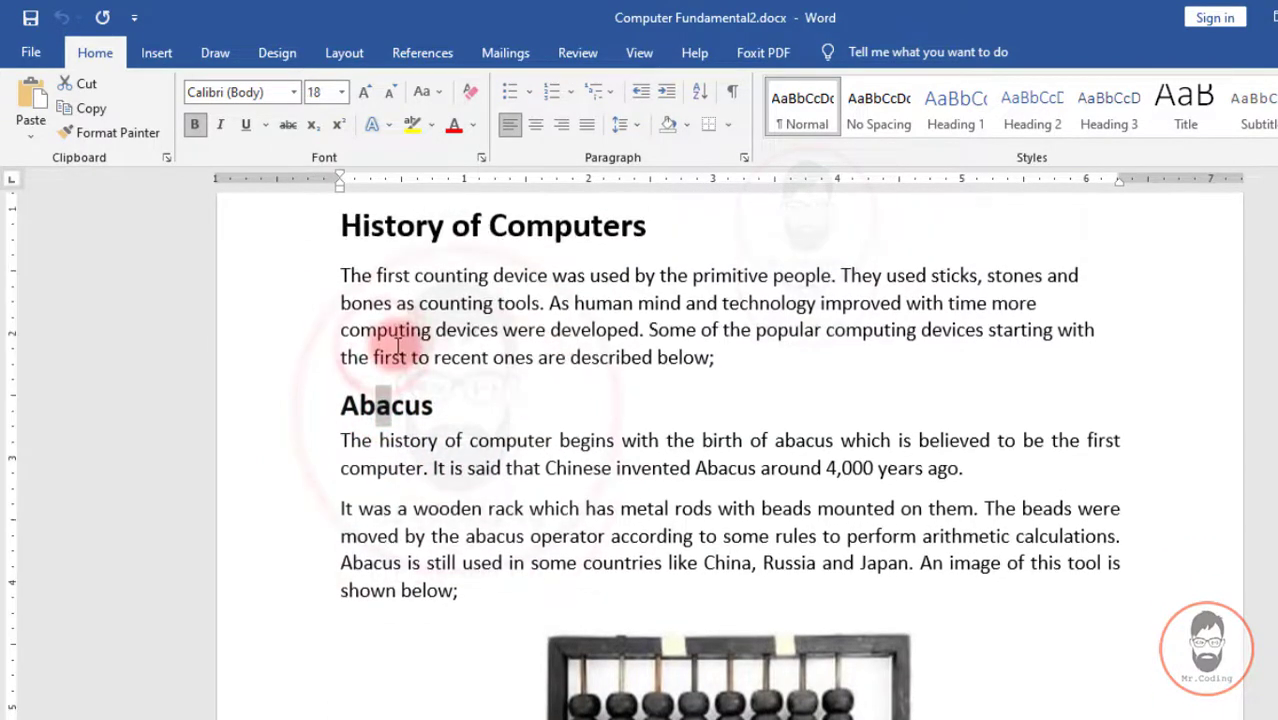
double_click(362, 228)
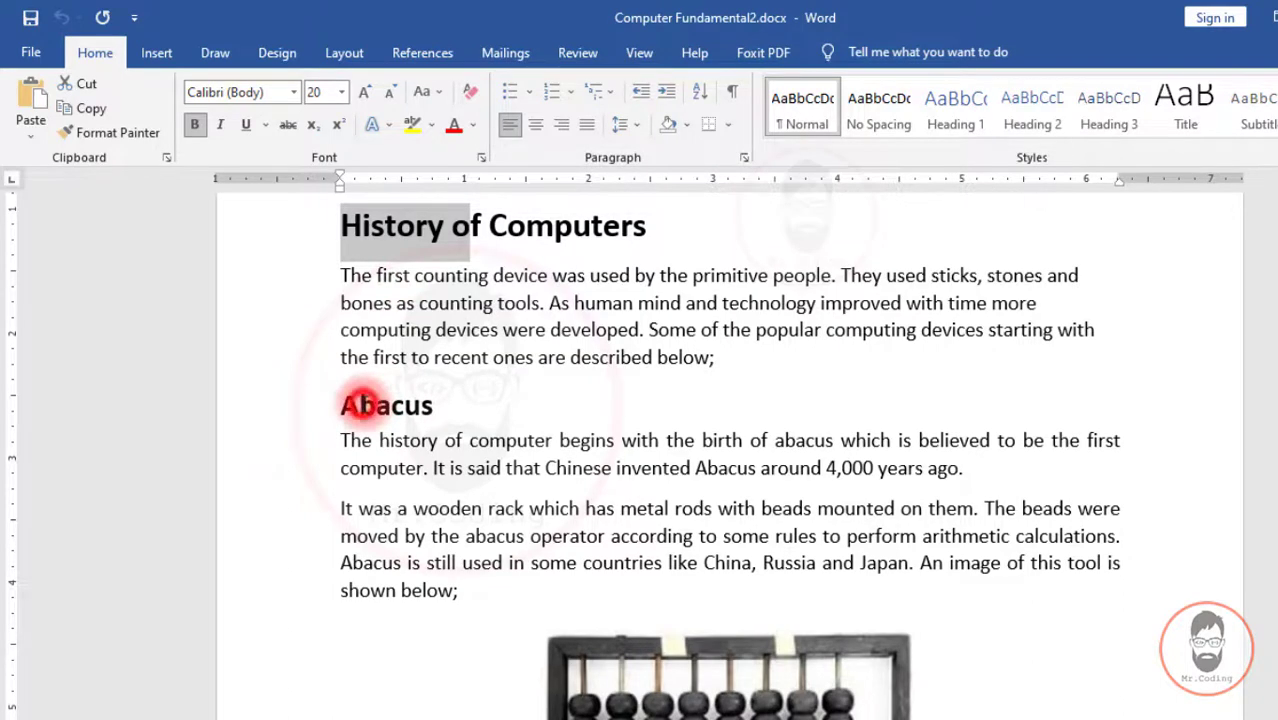
drag(359, 404, 389, 404)
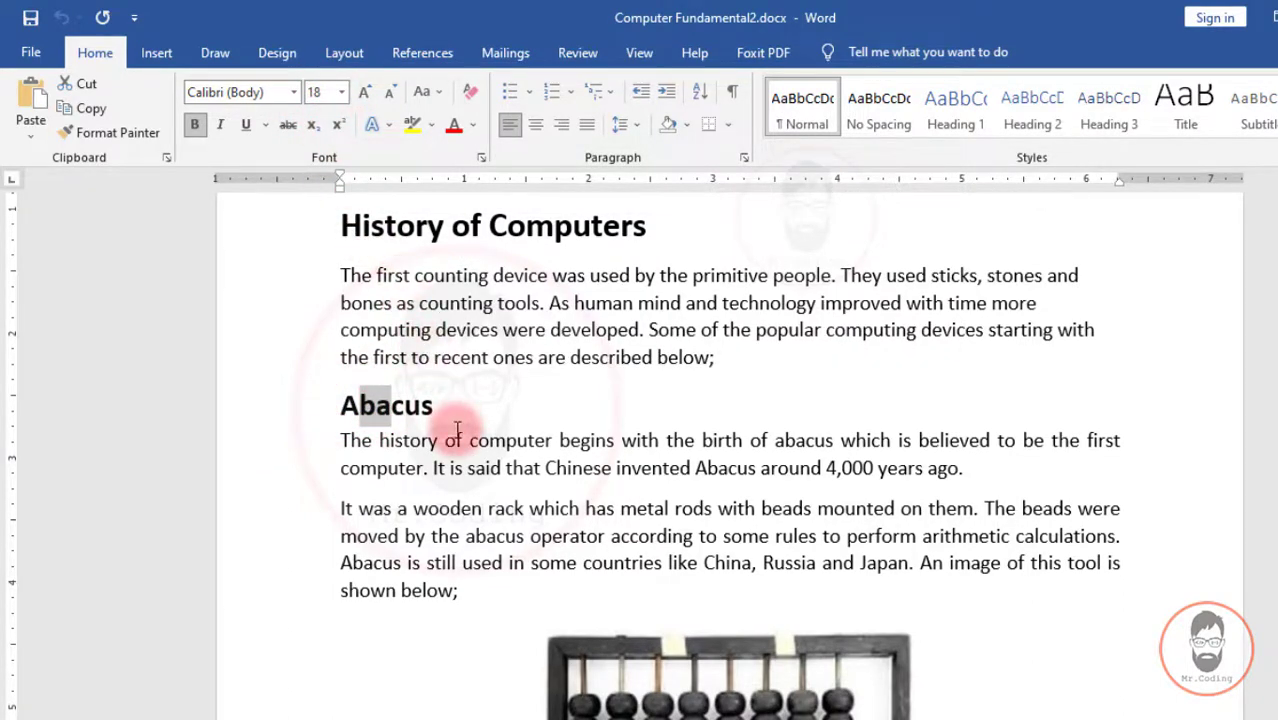
scroll(457, 428, down, 15)
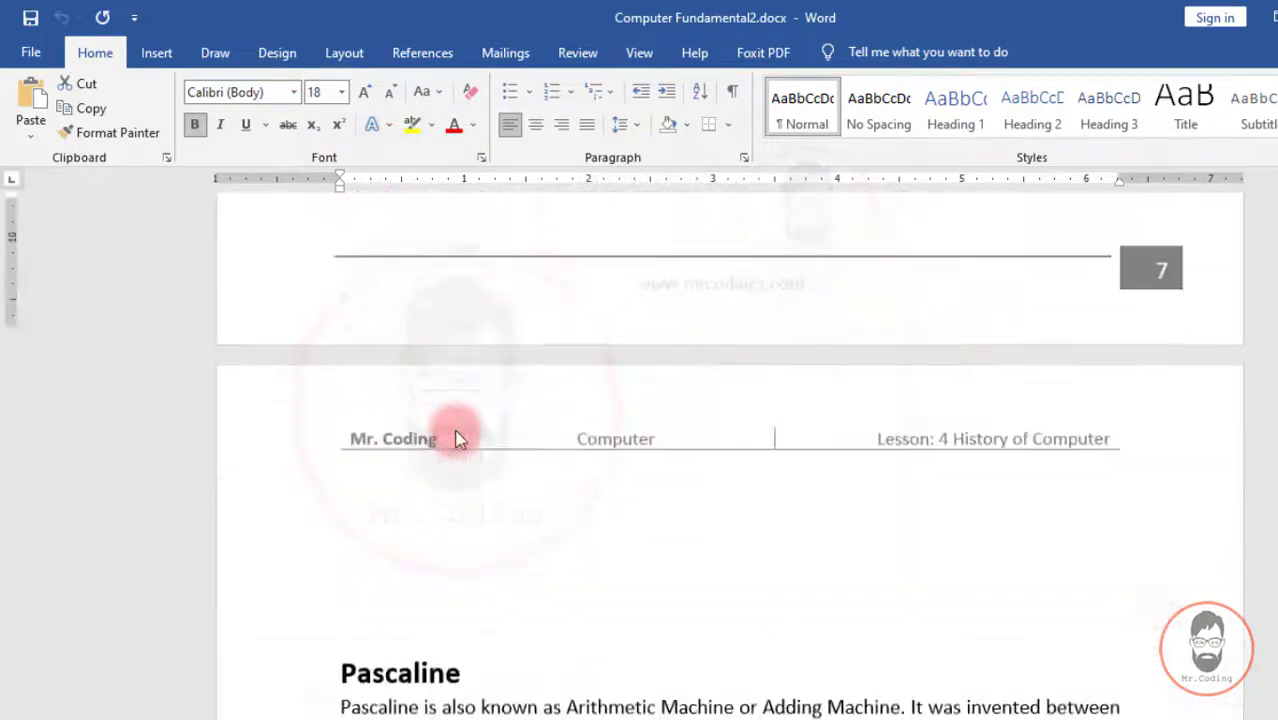
scroll(457, 430, down, 15)
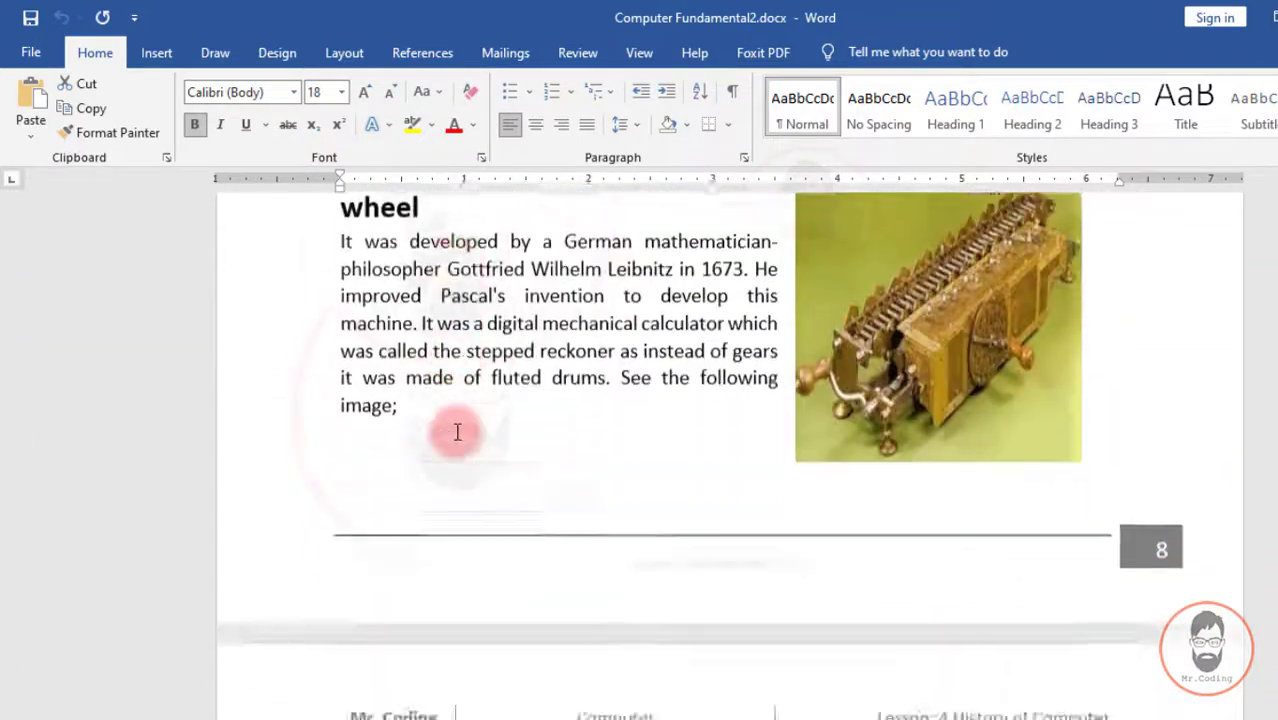
scroll(455, 434, down, 15)
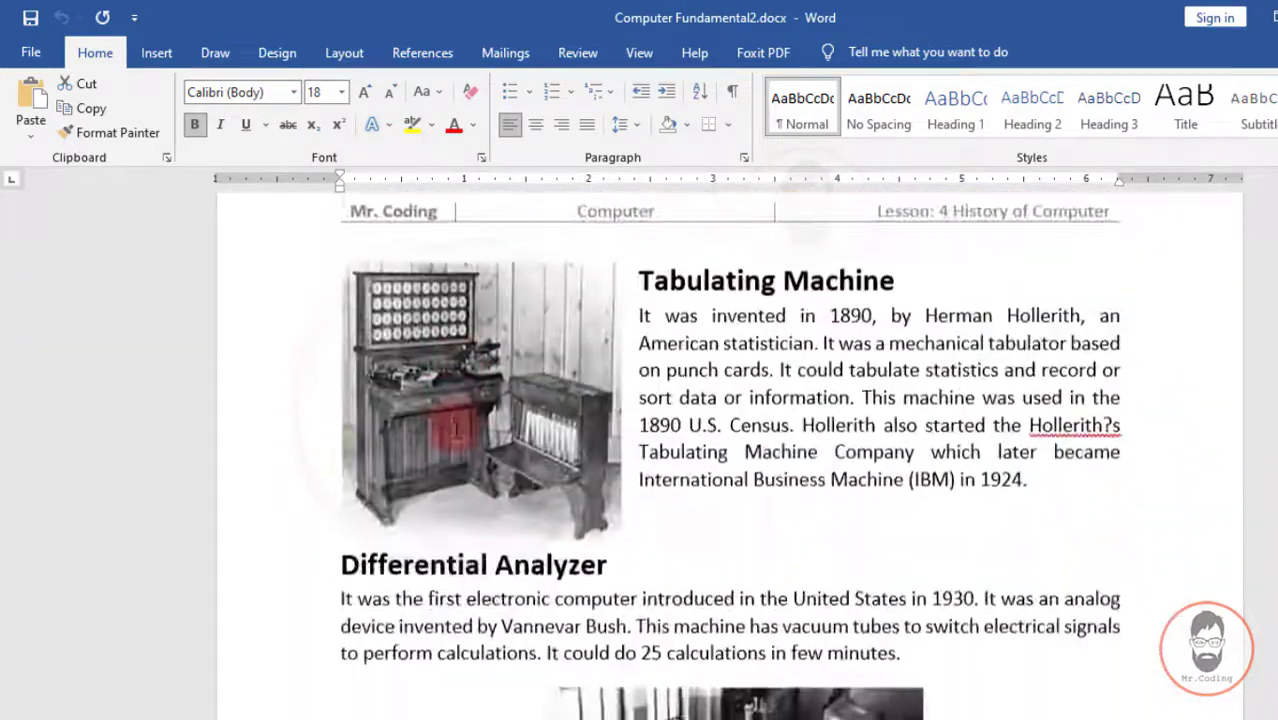
- Review the Lesson: 5 title "Input Output Devices" and its "Input devices" and "Output devices" subheadings
scroll(455, 434, down, 12)
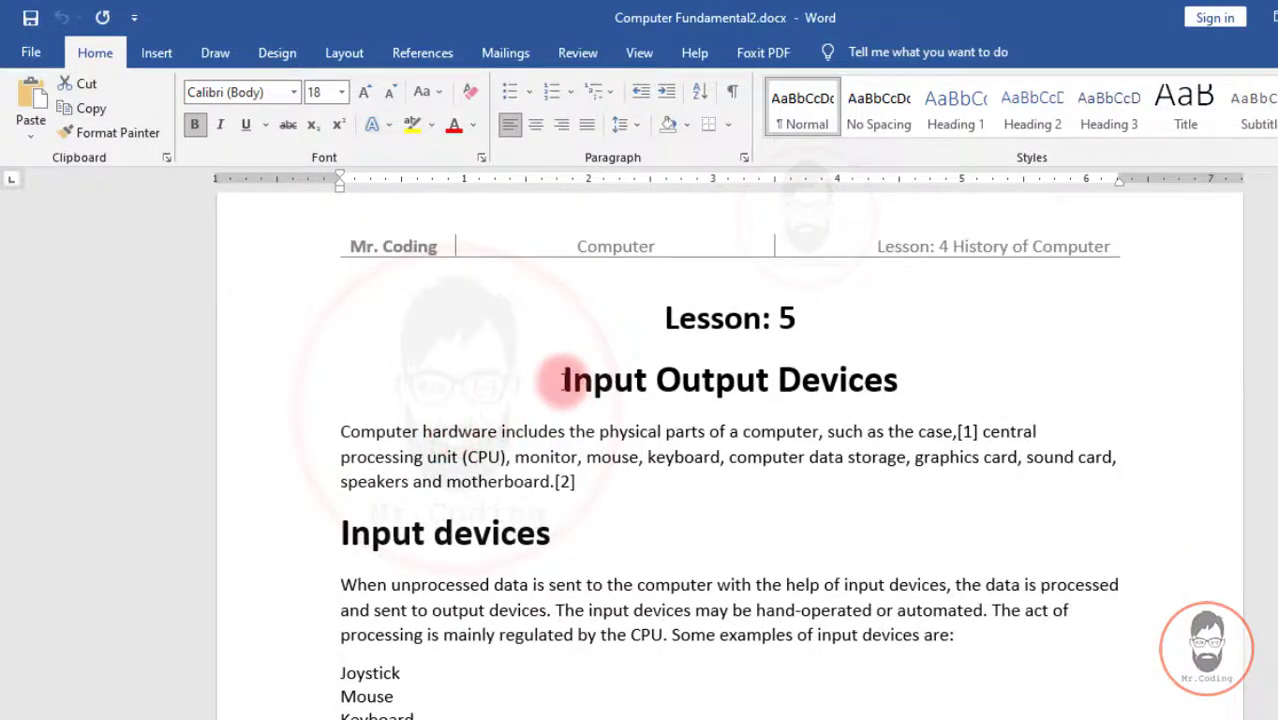
drag(558, 378, 870, 383)
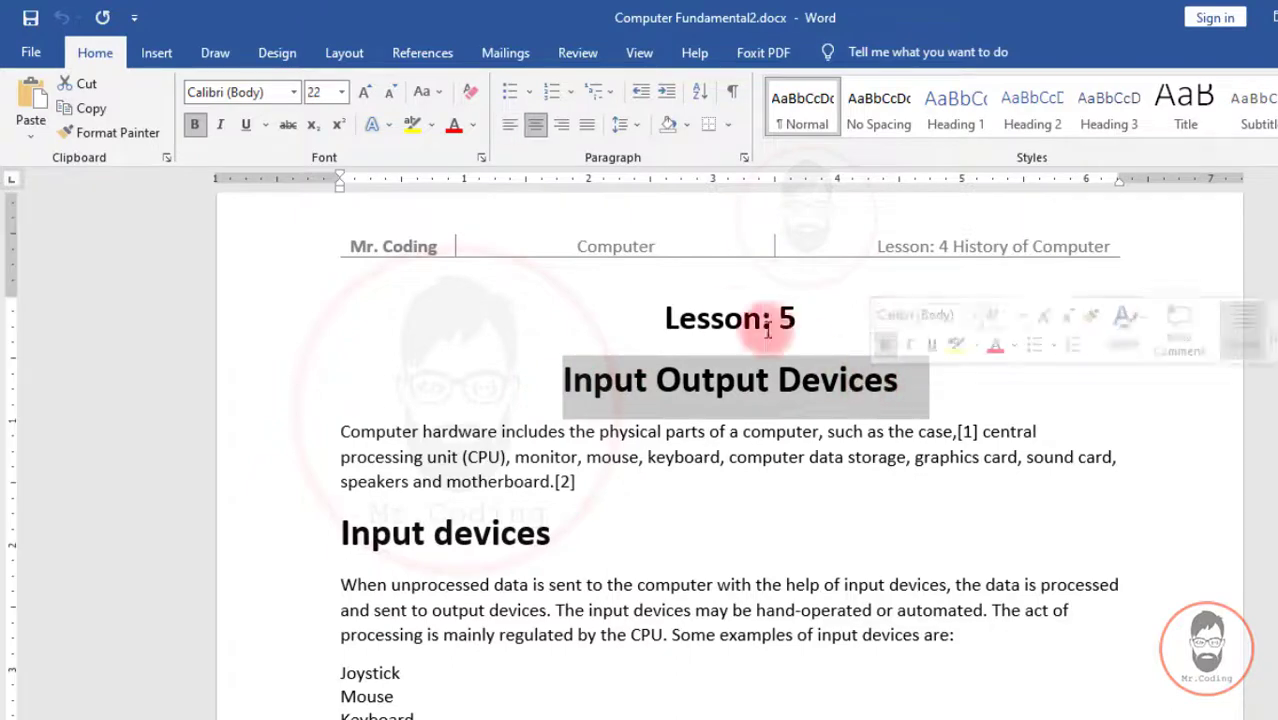
scroll(566, 356, down, 2)
triple_click(556, 353)
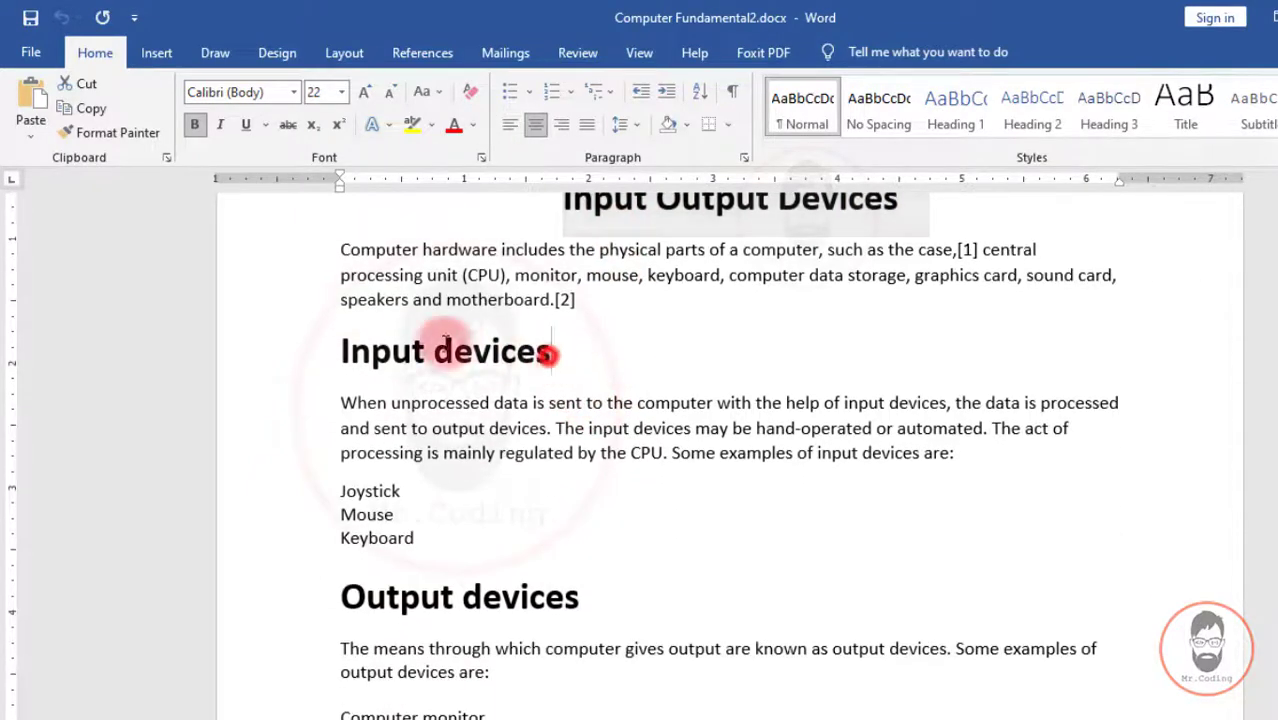
scroll(563, 356, down, 3)
triple_click(566, 356)
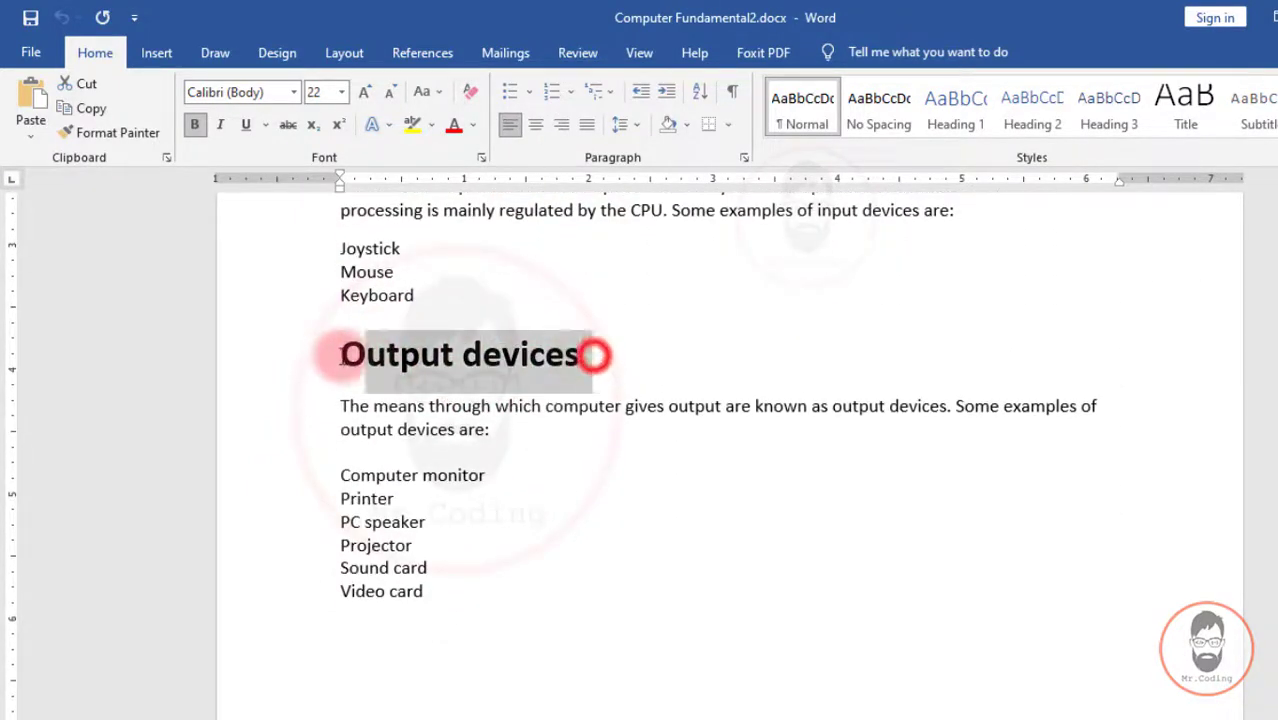
- Review the Lesson: 6 title "Block Diagram of Computer" and its subheadings from "Control unit" through "Memory"
scroll(590, 437, down, 10)
scroll(594, 430, down, 2)
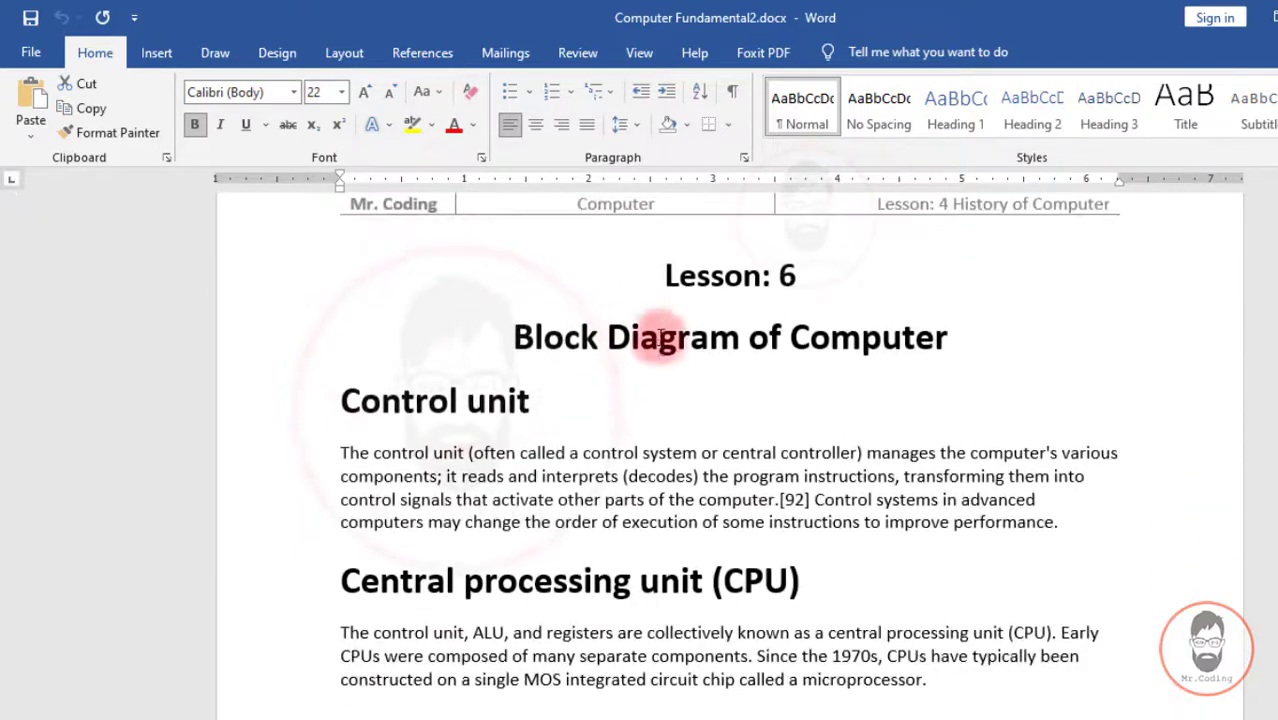
drag(681, 277, 698, 300)
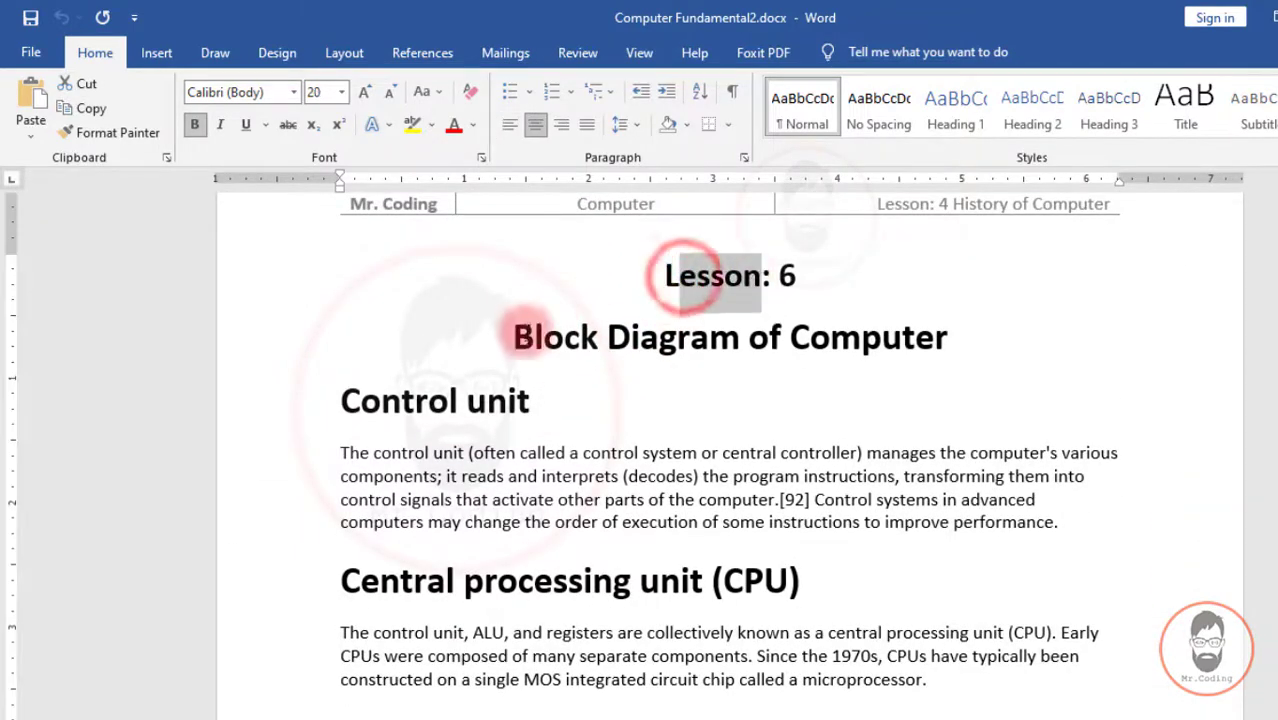
drag(513, 337, 892, 337)
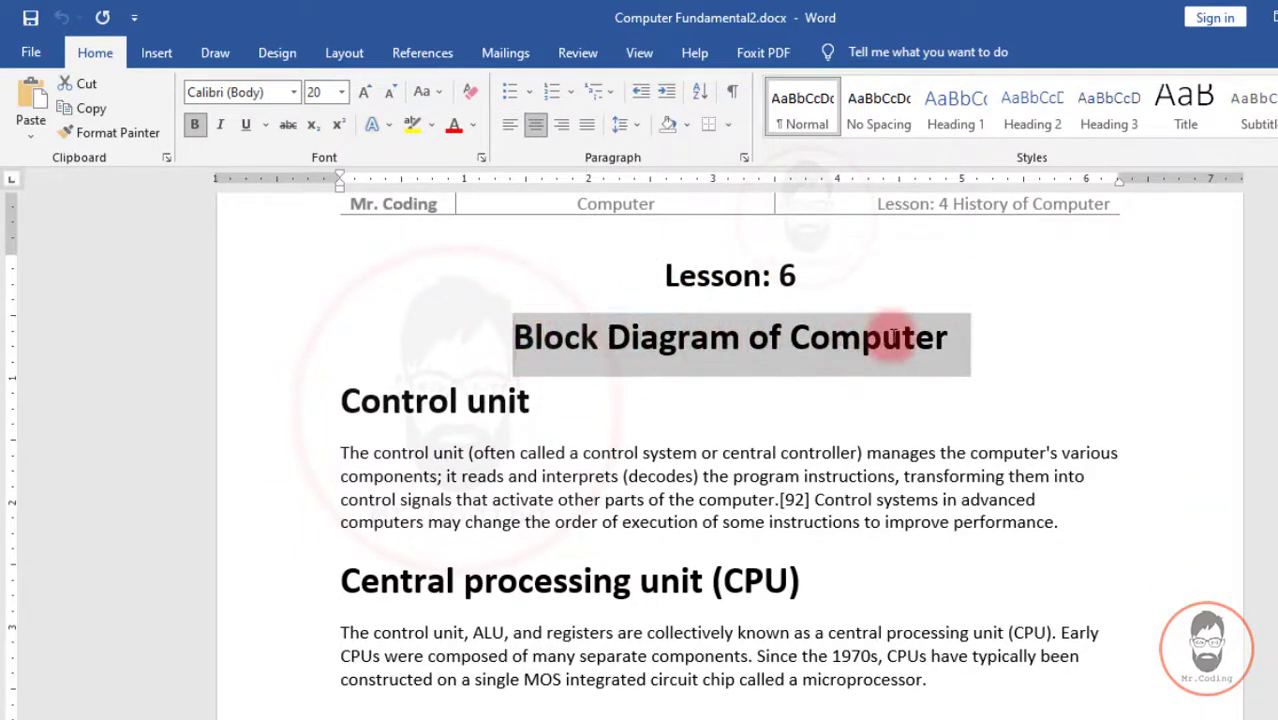
double_click(355, 398)
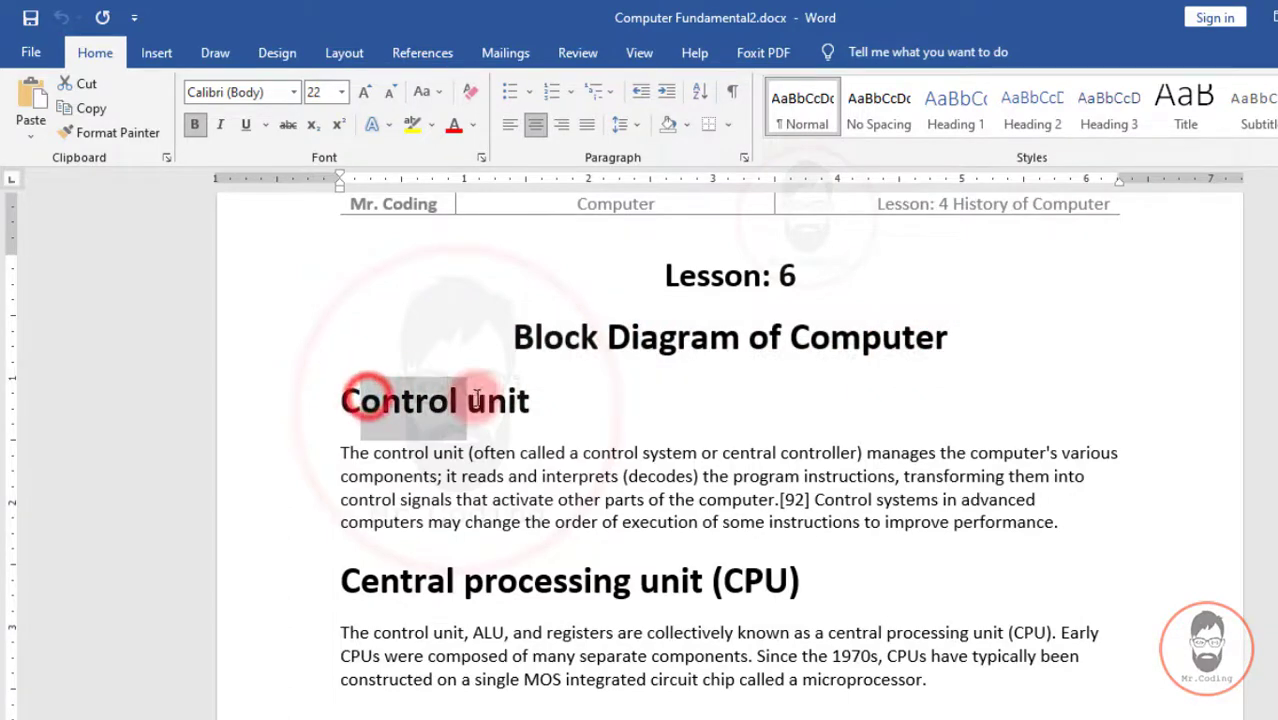
scroll(478, 393, down, 3)
drag(400, 398, 668, 398)
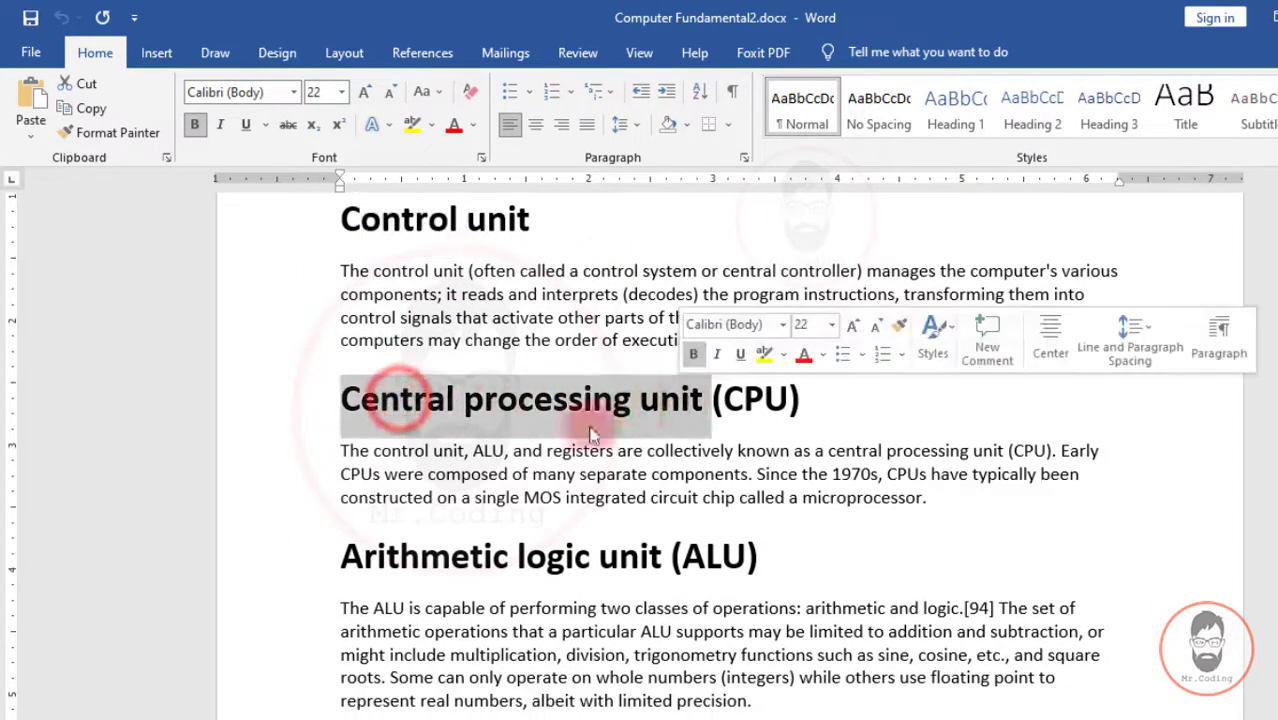
drag(348, 556, 515, 556)
scroll(565, 540, down, 8)
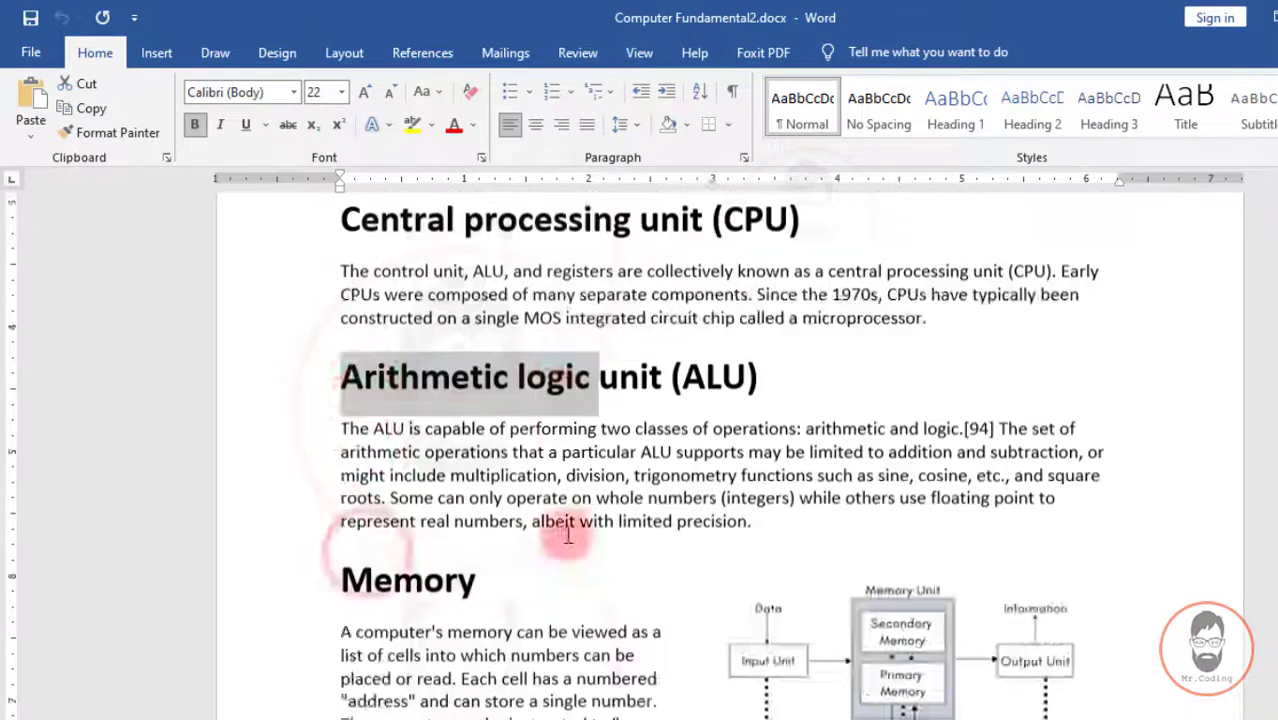
scroll(567, 532, down, 4)
scroll(1135, 565, up, 2)
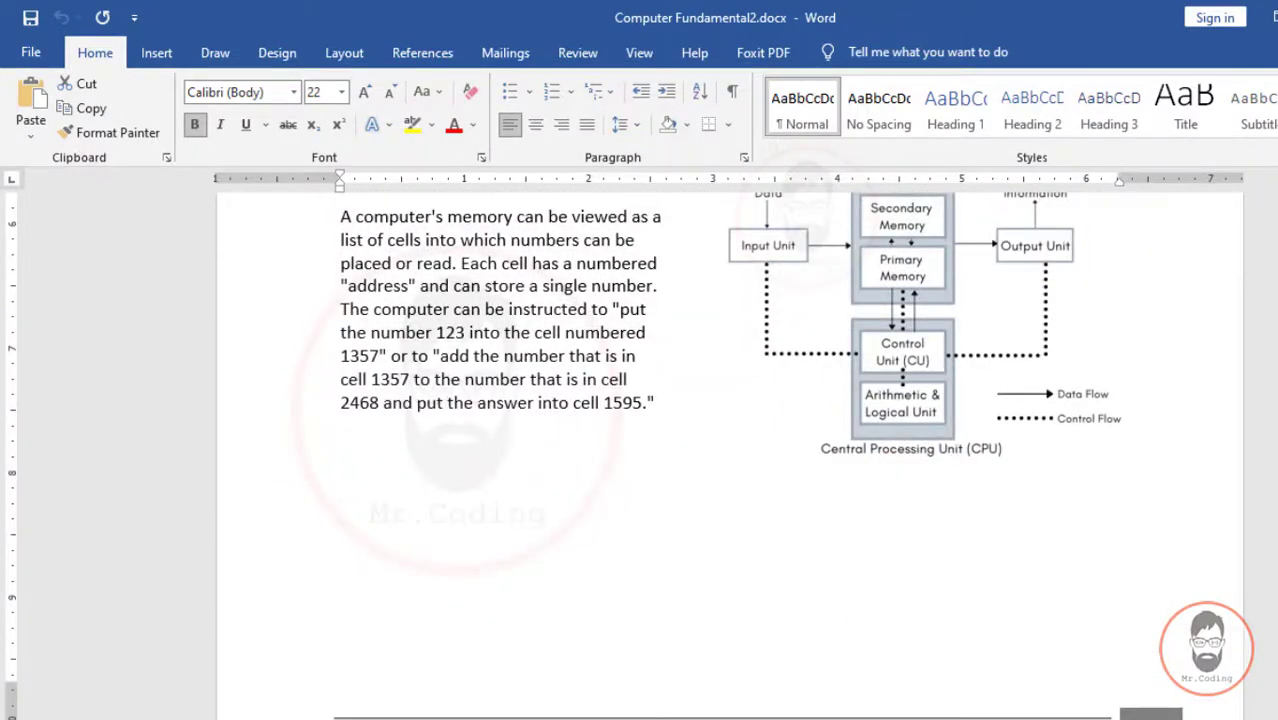
- Insert several blank lines above the "Lesson: 1" heading on the first page and left-align the first blank line
scroll(730, 450, up, 20)
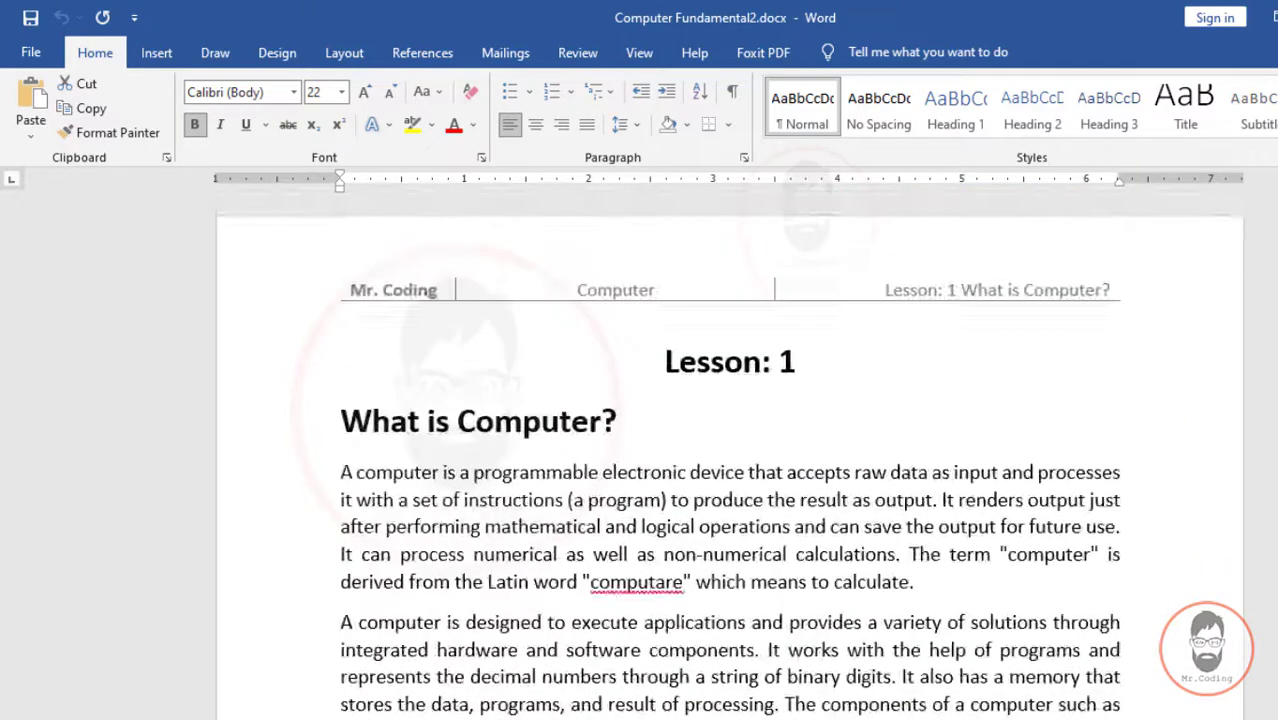
click(661, 361)
key(Return)
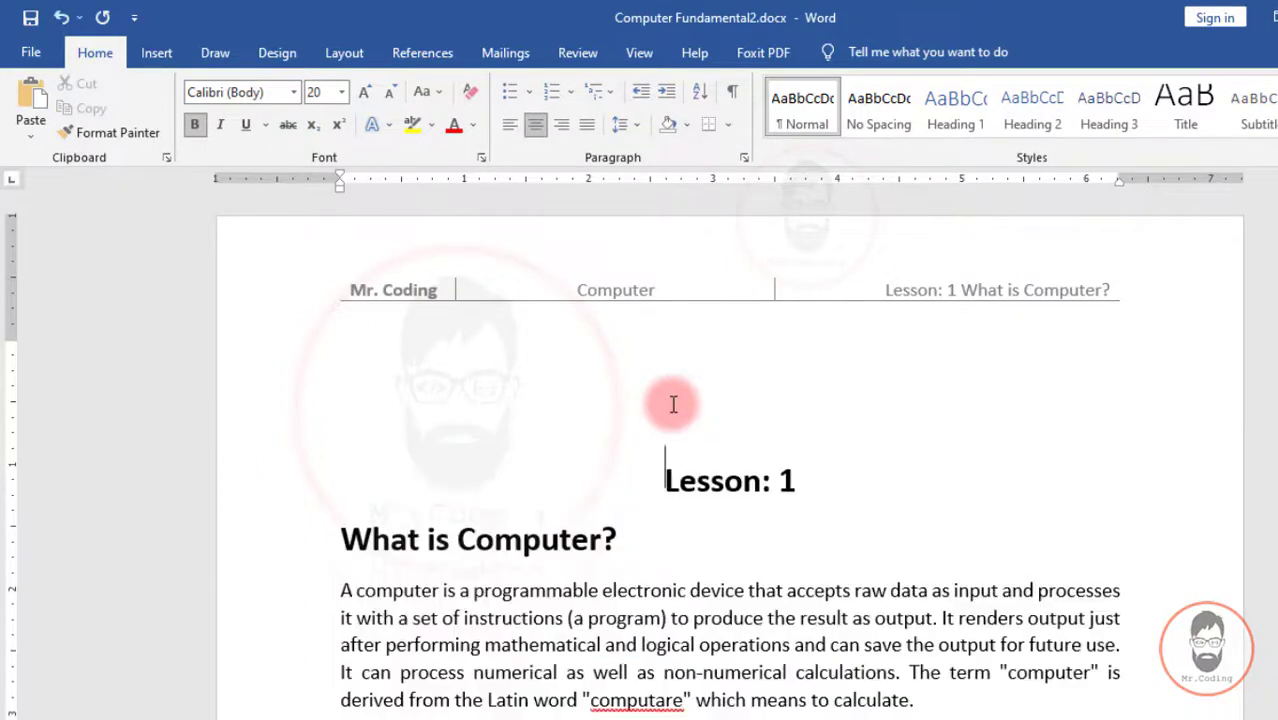
key(Return)
key(Return)
key(Return)
key(Return)
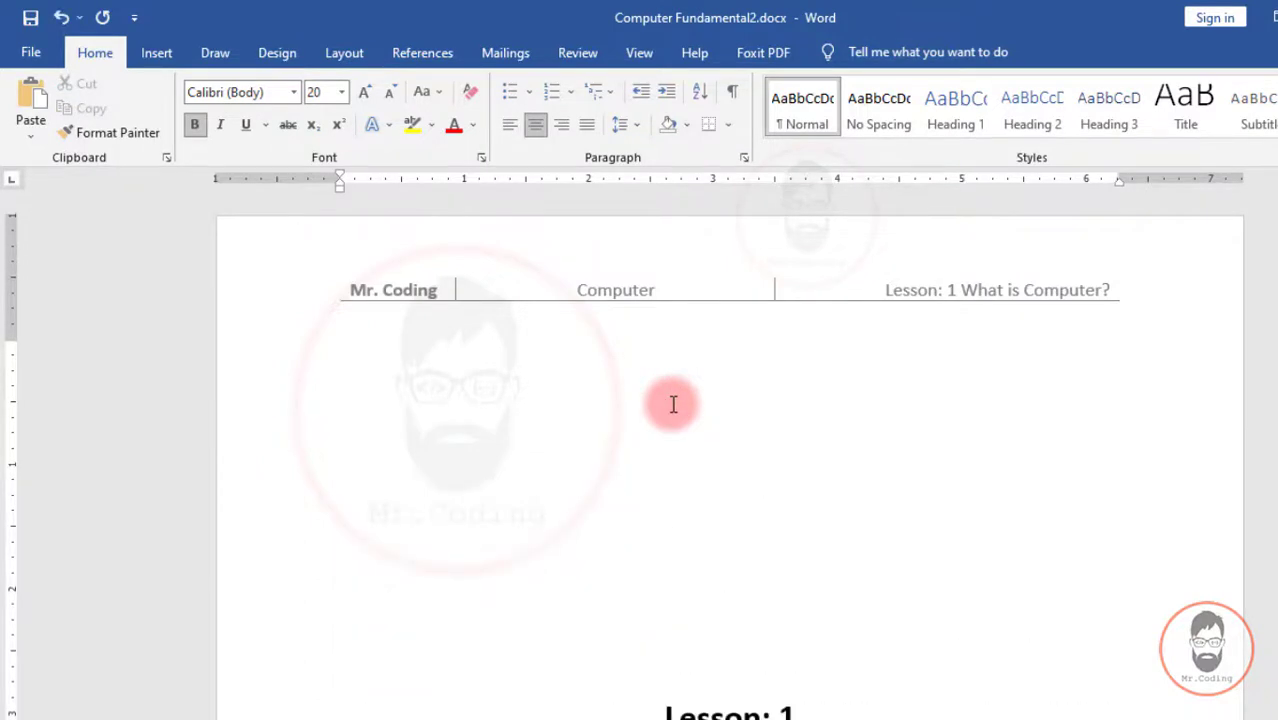
click(377, 362)
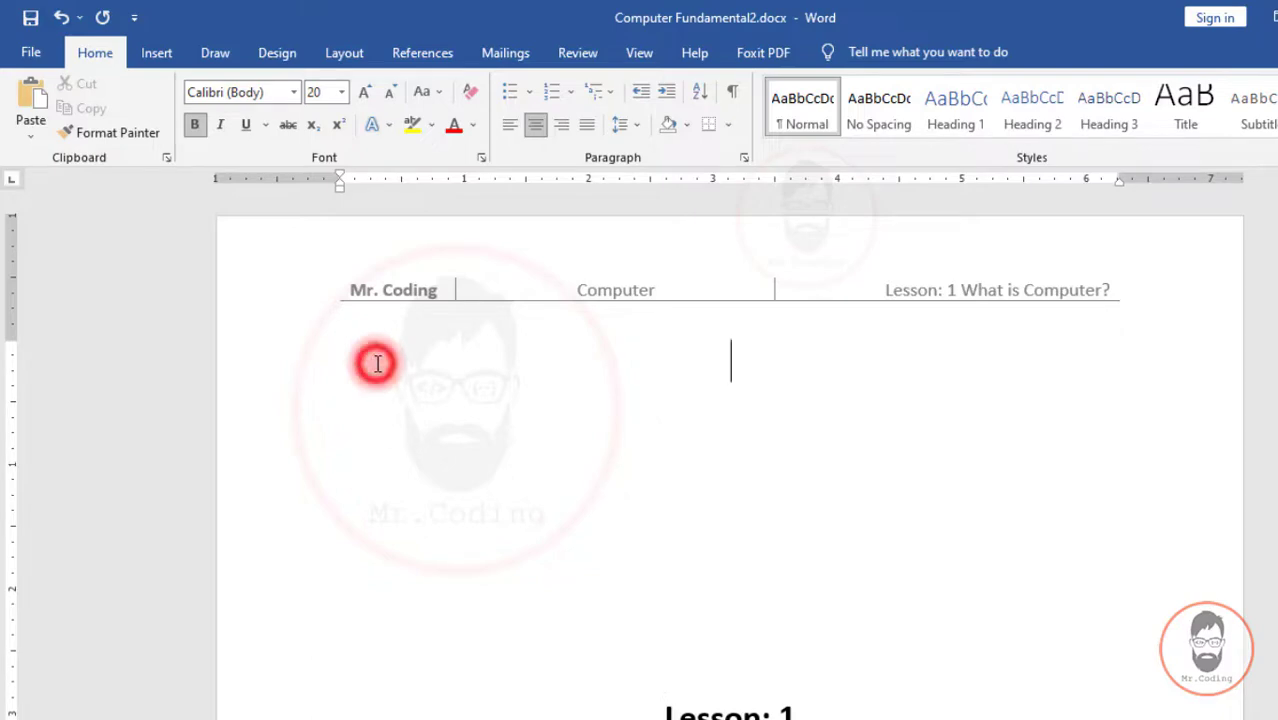
key(ctrl+l)
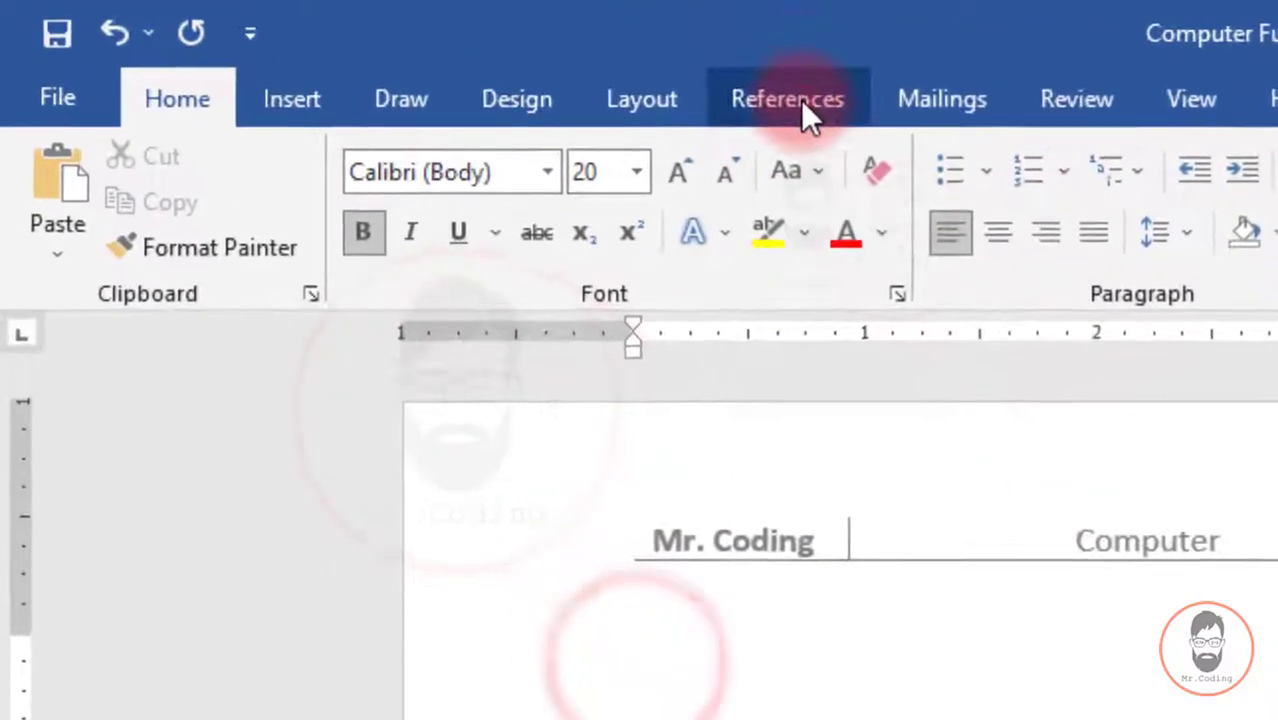
- Insert the built-in Automatic Table 1 table of contents on the first blank line of the document
click(422, 52)
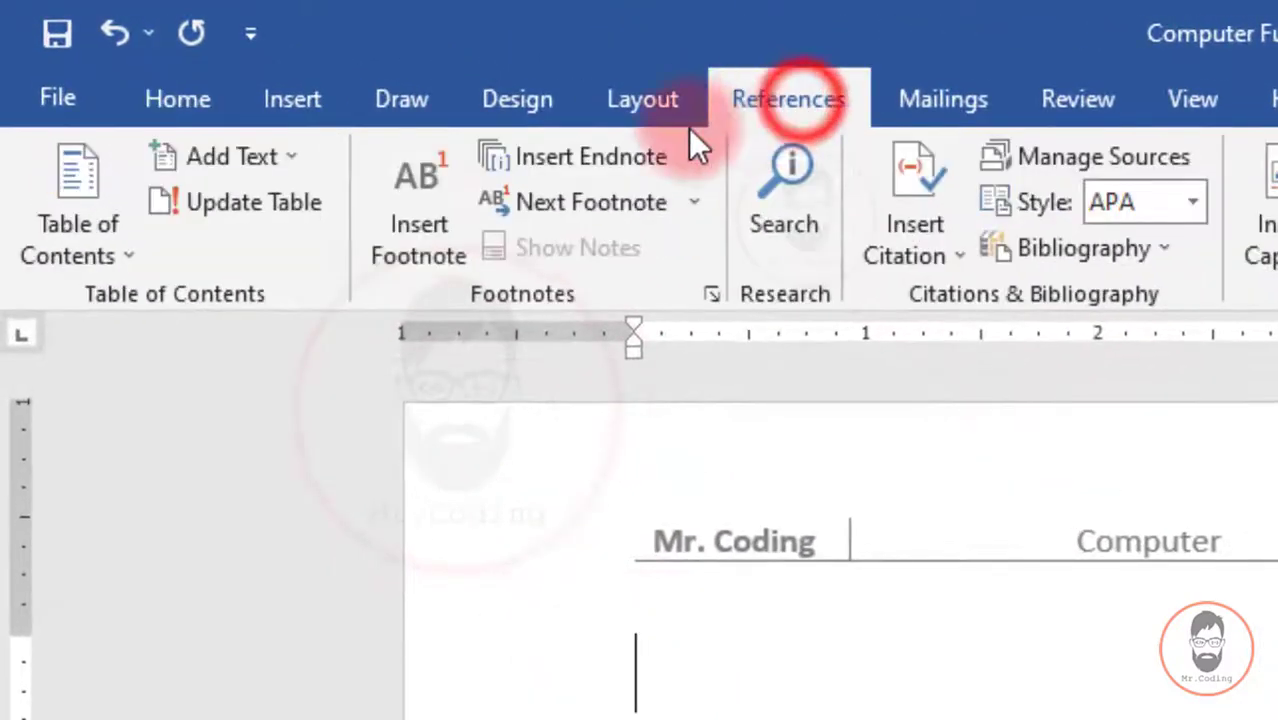
click(98, 228)
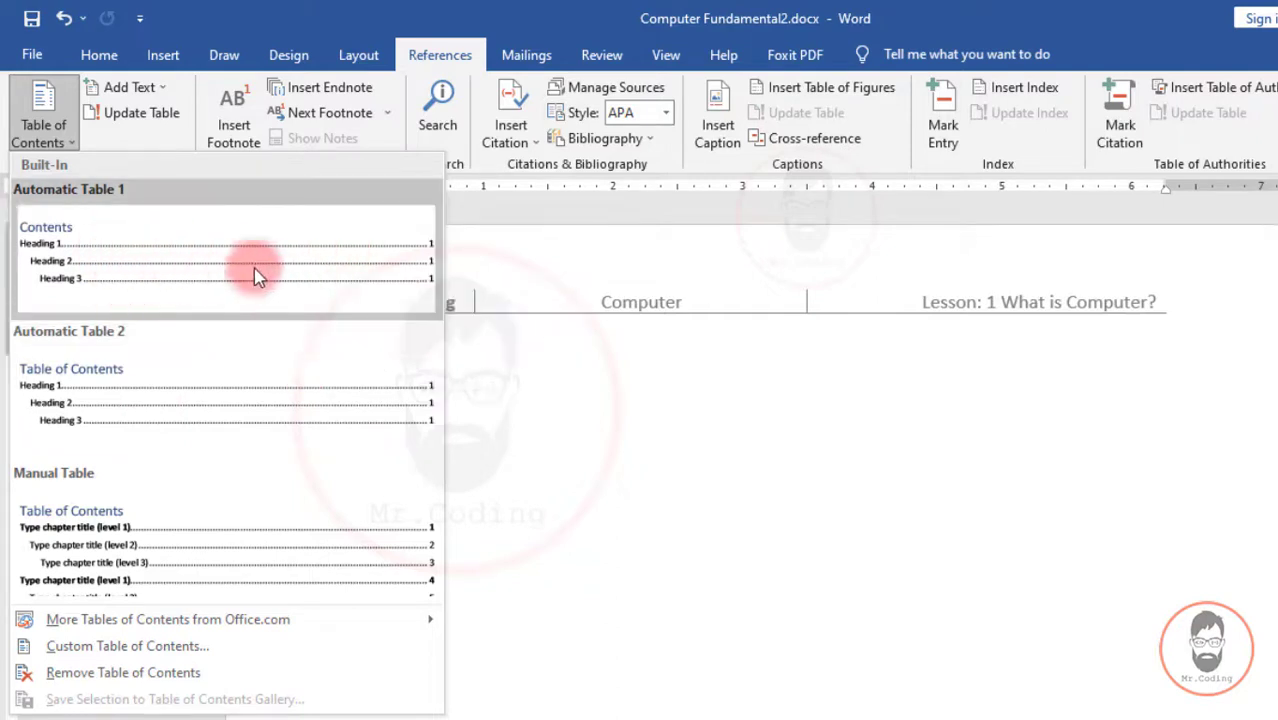
click(167, 260)
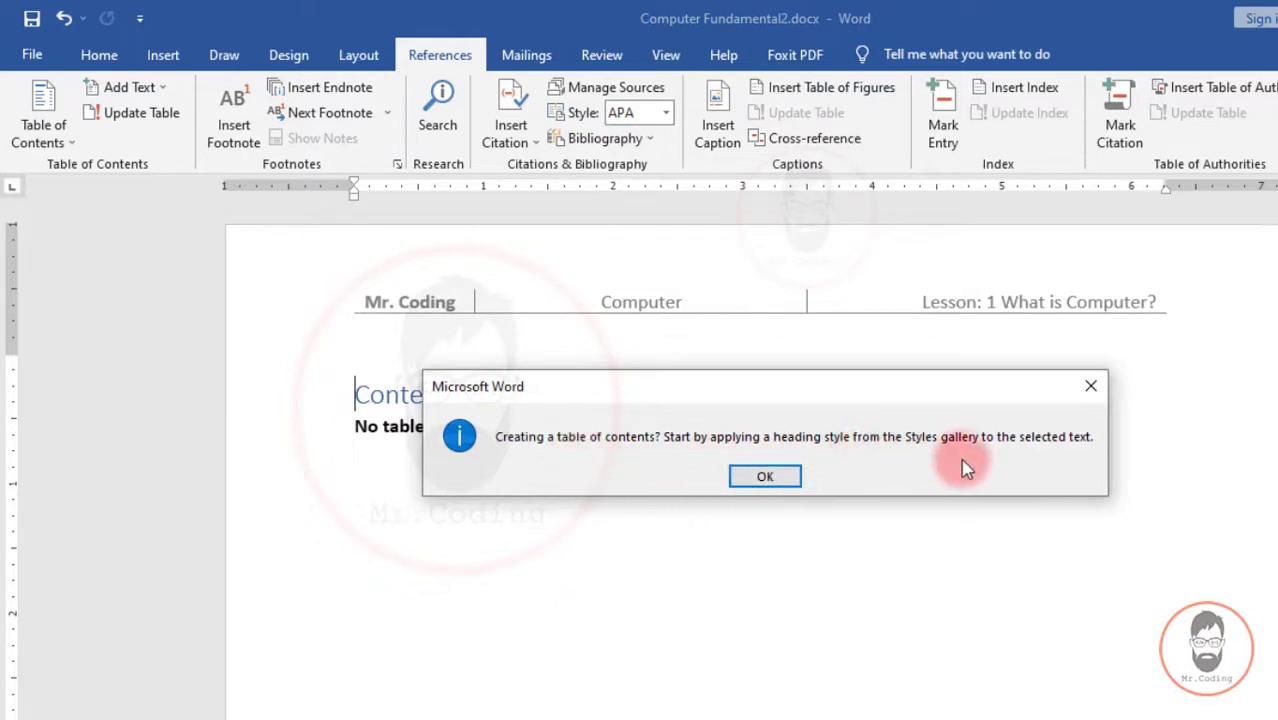
click(780, 480)
click(365, 397)
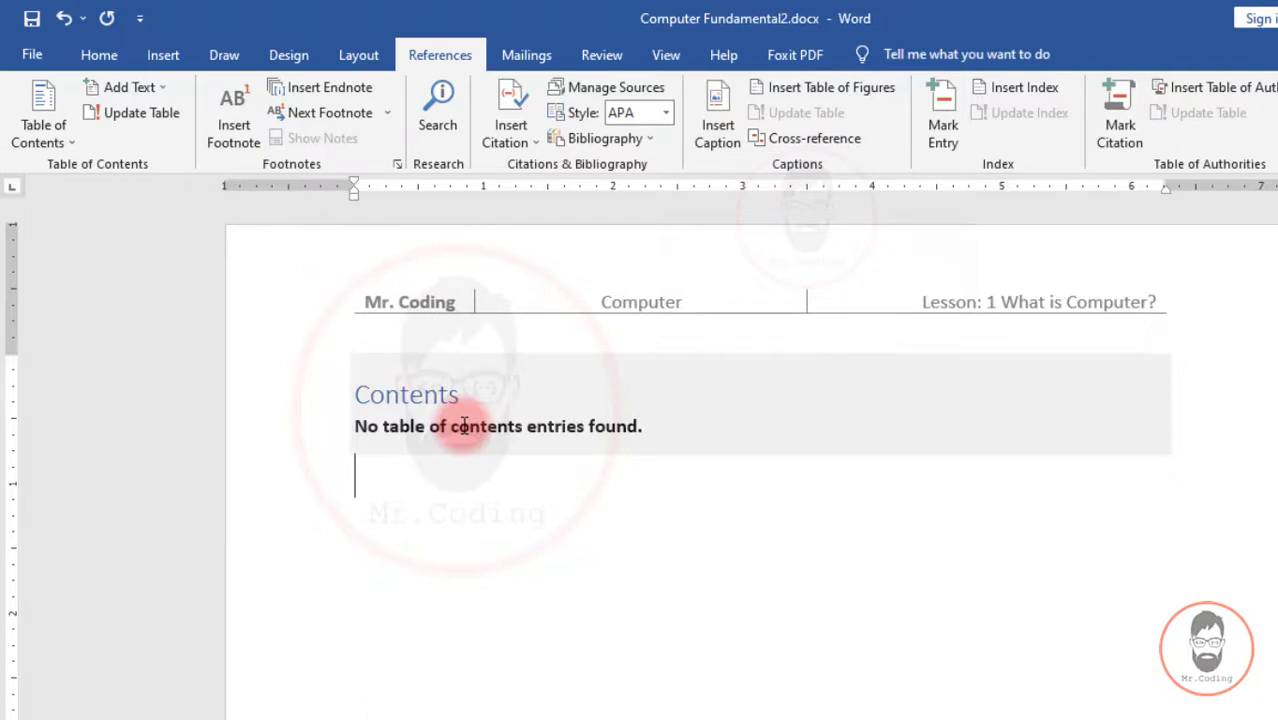
- Examine the "Lesson: 1" and "What is Computer?" headings and the full set of styles available for them
scroll(499, 431, down, 5)
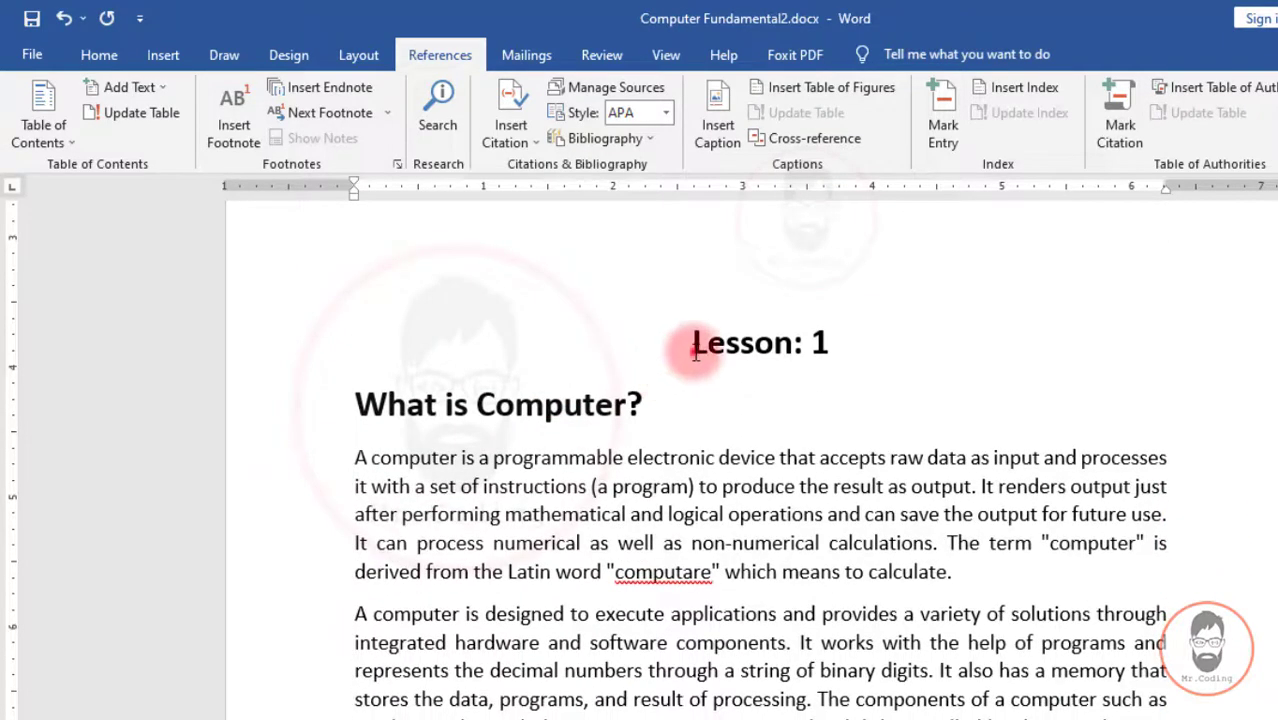
drag(695, 350, 861, 345)
drag(350, 382, 632, 395)
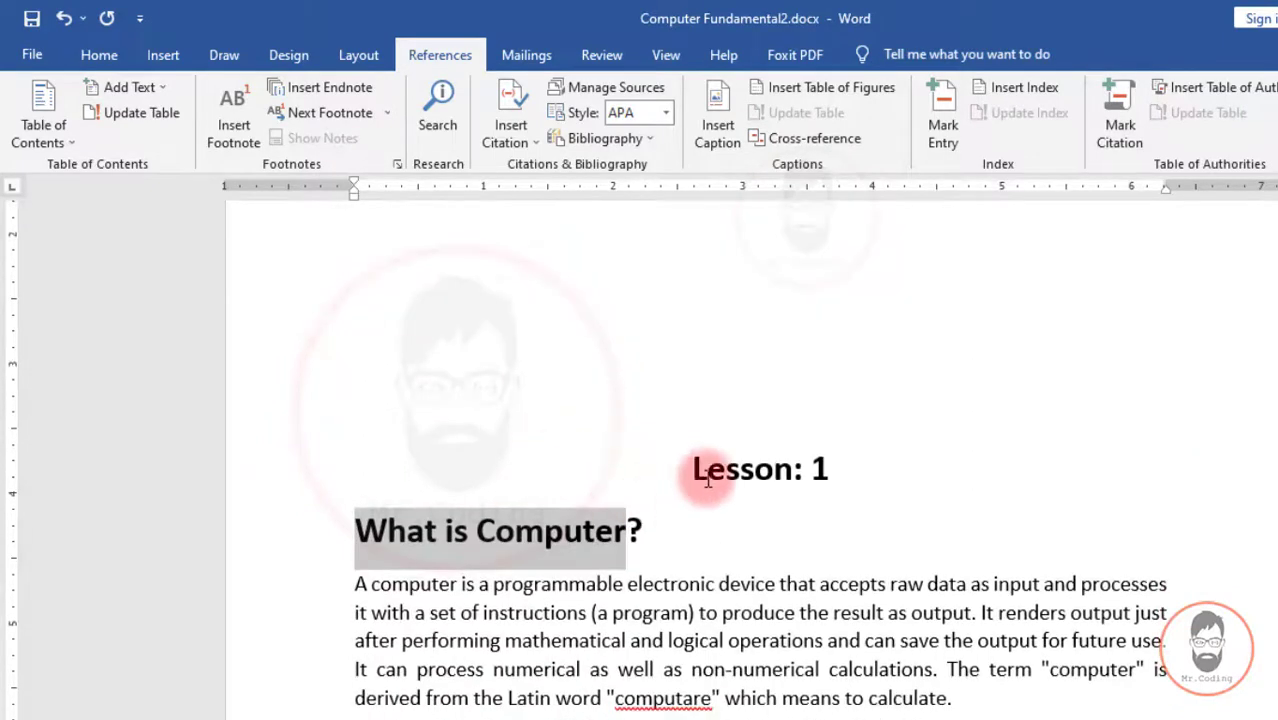
click(691, 468)
drag(691, 468, 805, 468)
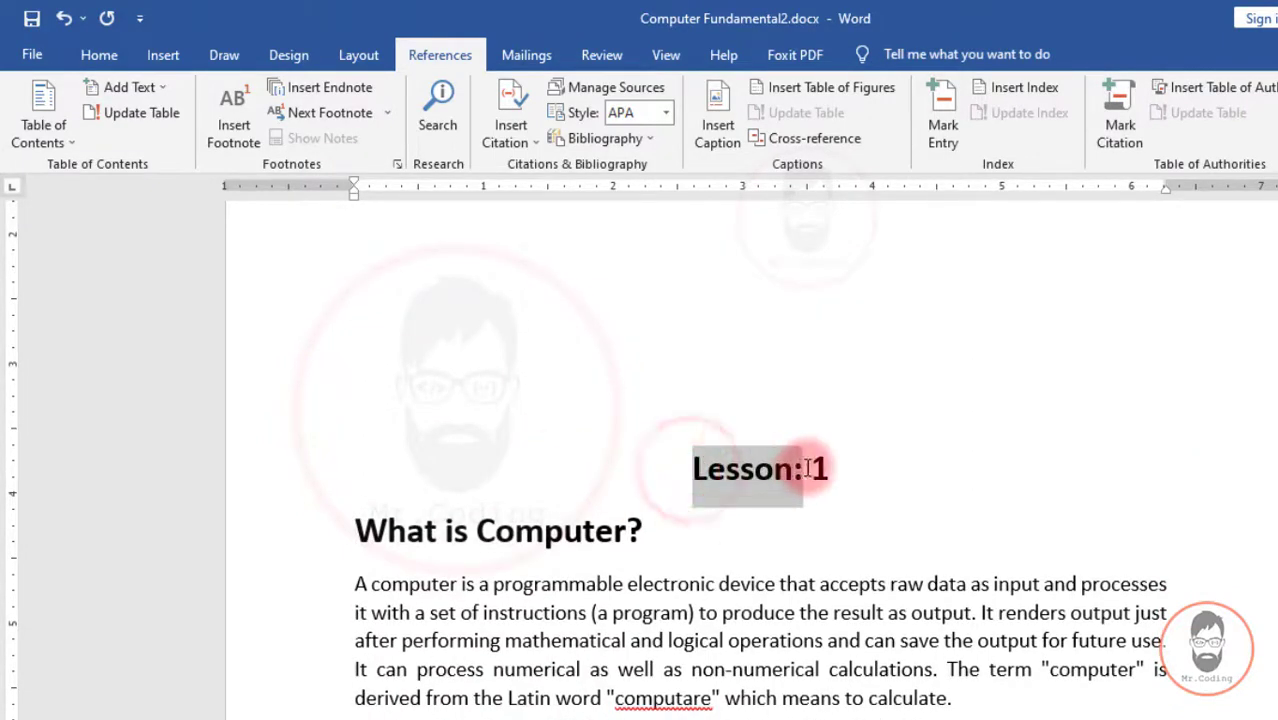
click(729, 474)
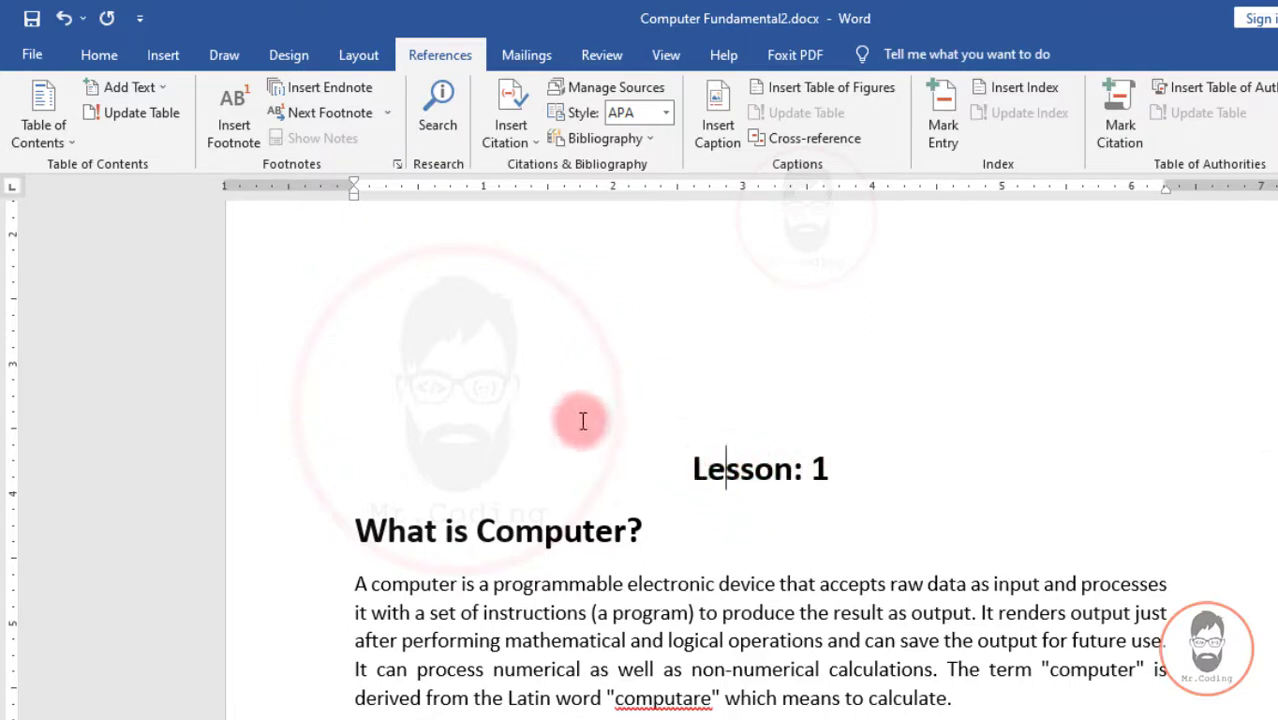
click(104, 60)
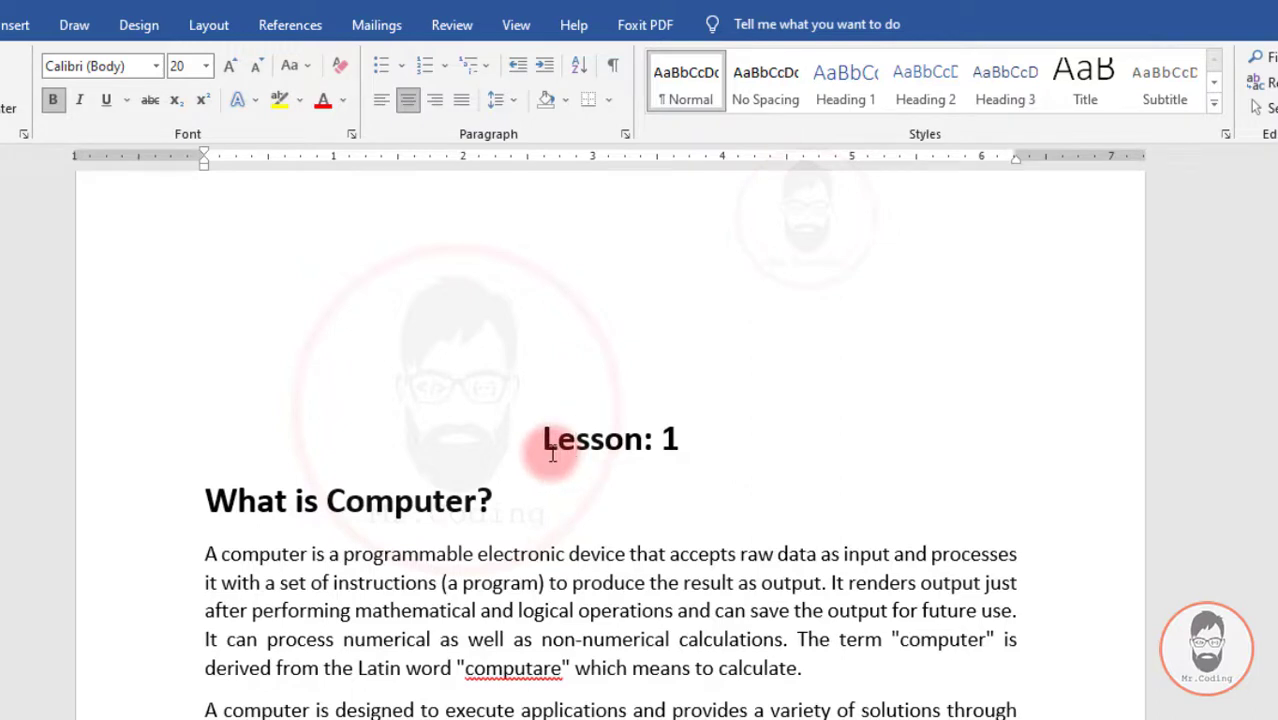
click(1214, 106)
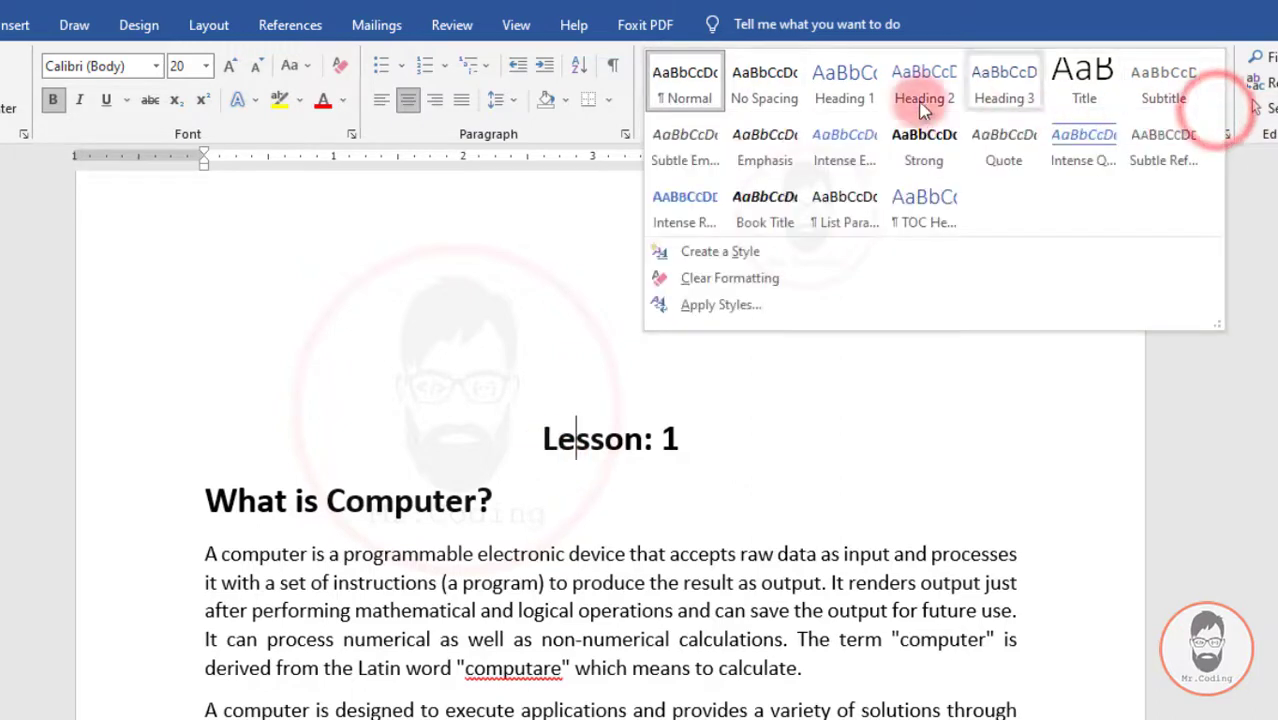
click(766, 346)
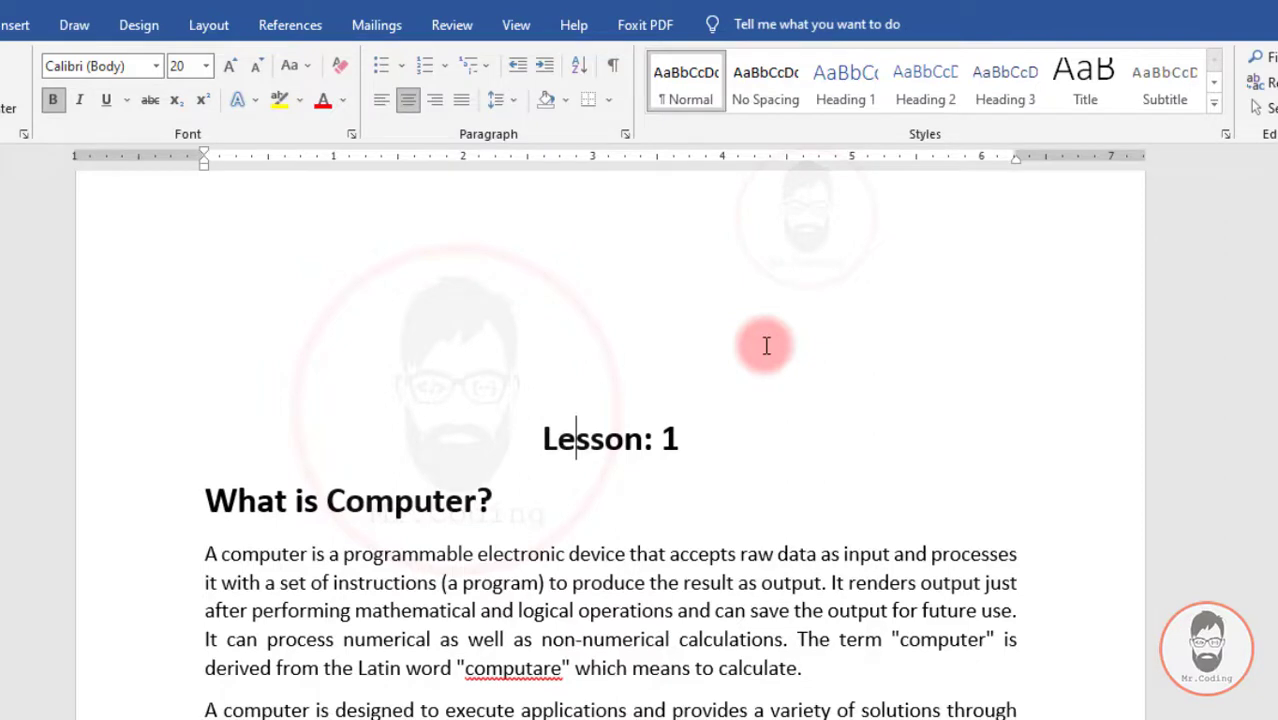
- Apply the Heading 1 style to "Lesson: 1" and the Heading 2 style to "What is Computer?"
drag(542, 437, 685, 440)
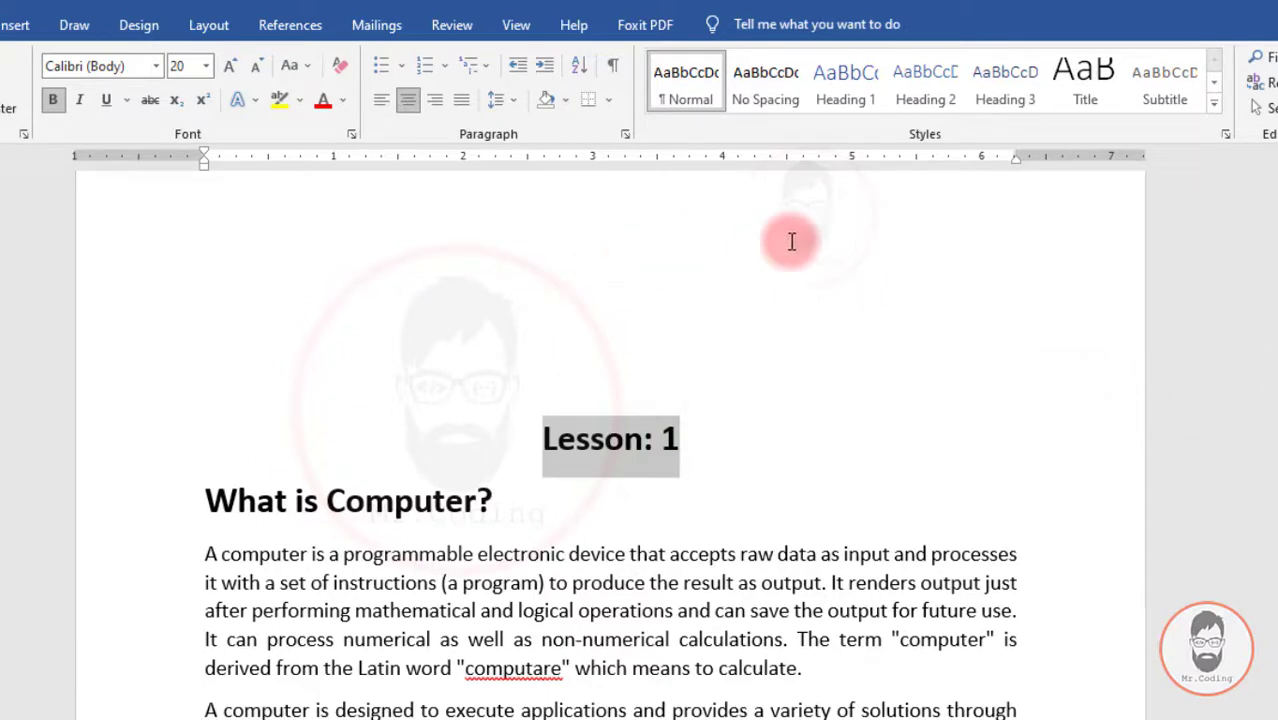
click(845, 90)
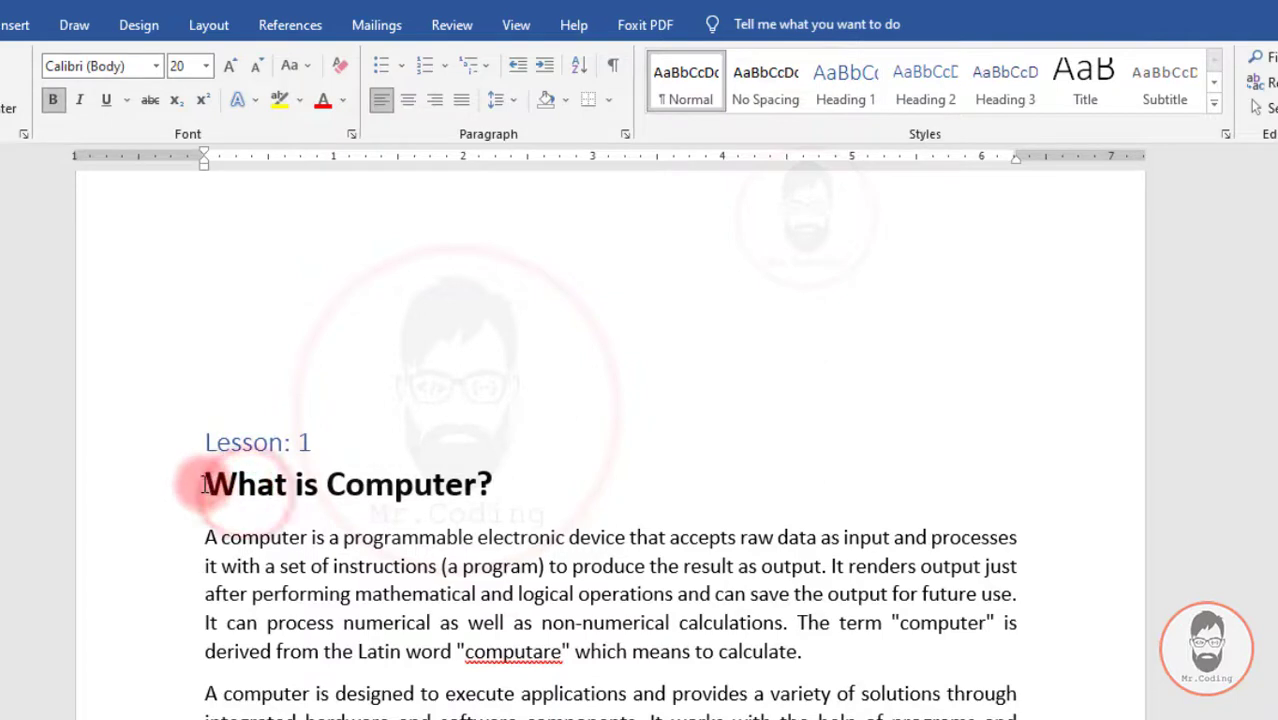
drag(203, 484, 510, 480)
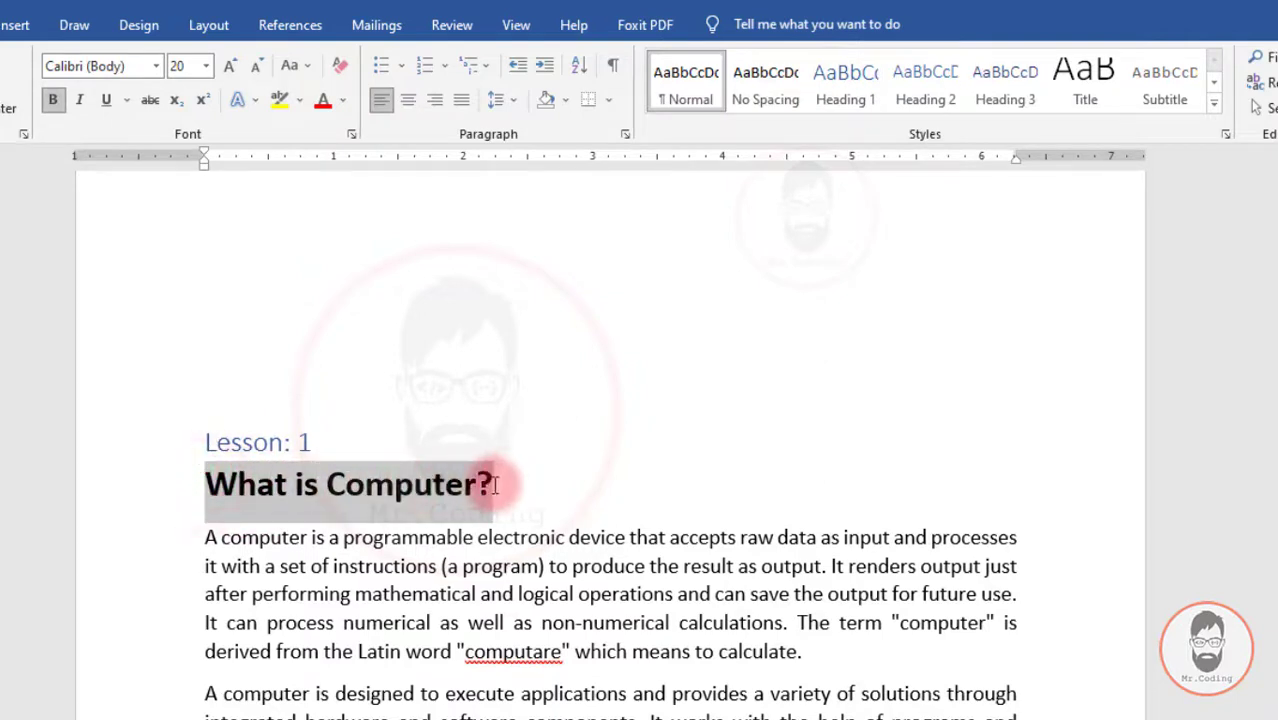
click(922, 97)
- Apply the Heading 1 style to "Lesson: 2" and the Heading 2 style to "Basic Parts of Computer"
scroll(461, 450, down, 20)
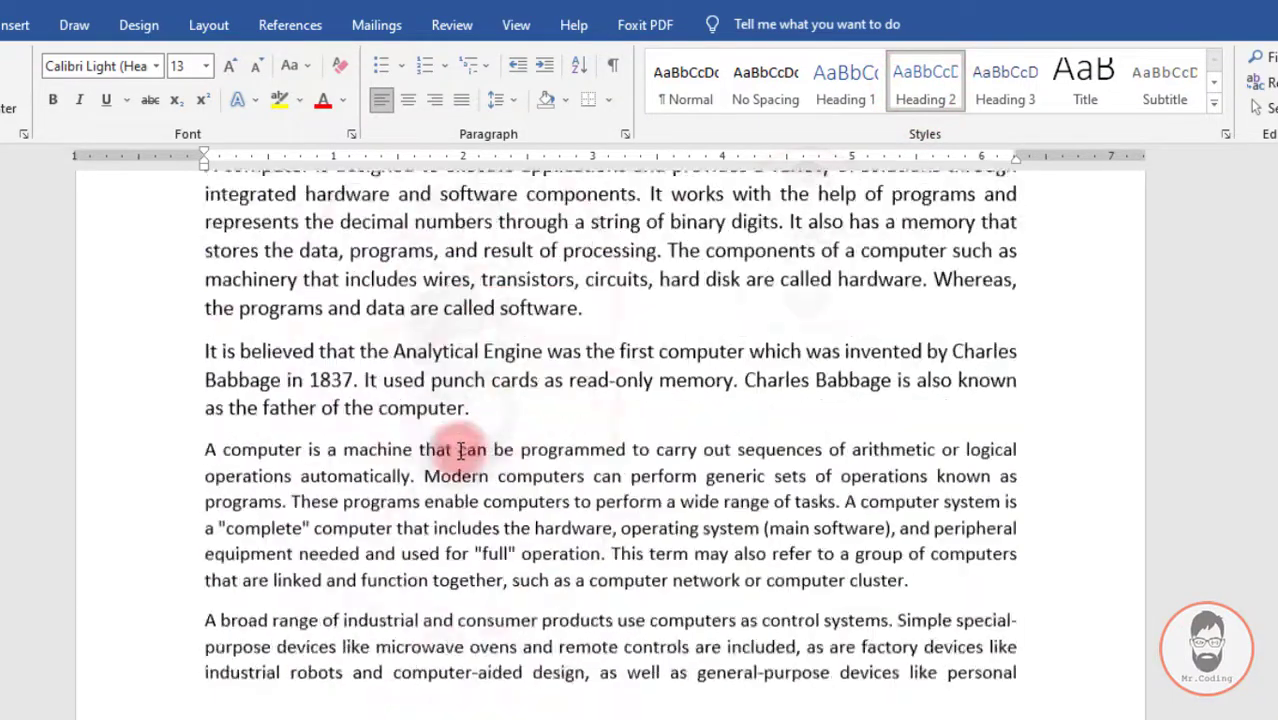
scroll(463, 447, down, 10)
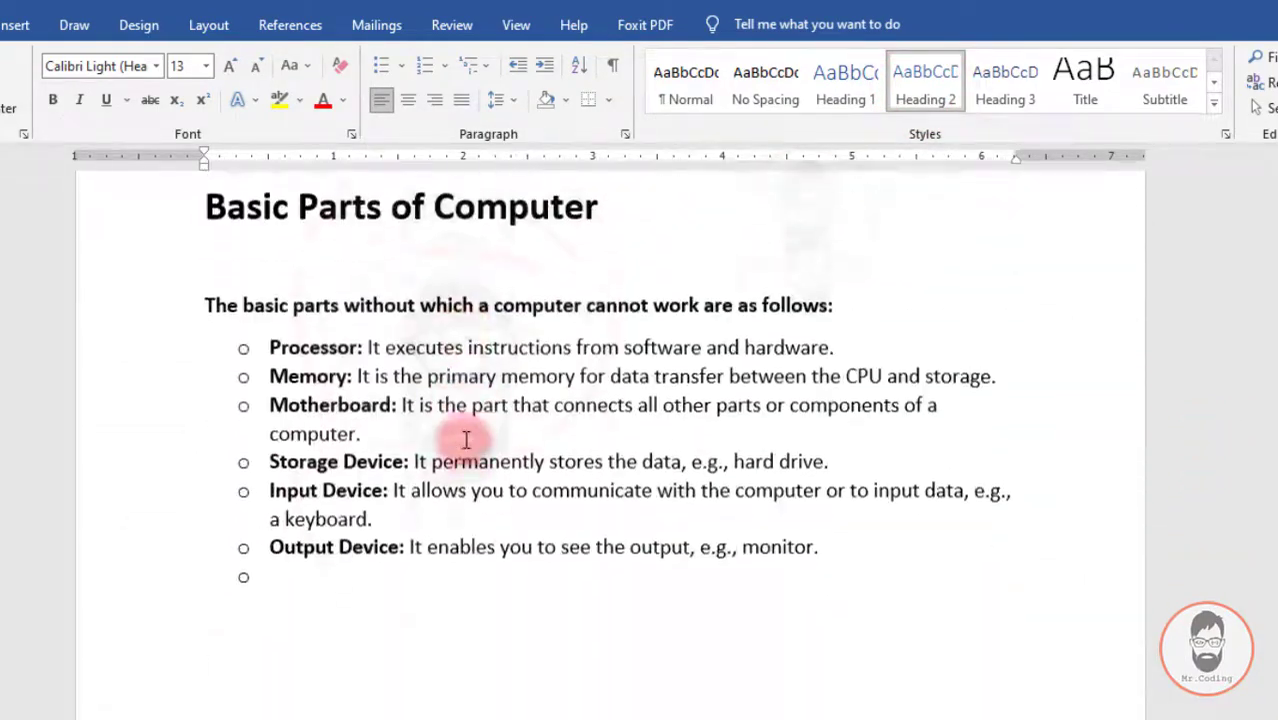
scroll(470, 420, up, 3)
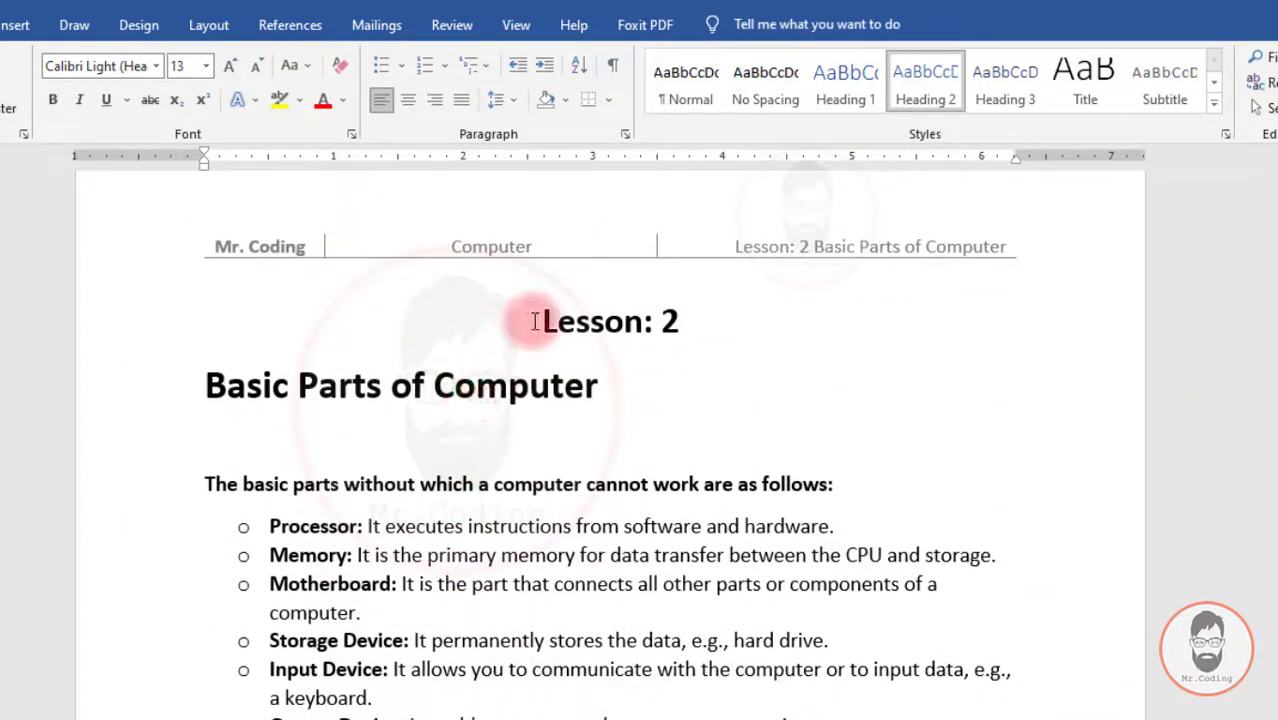
drag(535, 320, 685, 320)
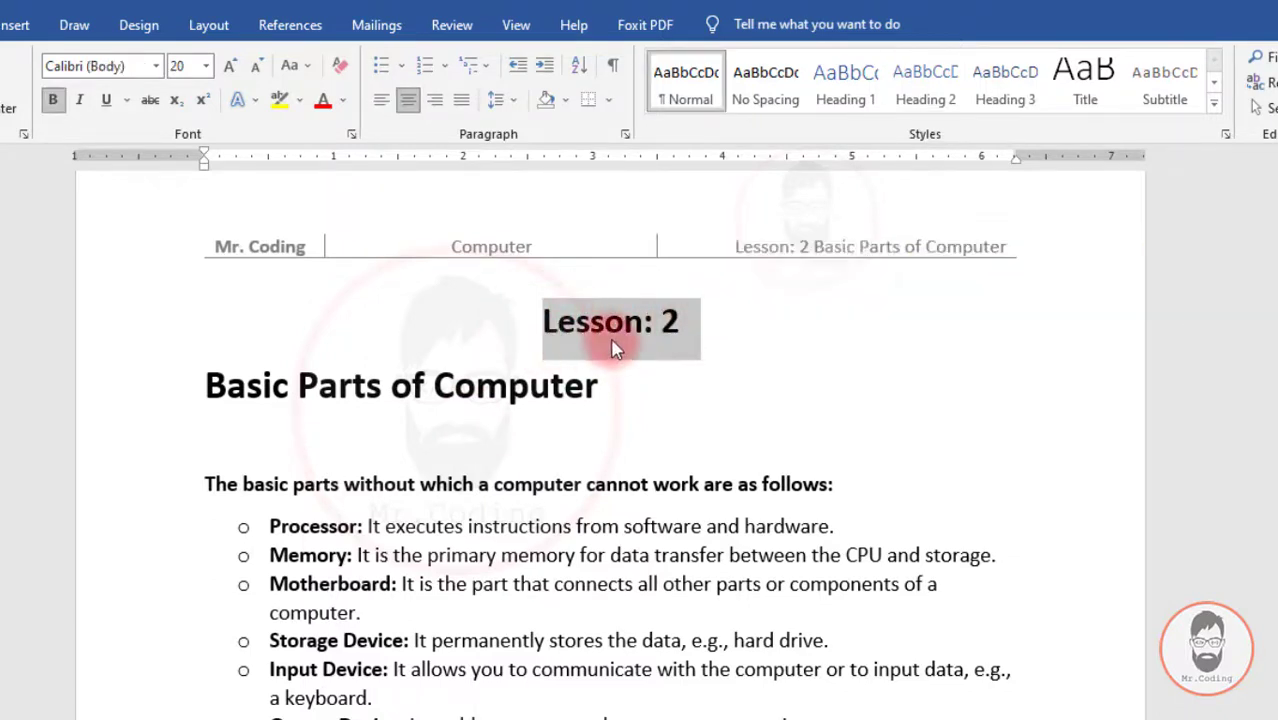
click(845, 88)
drag(205, 362, 607, 365)
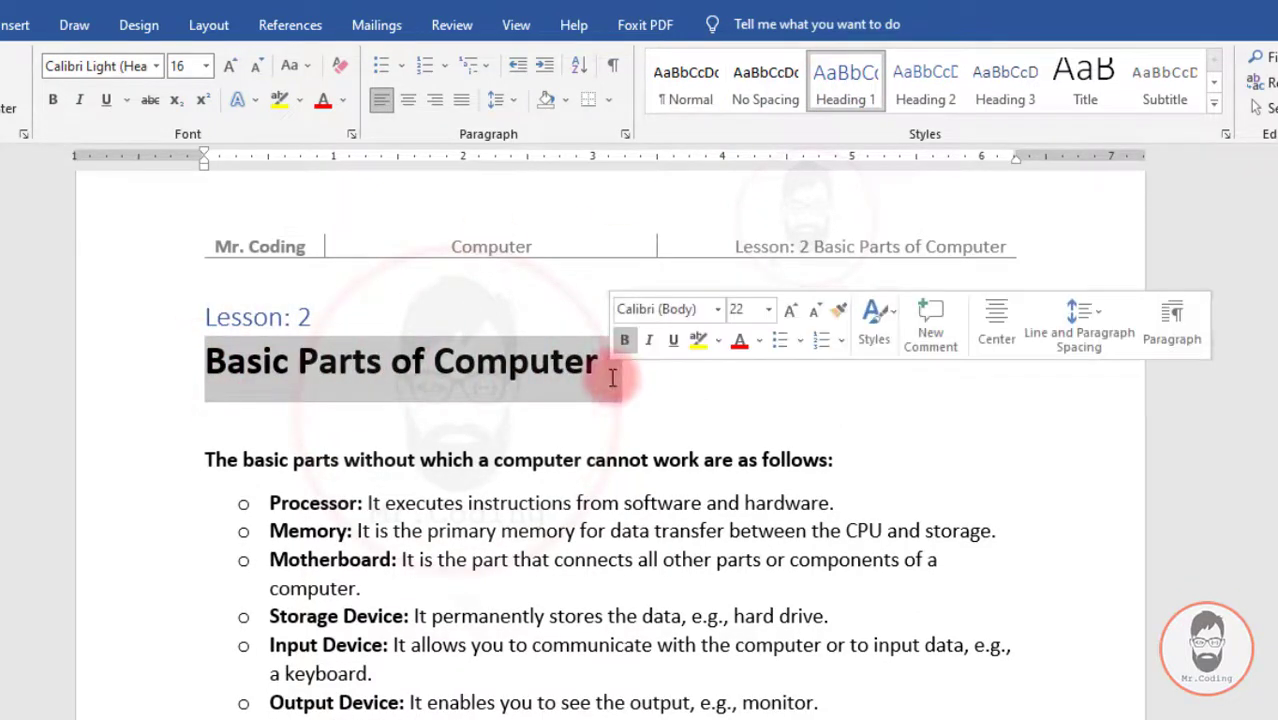
click(925, 80)
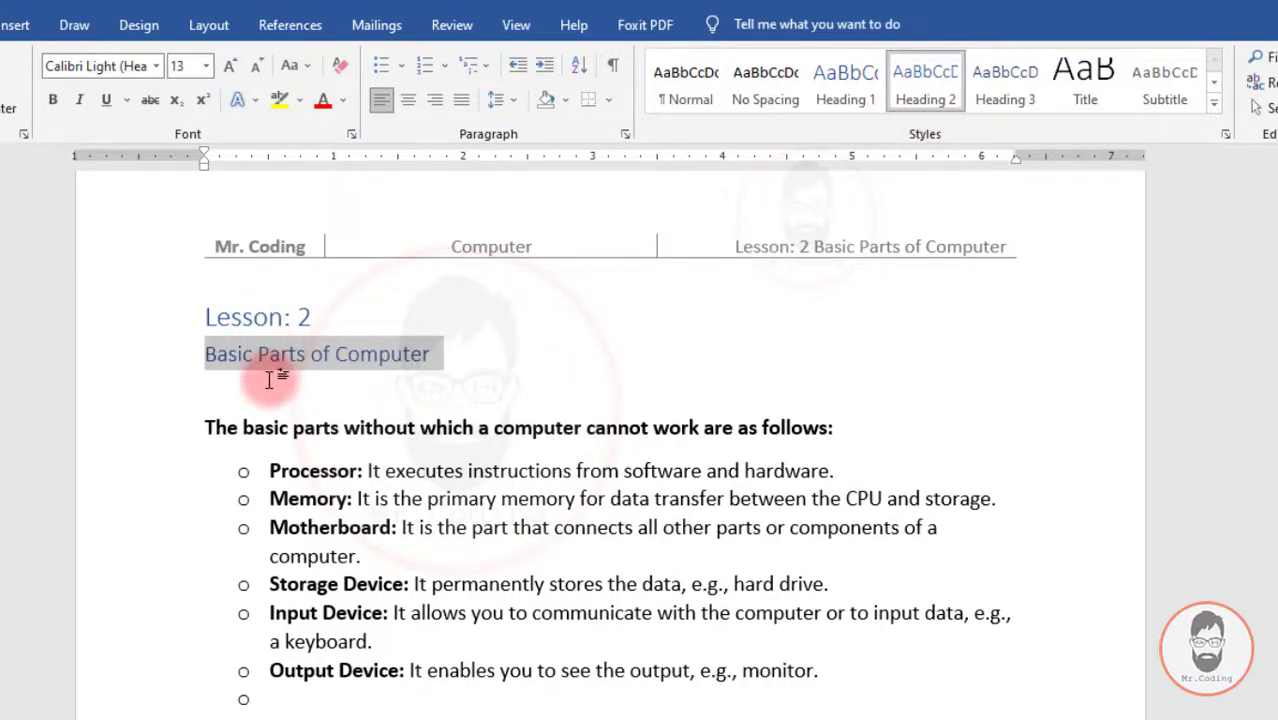
- Apply the Heading 1 style to "Lesson: 3" and the Heading 2 style to "Types of Computers"
scroll(268, 388, down, 15)
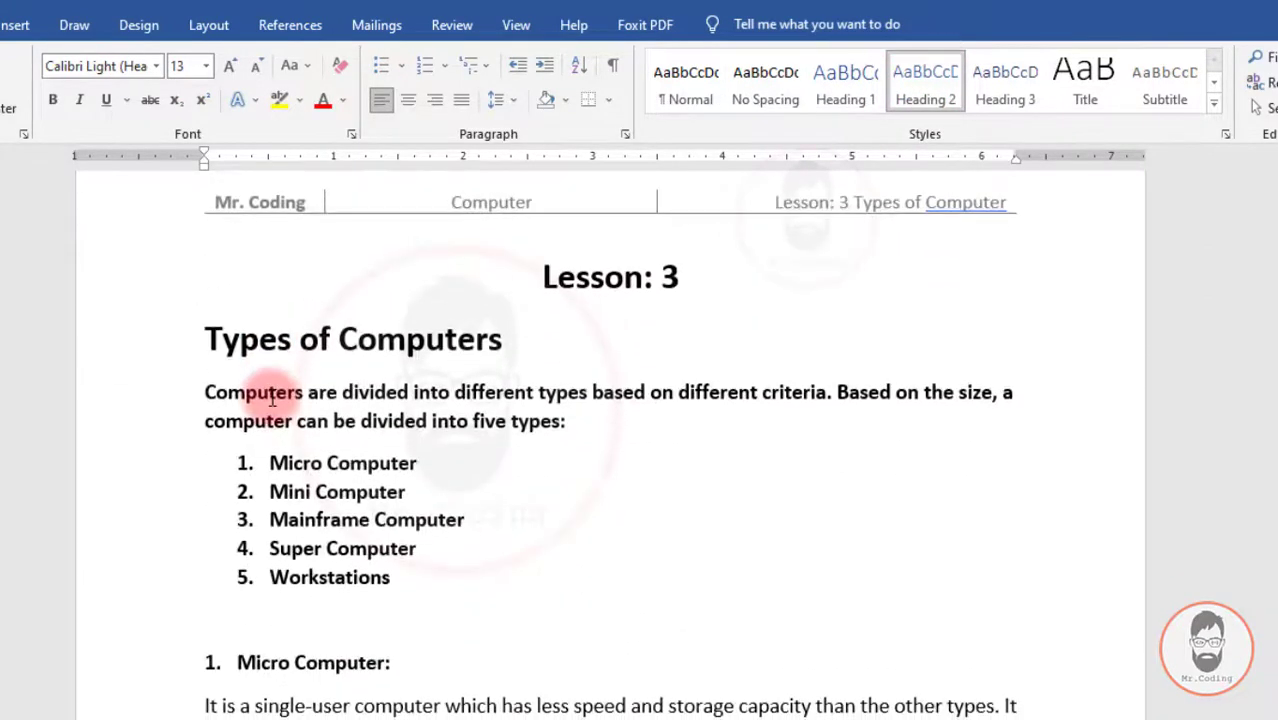
scroll(437, 352, up, 1)
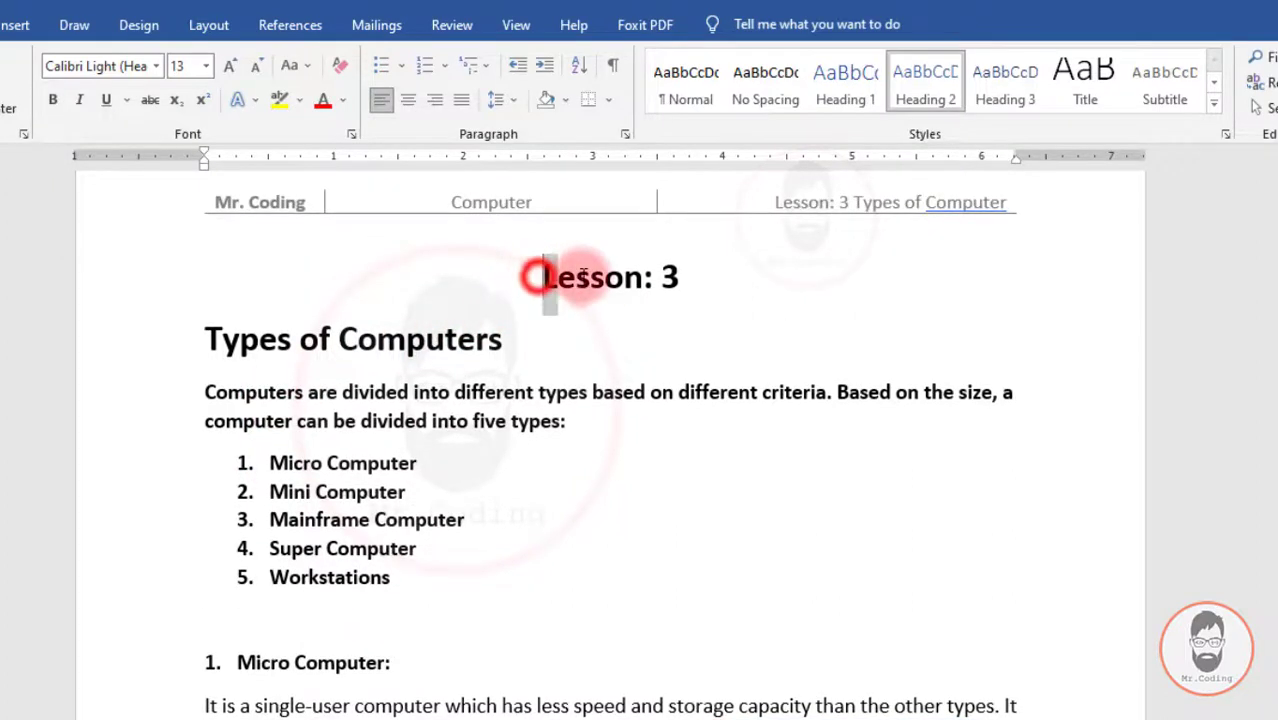
drag(582, 278, 700, 278)
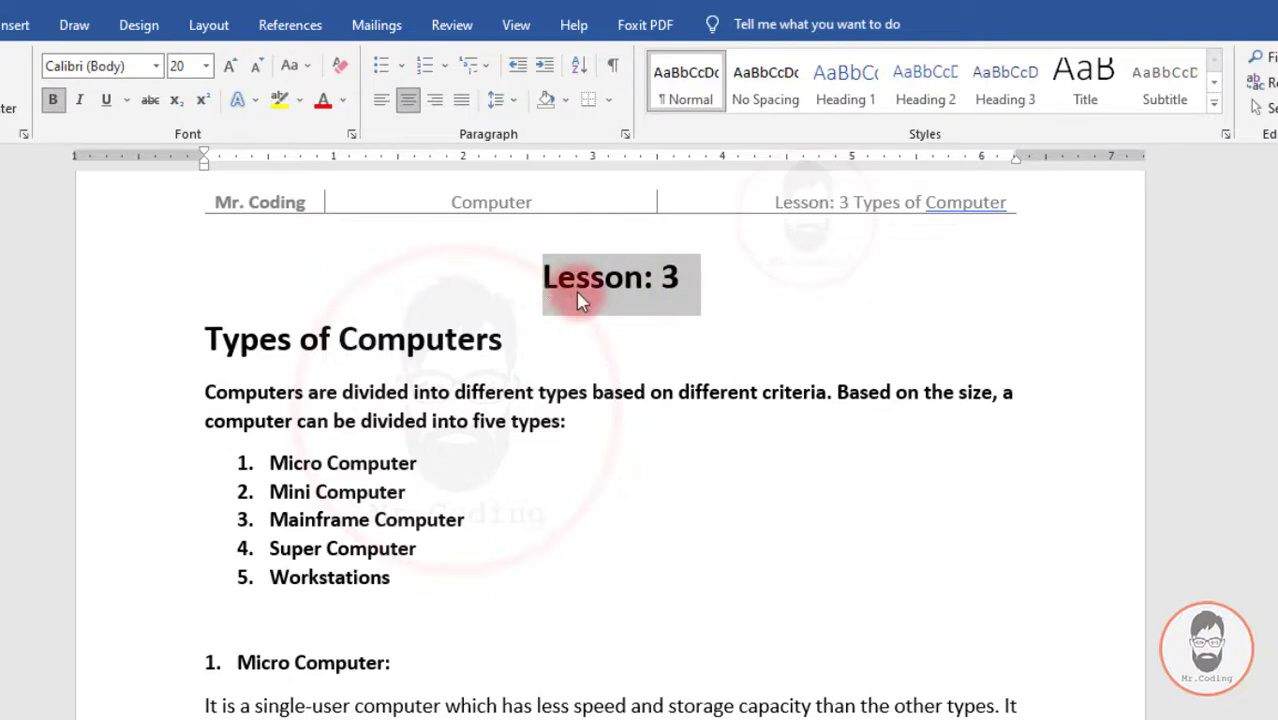
click(848, 90)
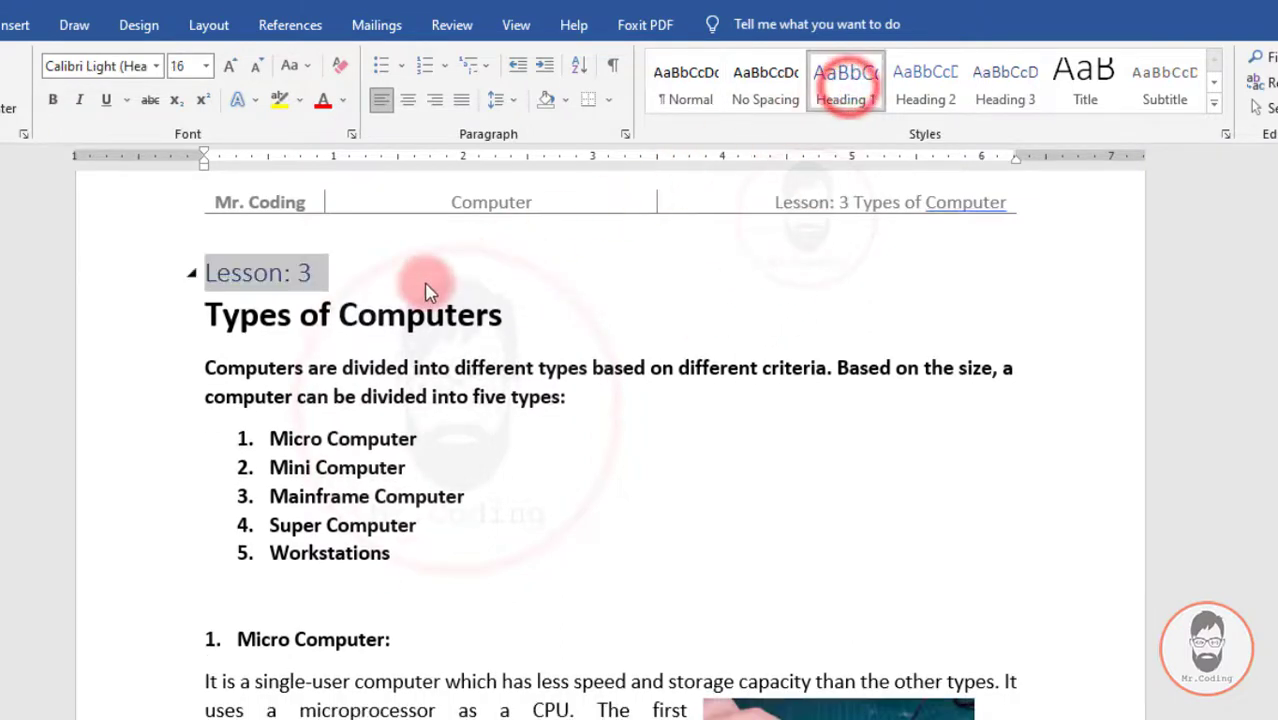
click(205, 316)
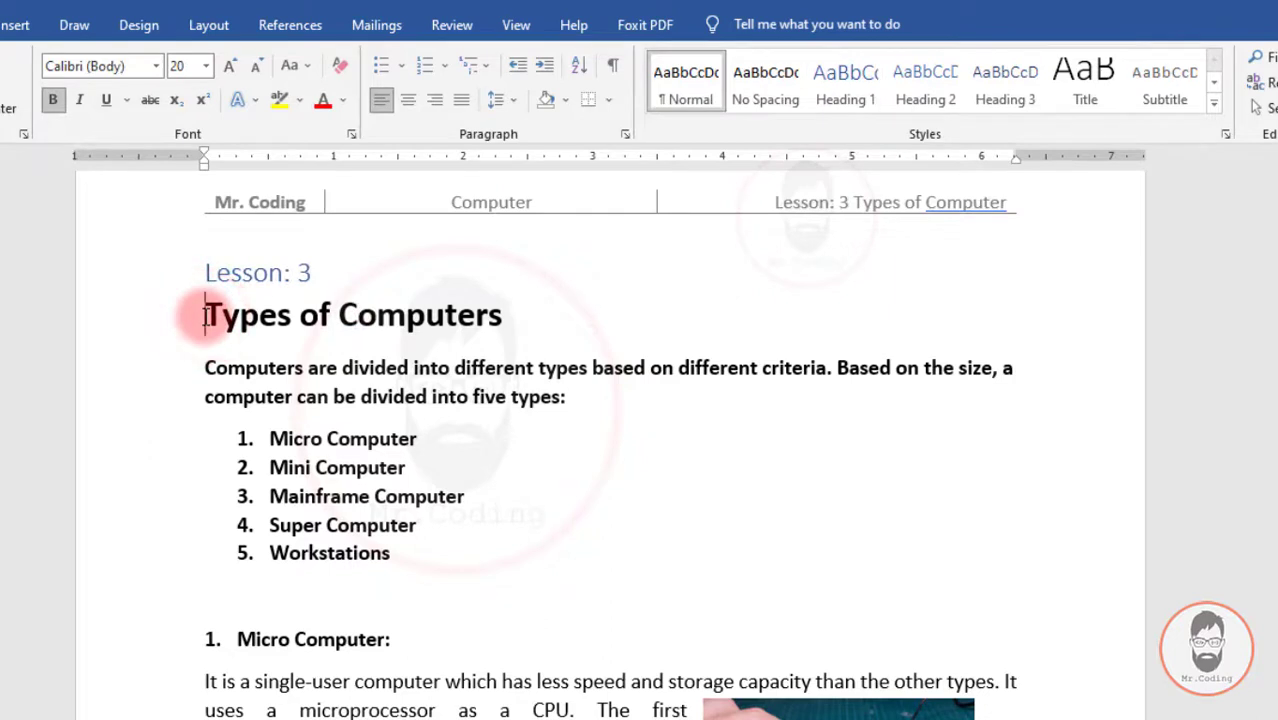
drag(205, 316, 490, 316)
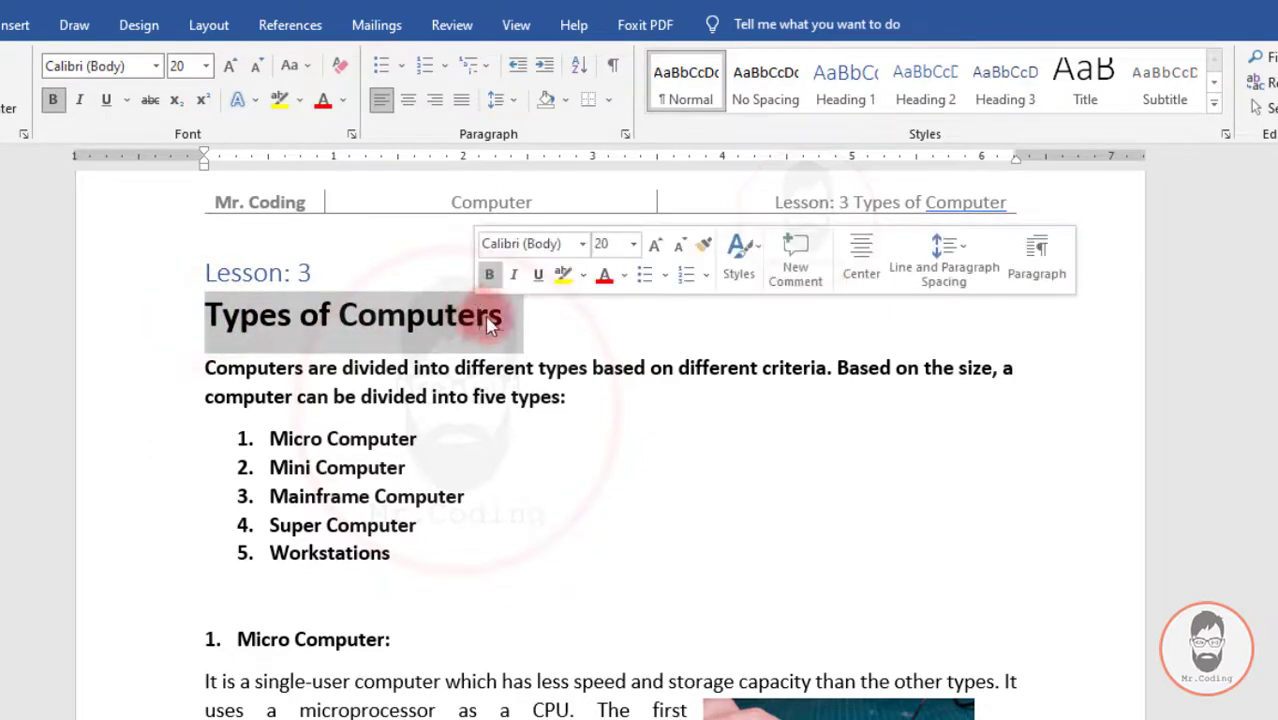
click(930, 85)
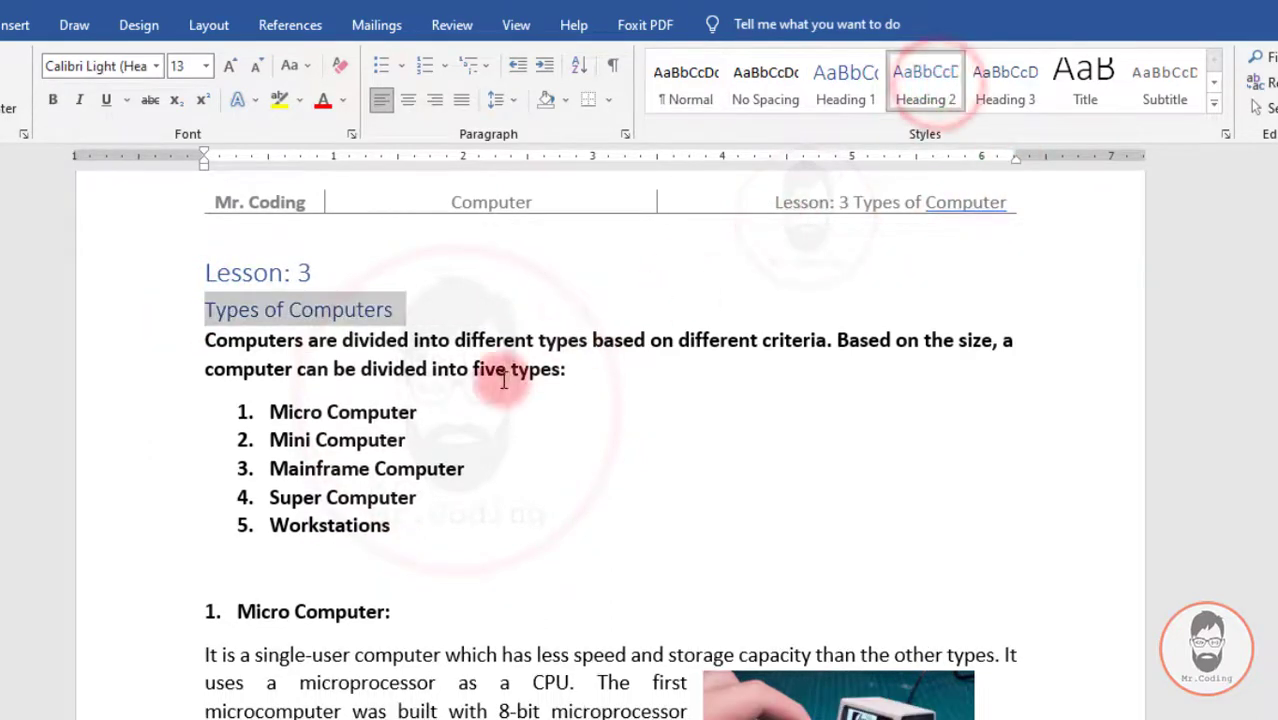
- Apply the Heading 3 style to the numbered headings "Micro Computer" and "Mini Computer" in Lesson 3, leaving out their colons
scroll(481, 390, down, 3)
scroll(481, 390, down, 1)
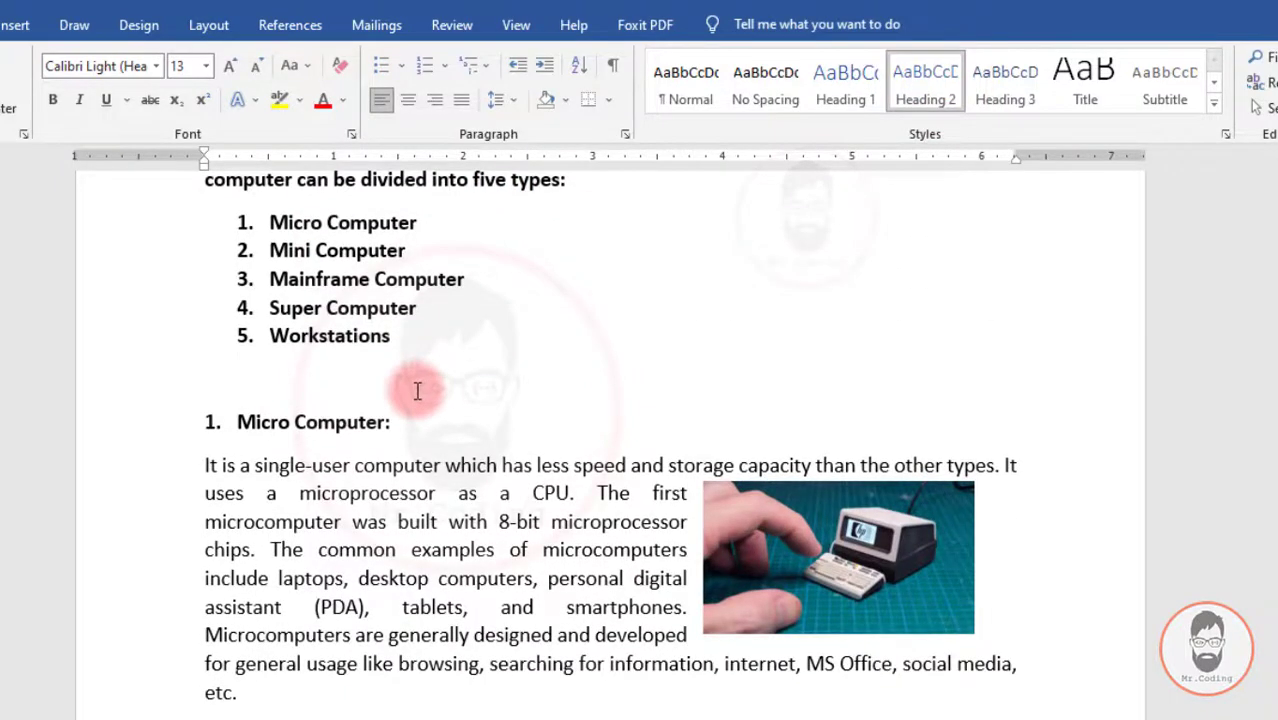
scroll(417, 390, up, 1)
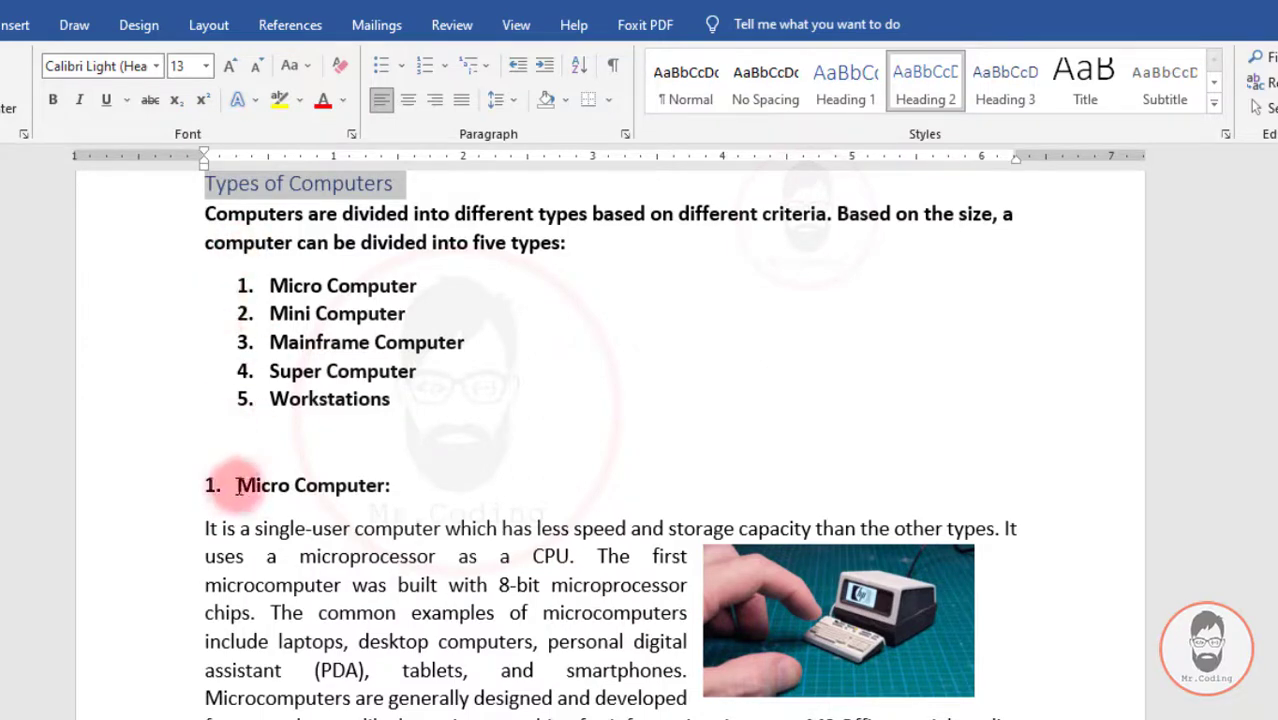
drag(238, 488, 384, 487)
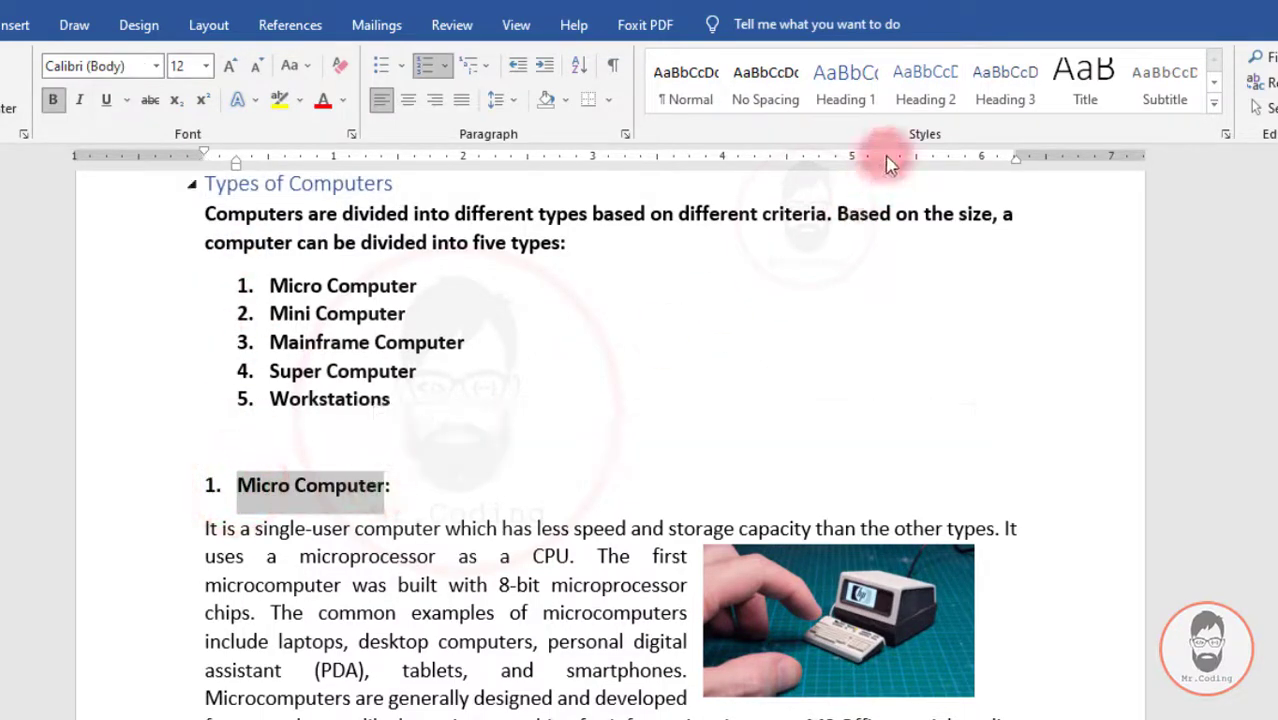
click(1005, 85)
scroll(571, 371, down, 10)
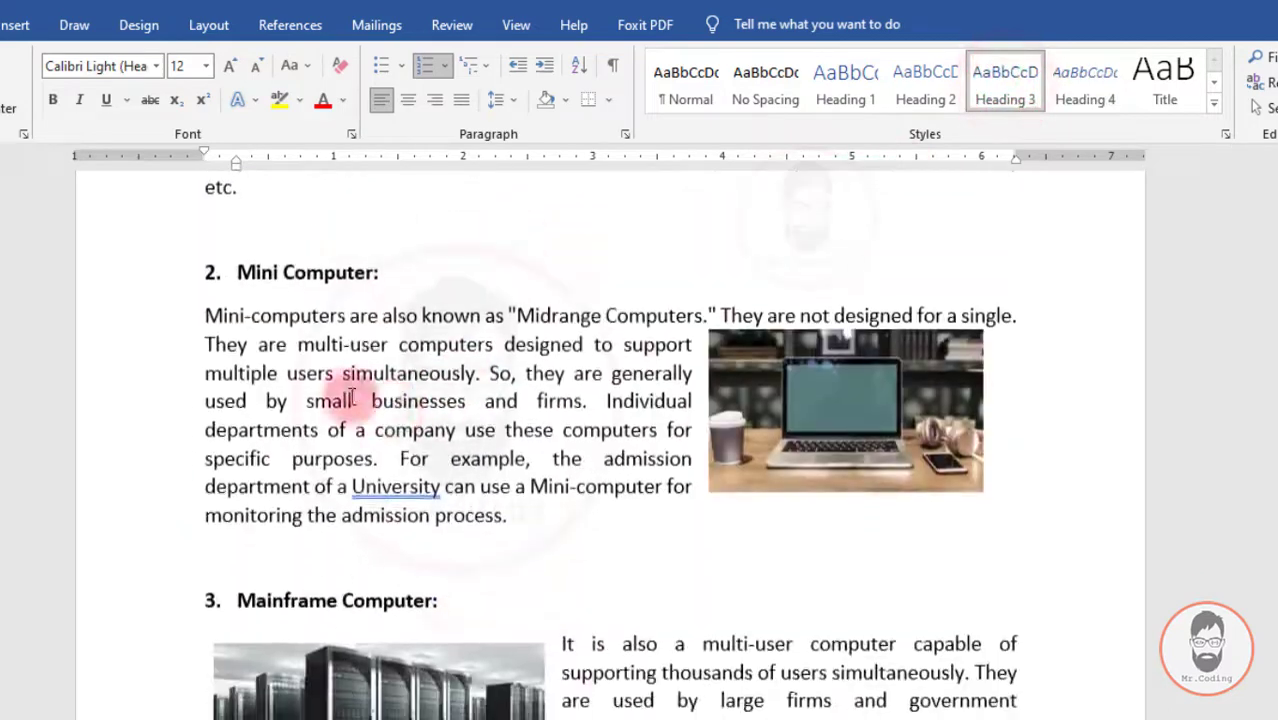
drag(397, 206, 246, 205)
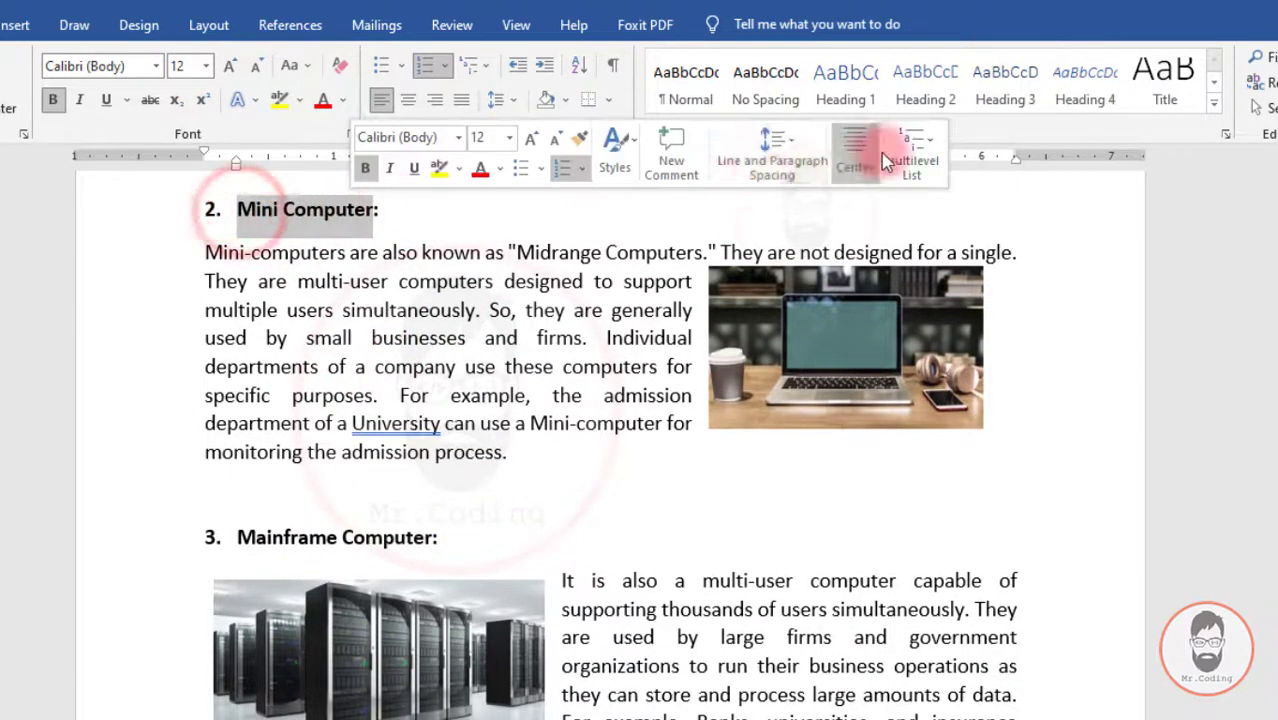
click(1005, 88)
- Apply the Heading 3 style to the numbered headings "Mainframe Computer" and "Super Computer", leaving out their colons
scroll(240, 350, down, 3)
click(238, 350)
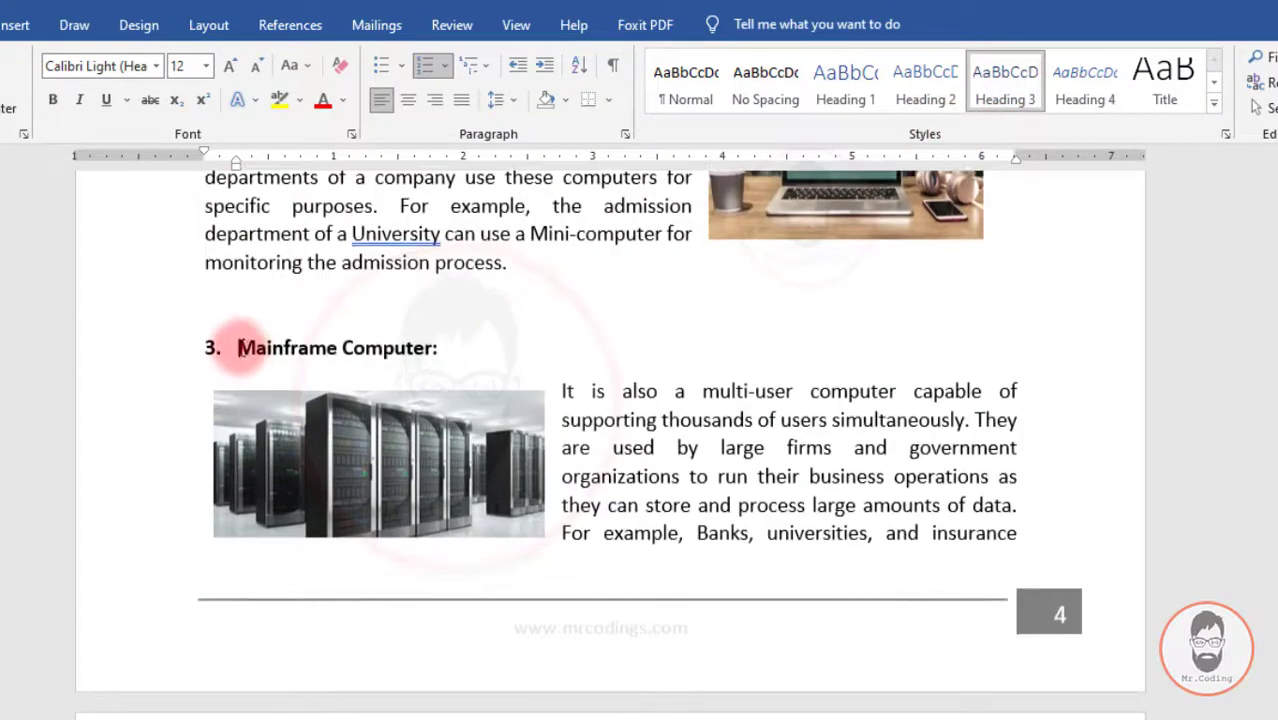
drag(276, 348, 420, 345)
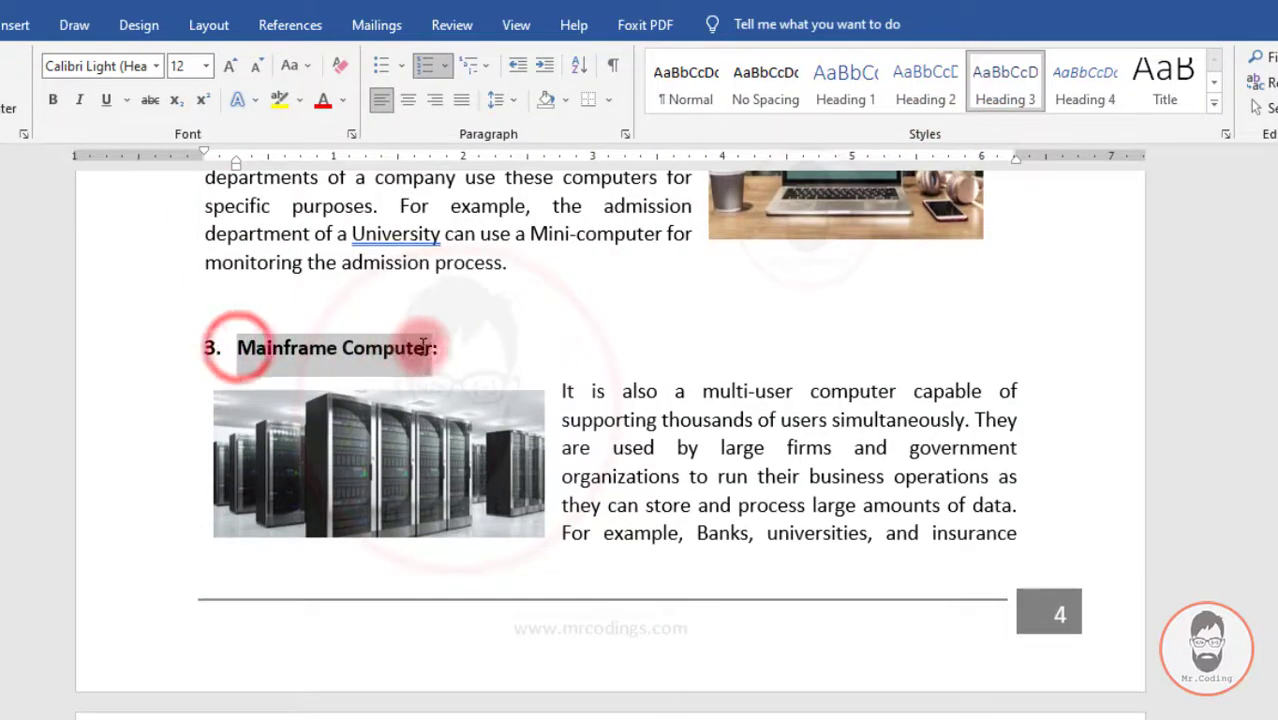
click(1005, 78)
scroll(255, 457, down, 7)
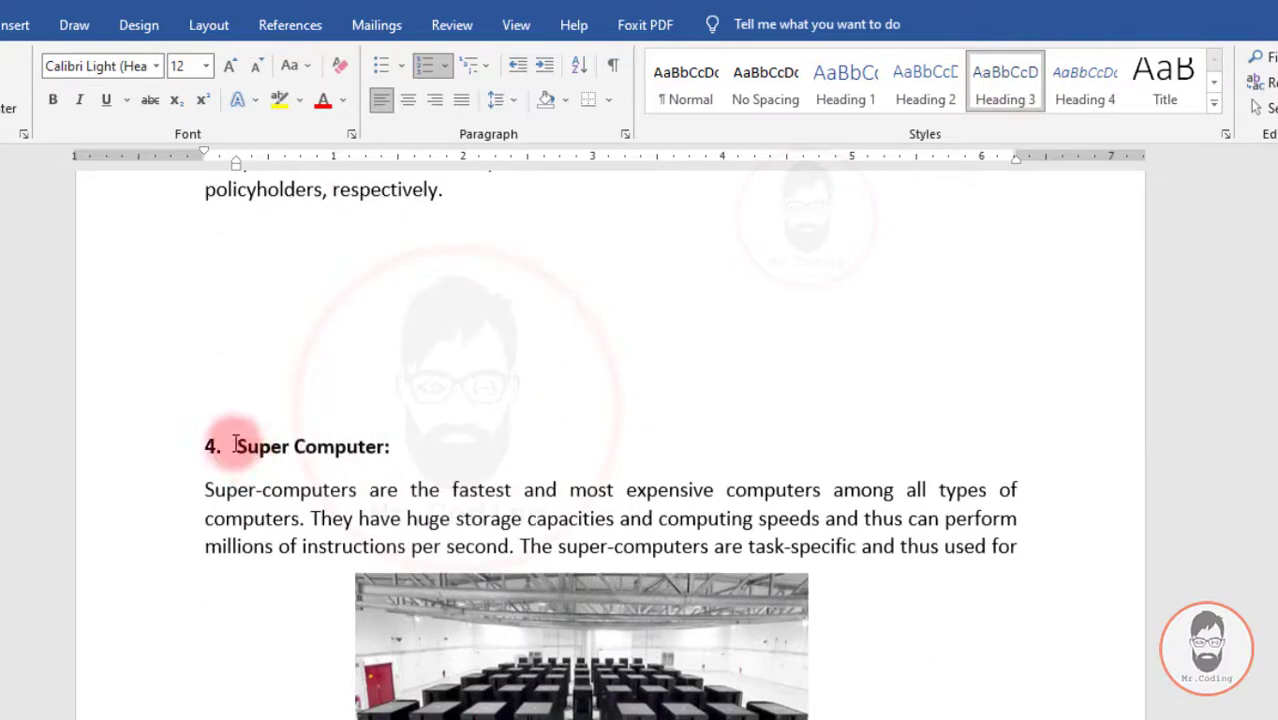
drag(237, 446, 364, 446)
click(998, 84)
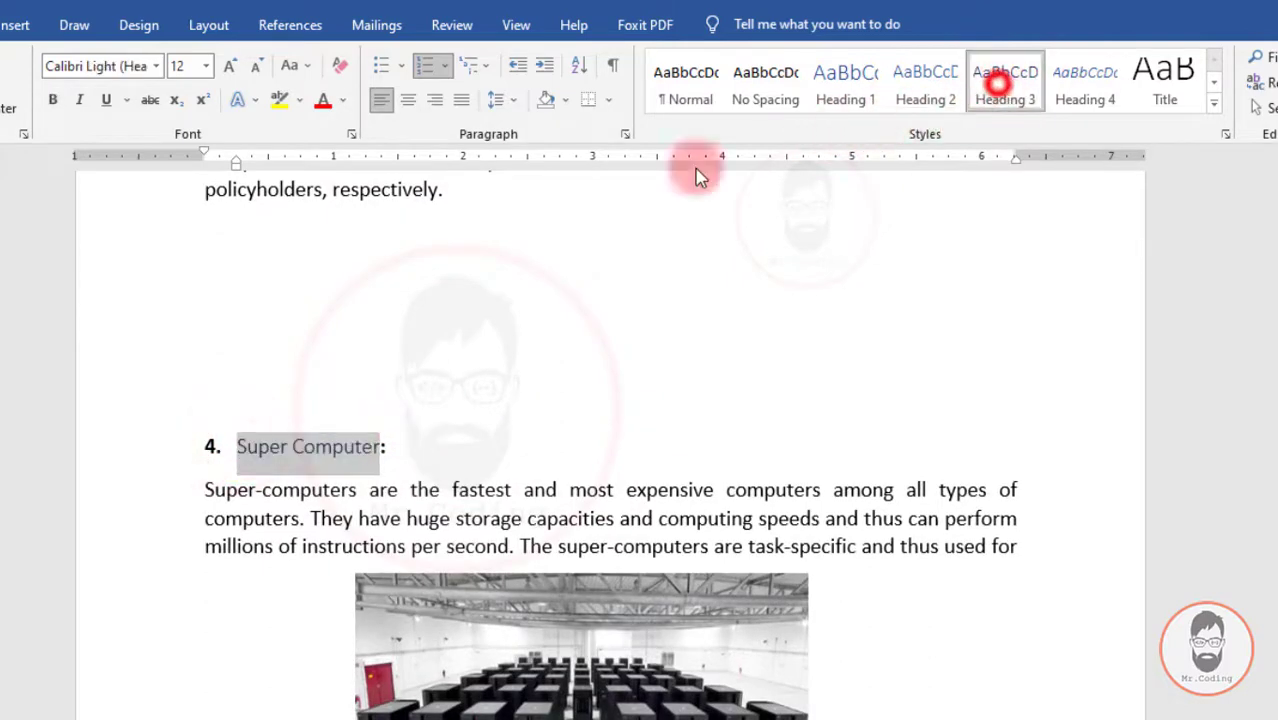
- Apply the Heading 3 style to the fifth numbered heading, "Work stations", leaving out its colon
scroll(352, 362, down, 5)
scroll(352, 362, down, 5)
drag(237, 377, 347, 378)
click(984, 84)
- Apply the Heading 1 style to "Lesson: 4" and the Heading 2 style to "History of Computers"
scroll(471, 414, down, 5)
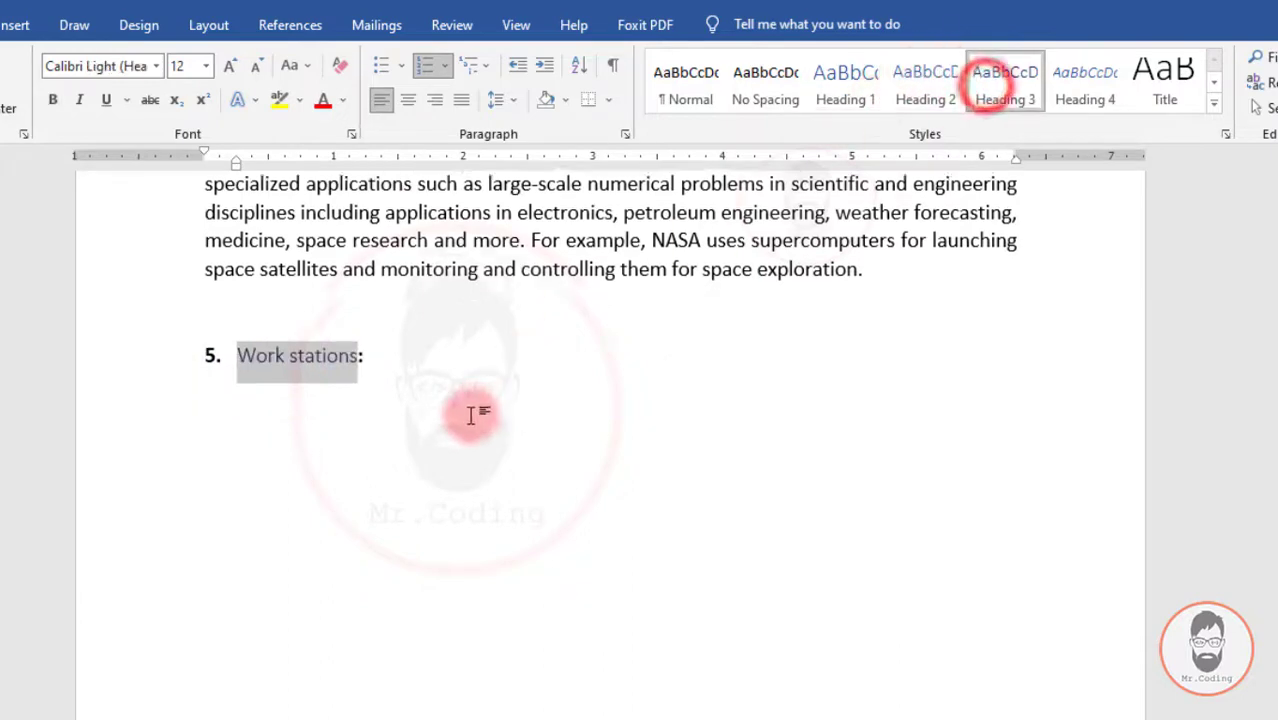
scroll(462, 428, down, 20)
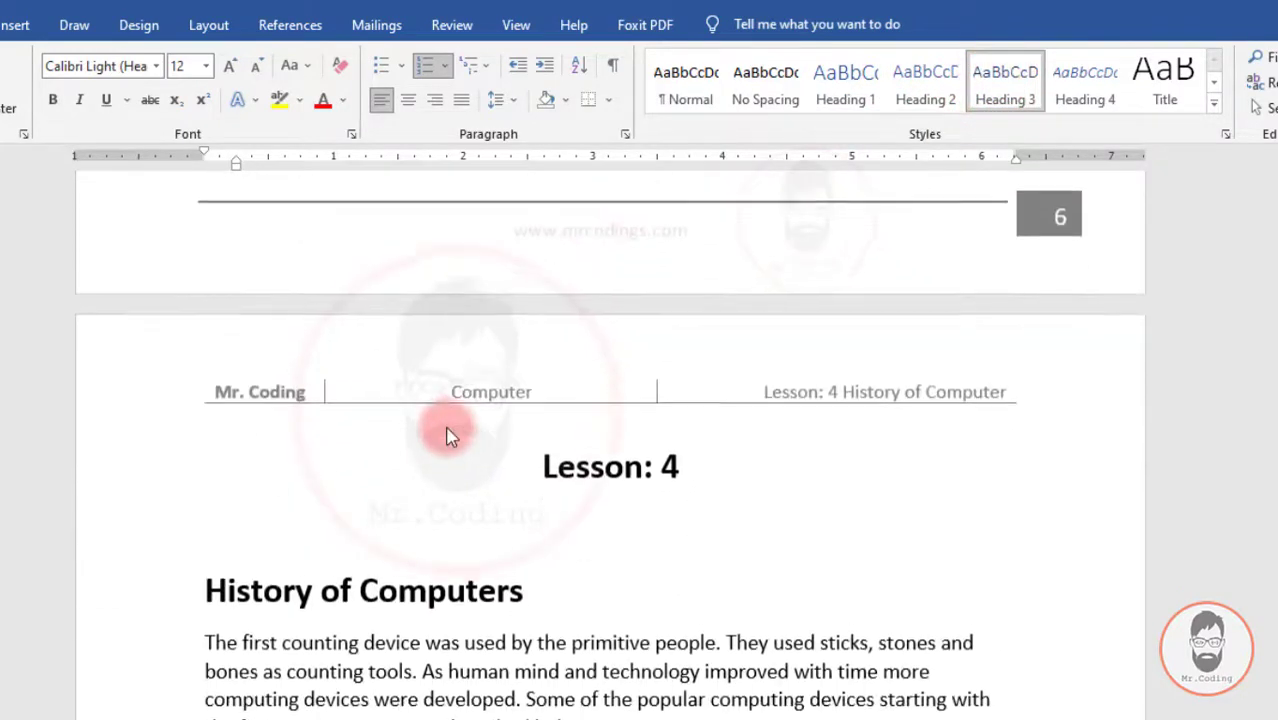
scroll(462, 345, up, 2)
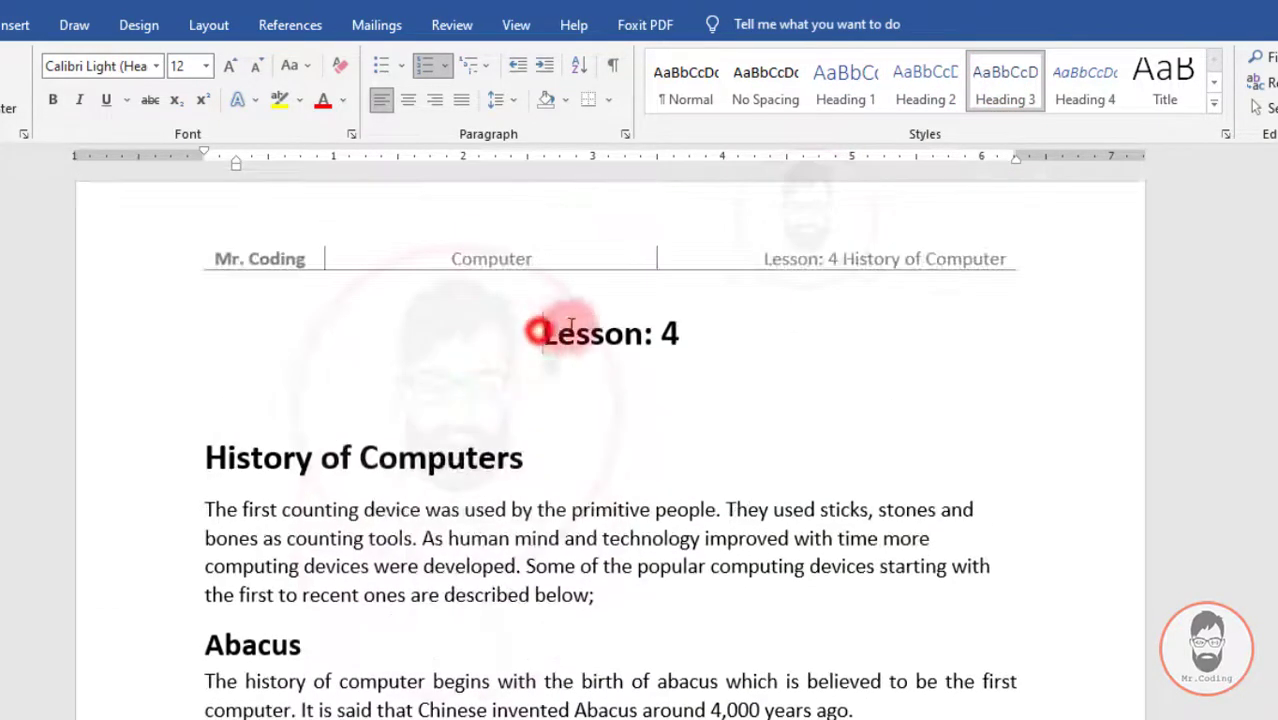
drag(541, 333, 720, 330)
click(845, 68)
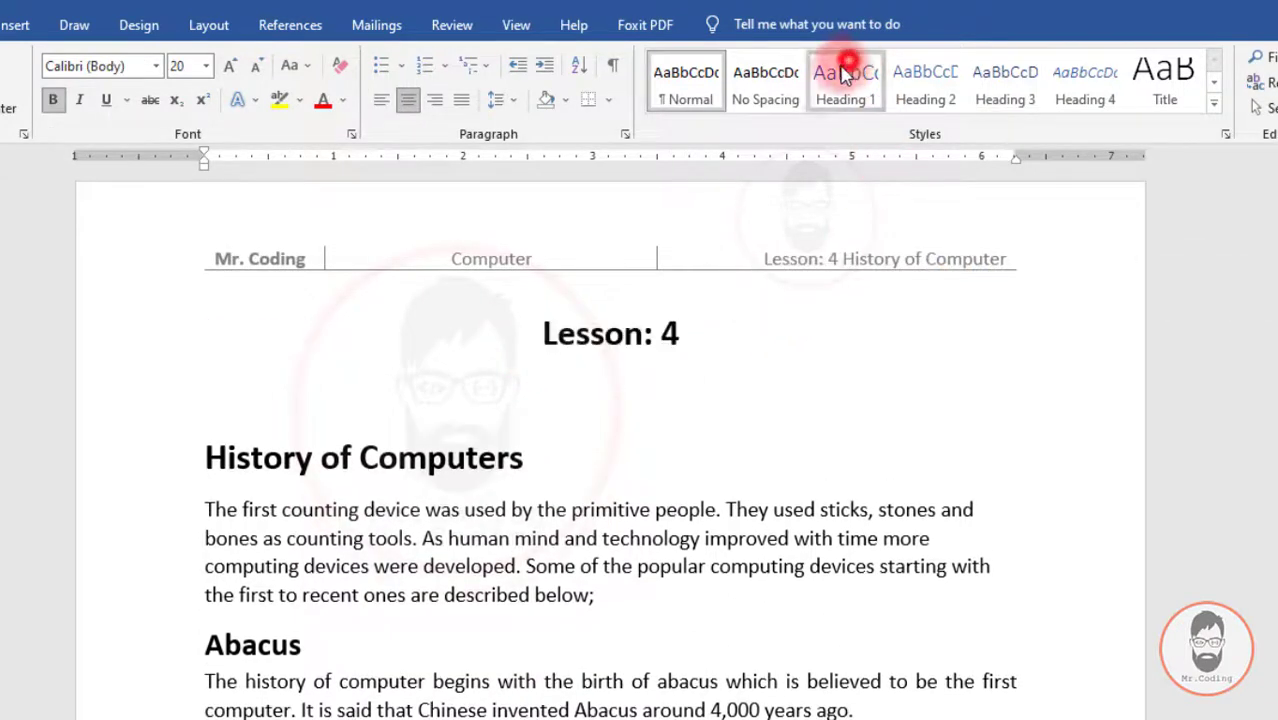
drag(200, 430, 535, 430)
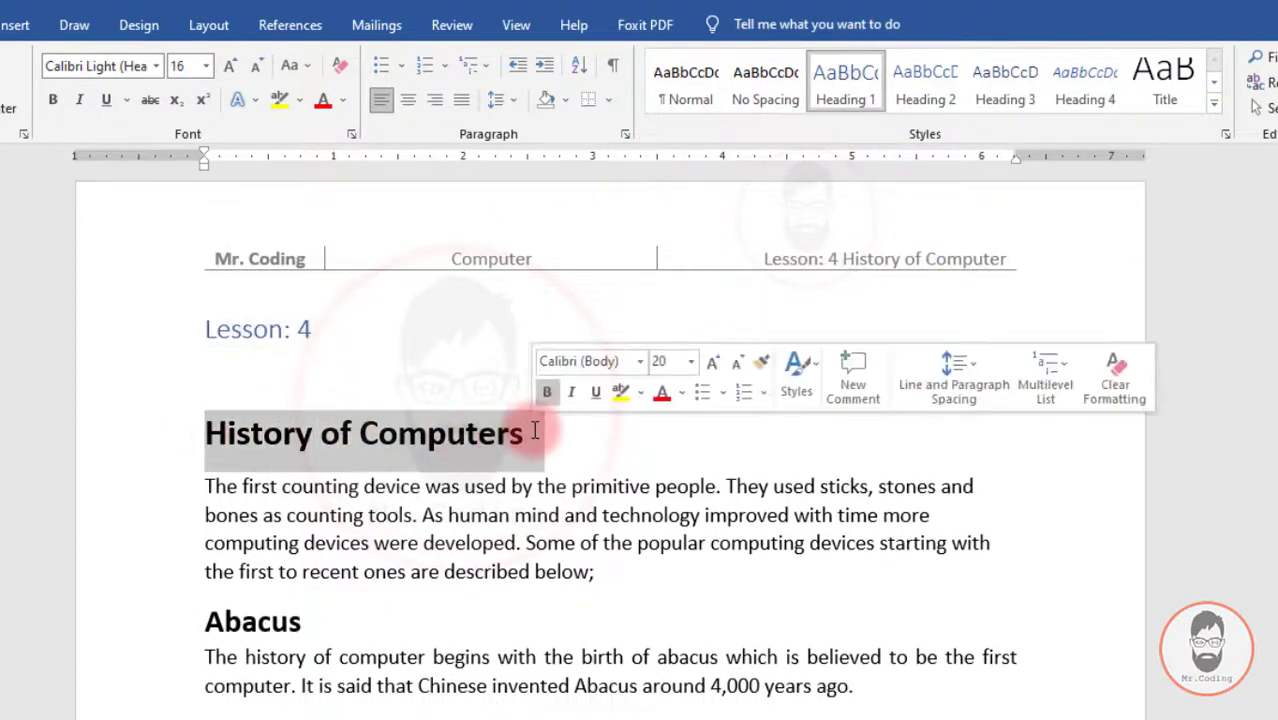
click(935, 108)
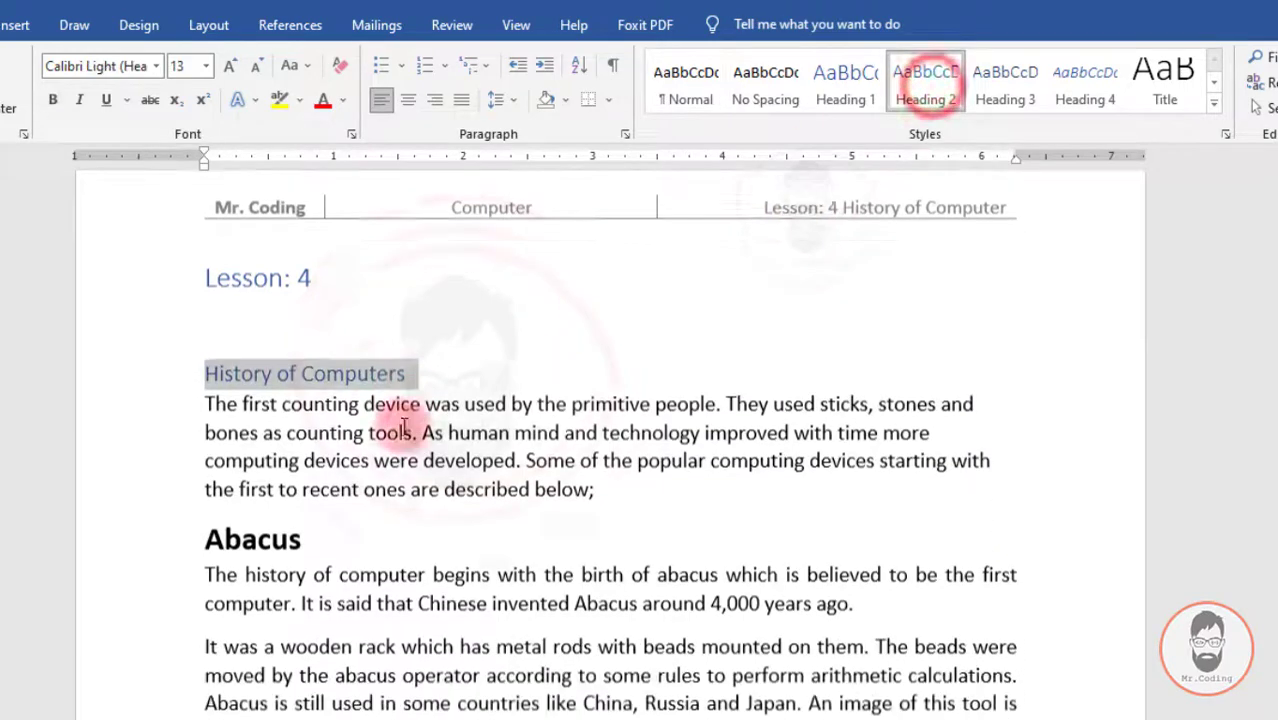
- Apply the Heading 3 style to the "Abacus" and "Napier's Bones" subheadings in Lesson 4
scroll(305, 502, down, 2)
drag(321, 467, 185, 466)
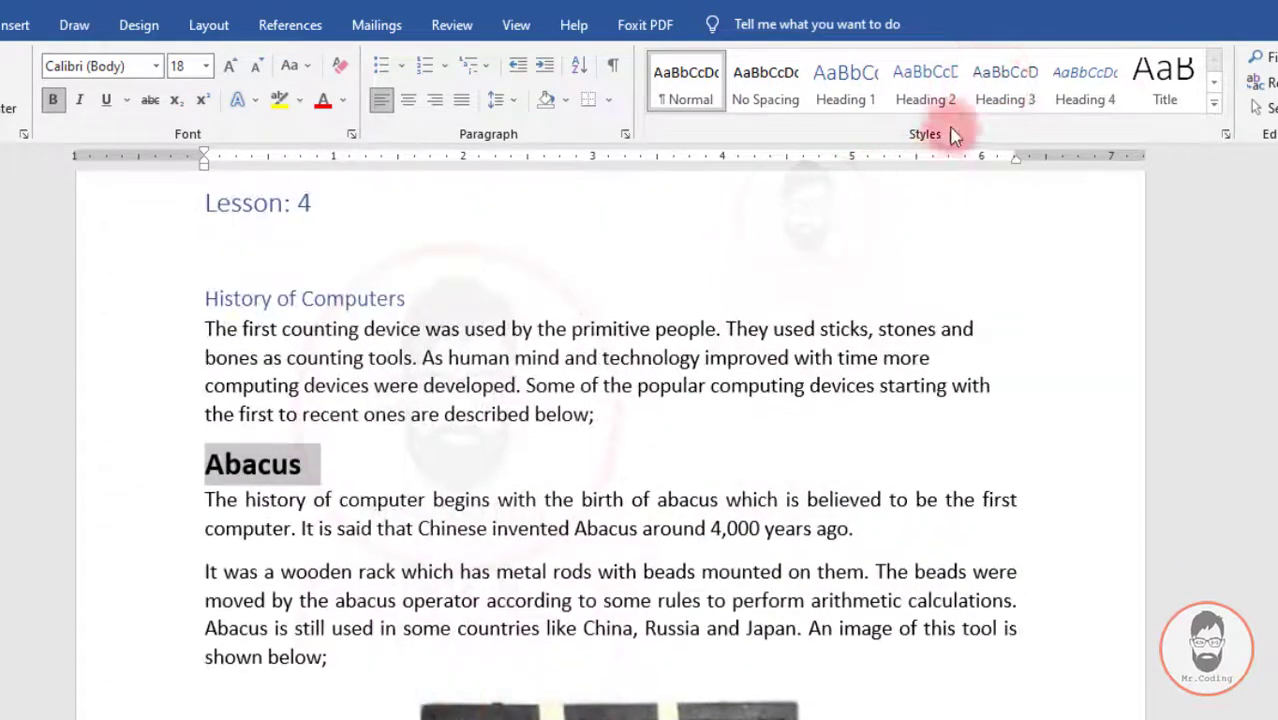
click(1004, 86)
scroll(238, 433, down, 1)
scroll(240, 435, down, 8)
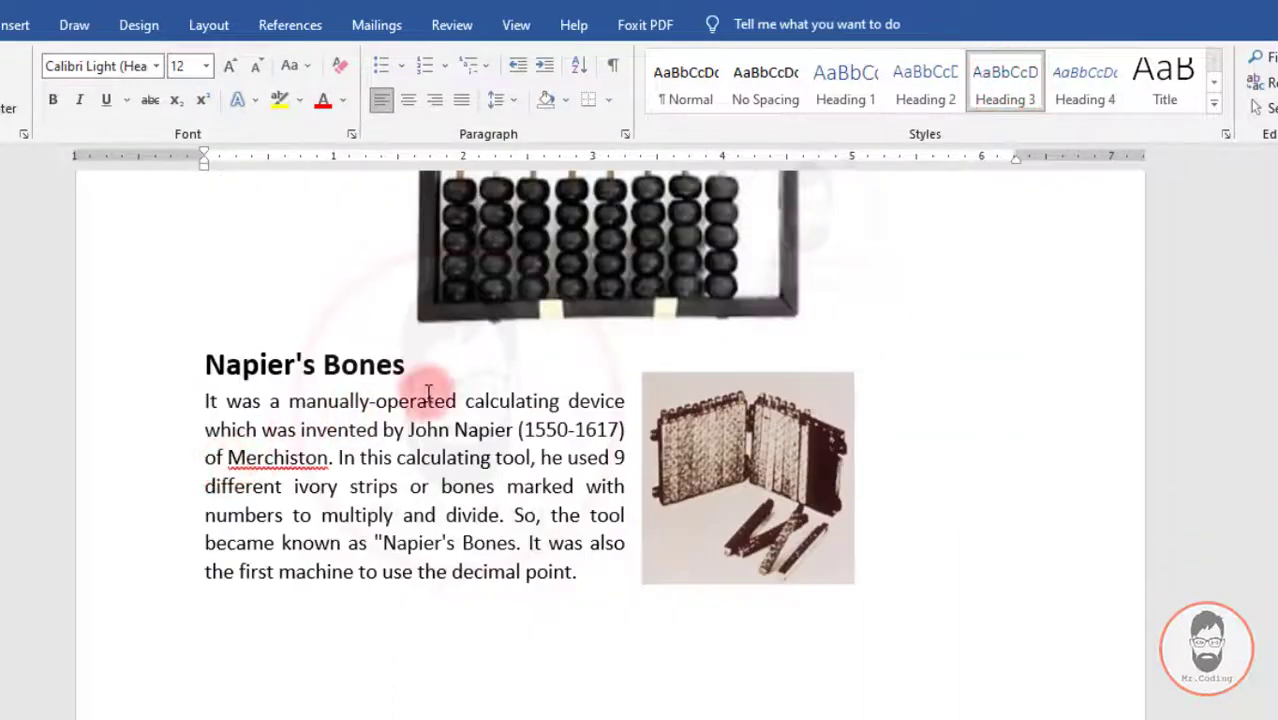
drag(424, 370, 400, 355)
click(316, 345)
- Apply the Heading 3 style to the "Pascaline" and "Stepped Reckoner or Leibnitz wheel" subheadings
scroll(379, 448, down, 13)
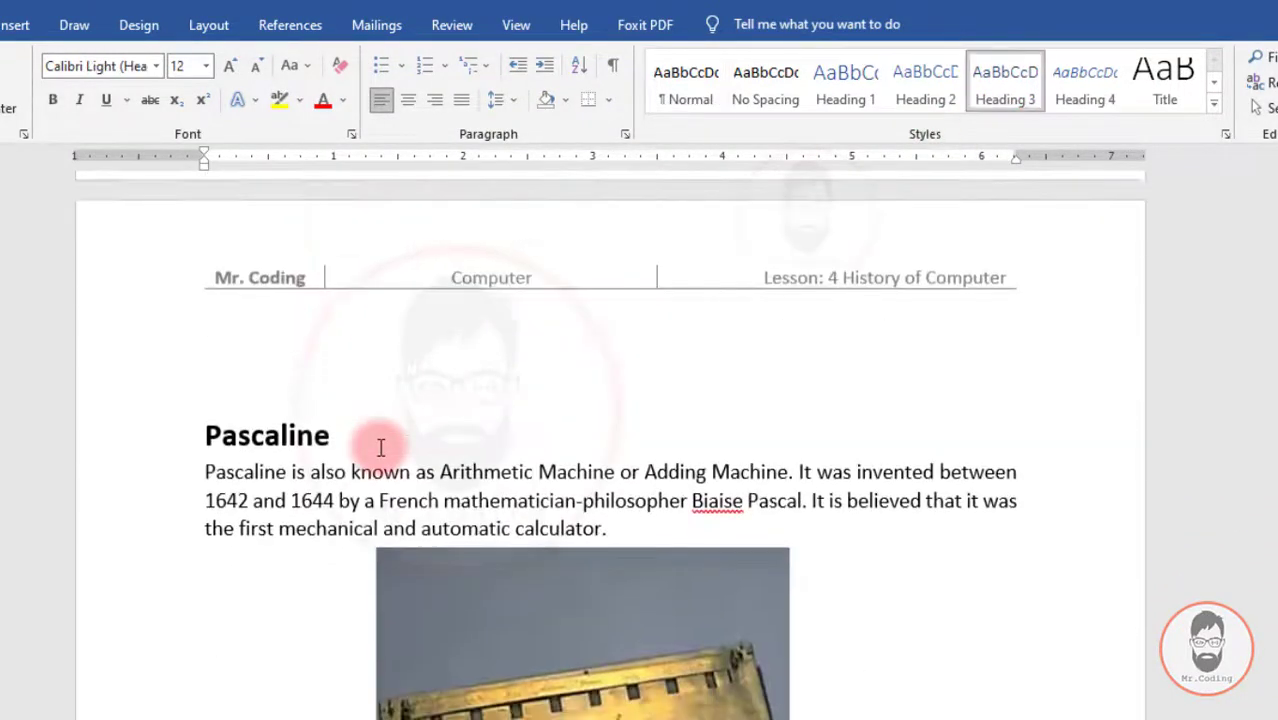
drag(200, 248, 334, 257)
click(1012, 108)
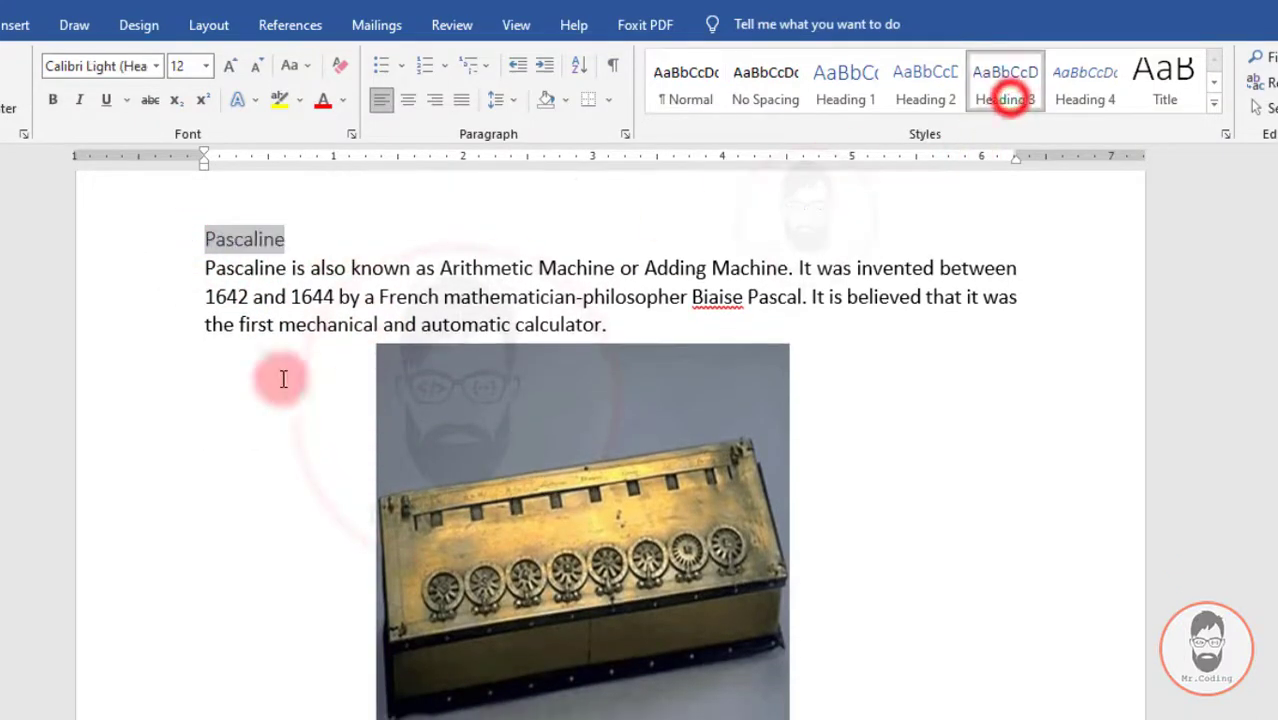
scroll(197, 445, down, 10)
drag(199, 316, 286, 360)
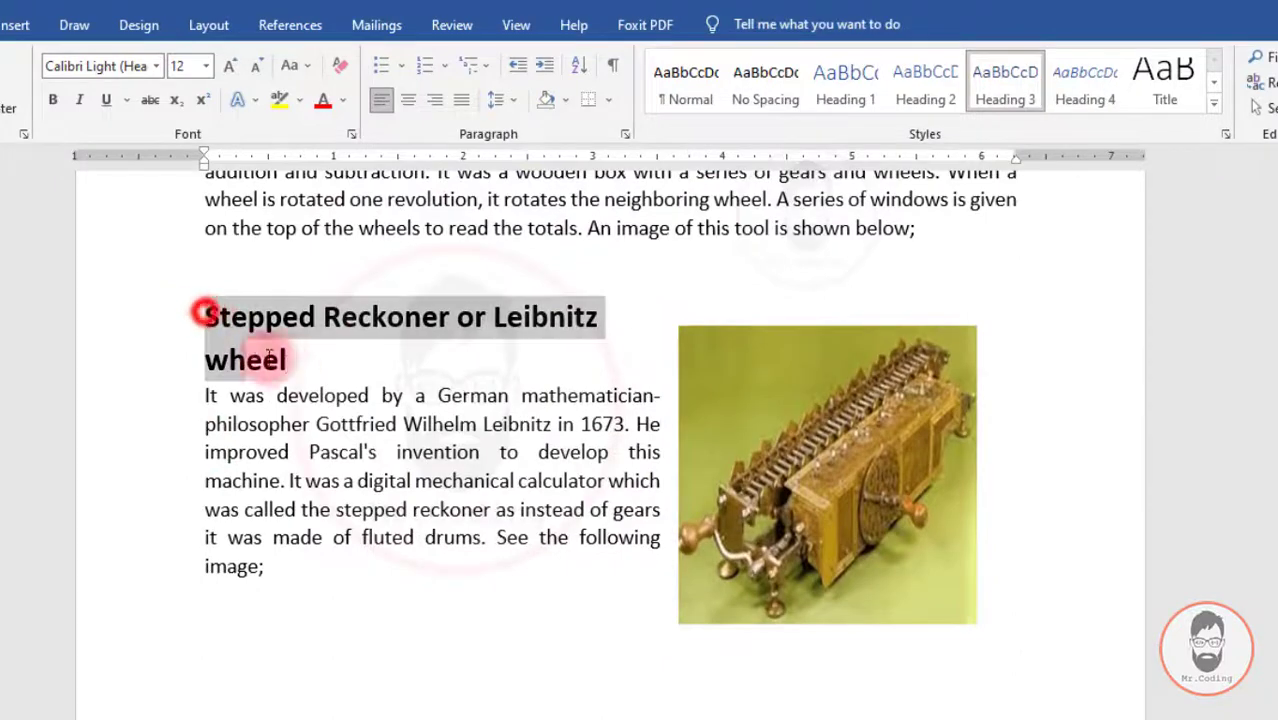
click(1006, 80)
- Apply the Heading 3 style to the "Difference Engine" and "Analytical Engine" subheadings
scroll(231, 539, down, 10)
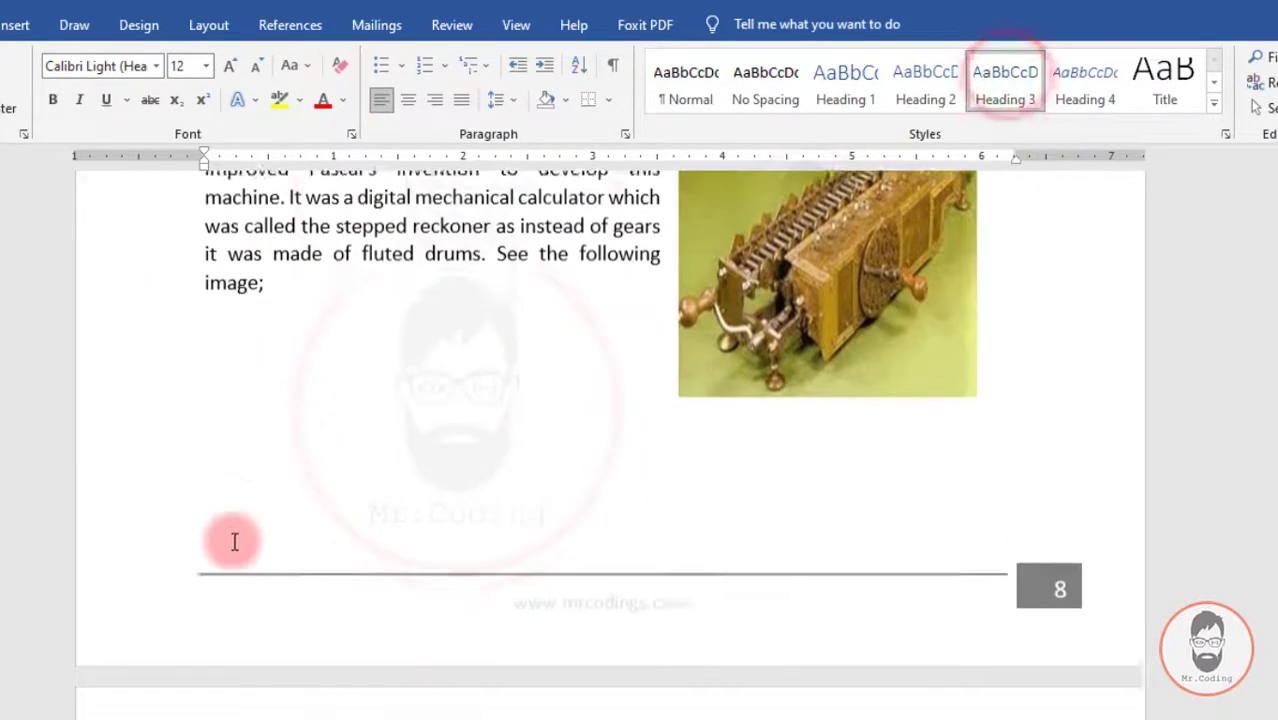
scroll(505, 588, down, 3)
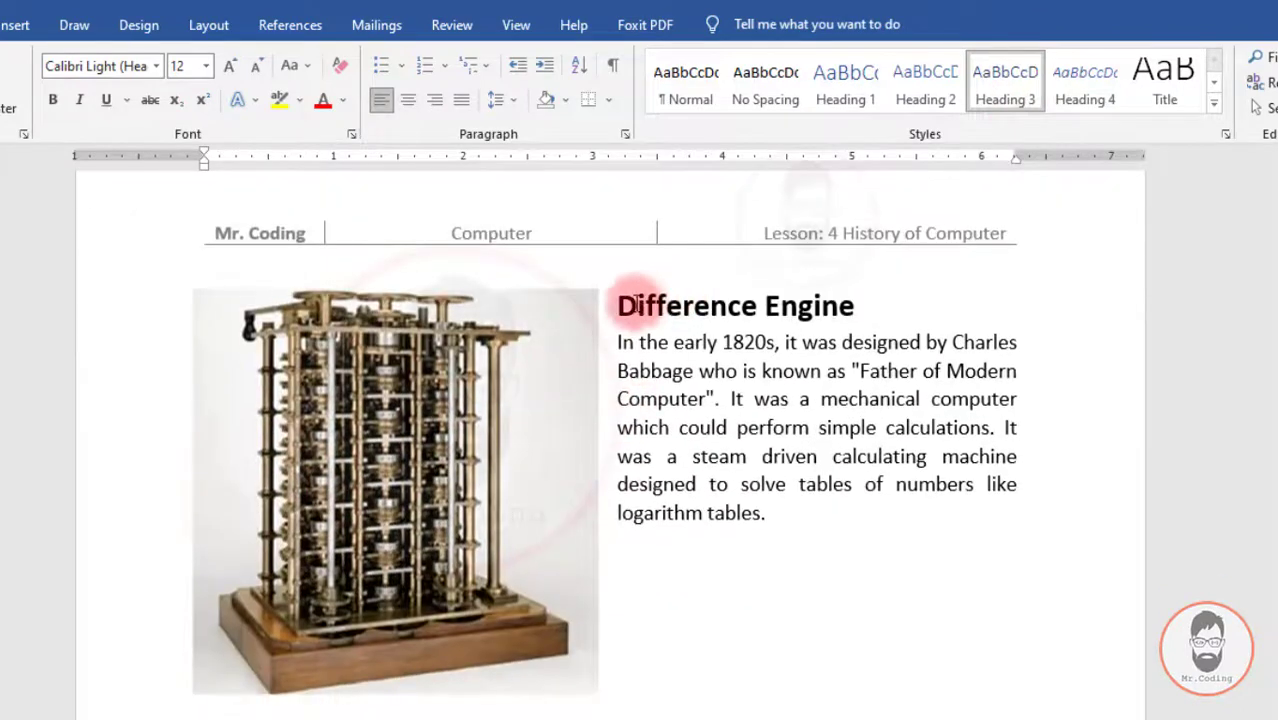
drag(618, 308, 856, 298)
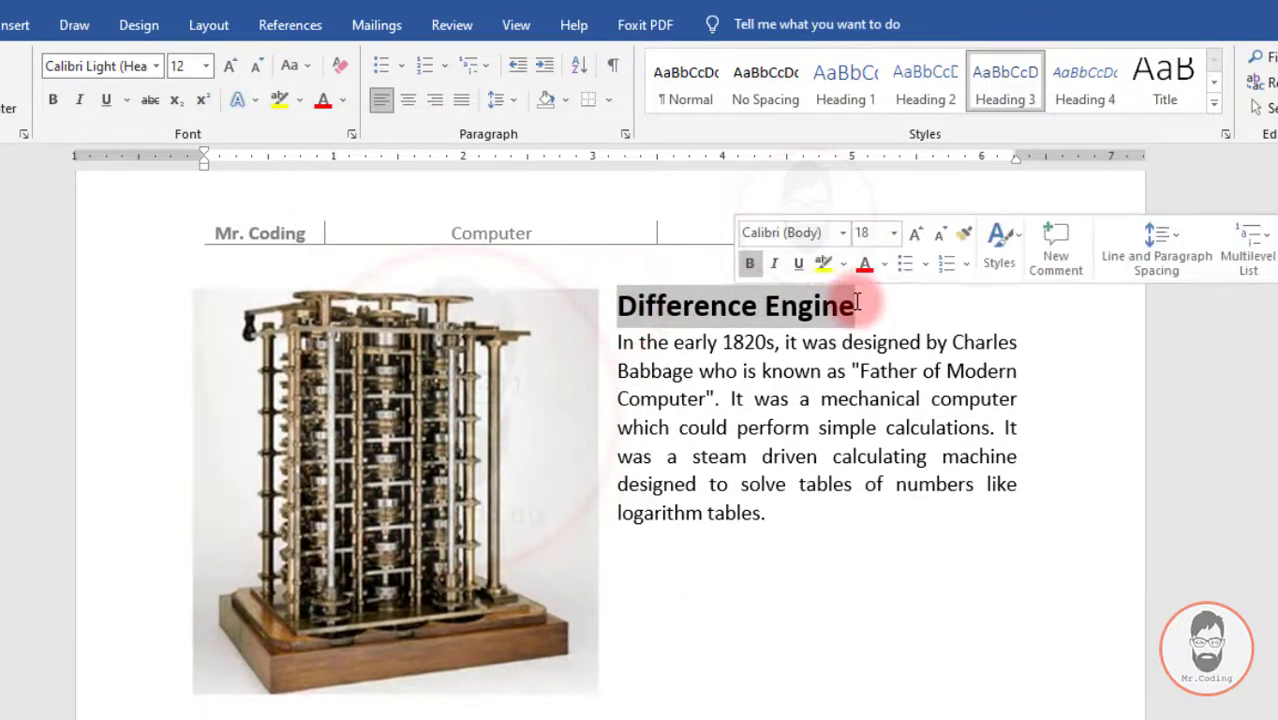
click(1005, 78)
scroll(537, 402, down, 8)
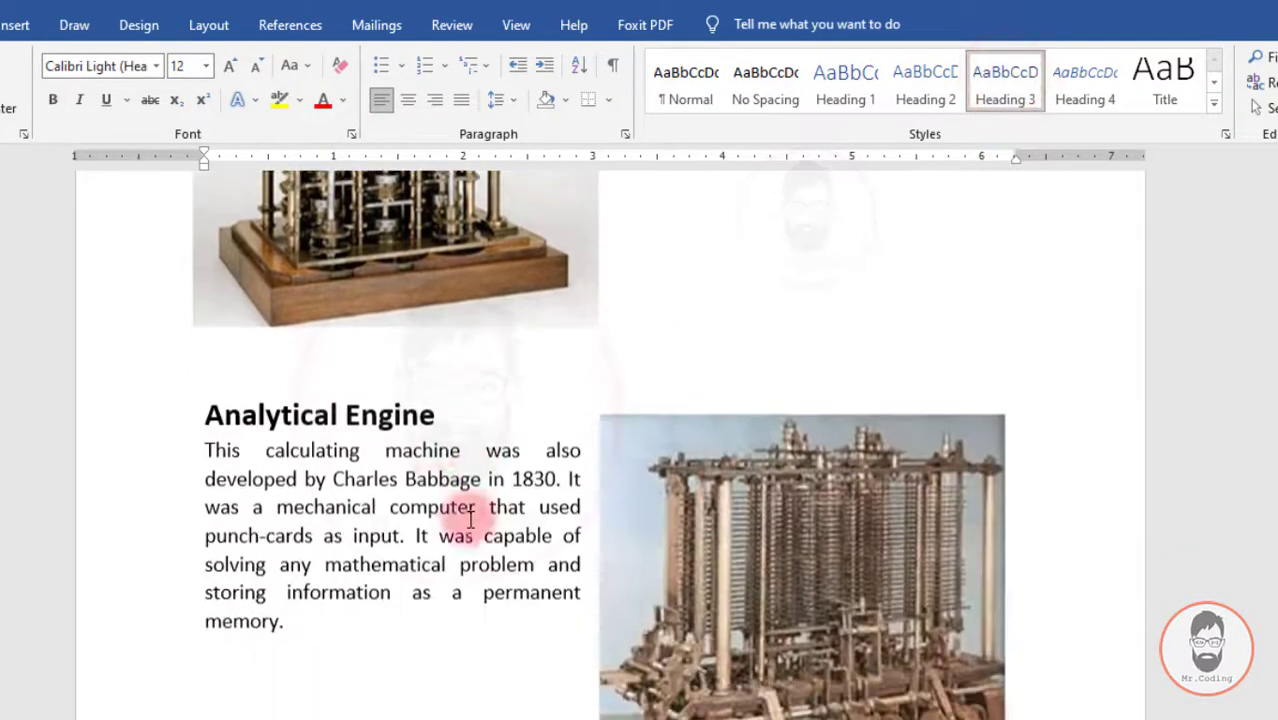
scroll(369, 404, up, 1)
click(333, 314)
drag(203, 278, 437, 278)
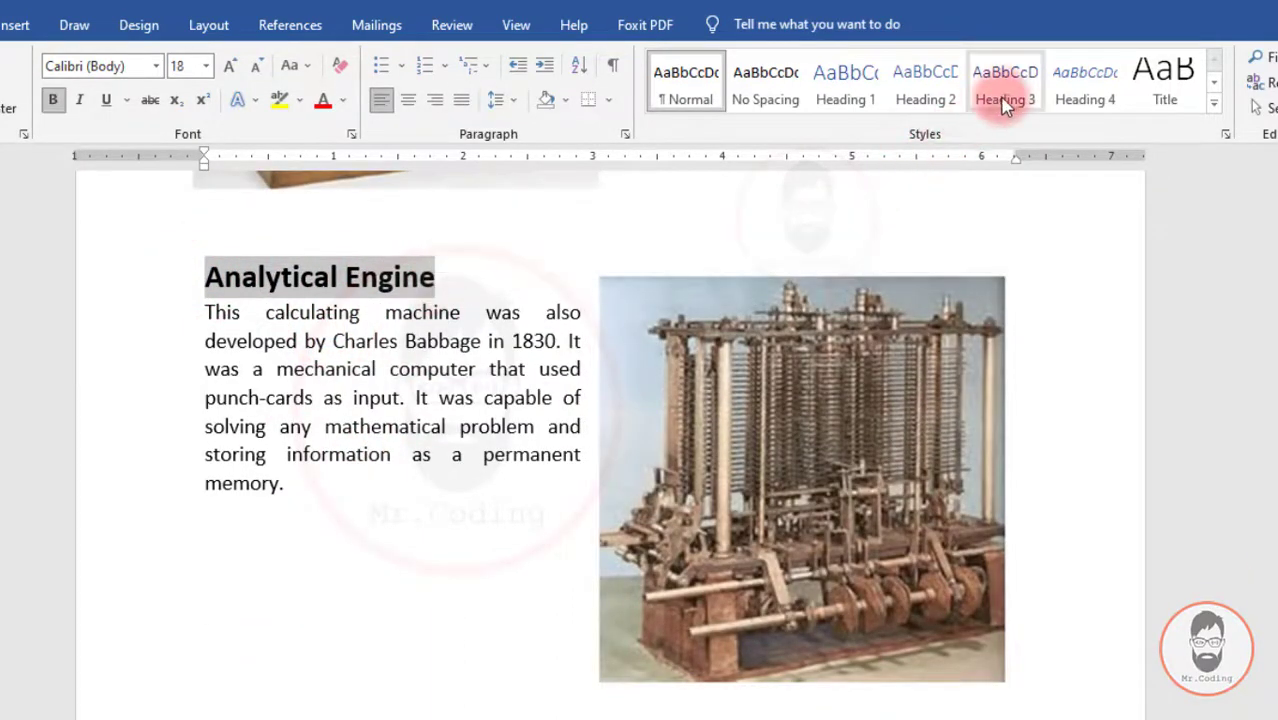
click(1003, 85)
- Apply the Heading 3 style to the "Tabulating Machine" subheading in Lesson 4
scroll(297, 443, down, 8)
scroll(293, 453, down, 9)
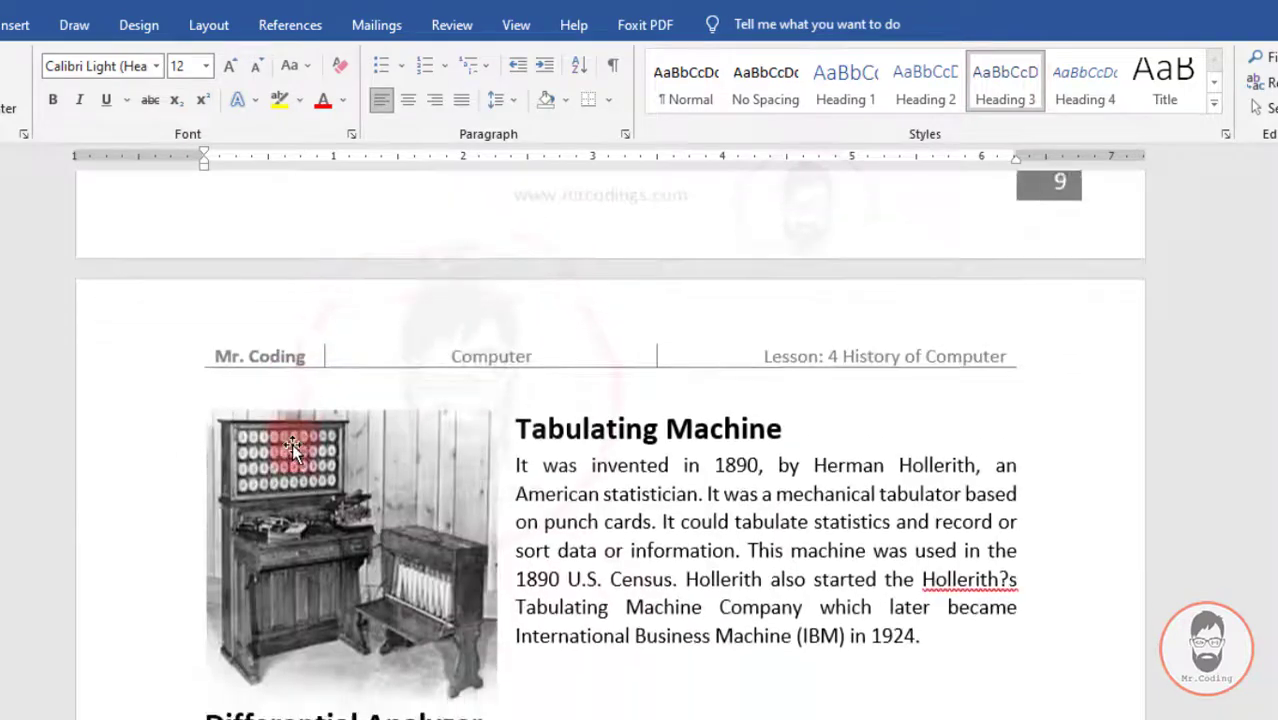
scroll(322, 428, up, 3)
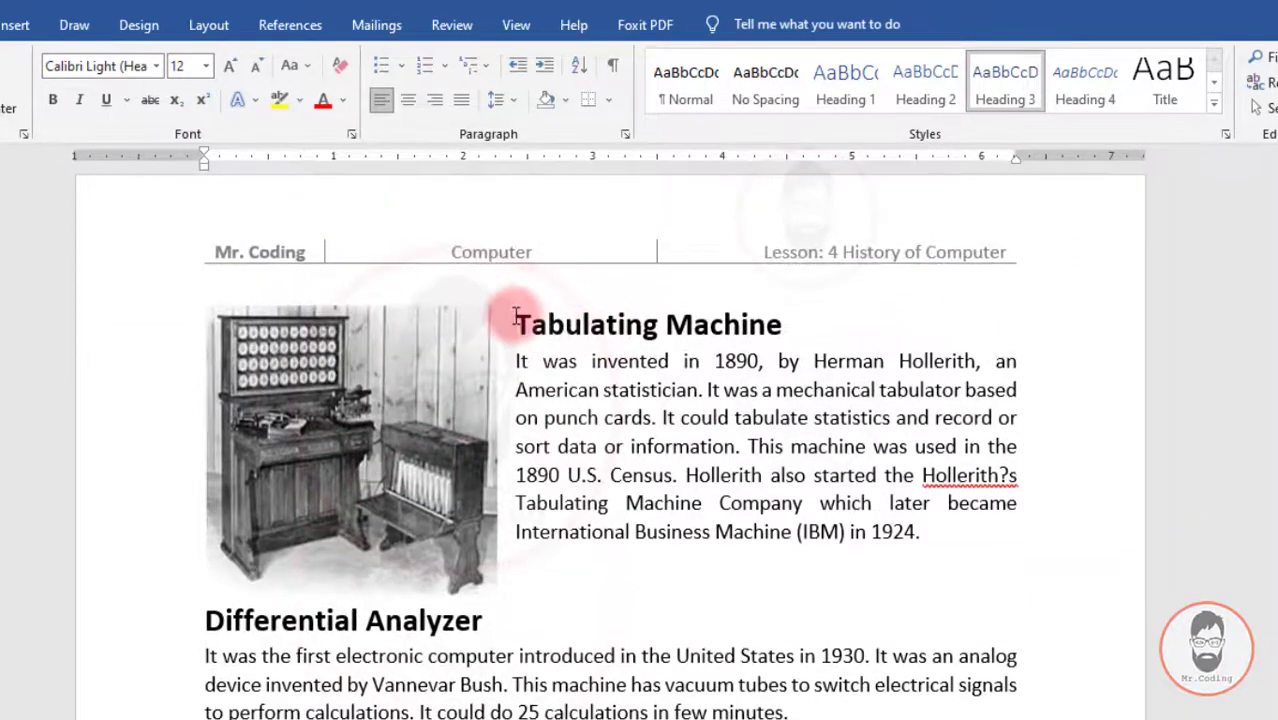
drag(515, 318, 785, 323)
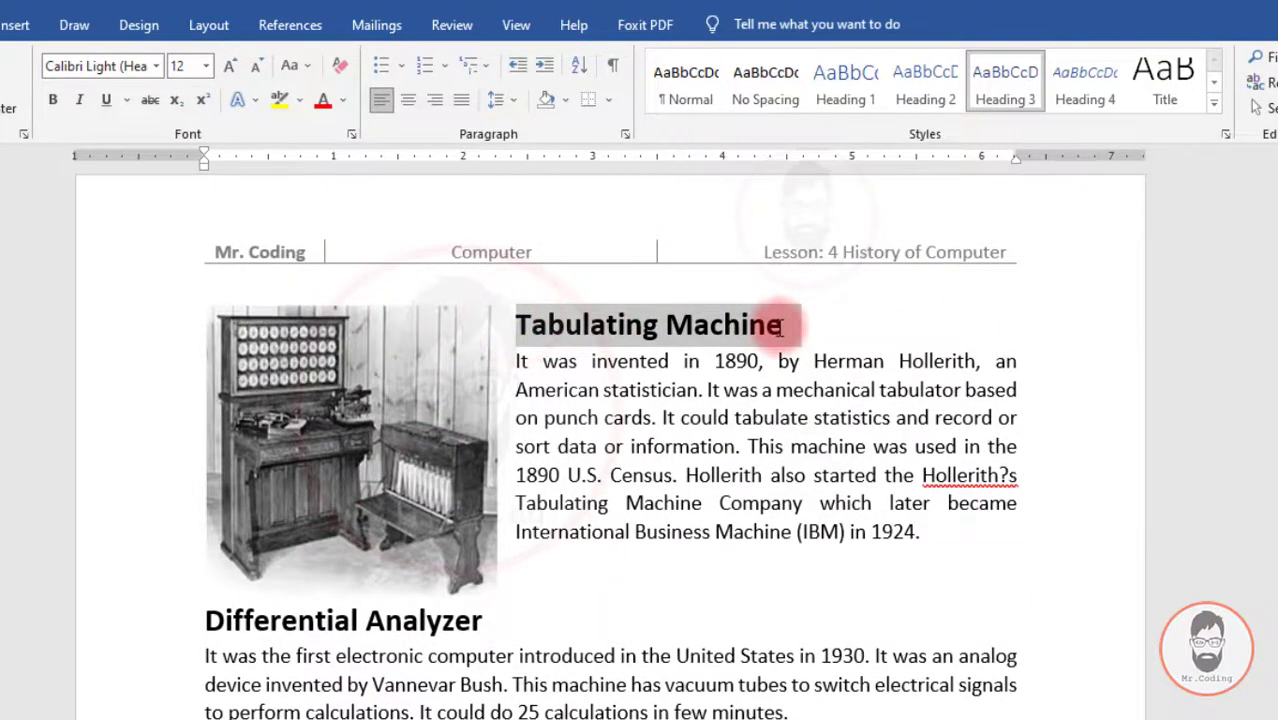
click(1005, 85)
- Insert an empty line above "Differential Analyzer" to move it below the picture, and apply the Heading 3 style to that subheading
scroll(567, 437, down, 1)
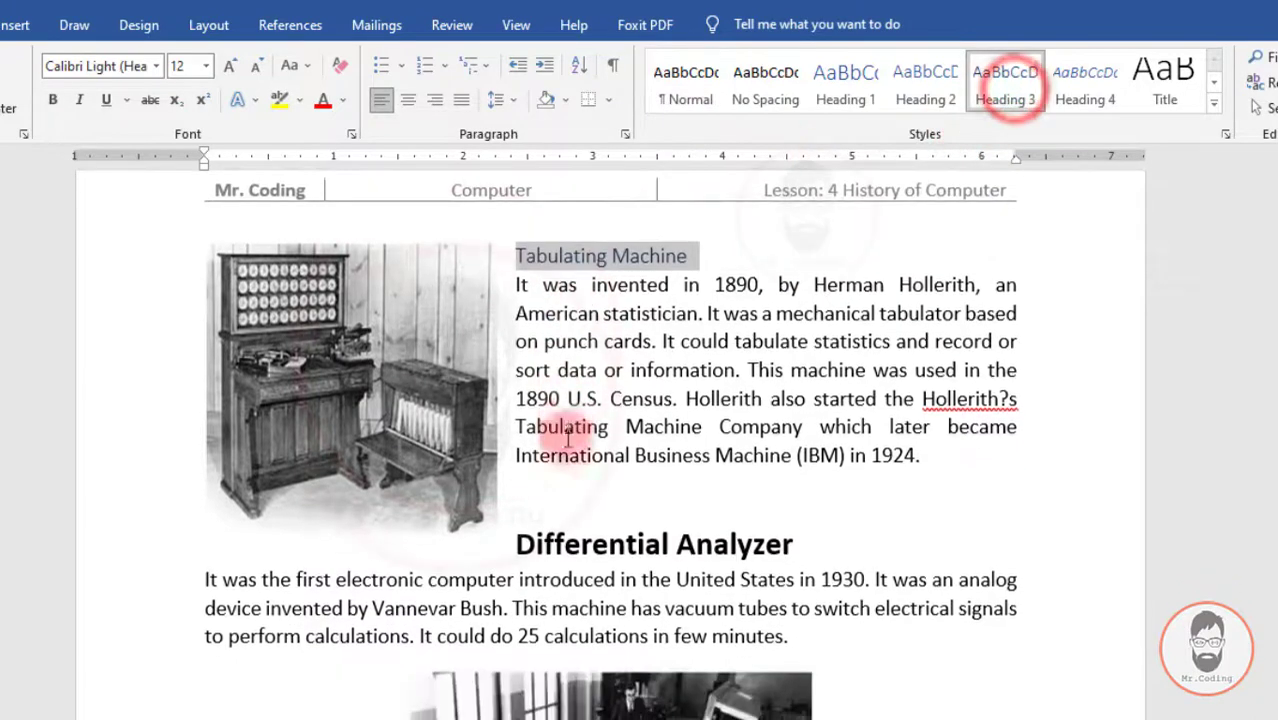
scroll(567, 437, down, 1)
click(541, 444)
key(Return)
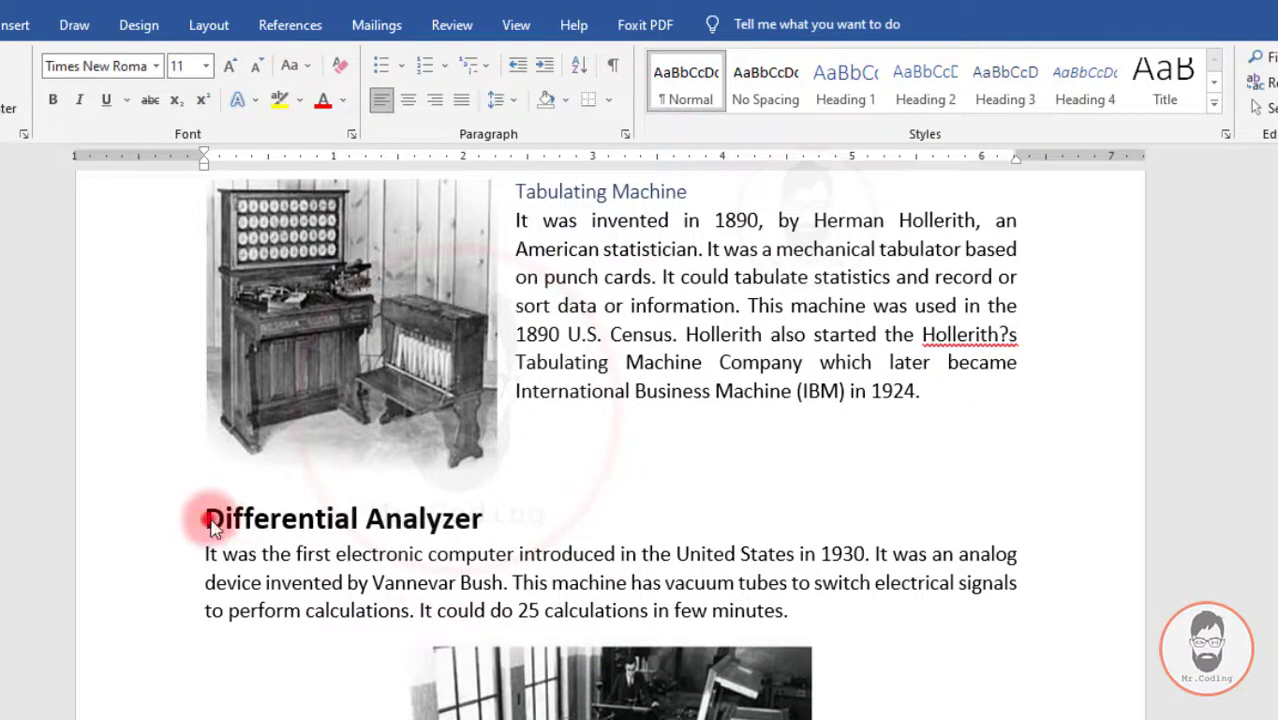
drag(210, 525, 488, 527)
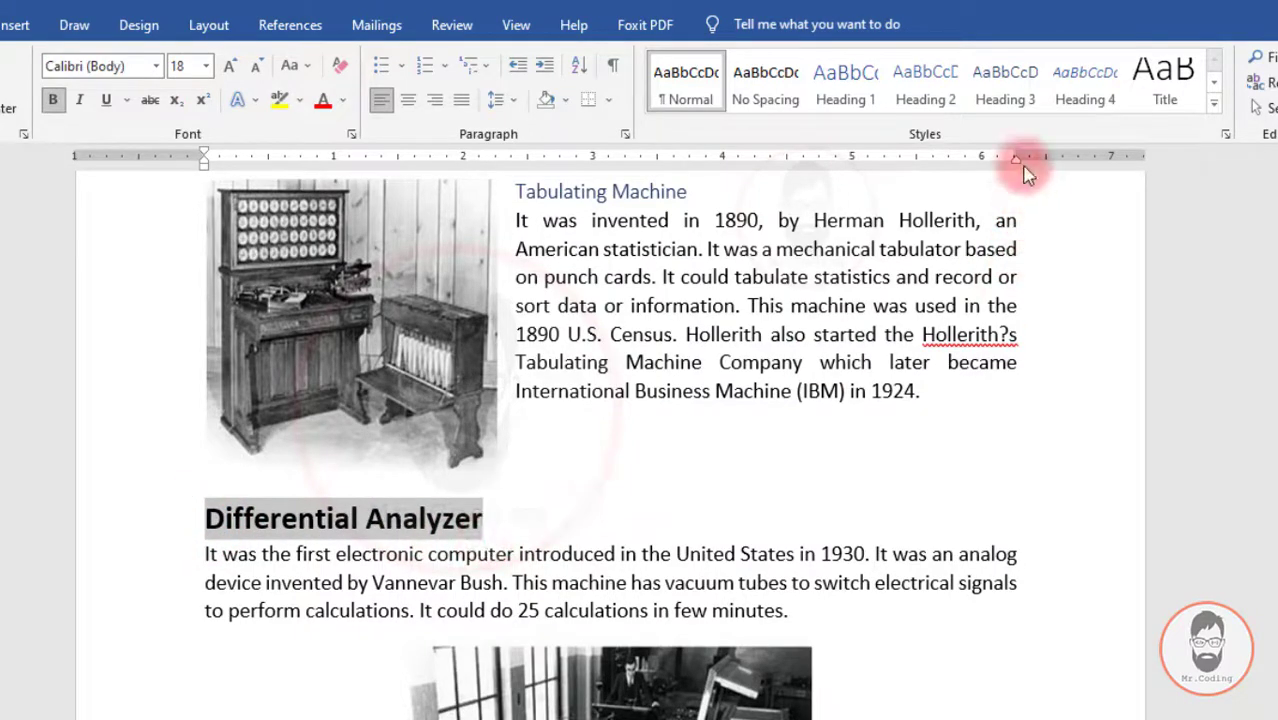
click(1005, 85)
- Apply the Heading 3 style to the "Mark I" subheading at the end of Lesson 4
scroll(528, 430, down, 10)
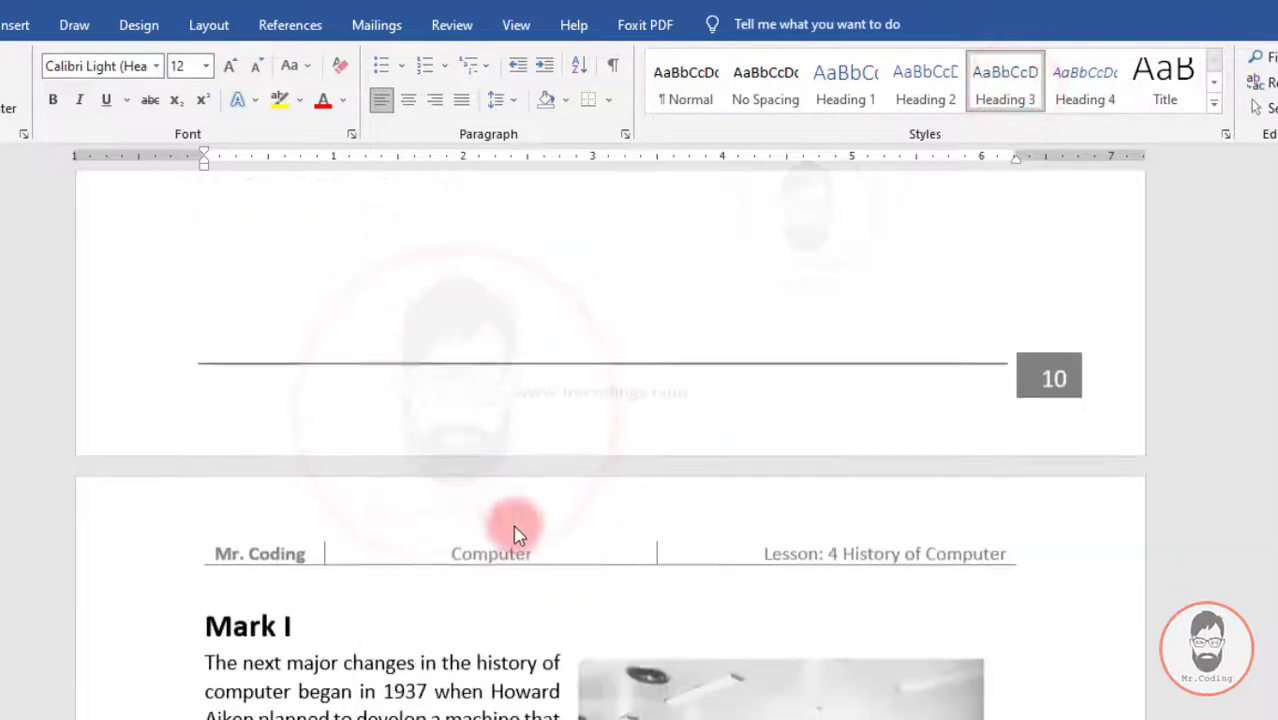
scroll(515, 535, down, 3)
triple_click(292, 278)
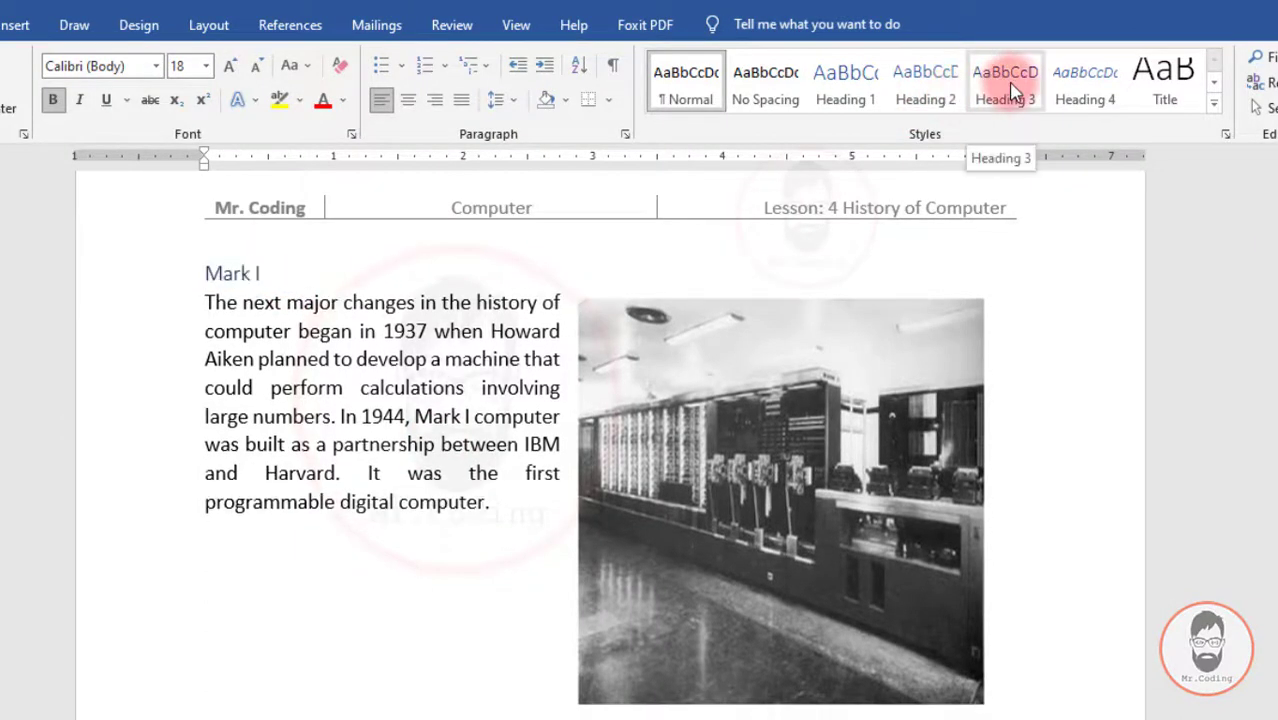
click(1007, 85)
- Apply the Heading 1 style to "Lesson: 5" and the Heading 2 style to "Input Output Devices"
scroll(491, 398, down, 2)
scroll(491, 398, down, 5)
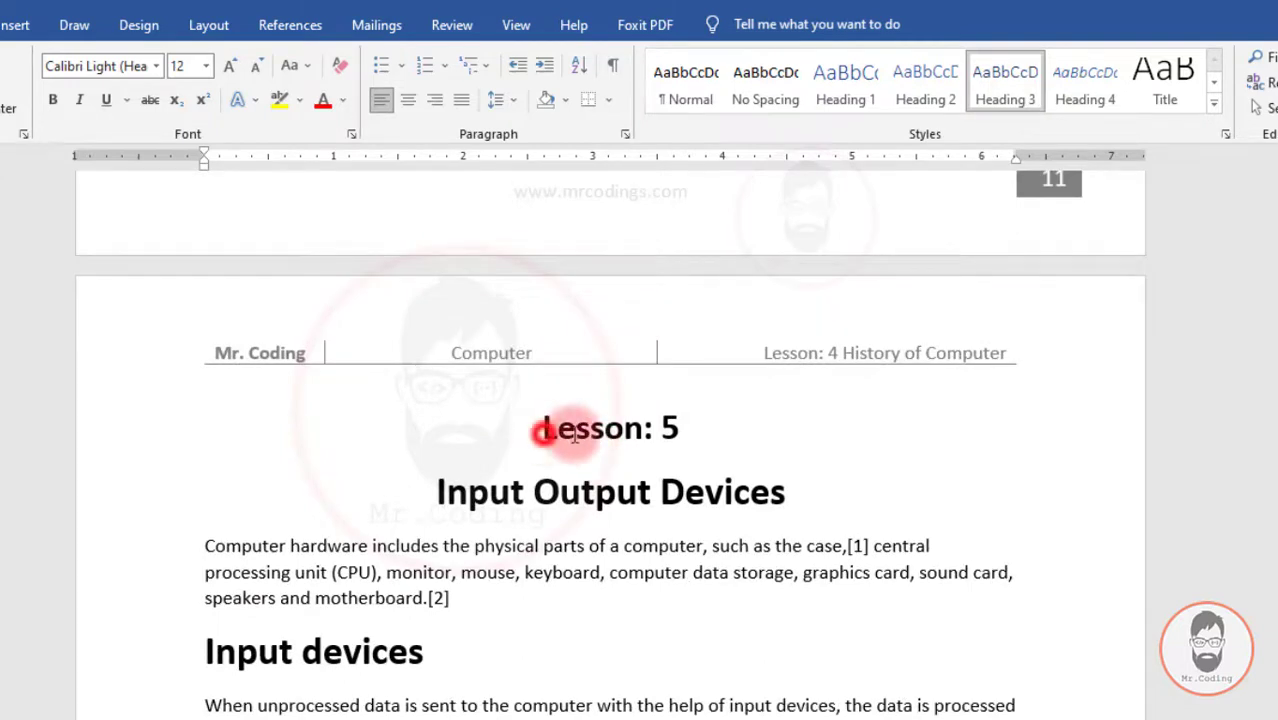
triple_click(540, 432)
click(845, 85)
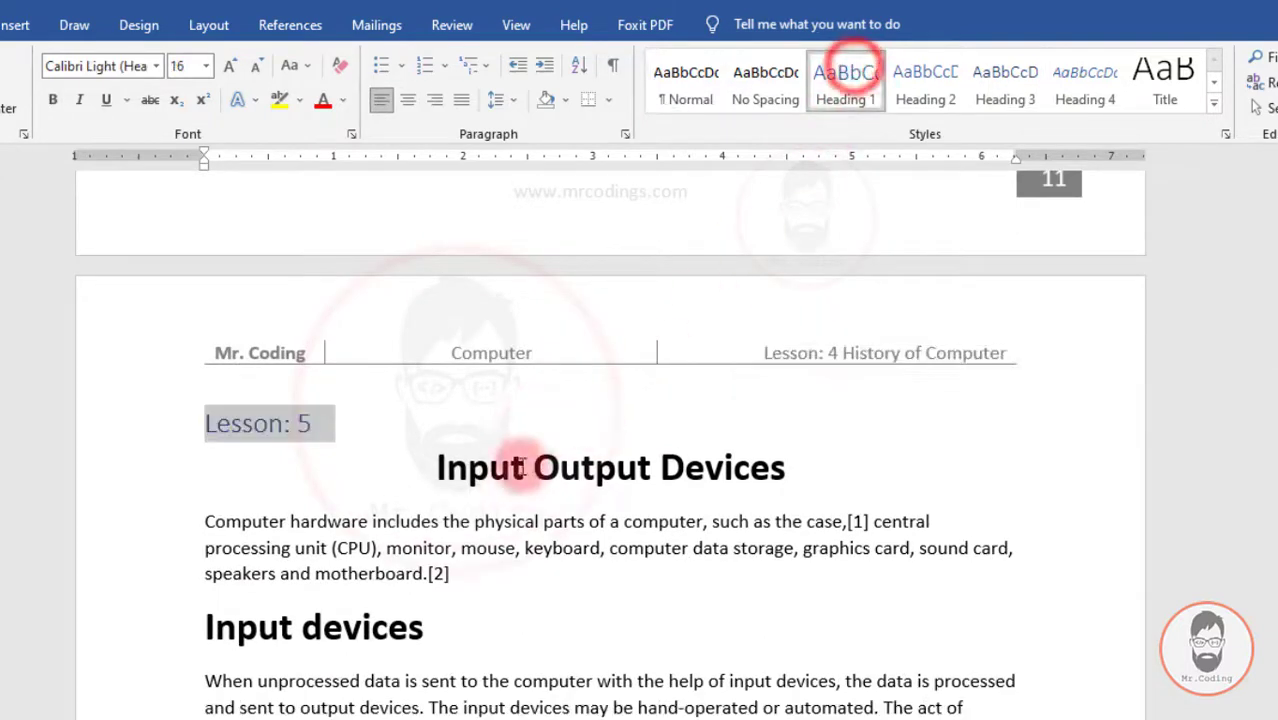
click(436, 468)
drag(436, 468, 812, 467)
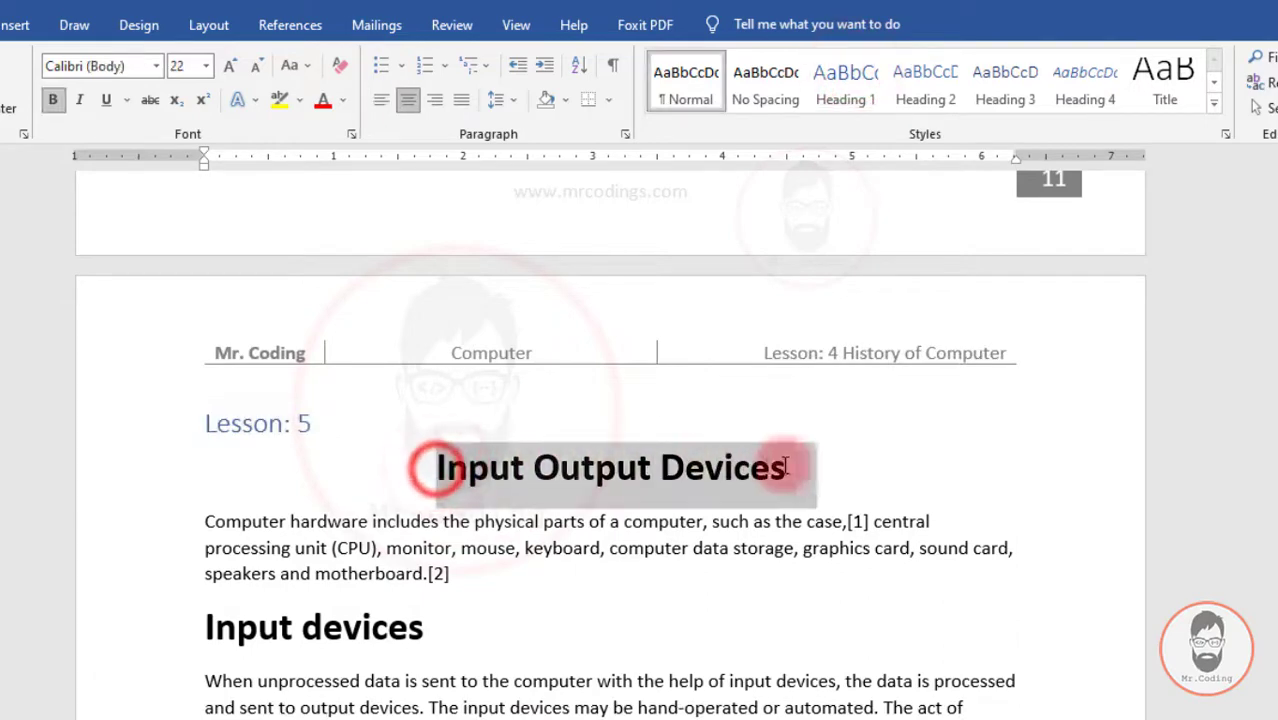
click(918, 85)
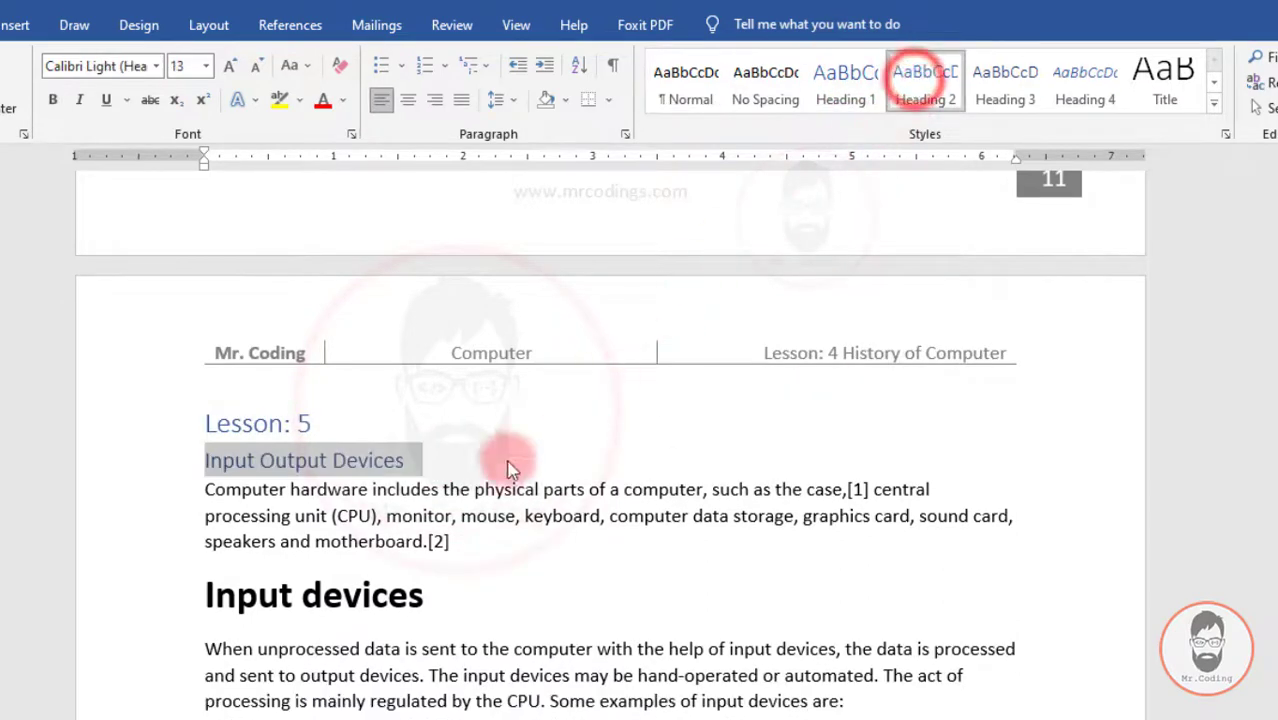
- Apply the Heading 3 style to the "Input devices" and "Output devices" subheadings in Lesson 5
scroll(228, 405, down, 2)
triple_click(205, 405)
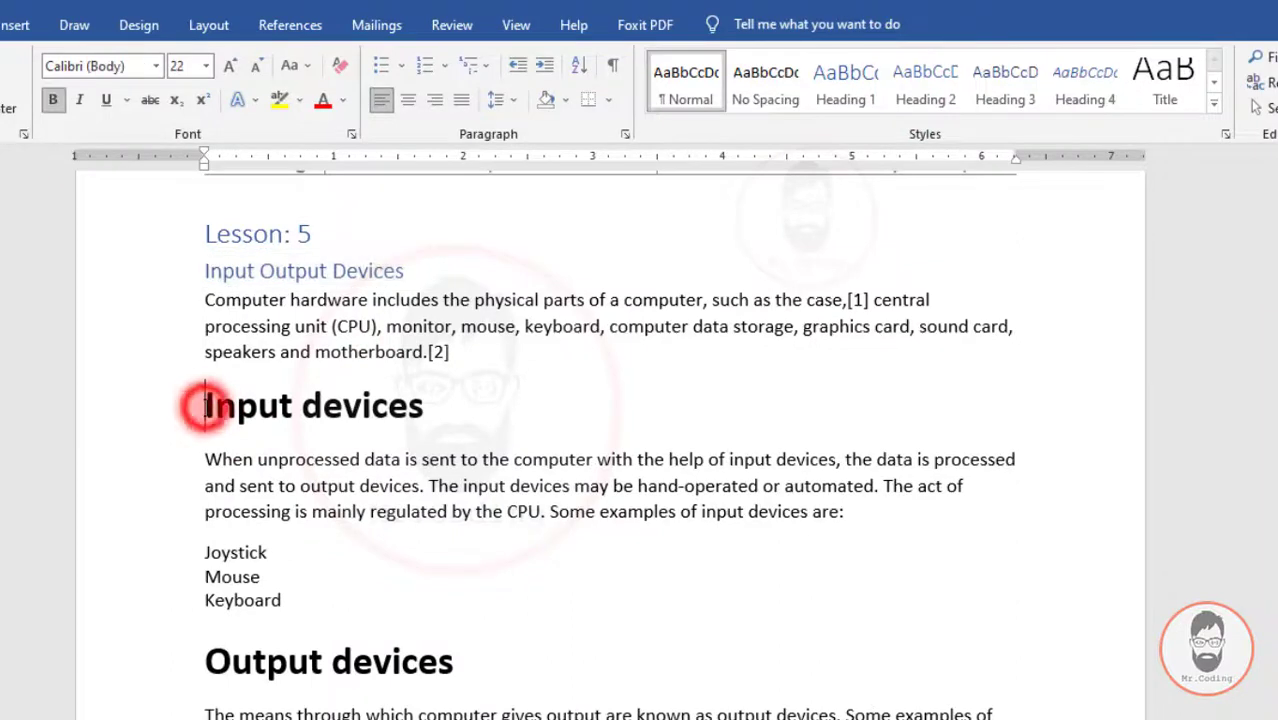
click(990, 75)
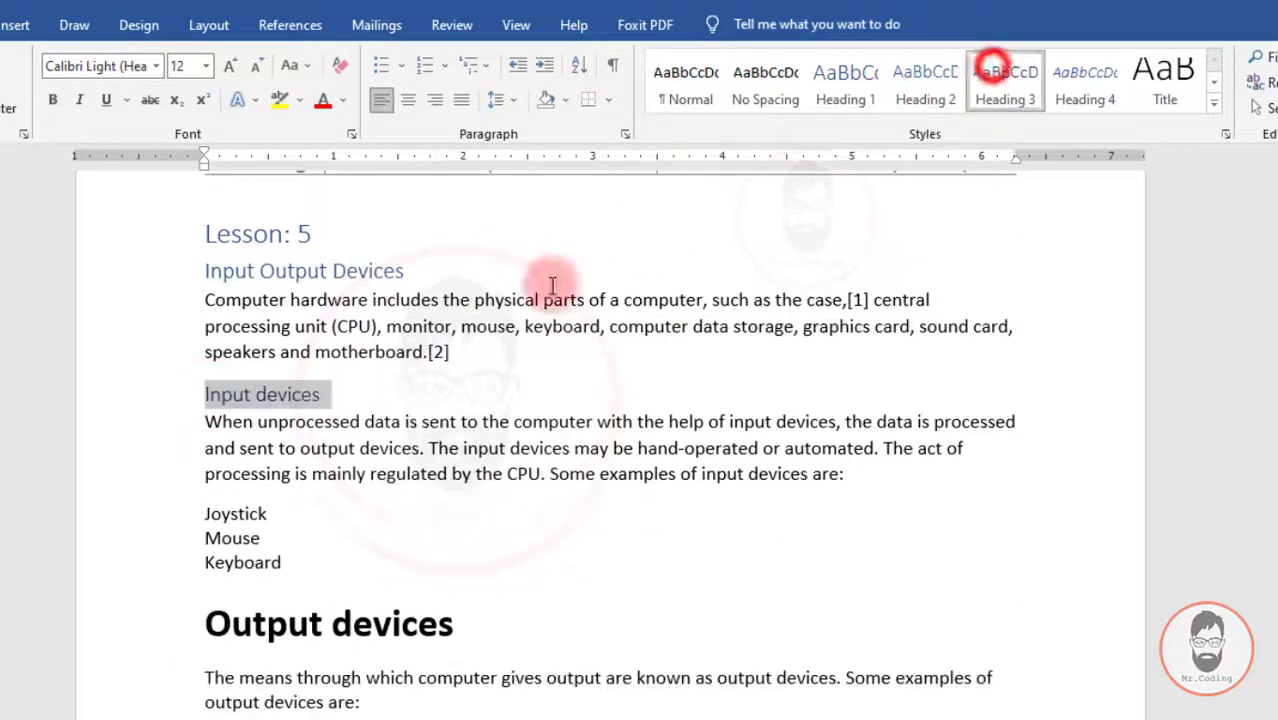
drag(205, 622, 445, 612)
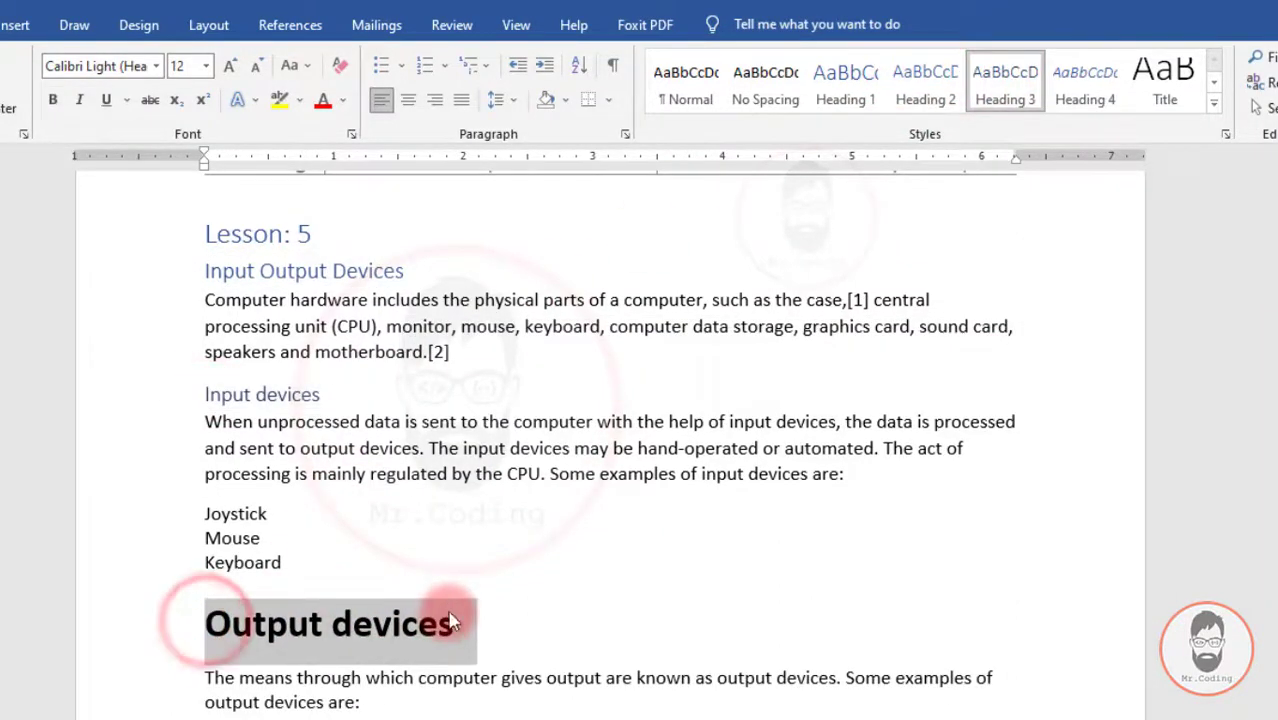
click(990, 75)
- Apply the Heading 1 style to "Lesson: 6" and the Heading 2 style to "Block Diagram of Computer"
scroll(512, 352, down, 4)
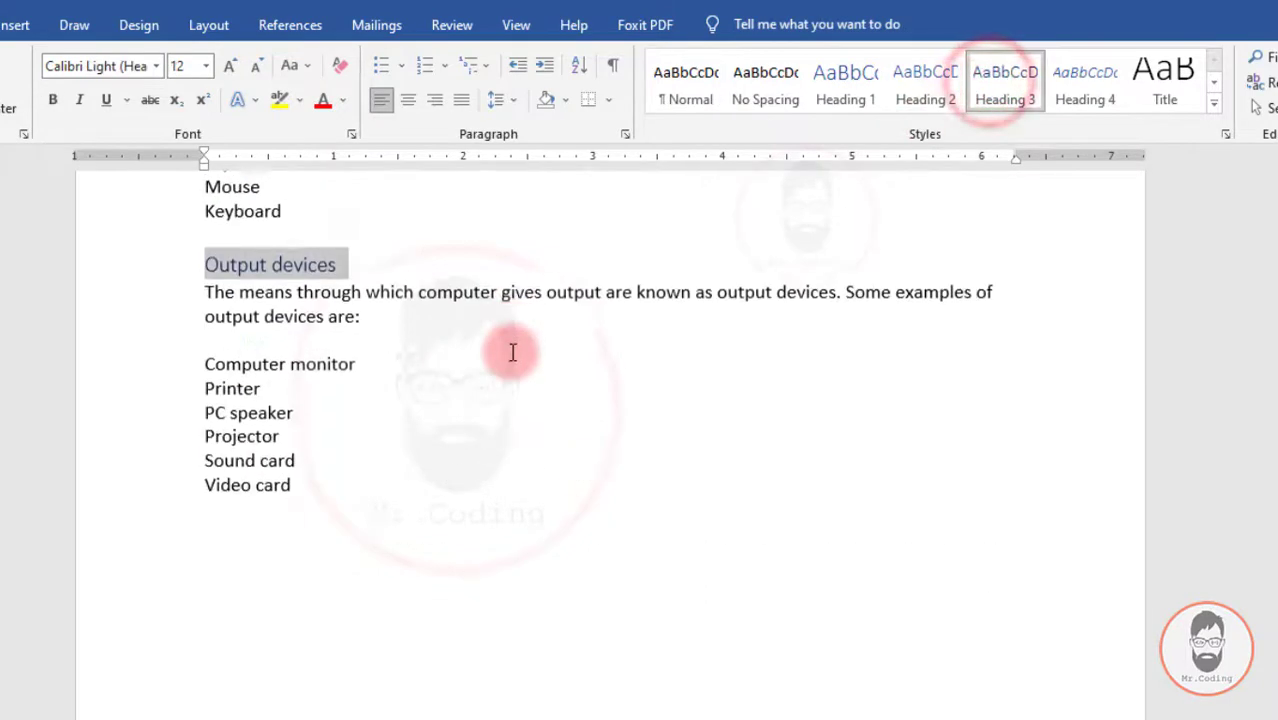
scroll(512, 352, down, 10)
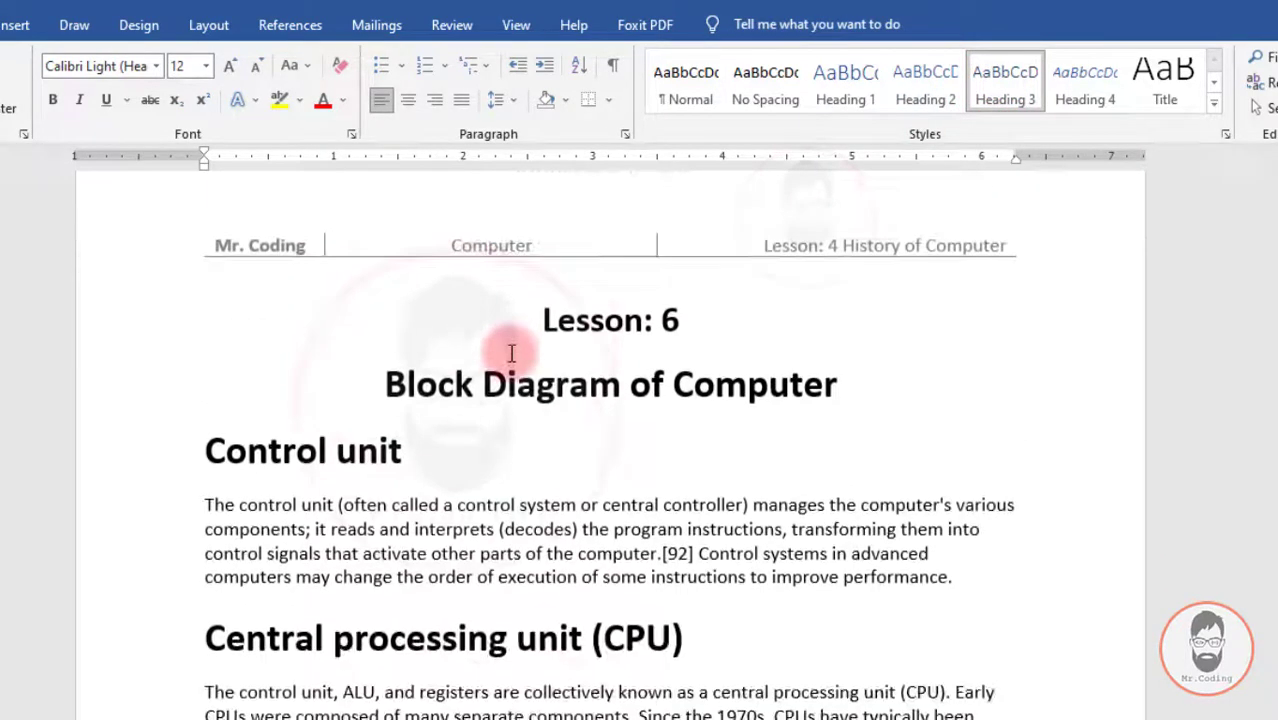
drag(537, 320, 677, 318)
click(843, 80)
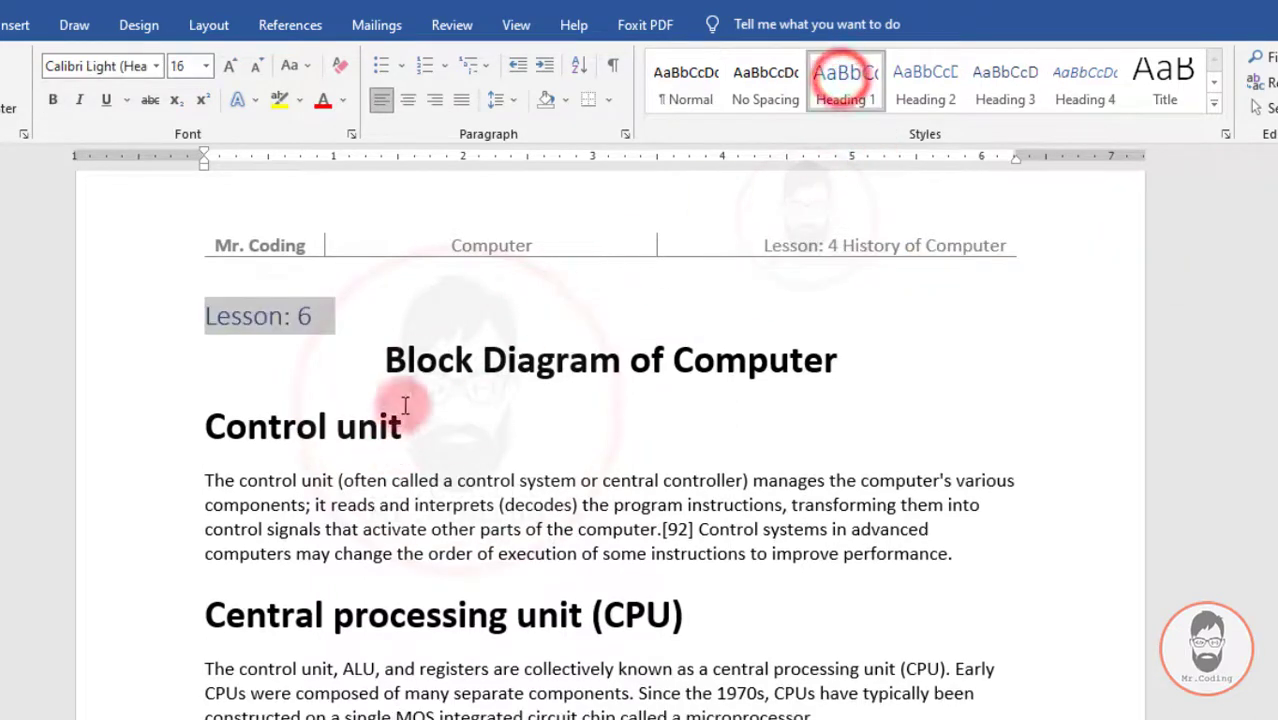
drag(372, 359, 762, 350)
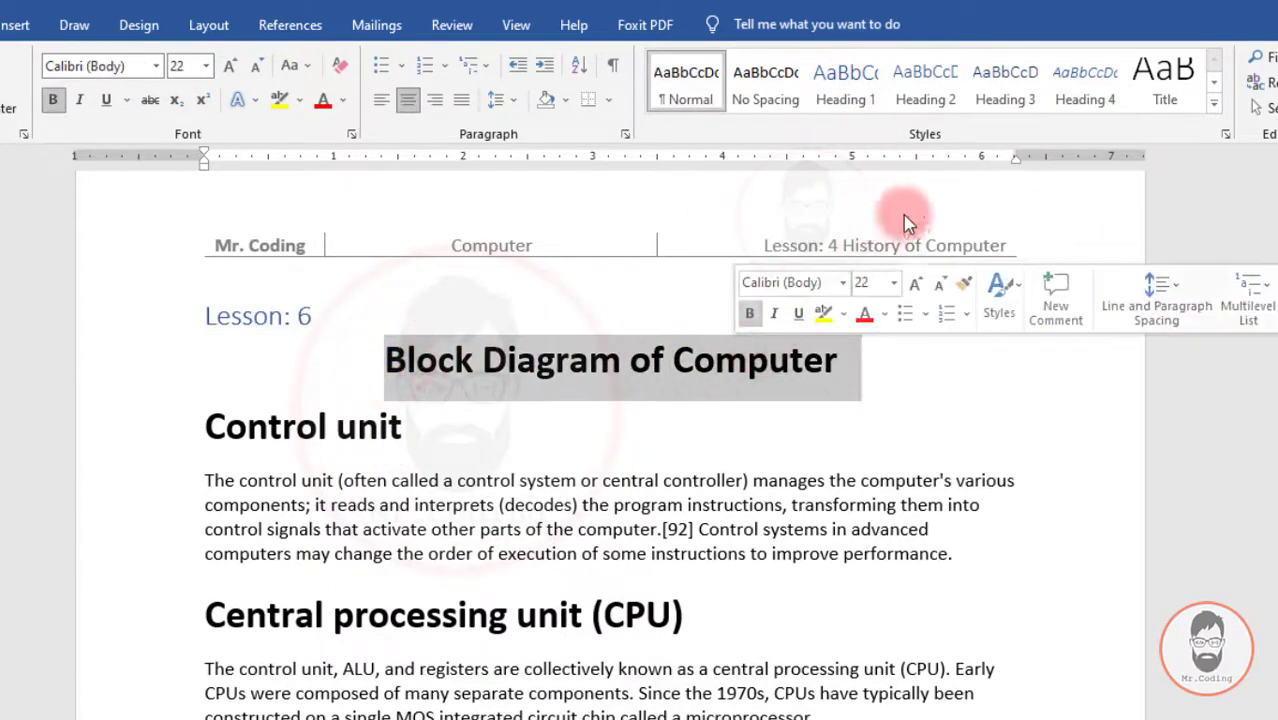
click(925, 85)
- Apply the Heading 3 style to the "Control unit" and "Central processing unit (CPU)" subheadings
drag(200, 395, 424, 396)
click(988, 97)
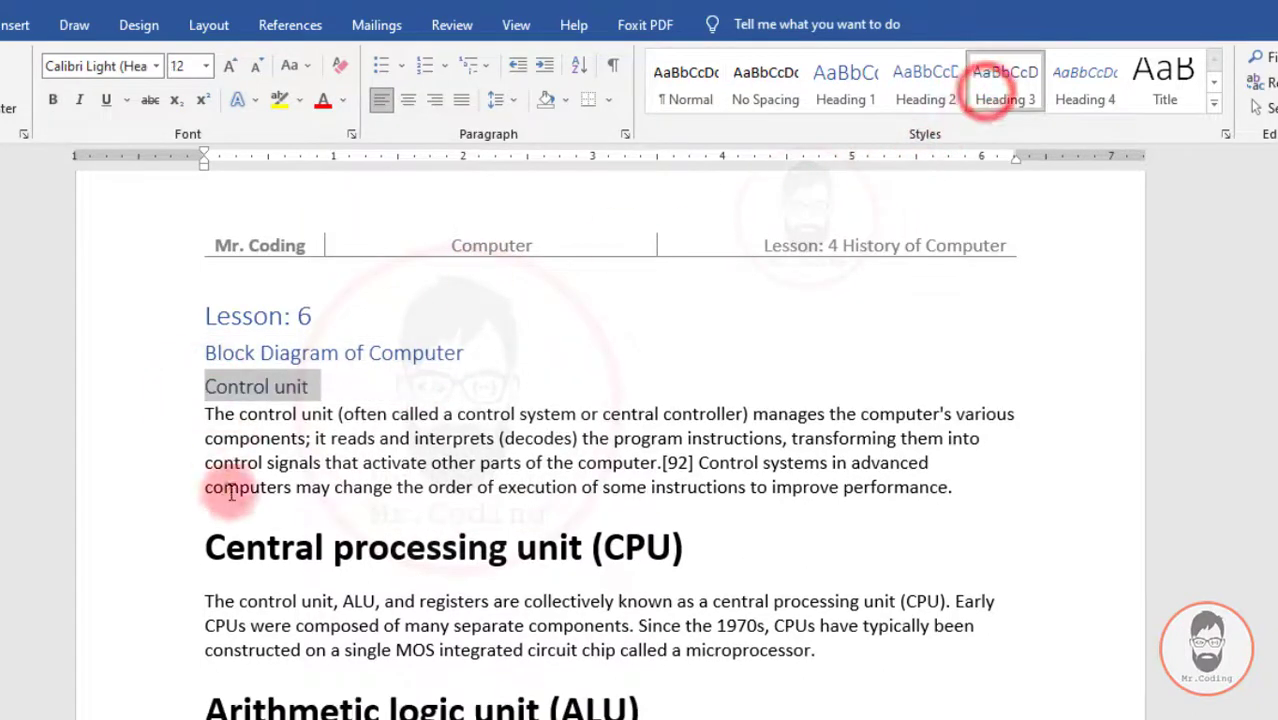
drag(202, 545, 706, 543)
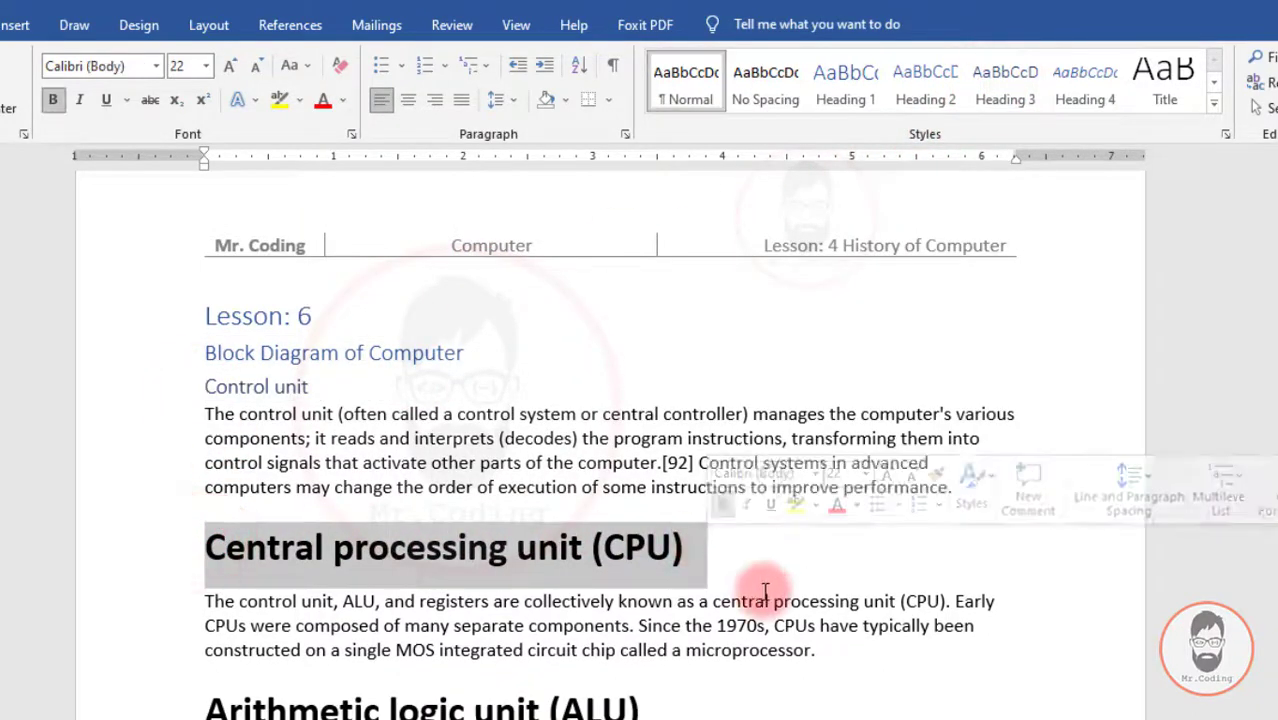
click(1010, 99)
- Apply the Heading 3 style to the "Arithmetic logic unit (ALU)" and "Memory" subheadings
scroll(600, 400, down, 3)
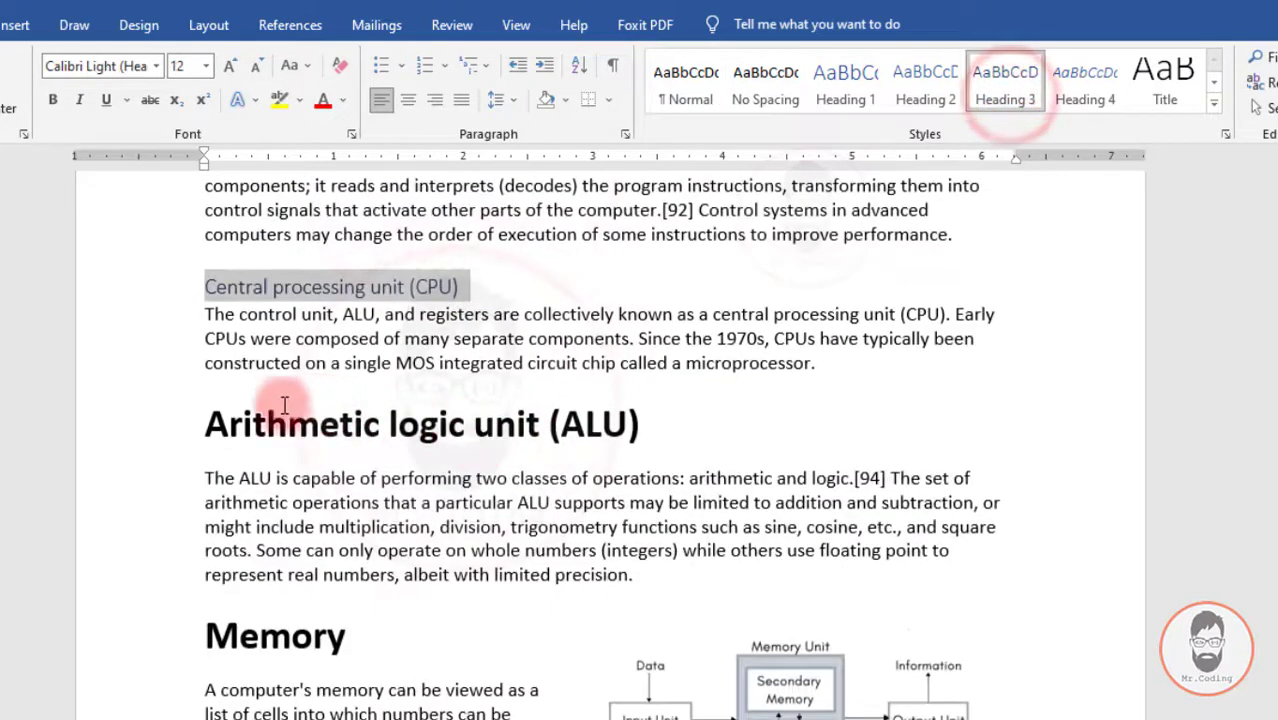
drag(207, 420, 688, 419)
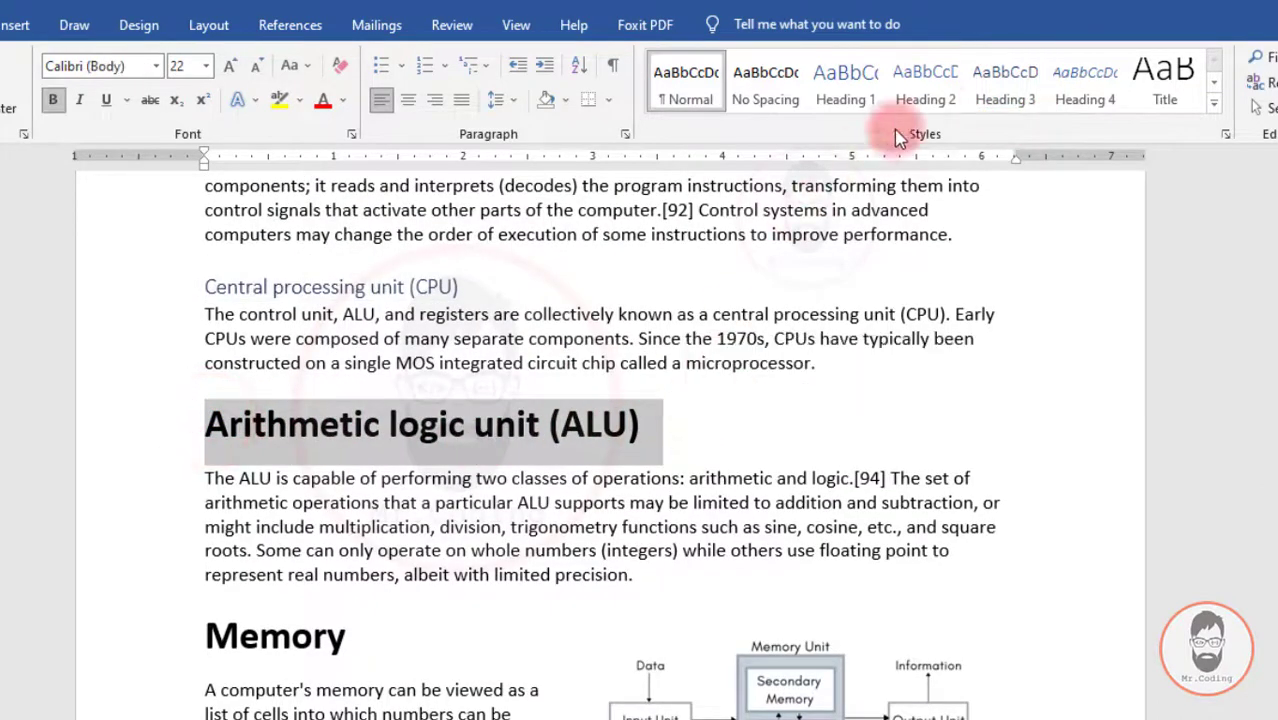
click(1002, 90)
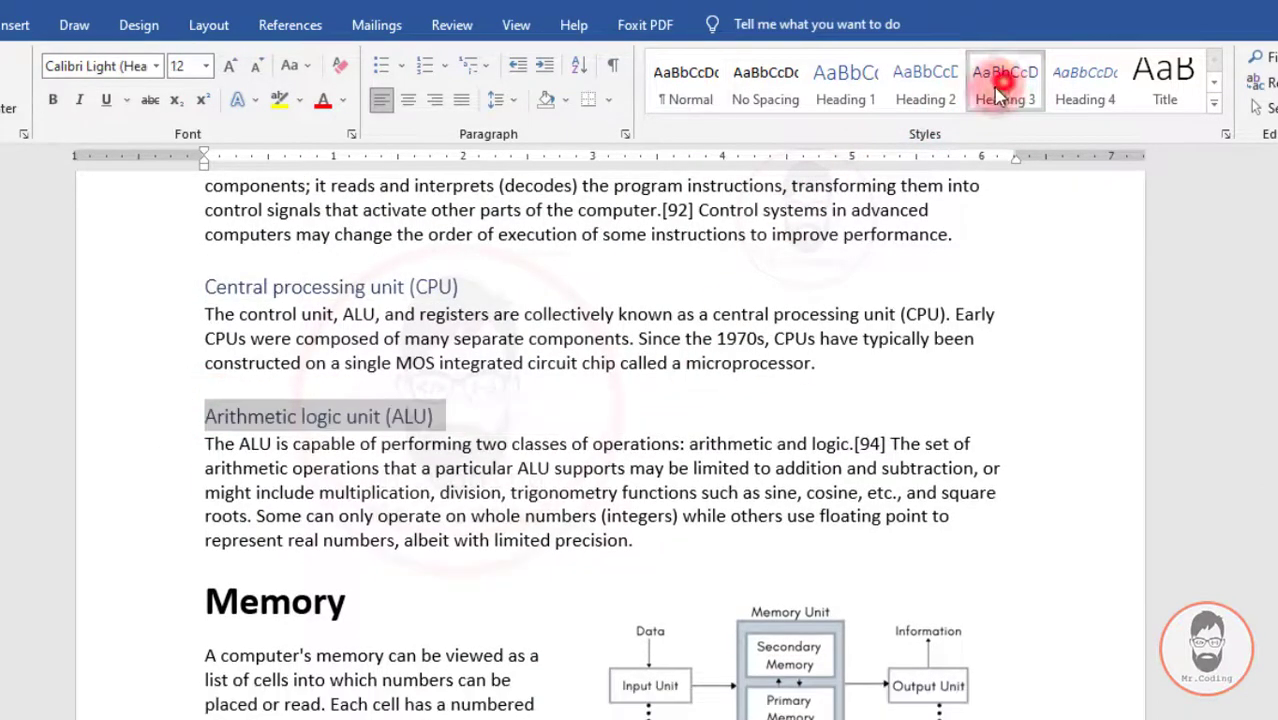
triple_click(290, 600)
click(337, 601)
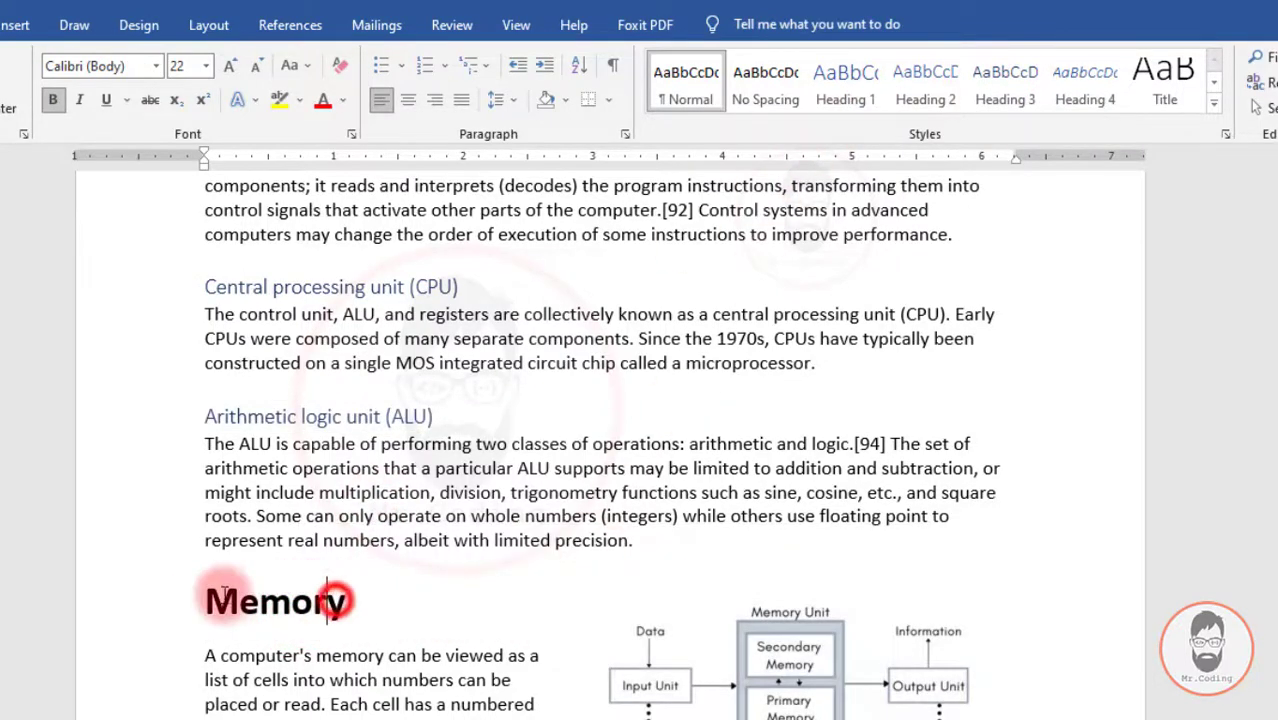
drag(213, 599, 360, 600)
click(990, 88)
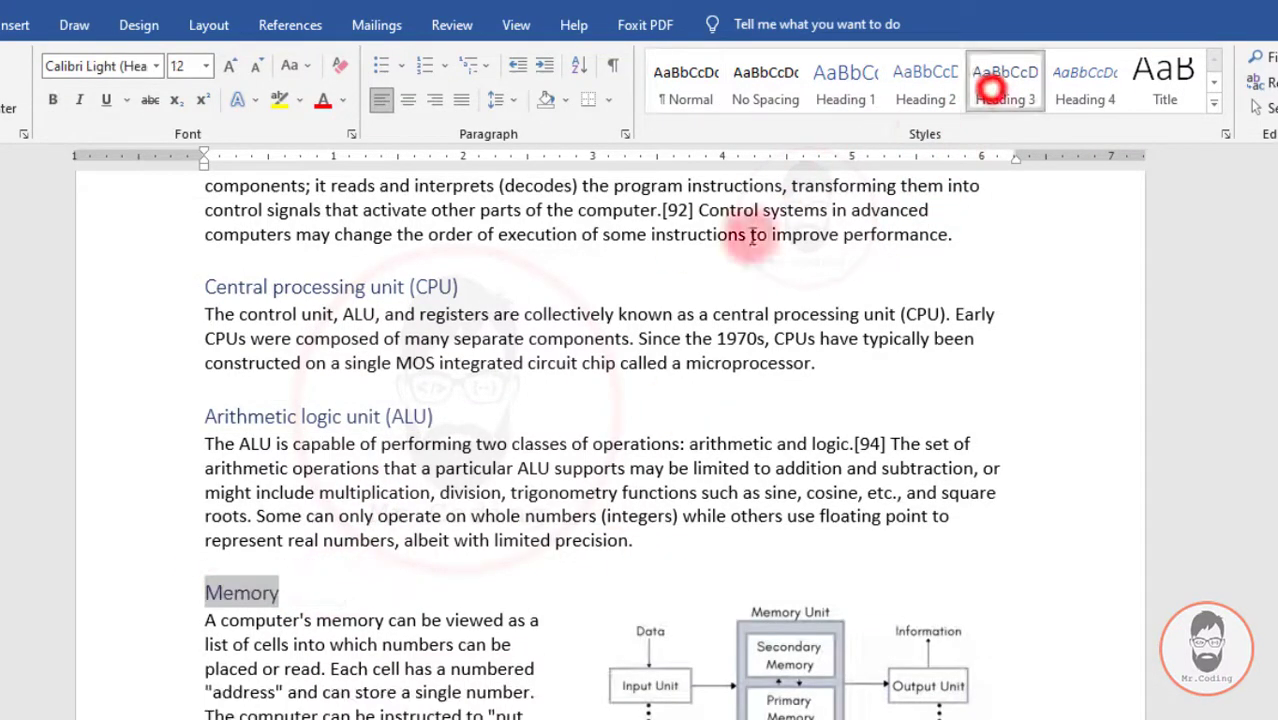
- Delete the empty table of contents block on the first page, including its "Contents" title
scroll(566, 465, down, 4)
scroll(566, 465, down, 3)
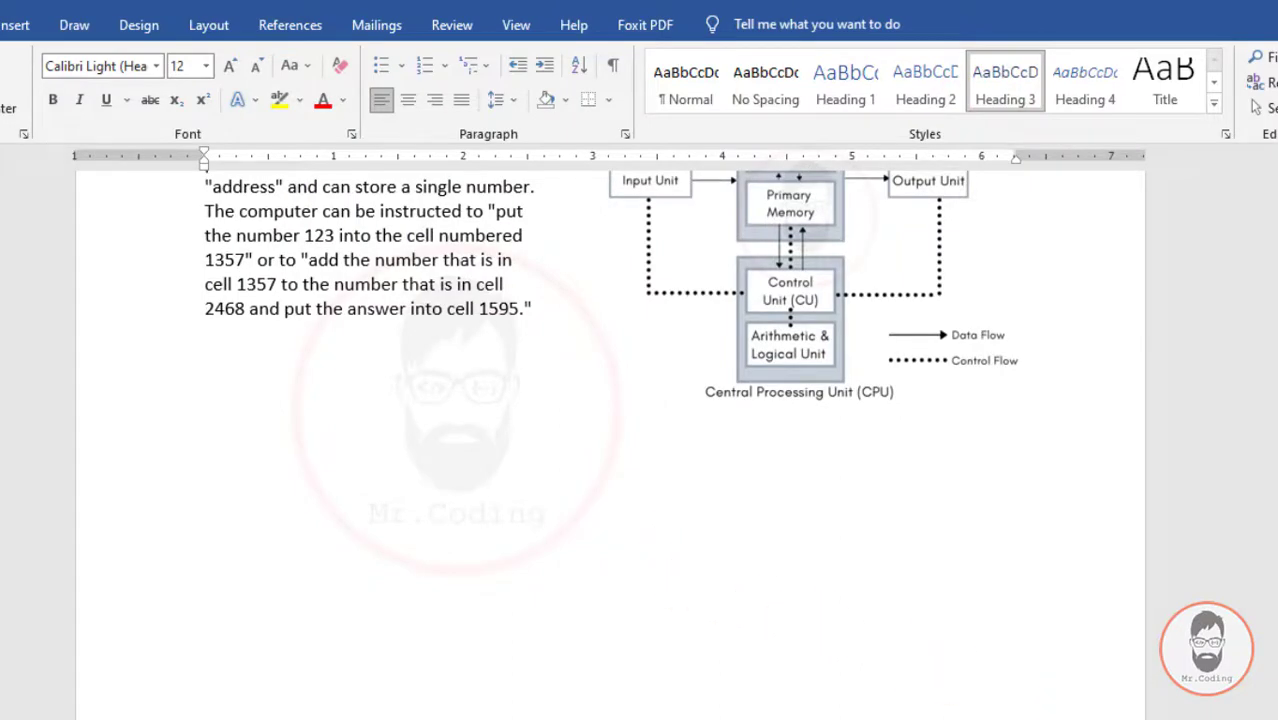
drag(1277, 700, 1277, 170)
click(884, 248)
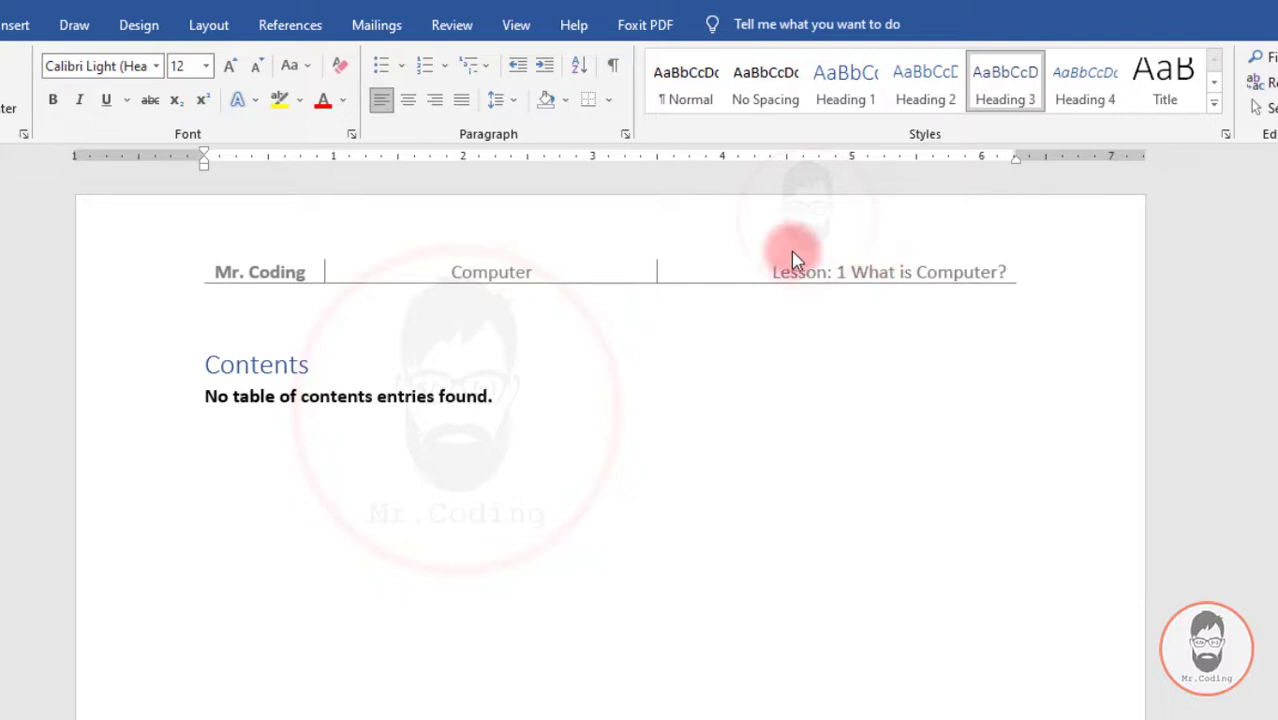
click(241, 381)
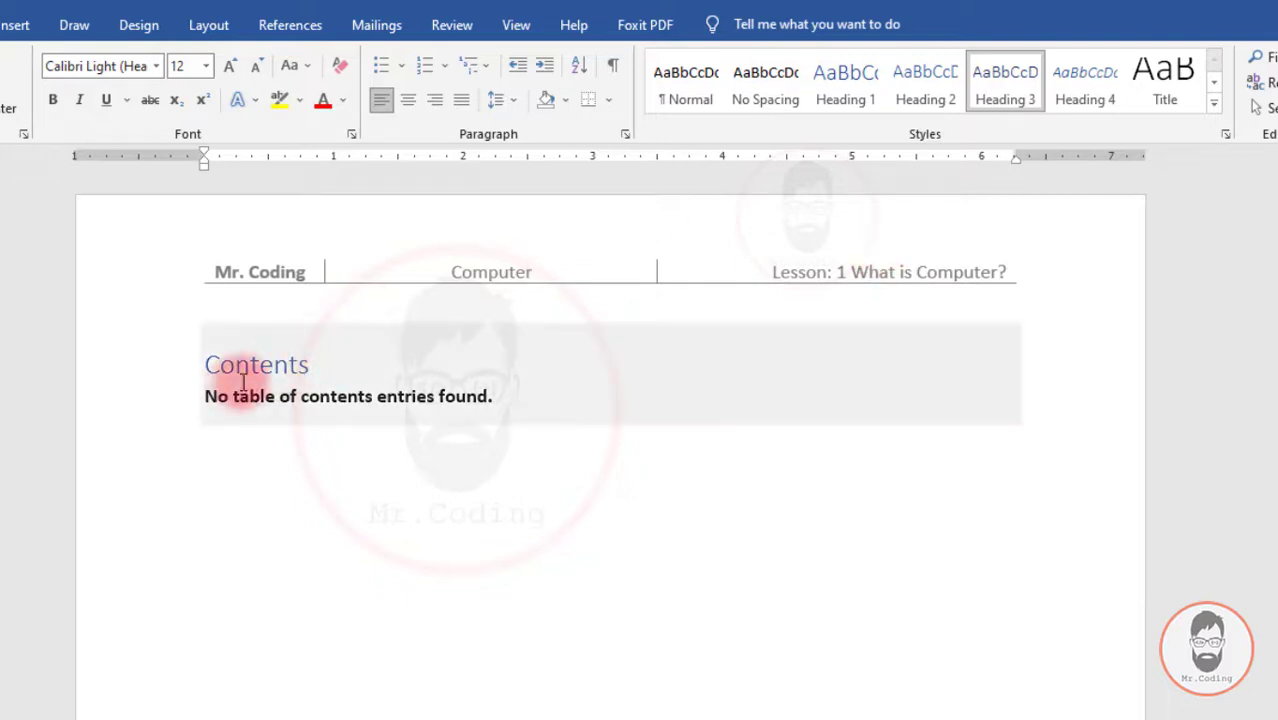
click(208, 335)
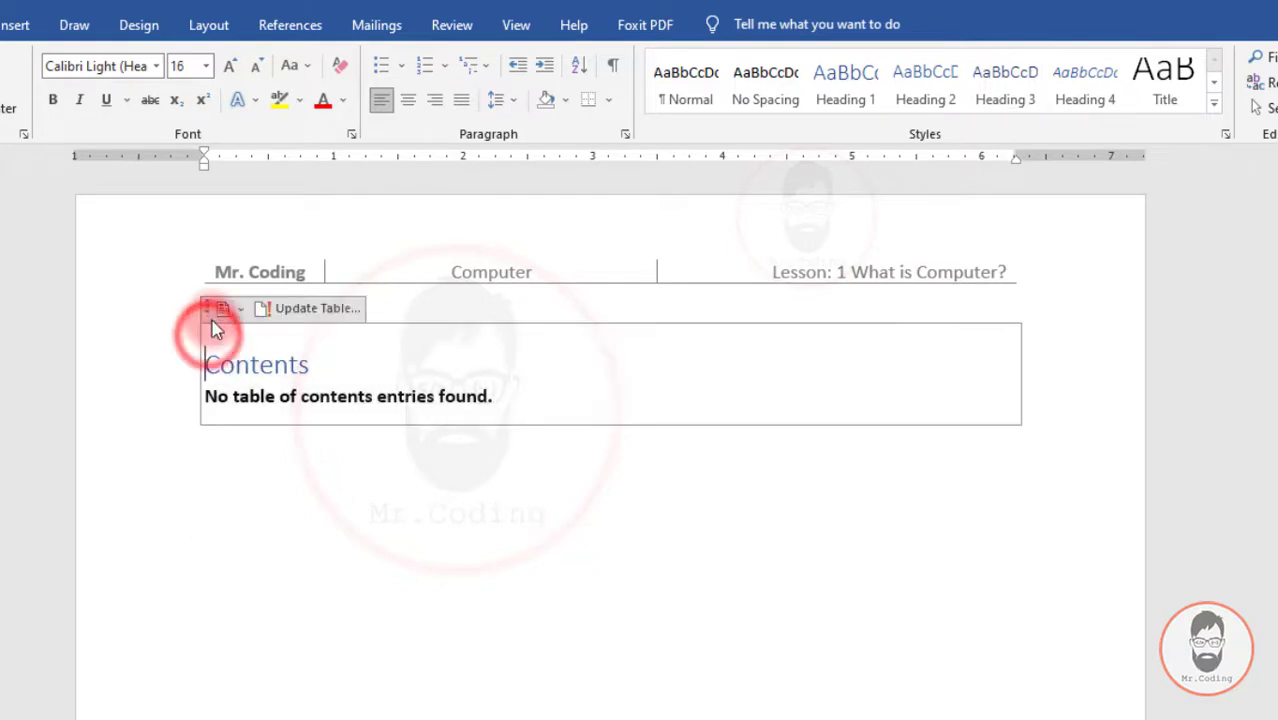
click(210, 314)
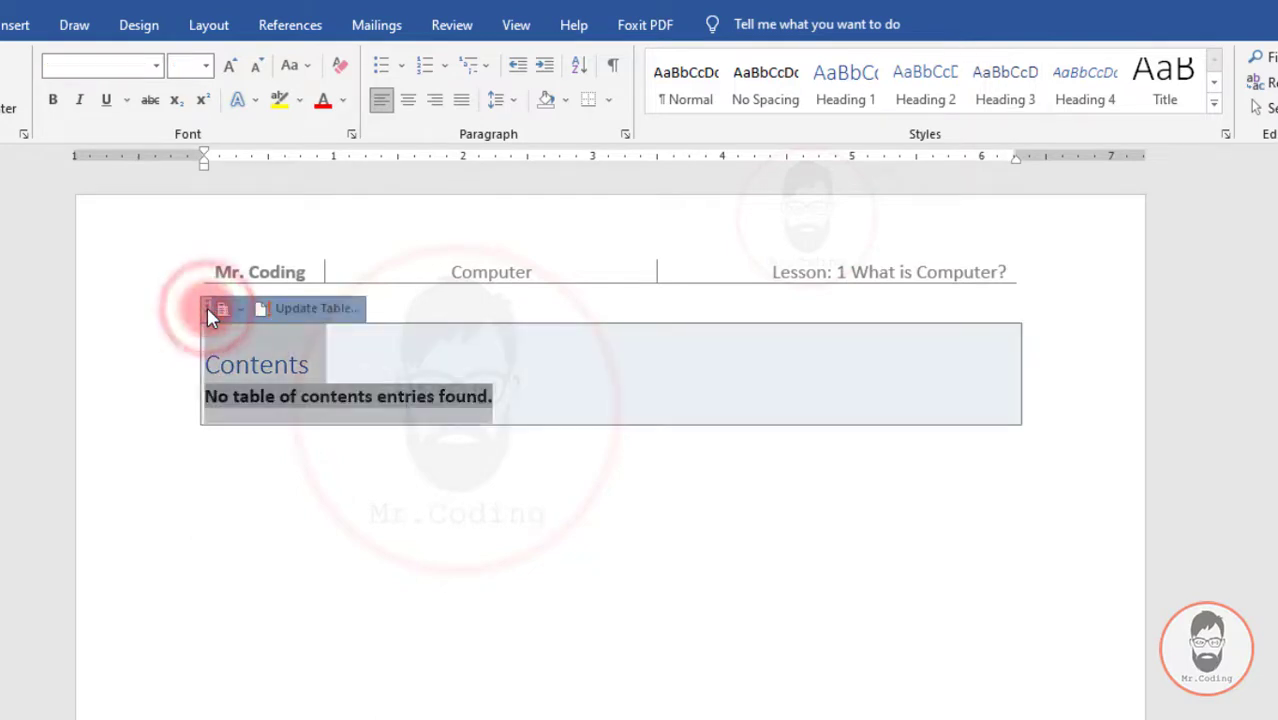
key(Delete)
key(BackSpace)
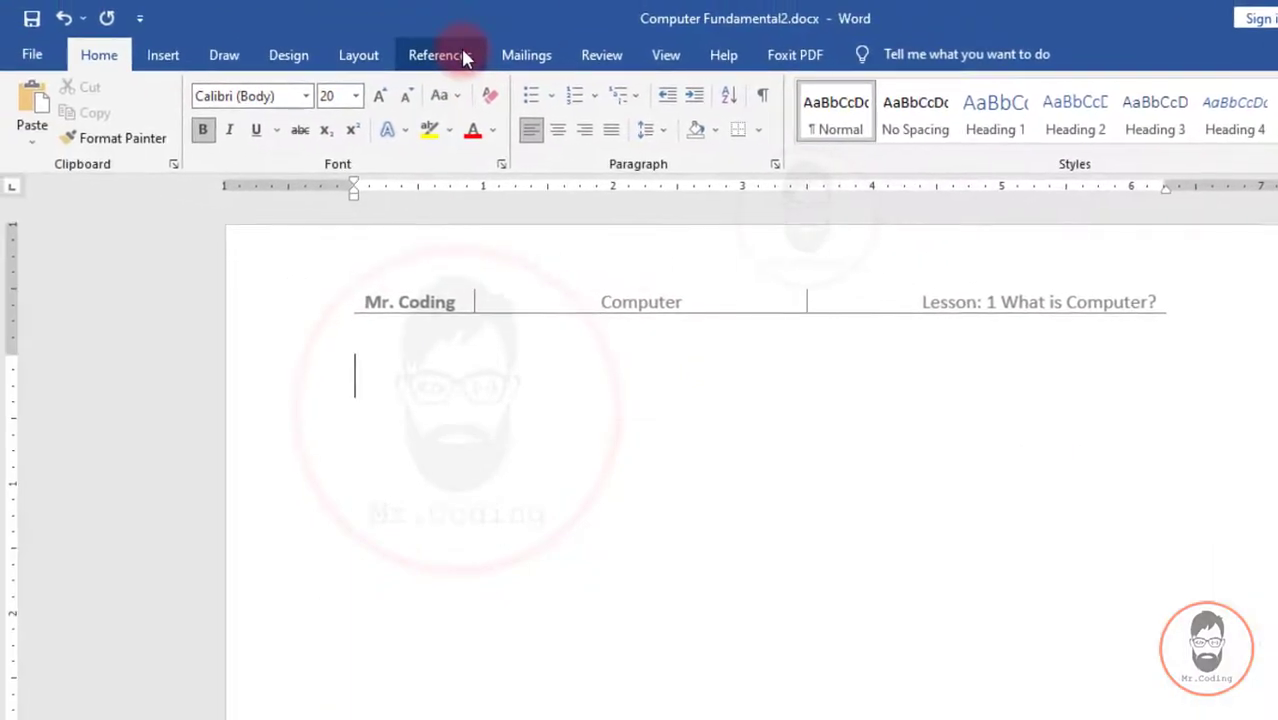
- Insert a table of contents on the empty first page using the built-in Automatic Table 1
click(293, 25)
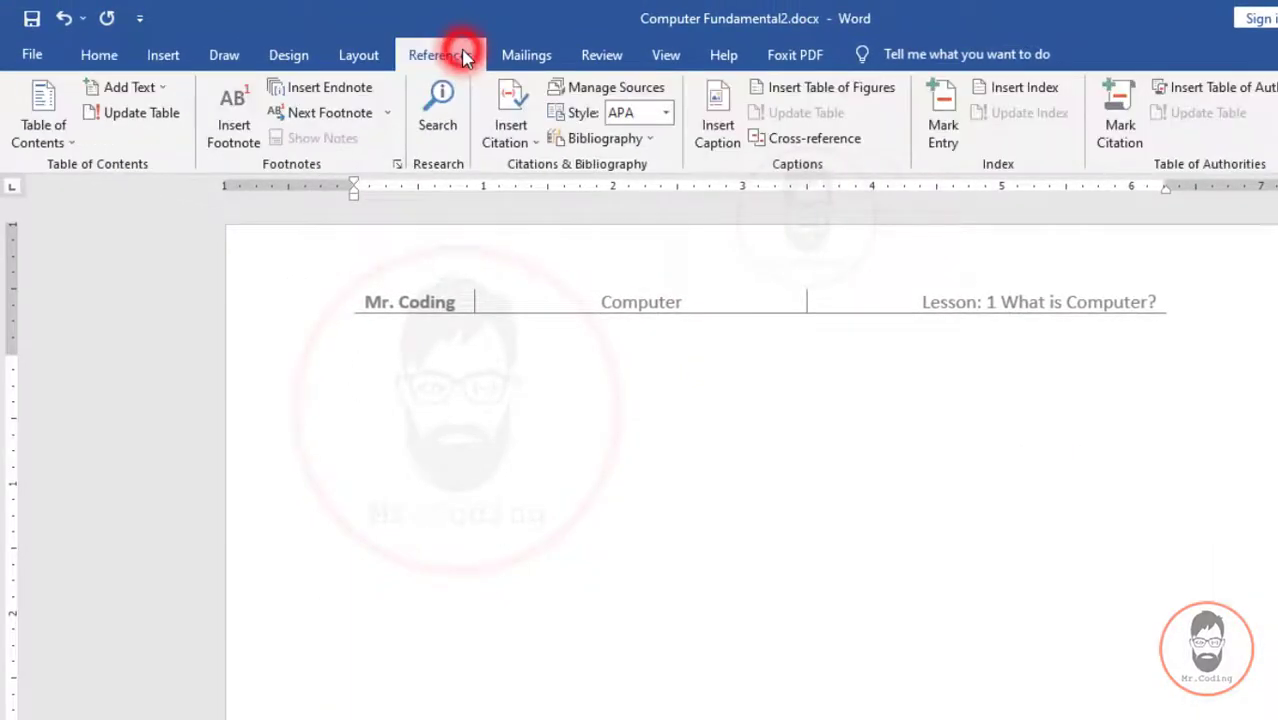
click(67, 145)
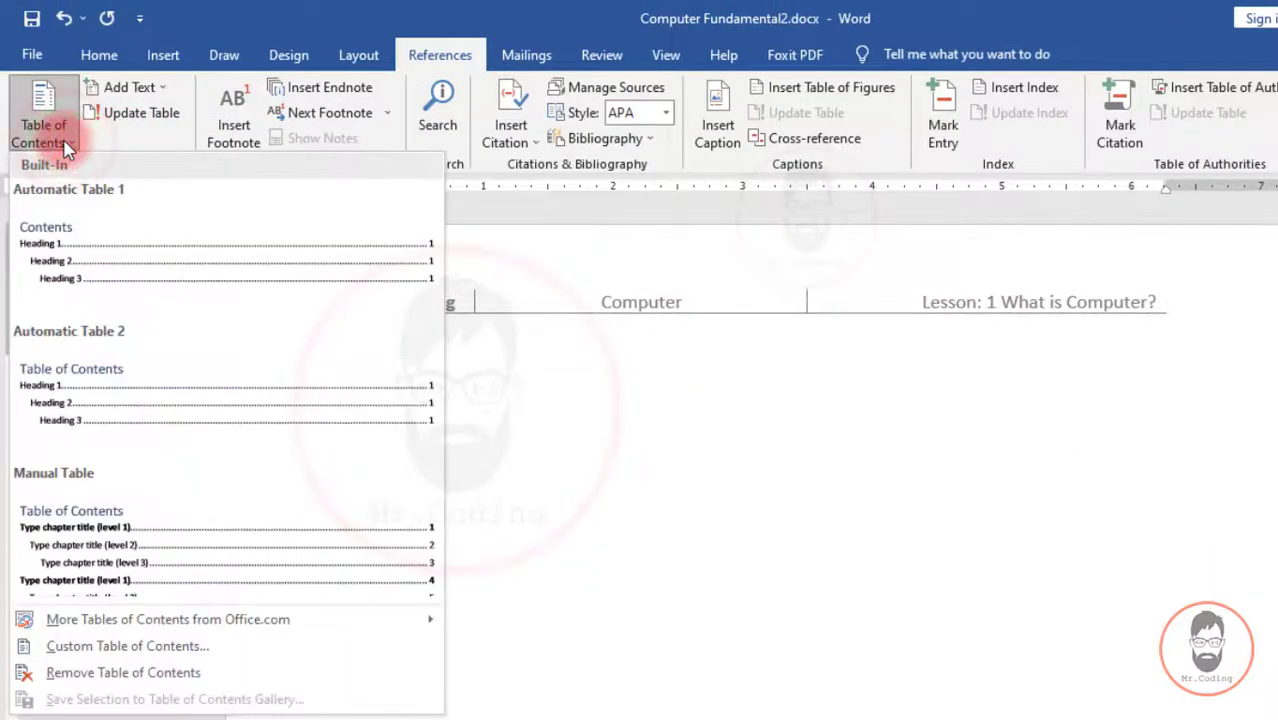
click(97, 236)
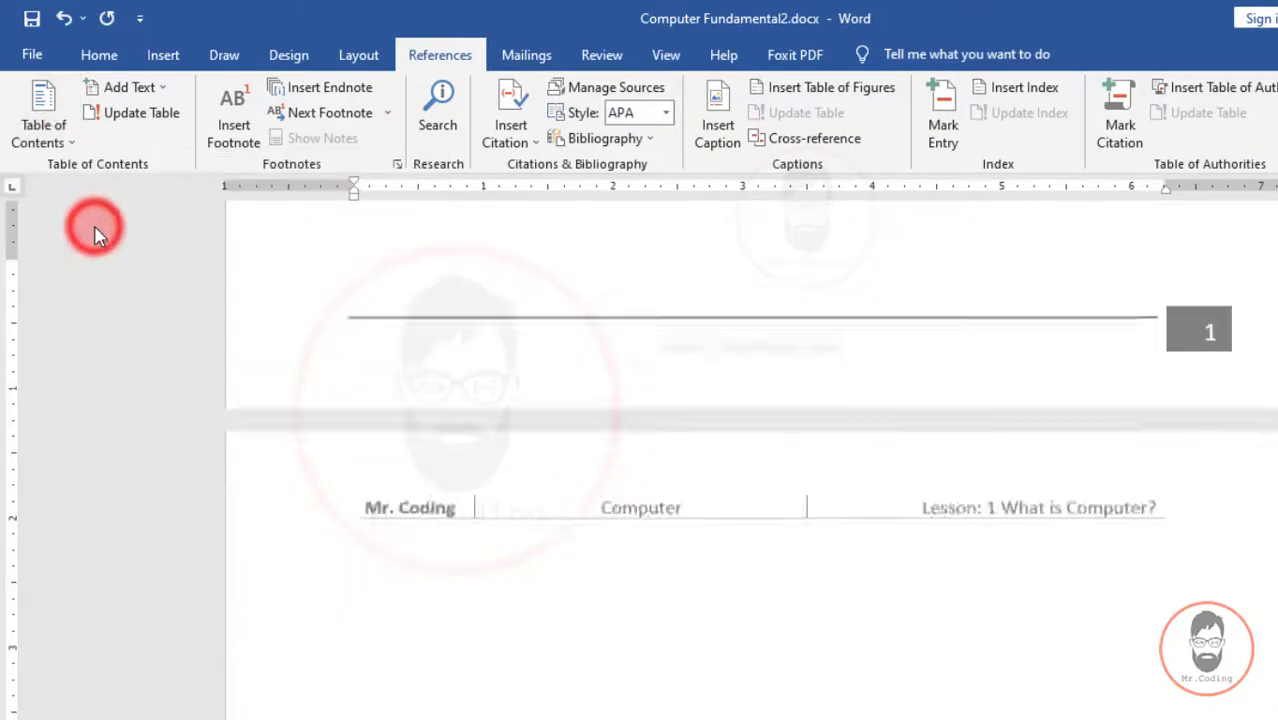
- Review the inserted table of contents from the Contents title through the Lesson: 6 entries, including heading levels and page numbers
scroll(200, 290, down, 3)
scroll(568, 435, up, 10)
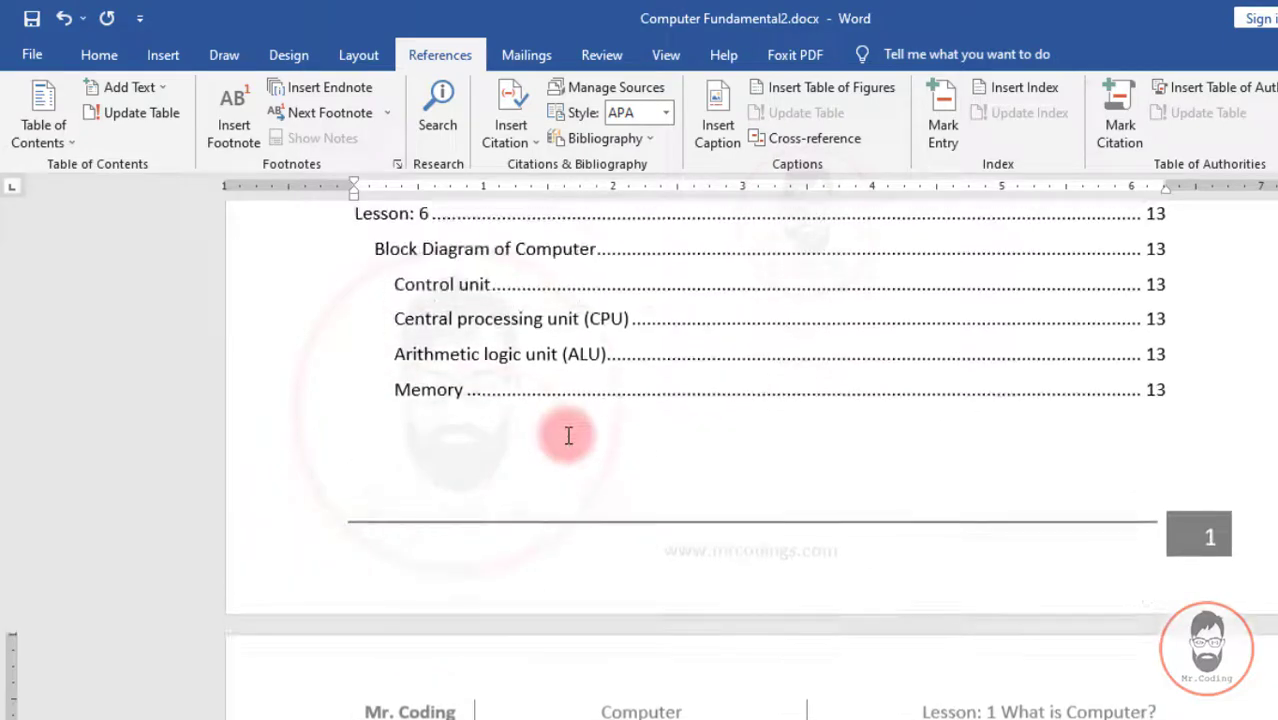
scroll(568, 435, up, 5)
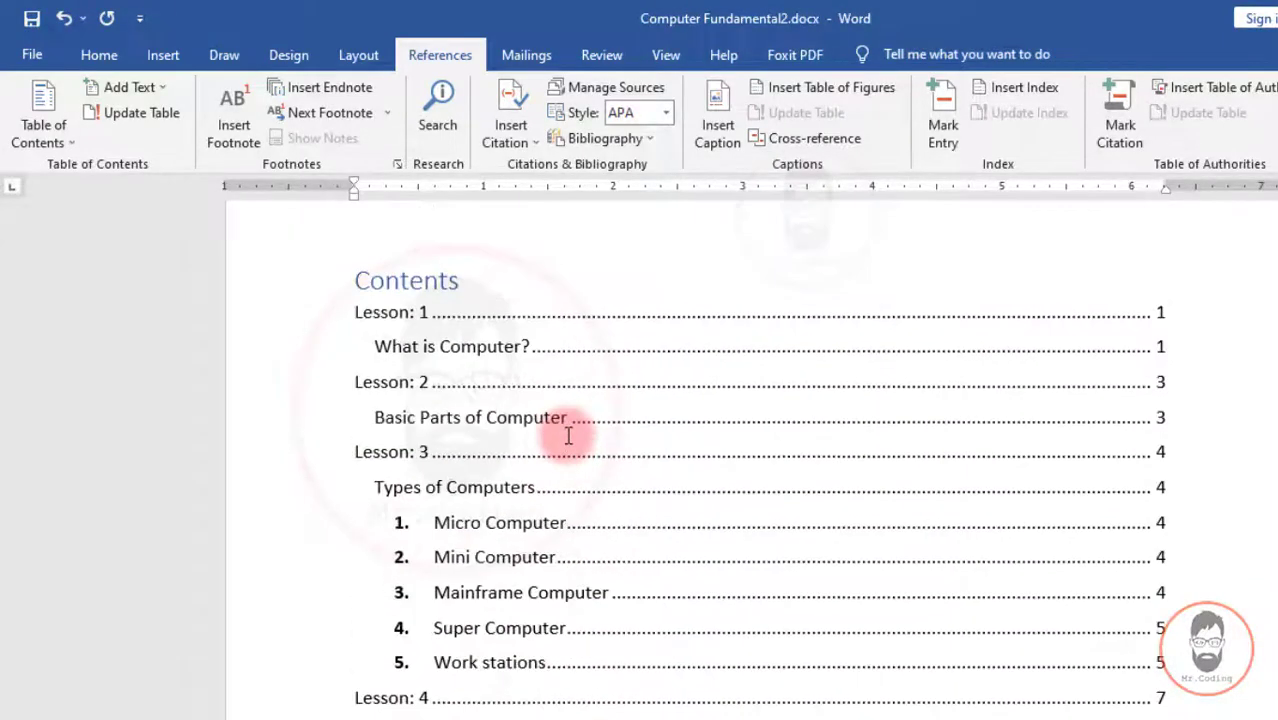
click(578, 417)
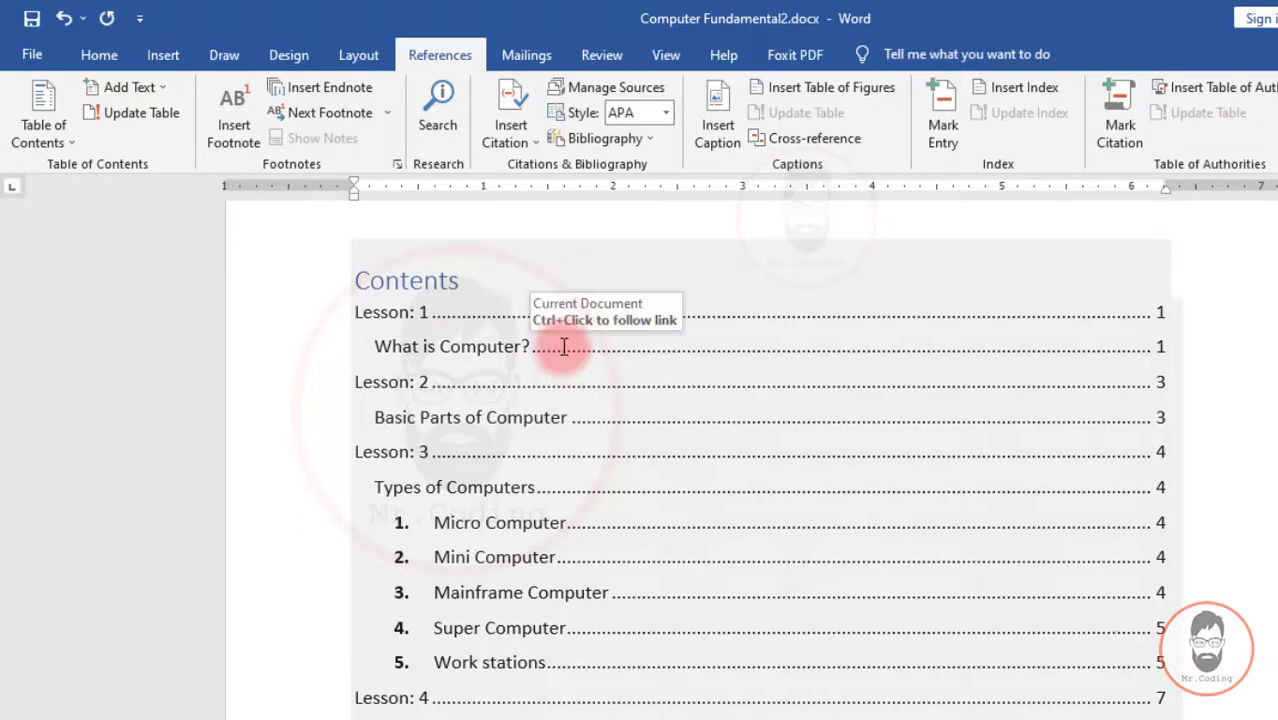
scroll(400, 330, down, 5)
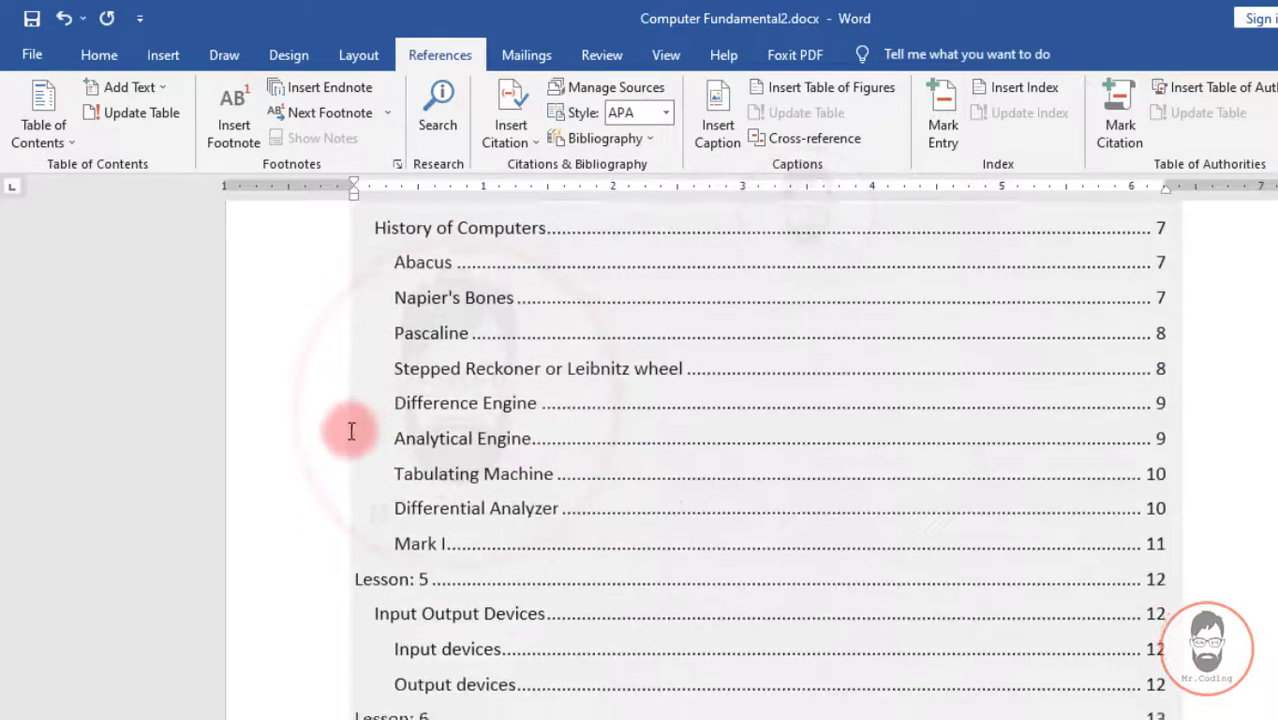
scroll(280, 476, up, 3)
scroll(354, 456, down, 4)
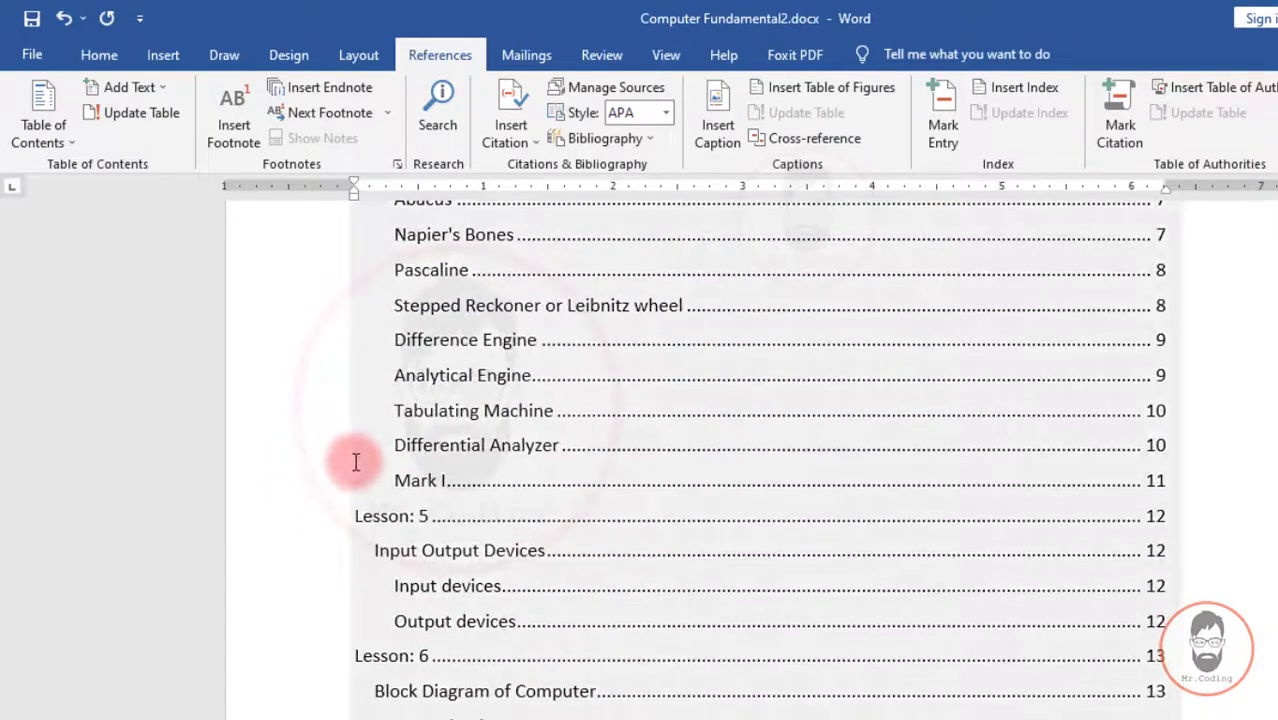
scroll(352, 465, down, 3)
scroll(356, 570, up, 1)
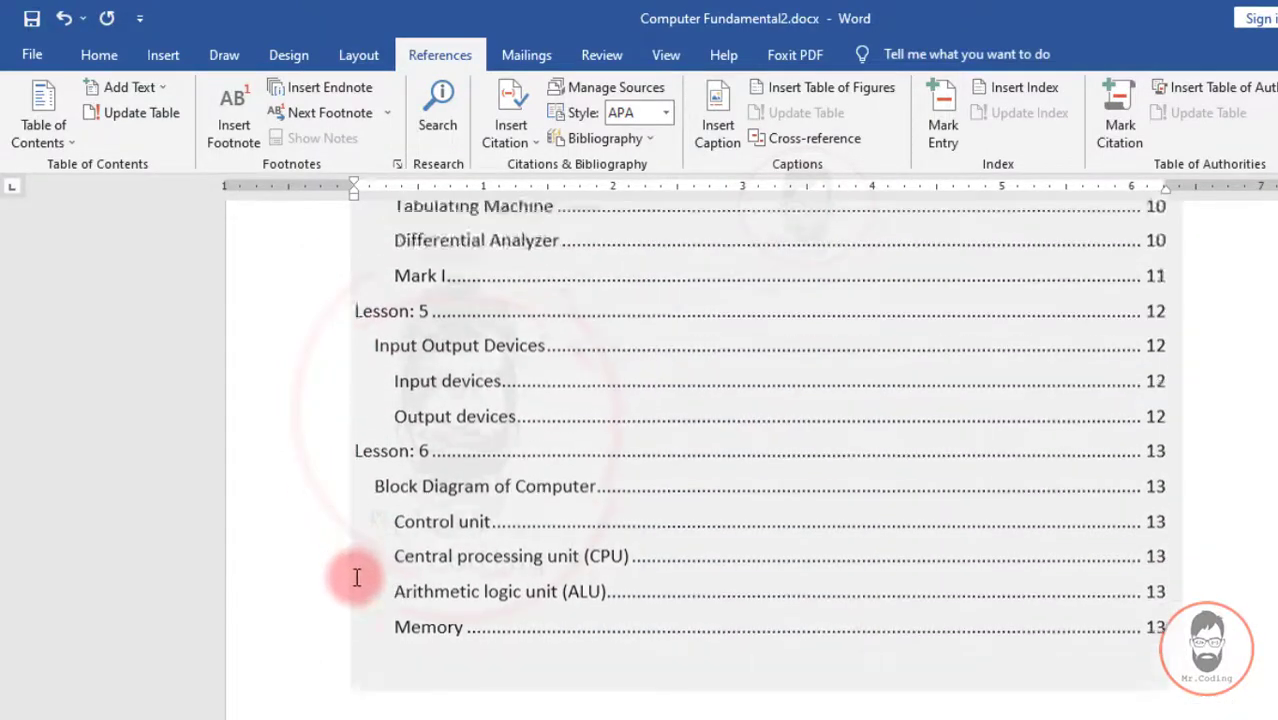
scroll(330, 530, up, 8)
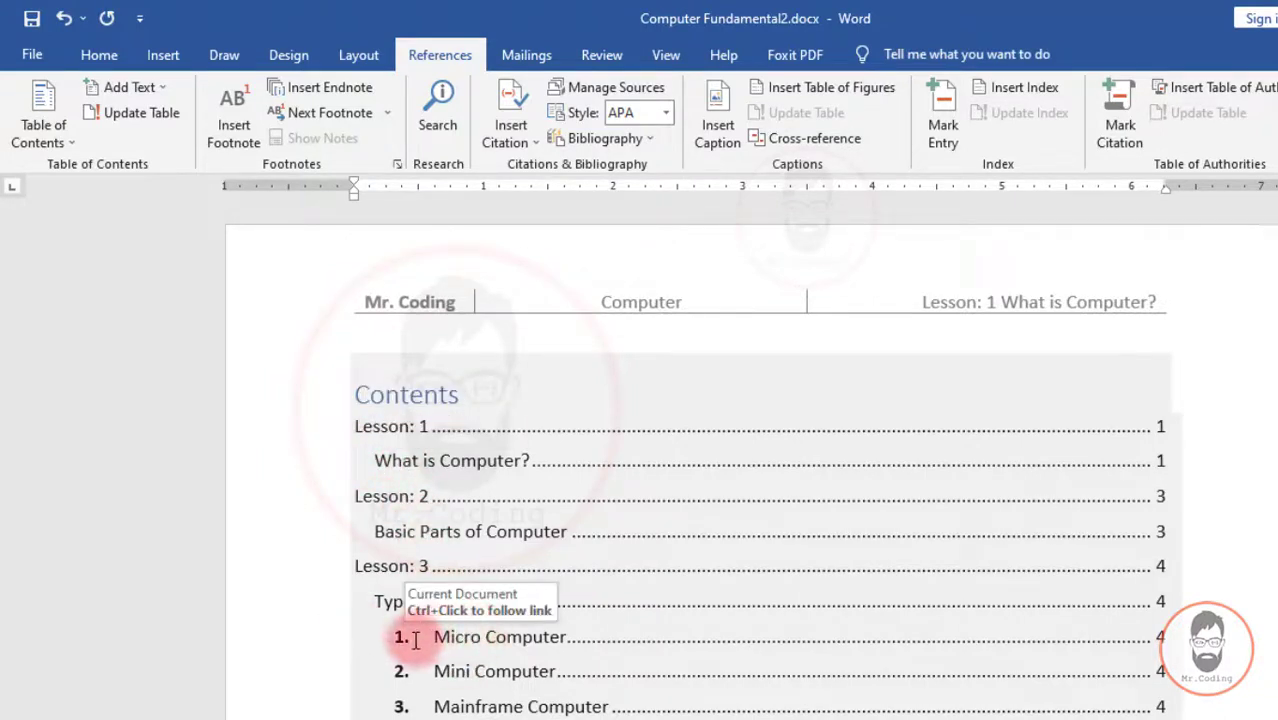
scroll(528, 555, down, 3)
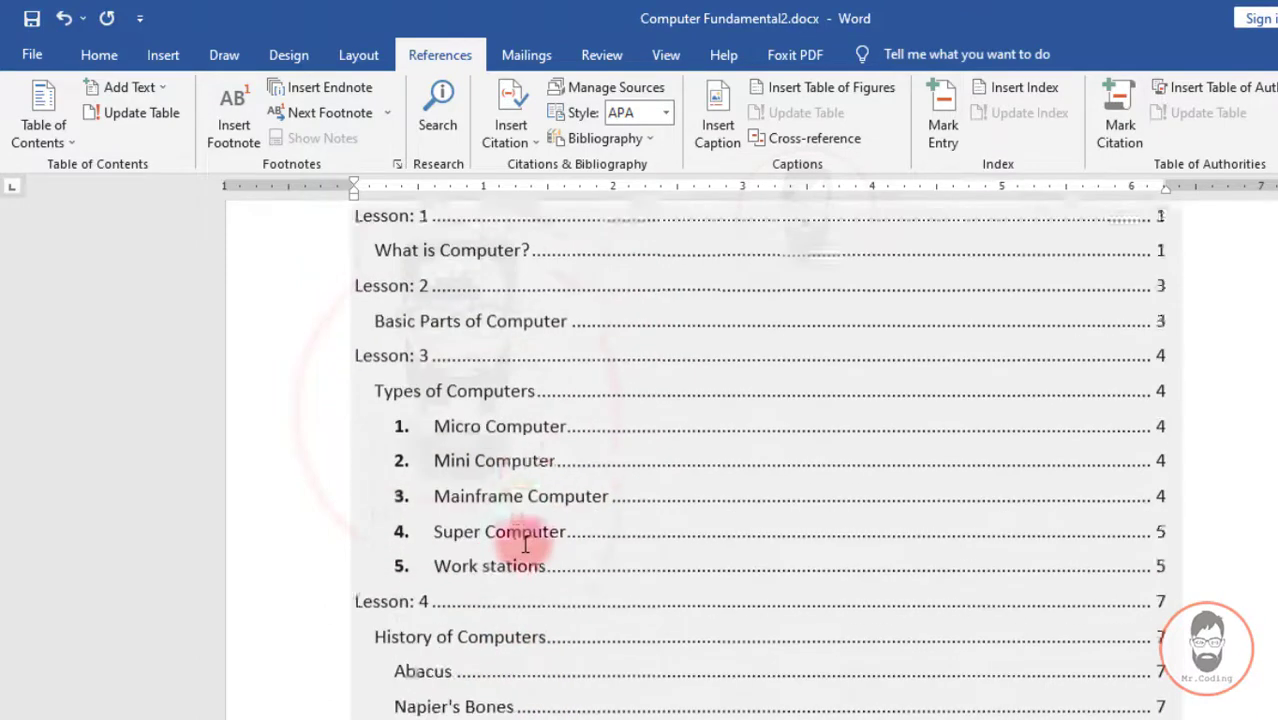
scroll(524, 545, down, 6)
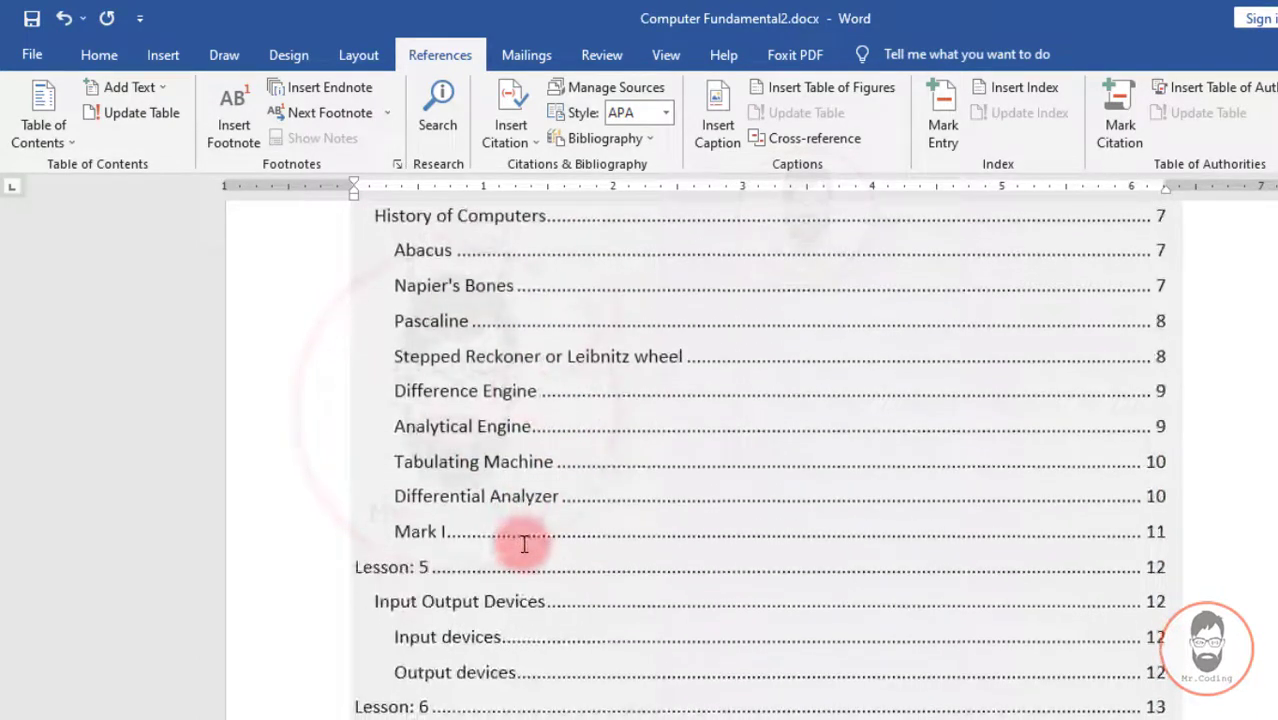
scroll(524, 545, down, 5)
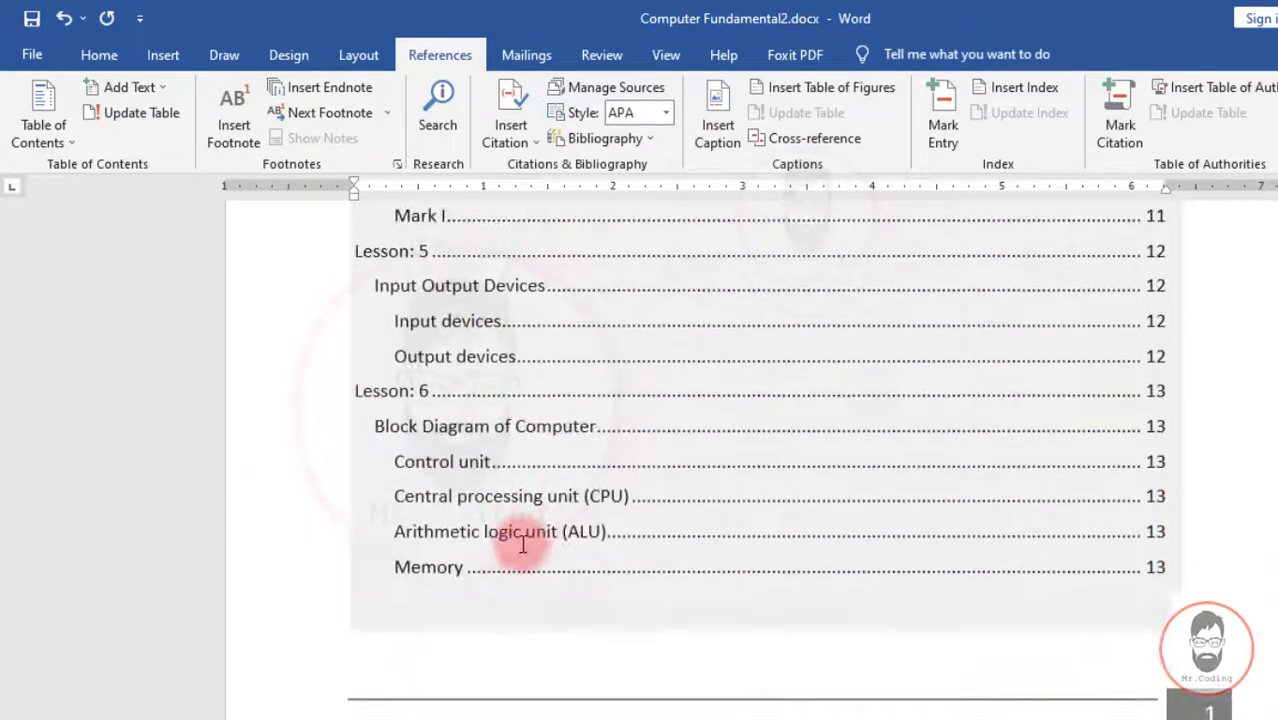
- Delete the blank space above the "Lesson: 1" heading so it starts at the beginning of its page
scroll(519, 543, down, 10)
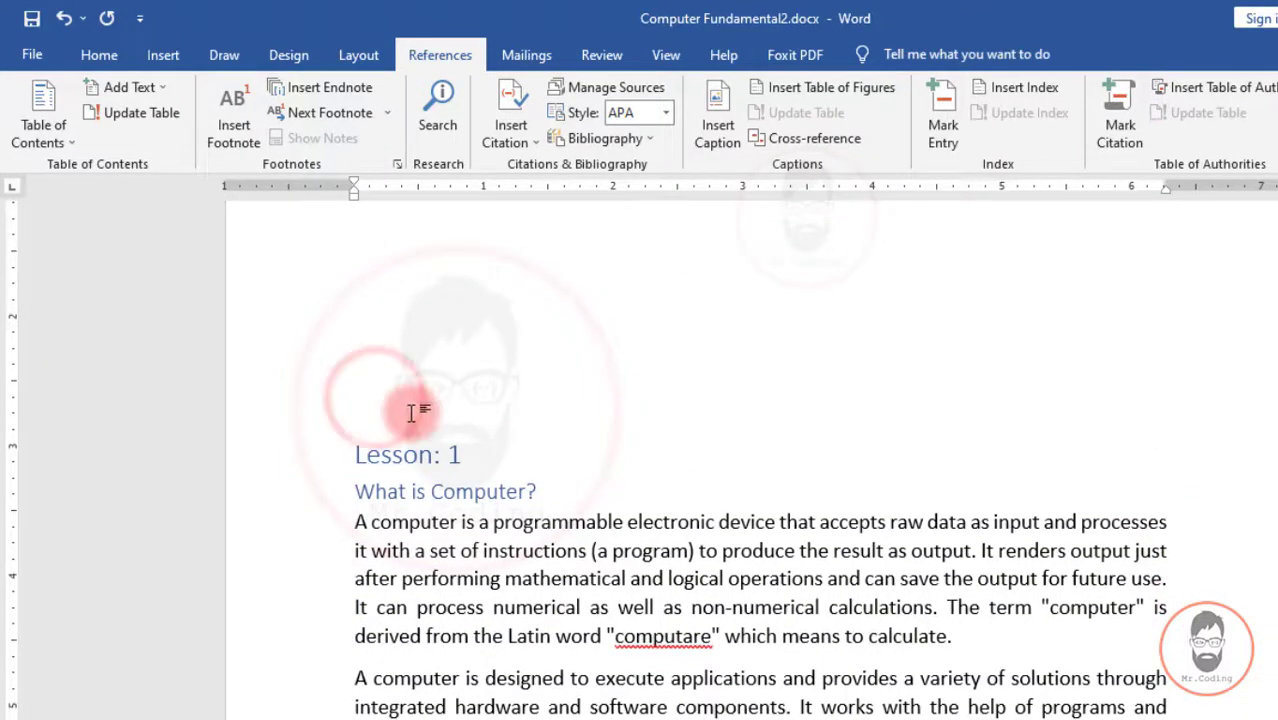
scroll(410, 410, up, 5)
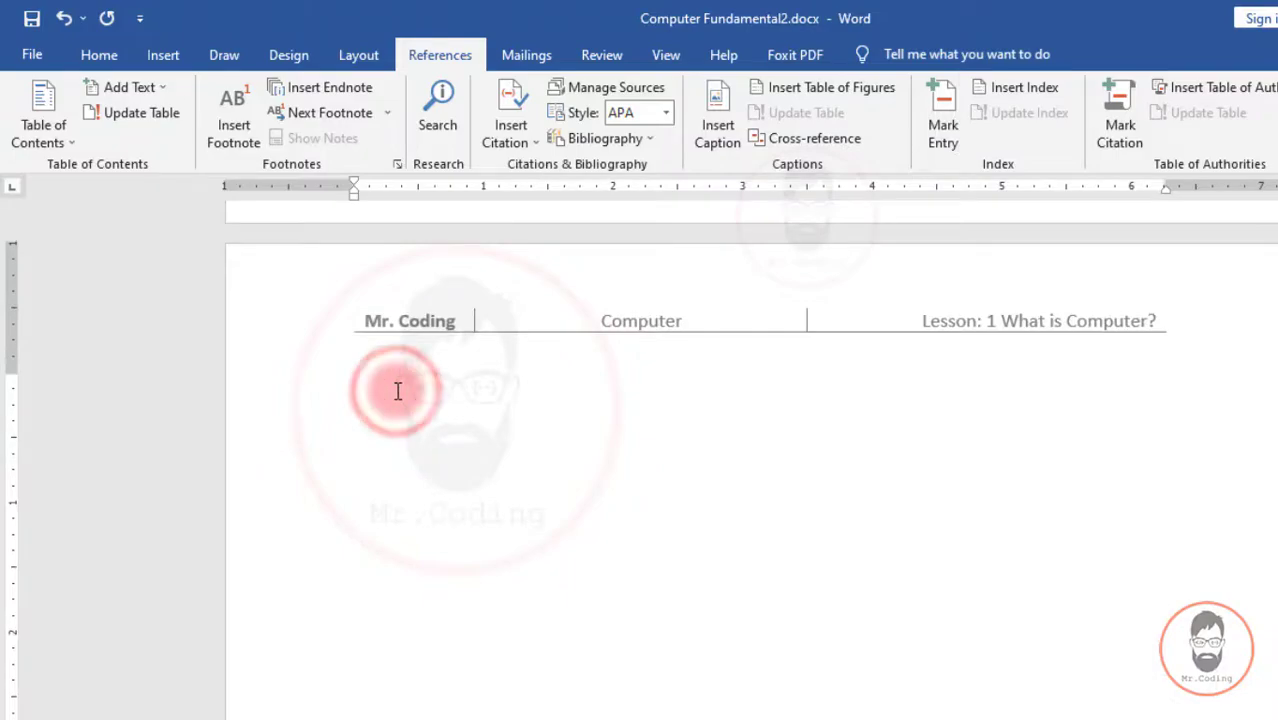
key(Delete)
key(Delete)
key(Delete)
key(Delete)
key(Delete)
key(Delete)
key(Delete)
key(Delete)
key(Delete)
key(Delete)
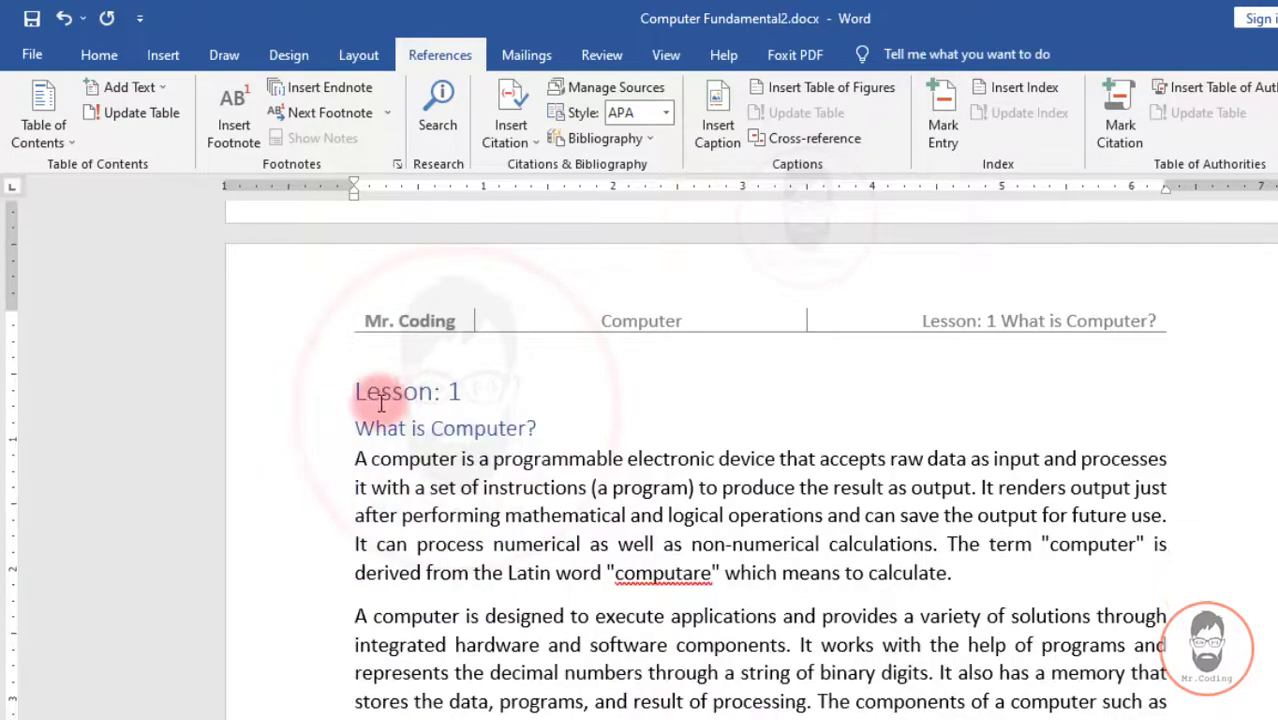
- Copy the Lesson 1 body paragraphs and paste them at the end of that lesson to lengthen it
scroll(360, 415, down, 2)
double_click(348, 422)
key(ctrl+shift+Down)
key(ctrl+shift+Down)
key(ctrl+shift+Down)
key(ctrl+shift+Down)
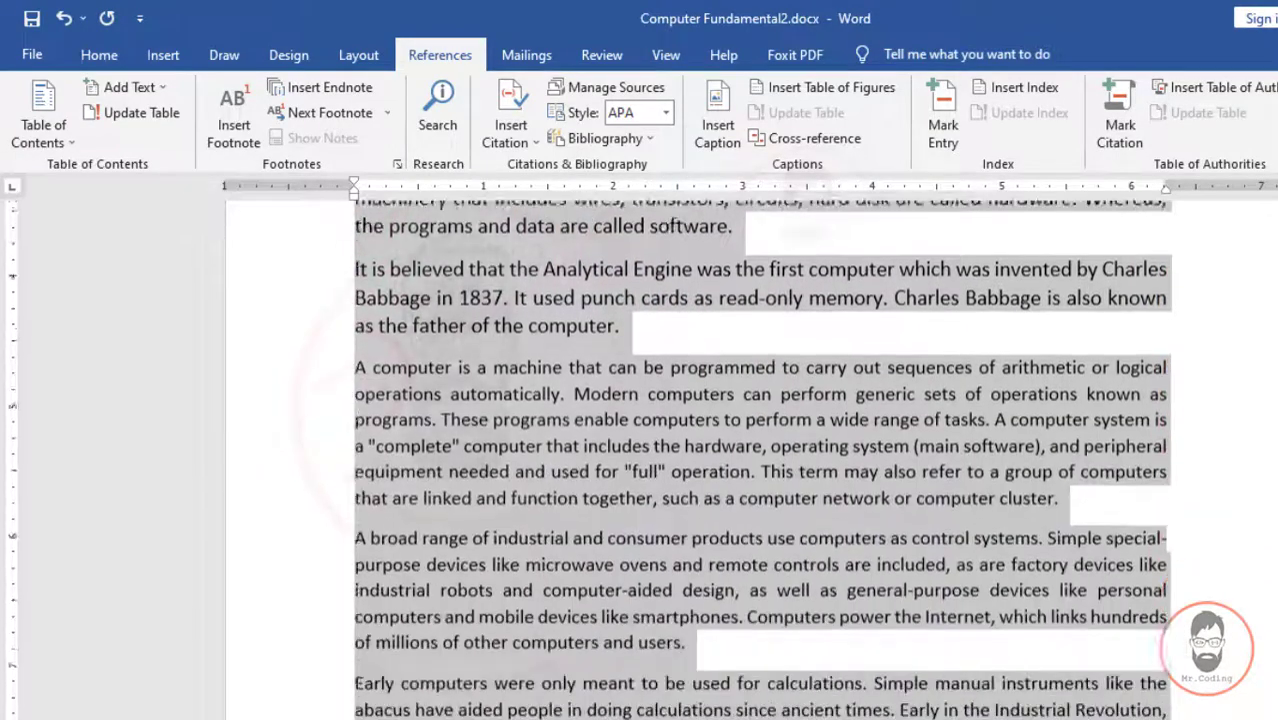
drag(900, 715, 707, 418)
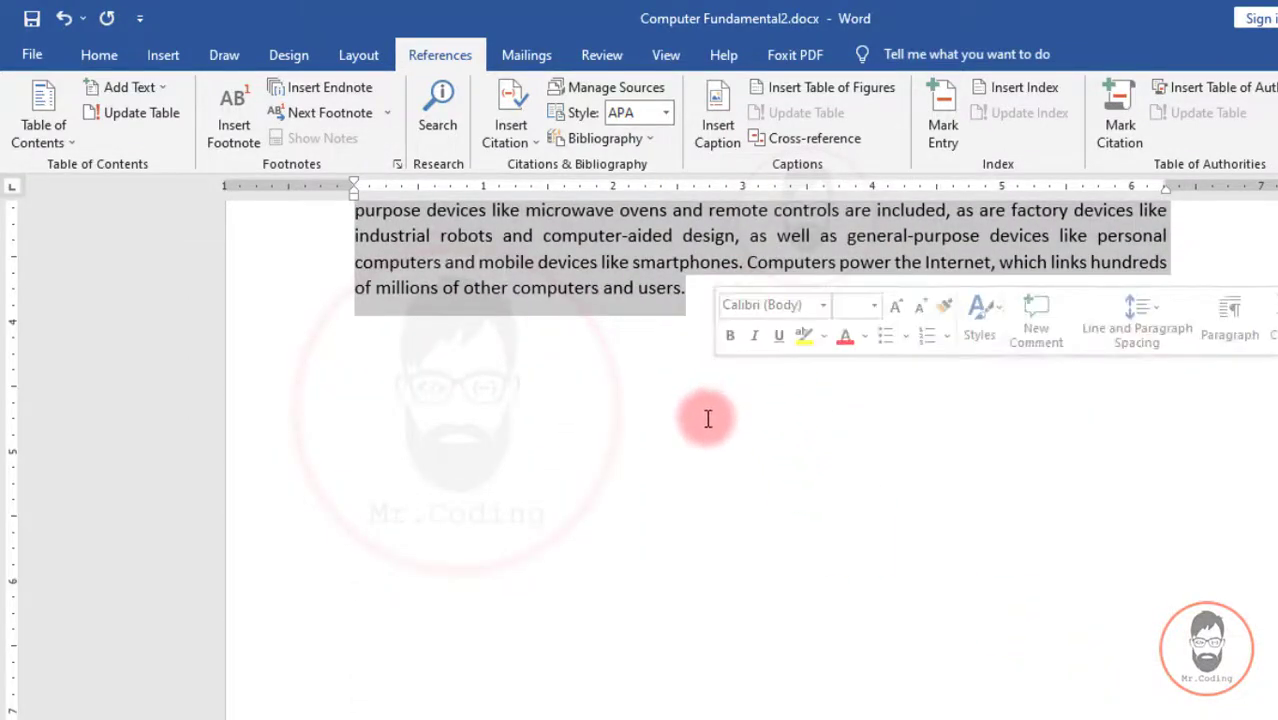
click(707, 418)
scroll(830, 525, down, 8)
scroll(900, 540, down, 6)
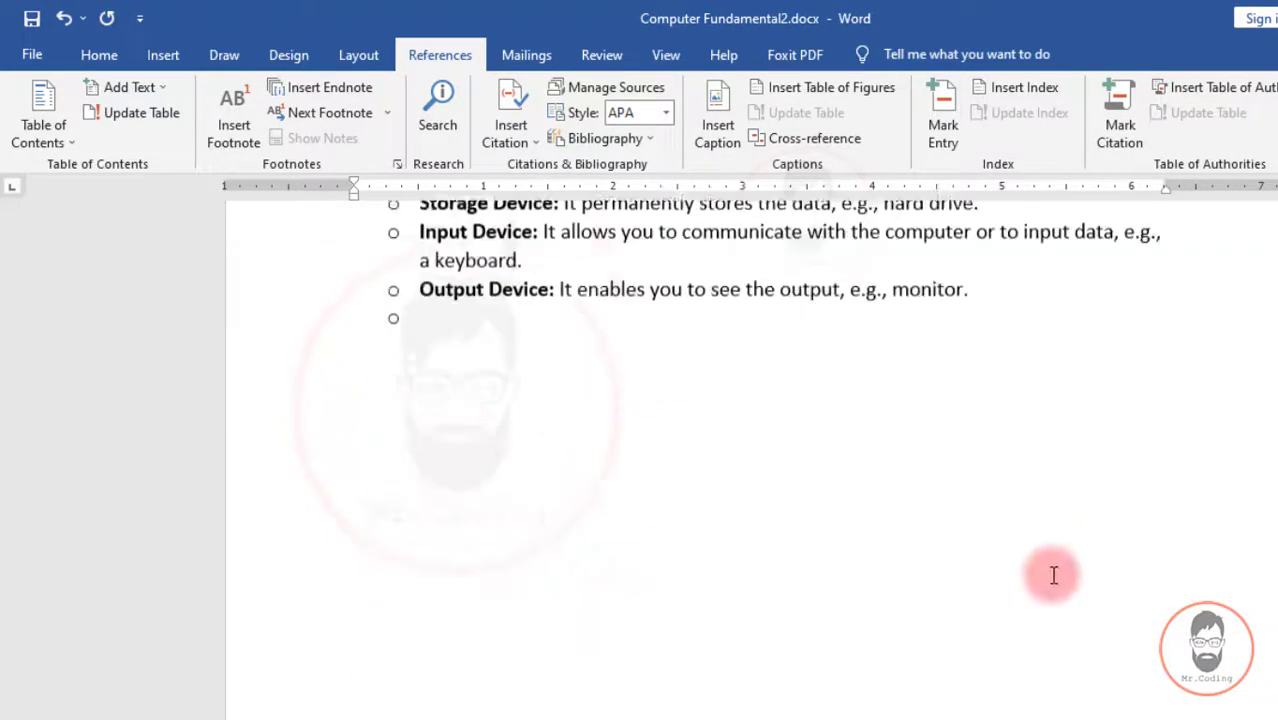
scroll(1060, 580, down, 5)
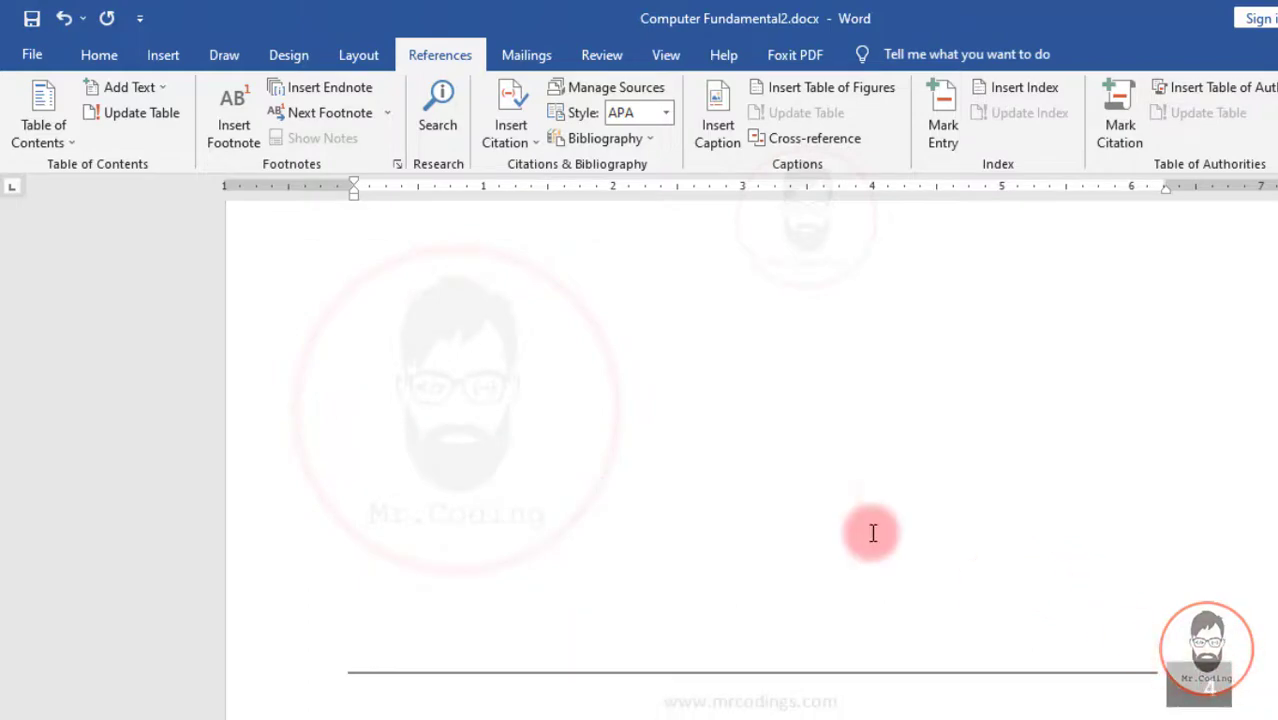
scroll(622, 440, up, 18)
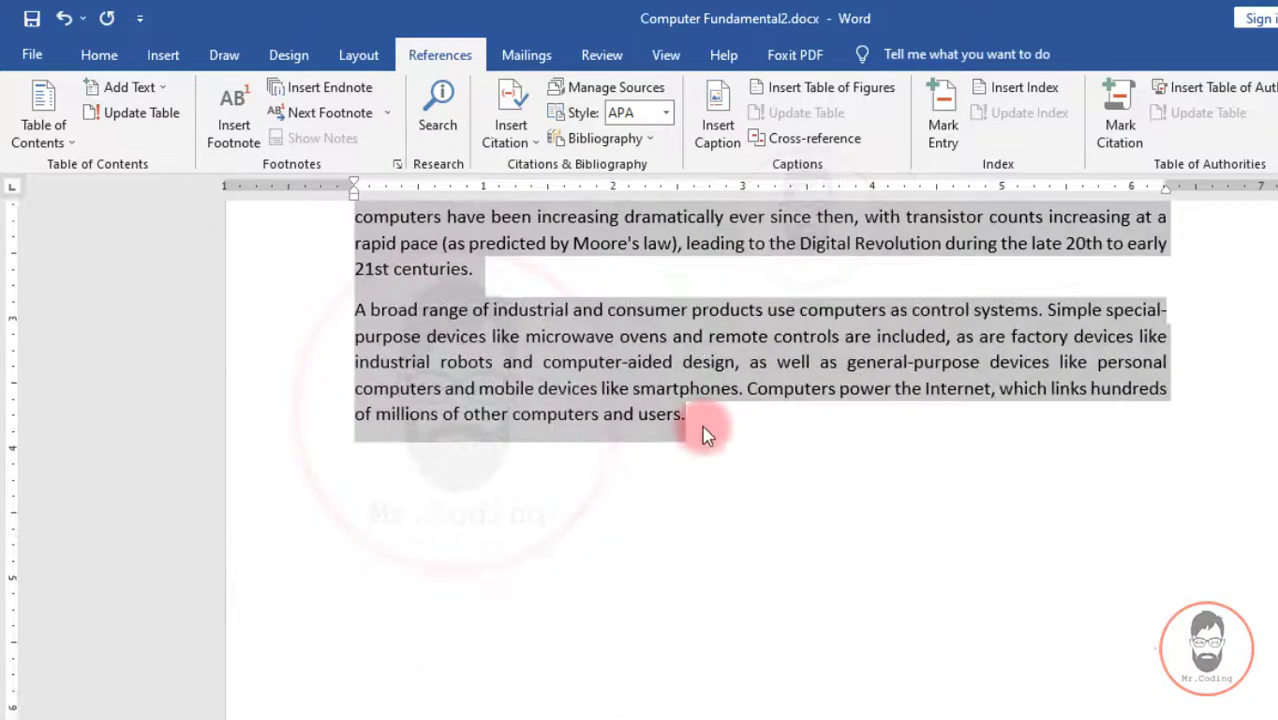
click(702, 426)
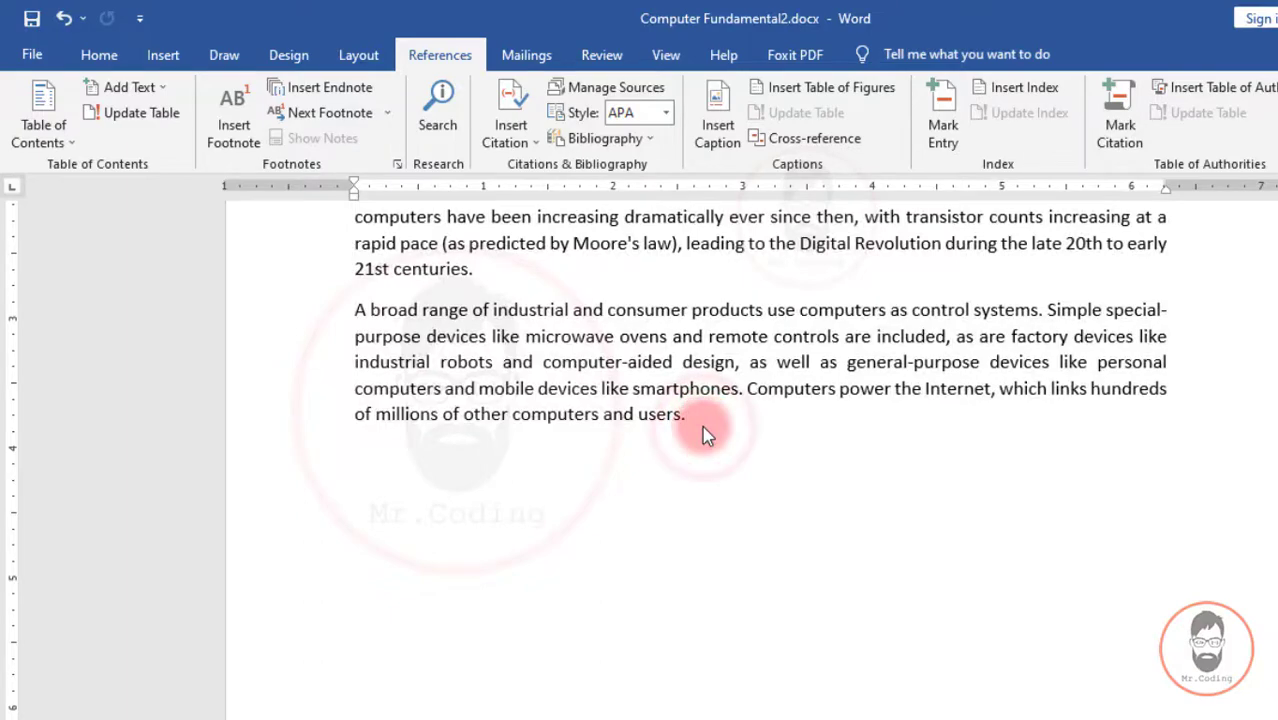
key(ctrl+Return)
key(ctrl+z)
key(ctrl+v)
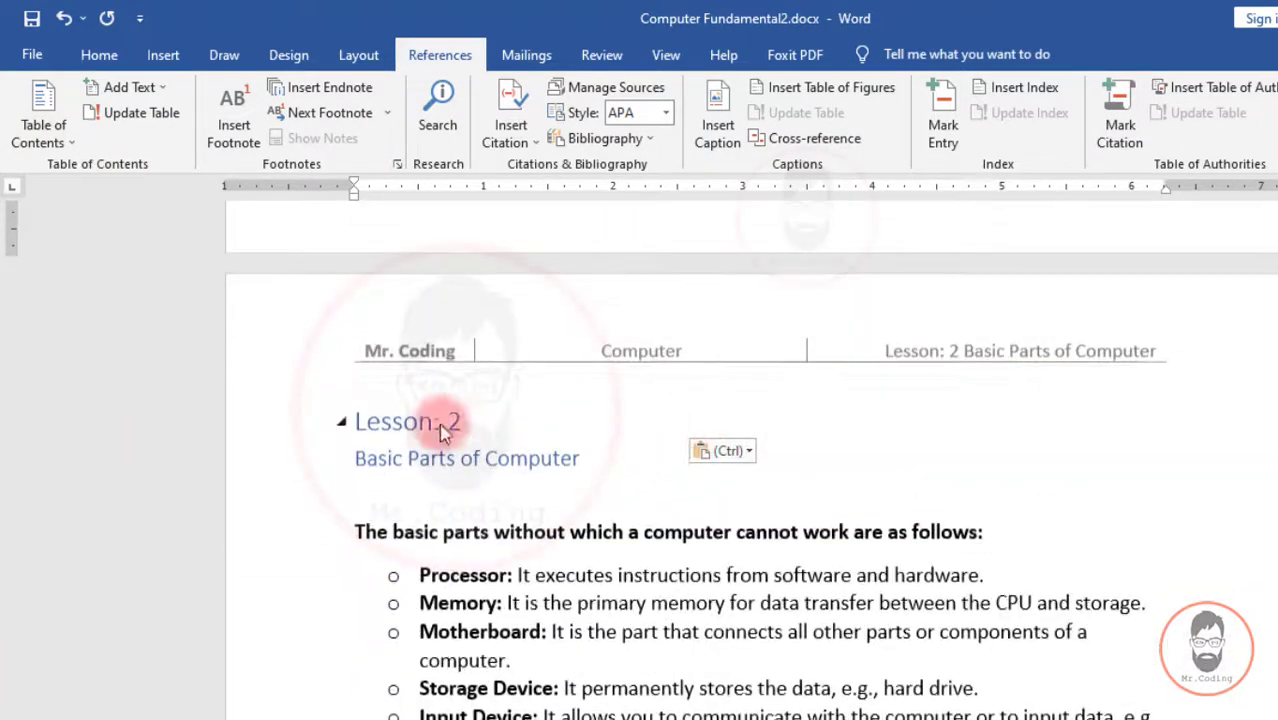
- Update the table of contents on the first page using the Update entire table option
scroll(419, 513, up, 1)
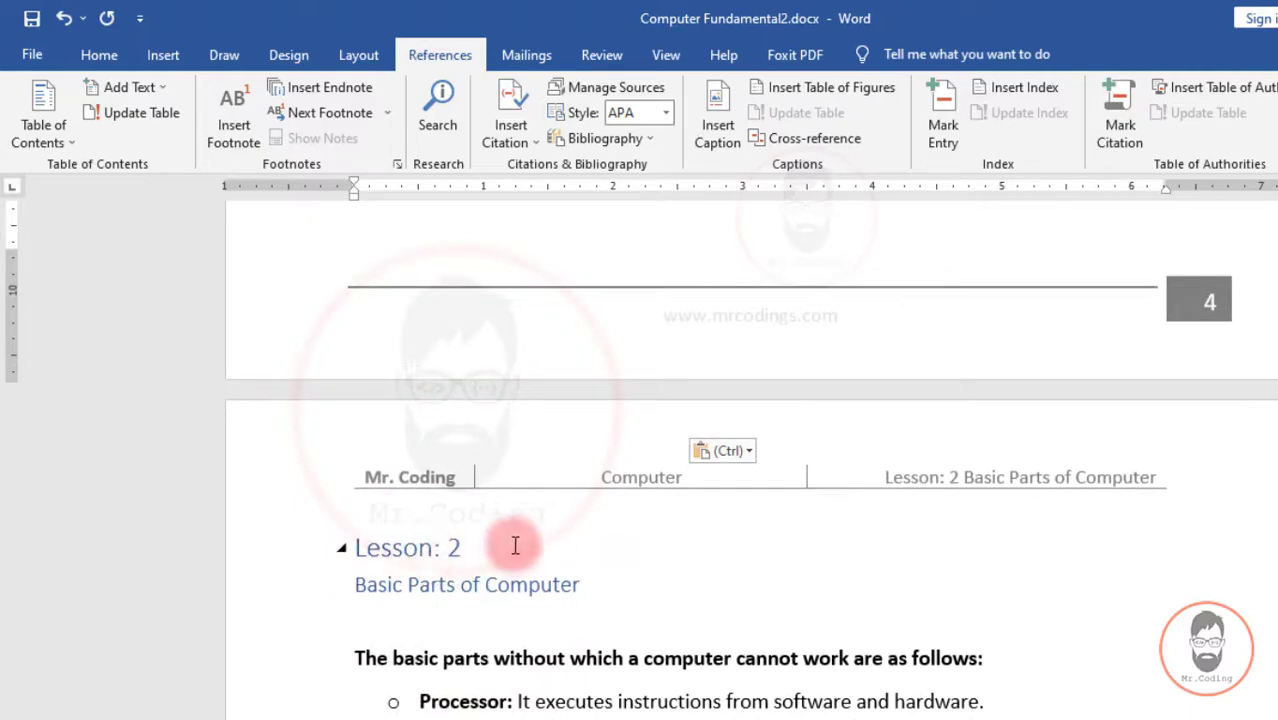
scroll(956, 579, down, 10)
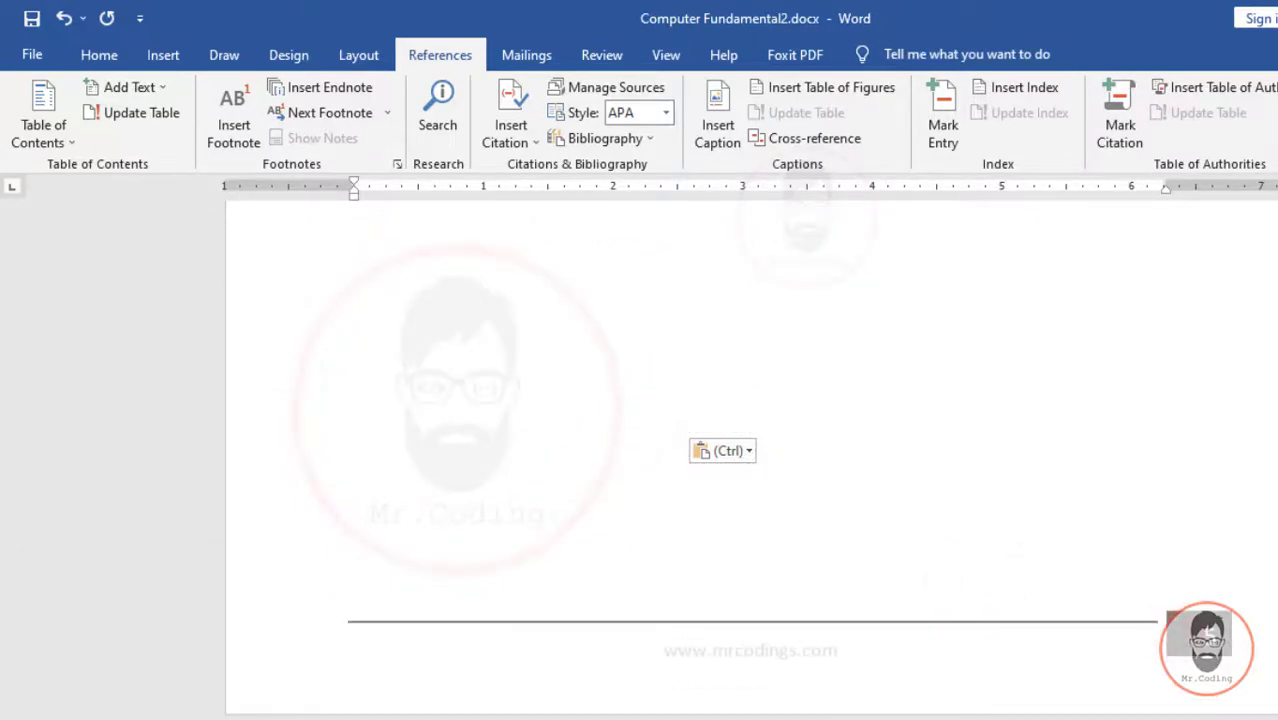
scroll(750, 450, up, 1)
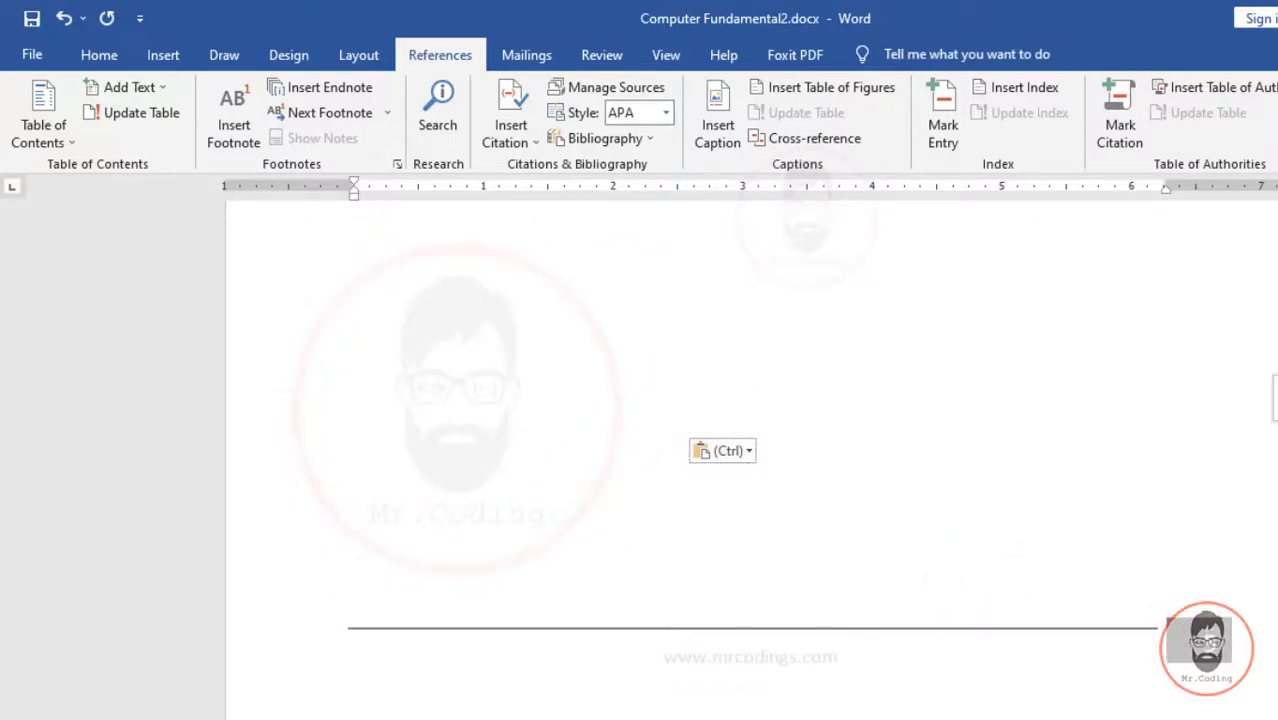
scroll(829, 438, up, 20)
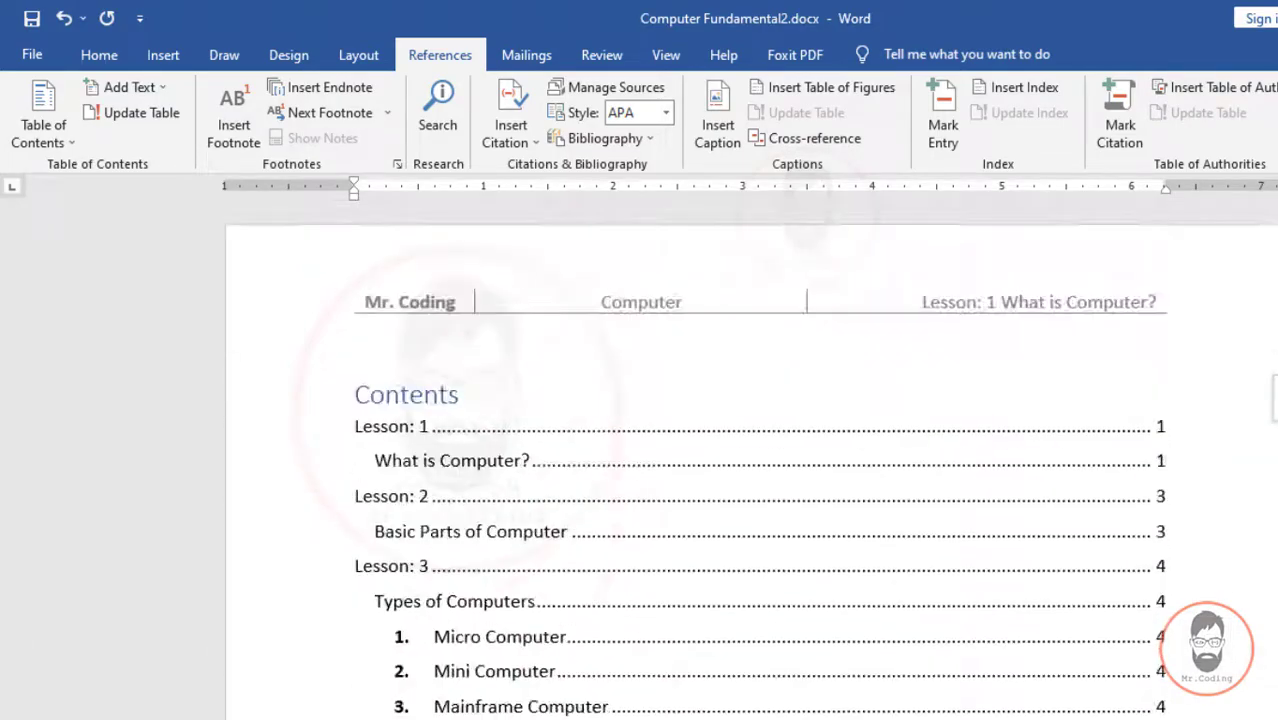
scroll(829, 438, down, 1)
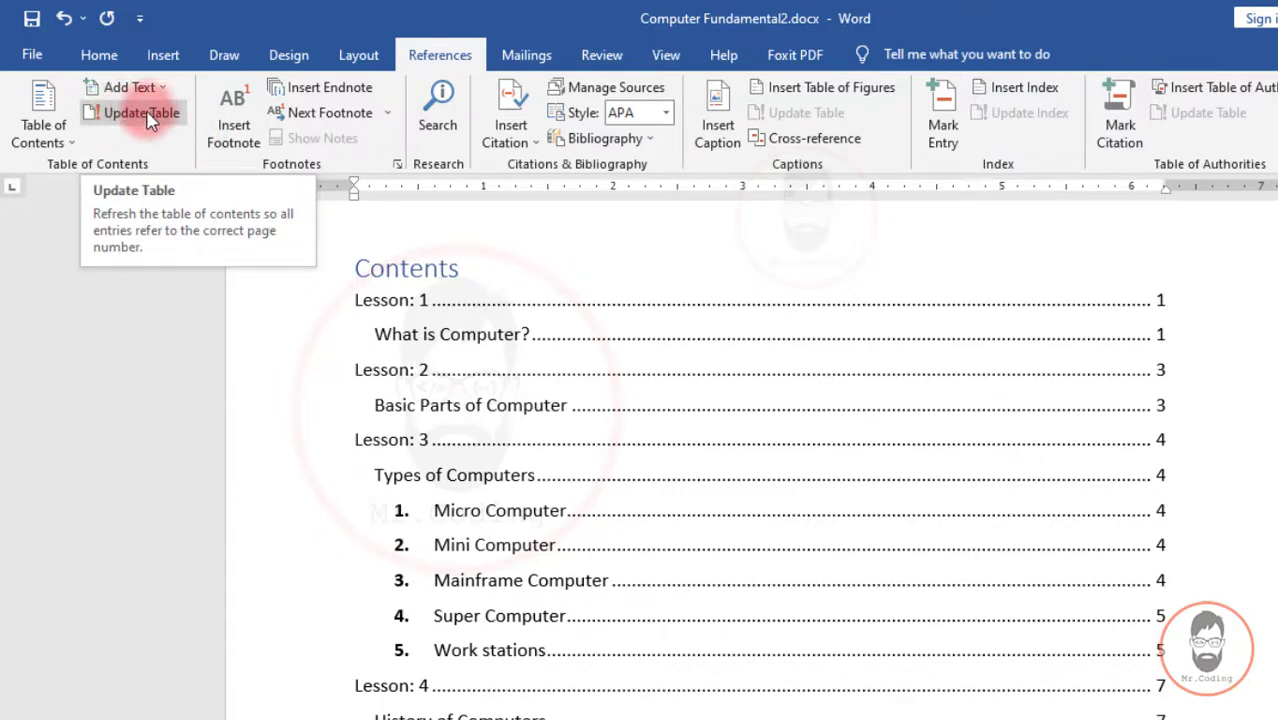
click(140, 113)
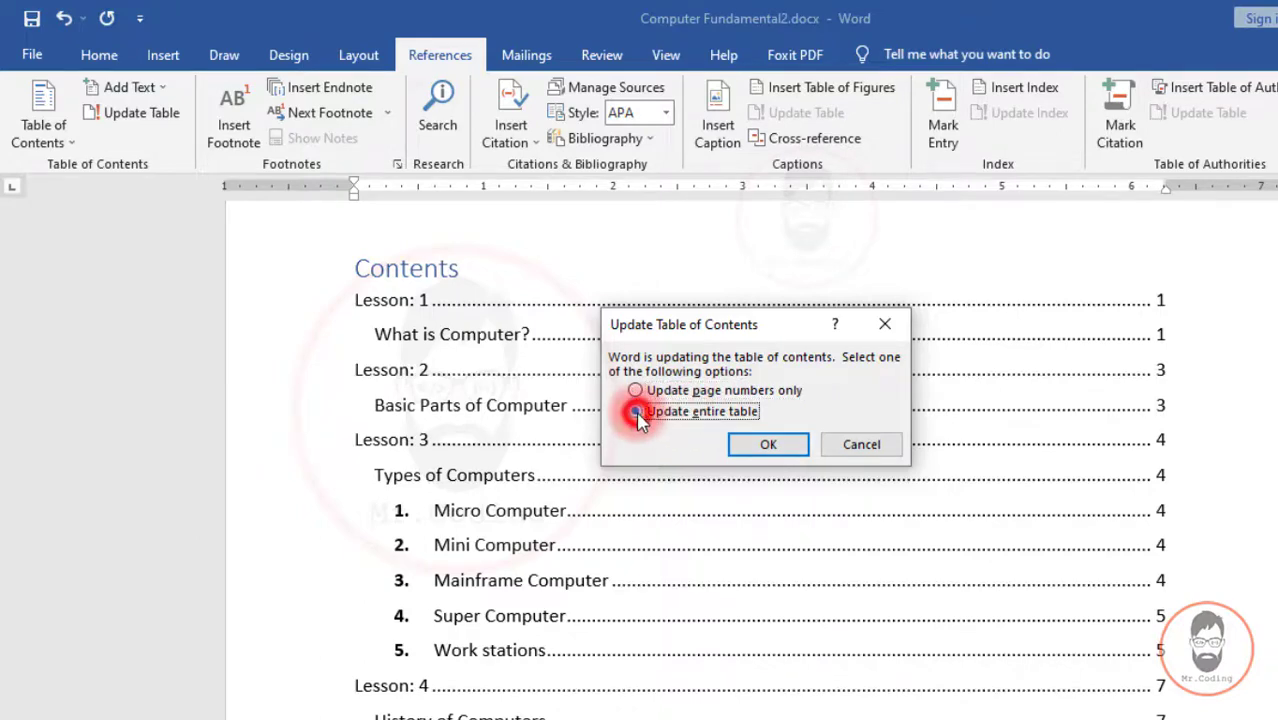
click(766, 443)
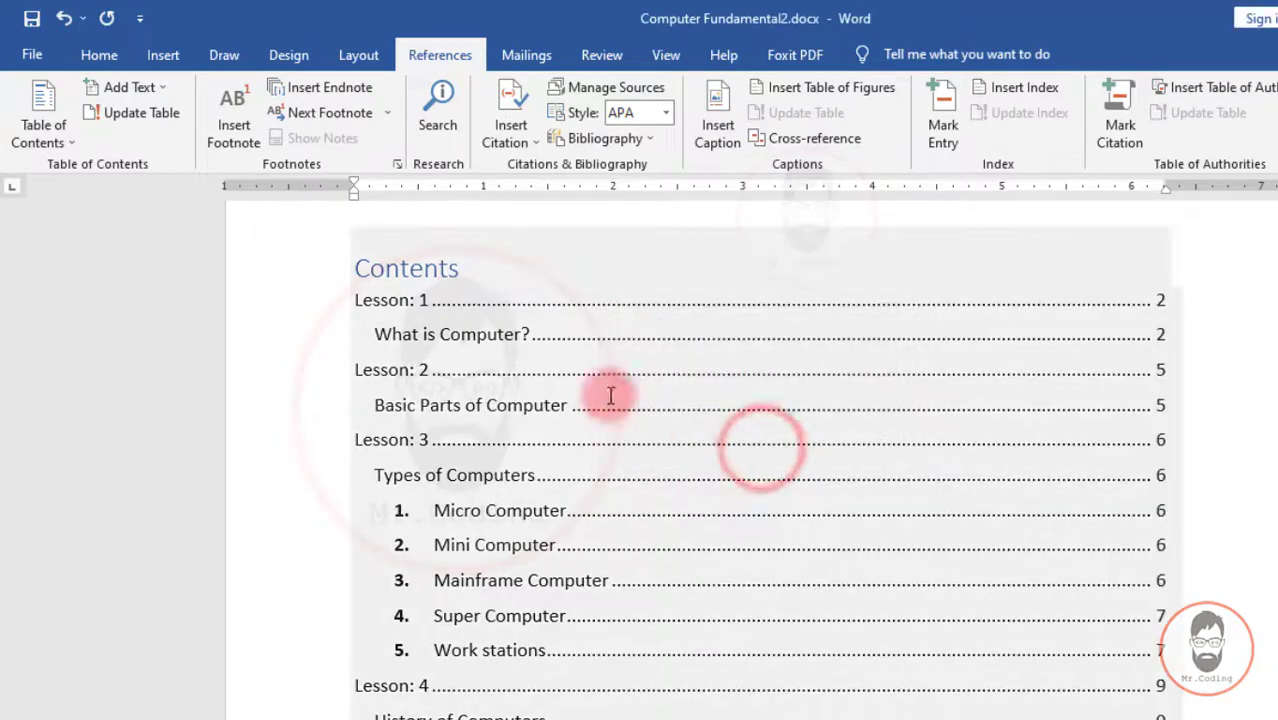
- Add a new line reading "Old Computer" in Lesson 1, above the paragraph beginning "Early computers were only meant"
click(482, 375)
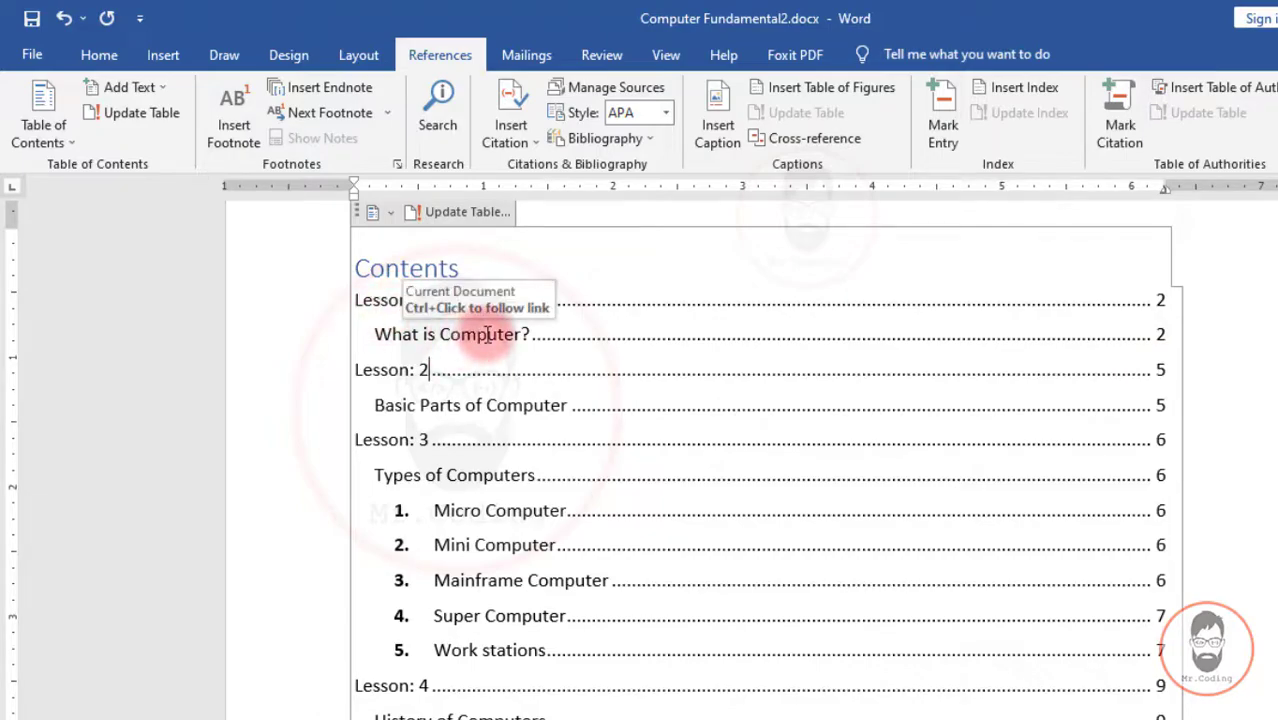
scroll(487, 334, down, 20)
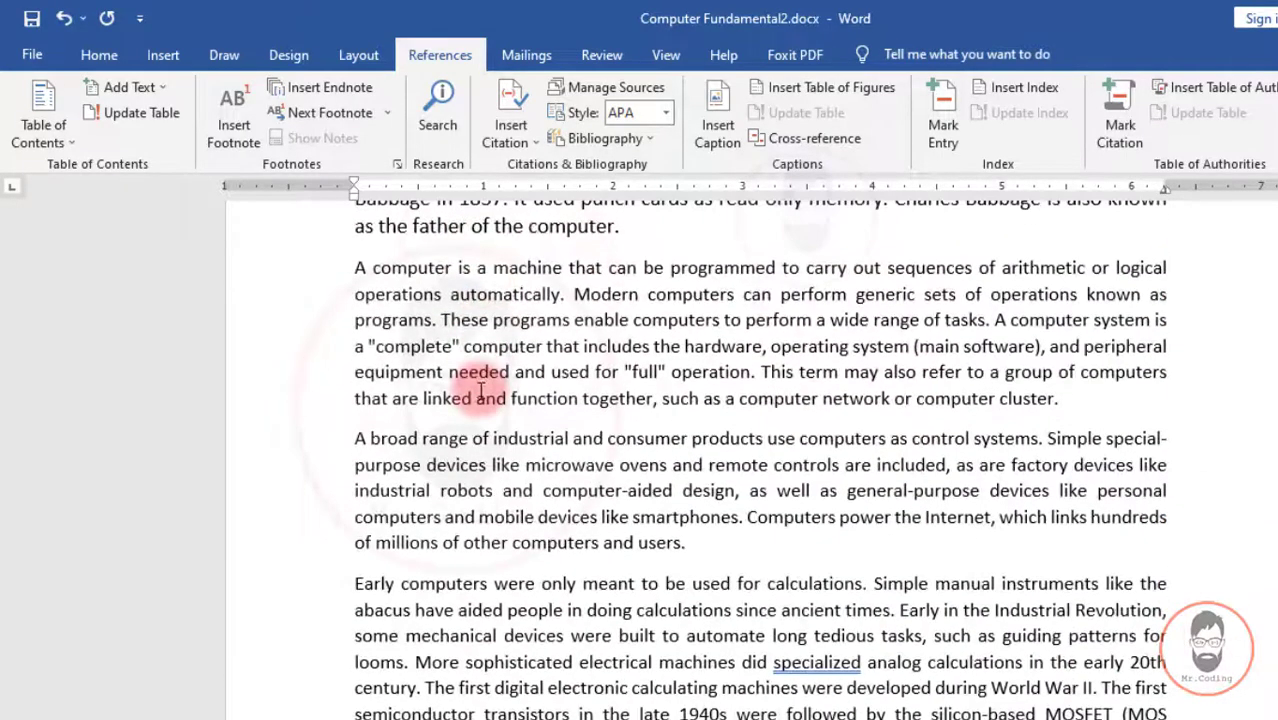
scroll(478, 390, down, 20)
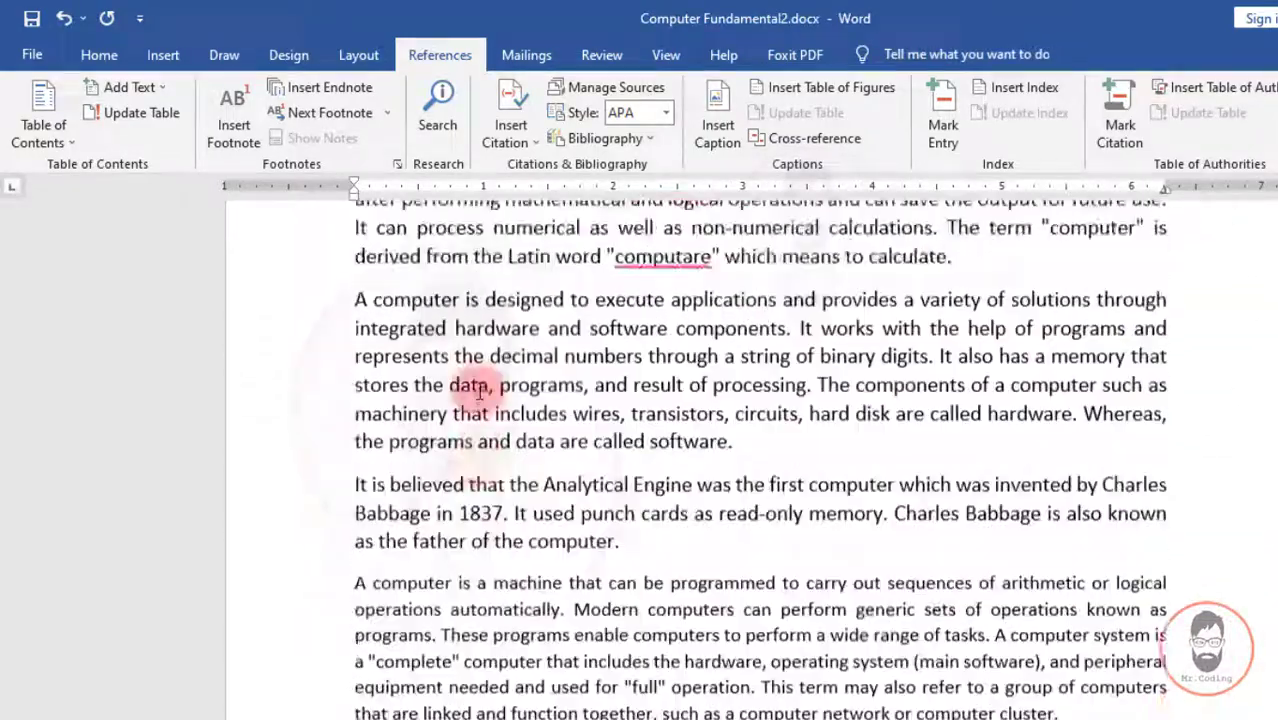
scroll(480, 392, down, 20)
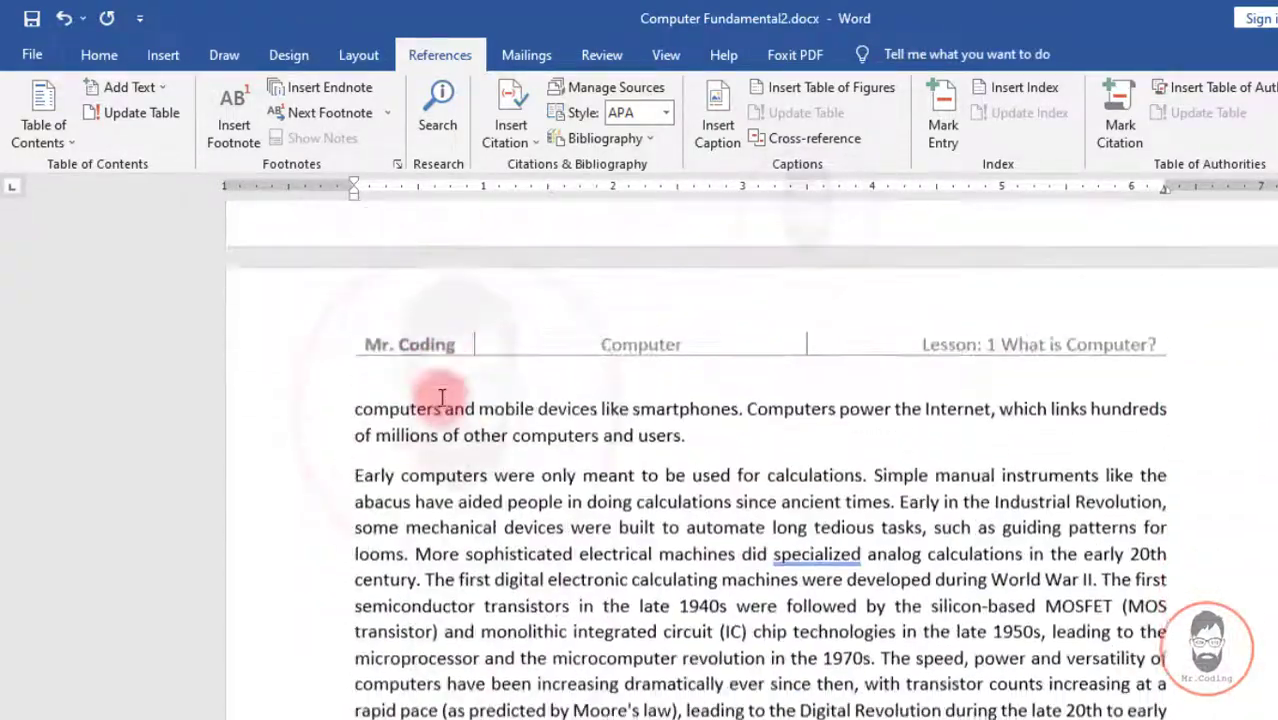
click(690, 437)
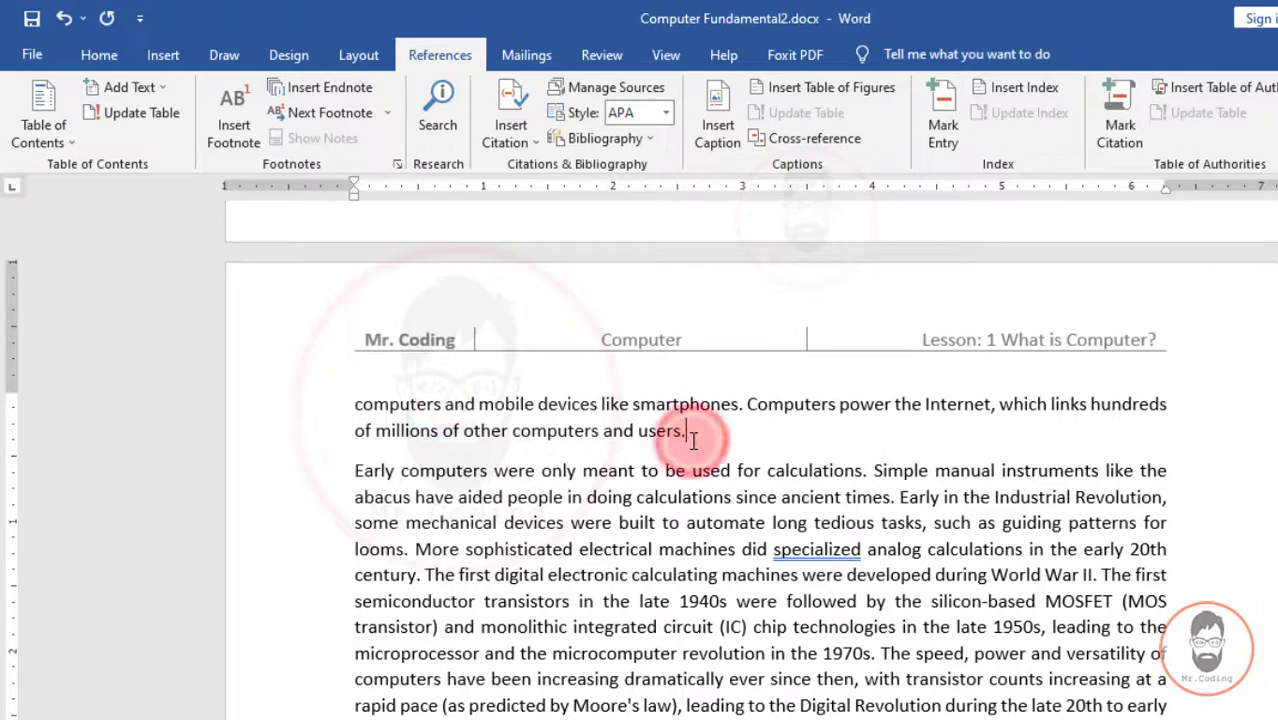
key(Return)
text(Old Co)
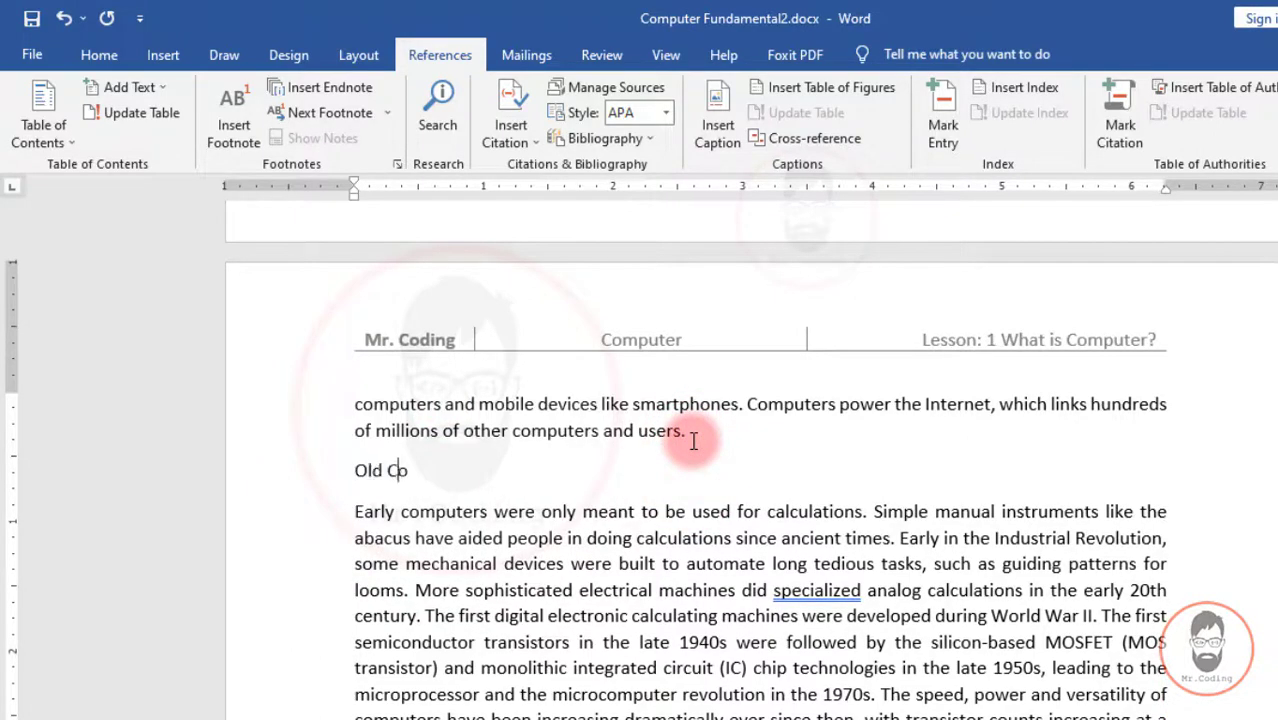
text(mputer)
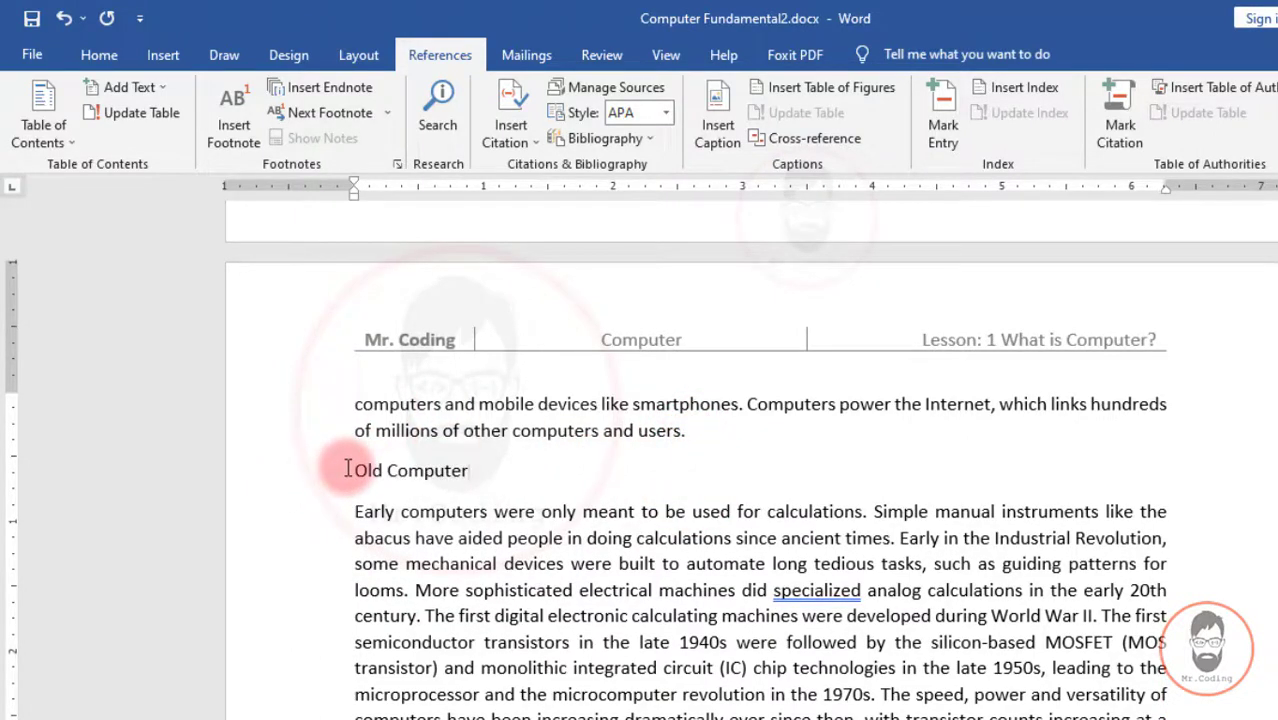
scroll(349, 468, up, 15)
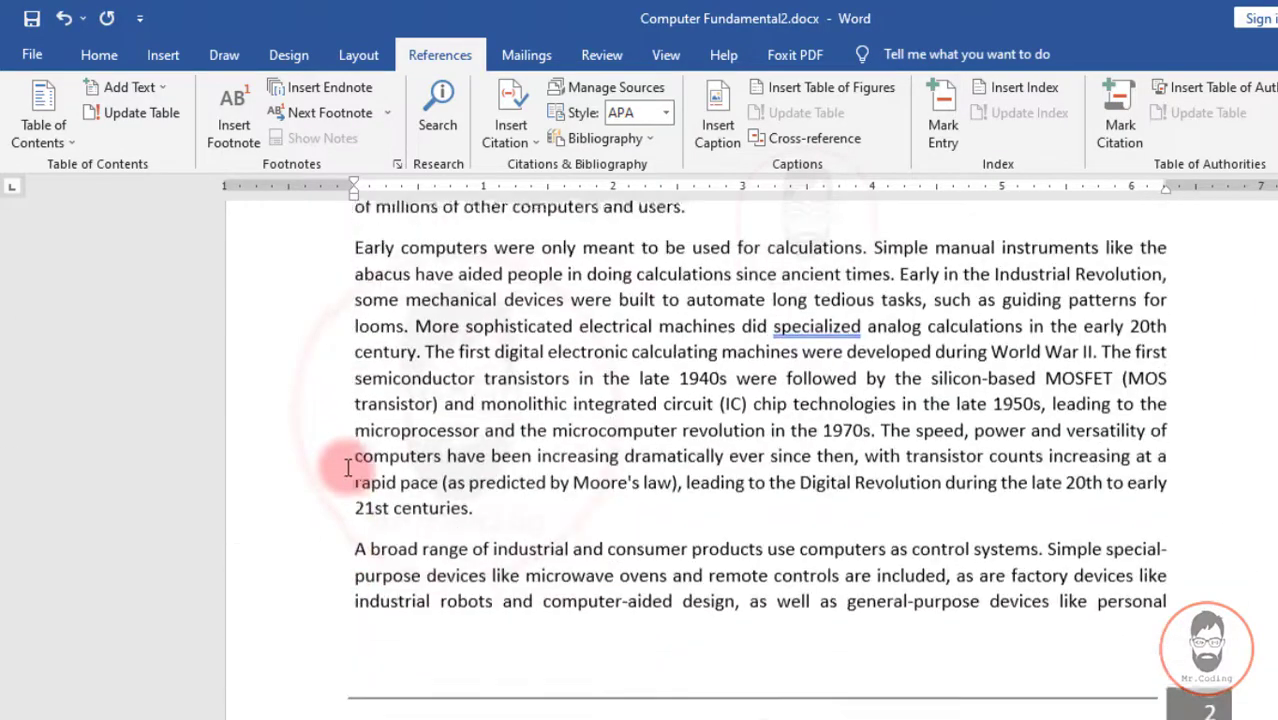
- Apply the Heading 2 style to the "Old Computer" line in Lesson 1
scroll(362, 452, up, 2)
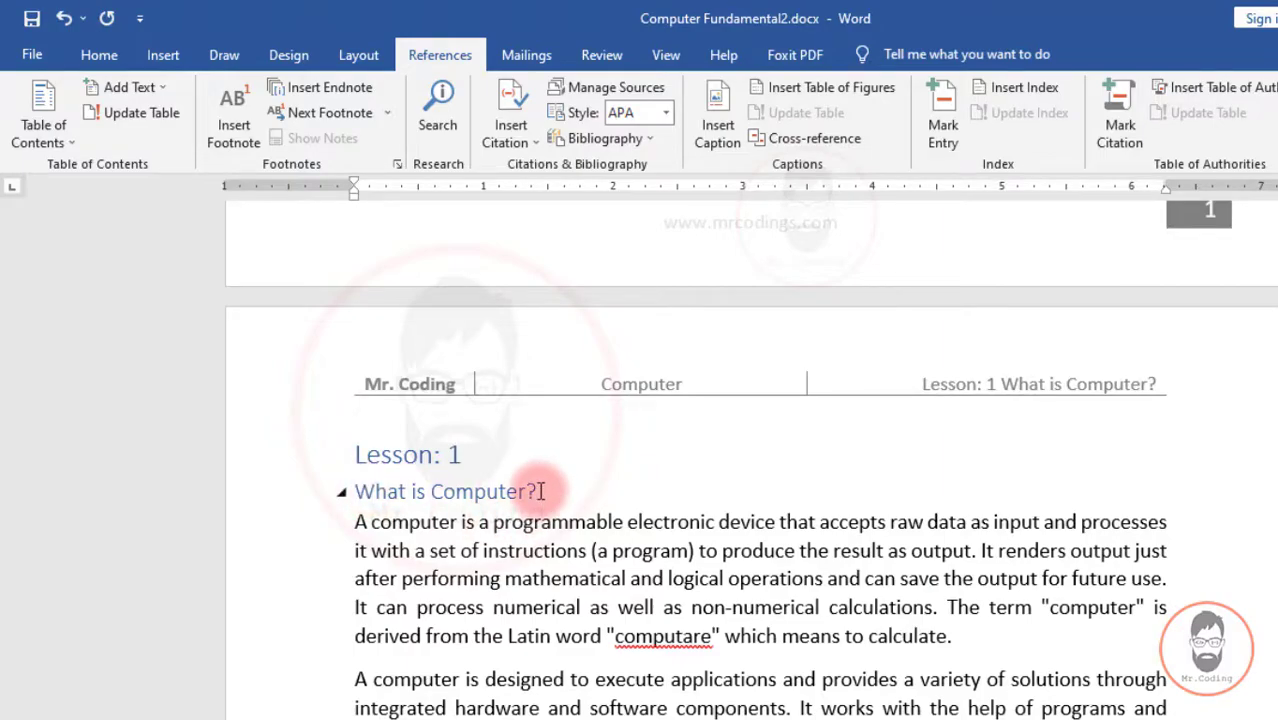
scroll(540, 491, down, 15)
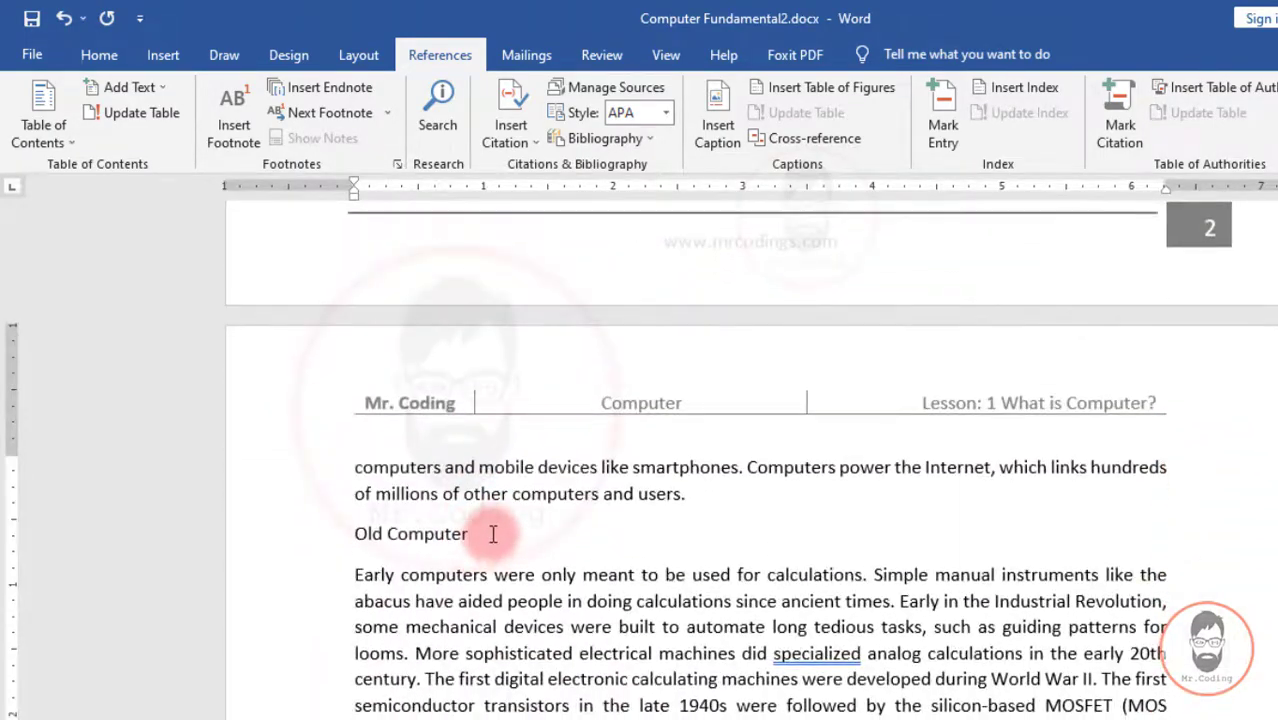
drag(493, 534, 328, 528)
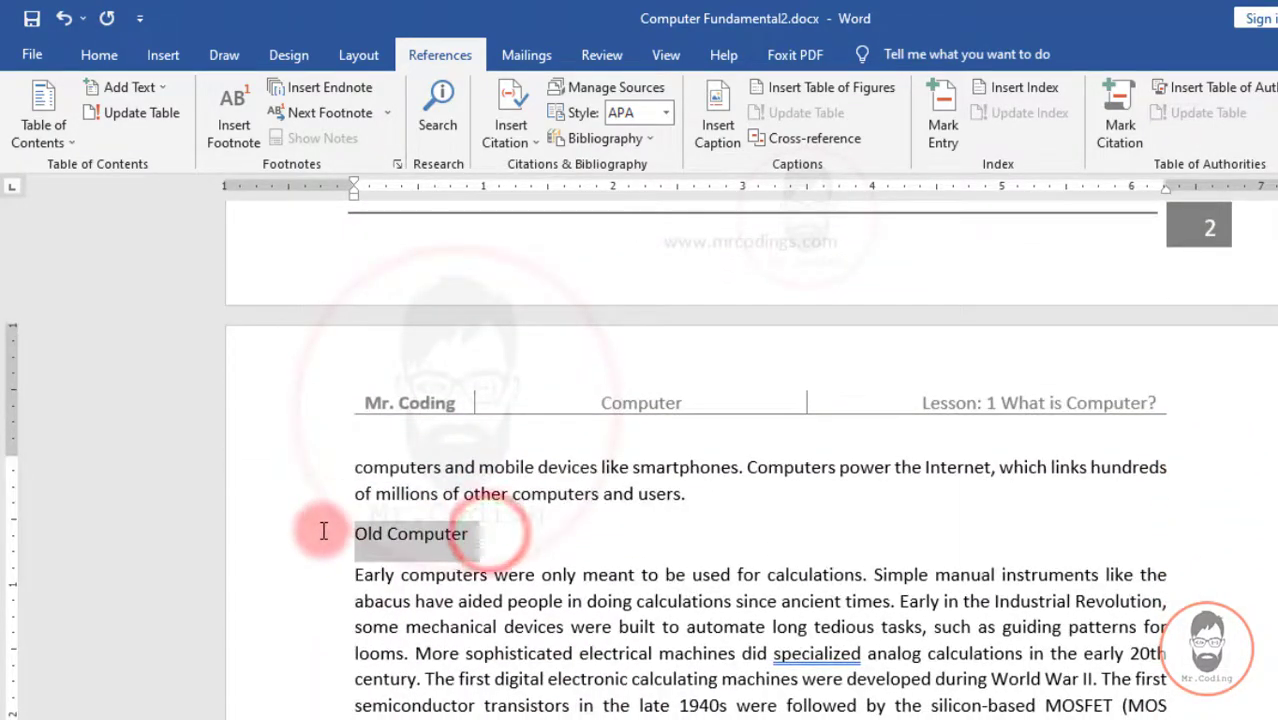
click(80, 57)
click(1075, 108)
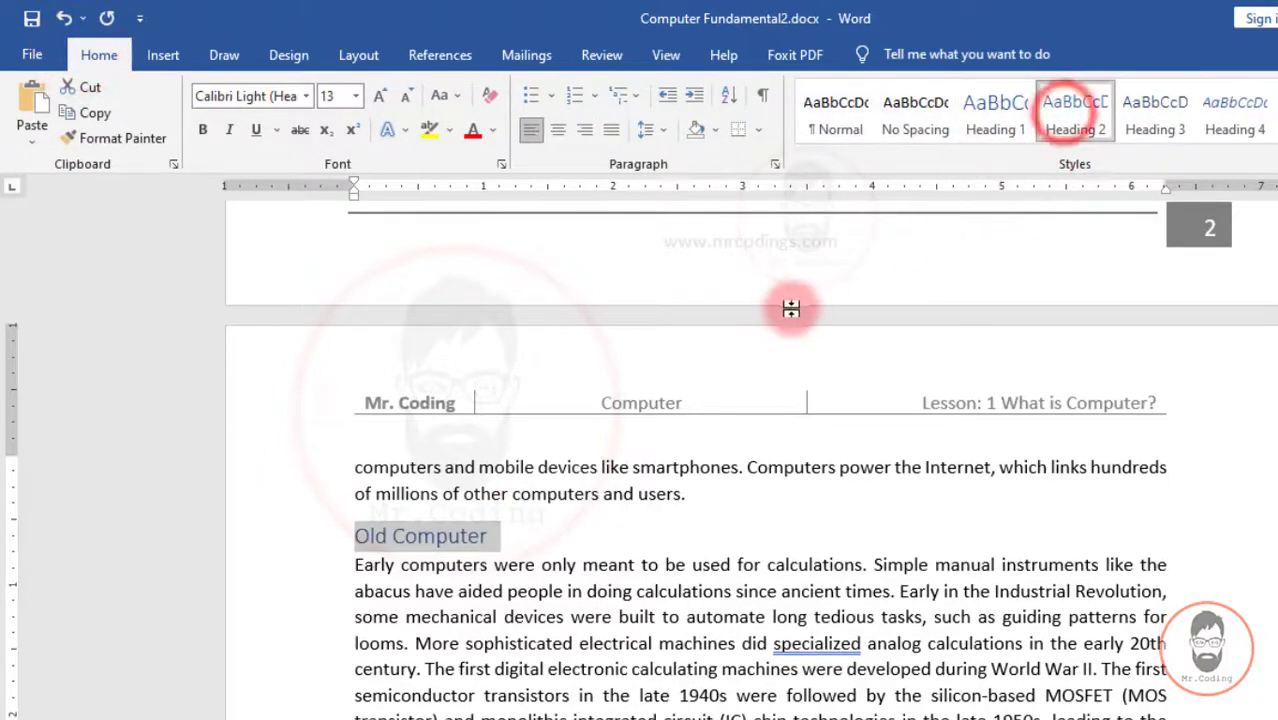
- Update the entire table of contents on the first page to include the new "Old Computer" heading
scroll(776, 439, up, 8)
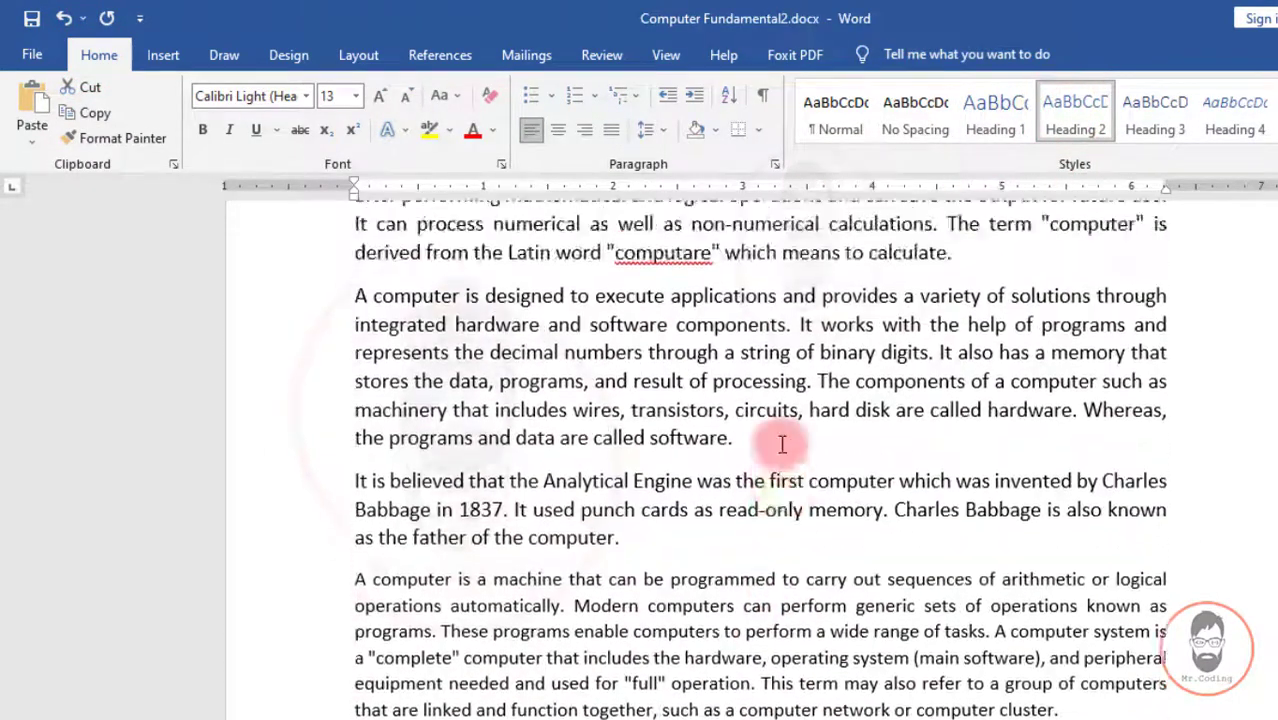
scroll(780, 444, up, 15)
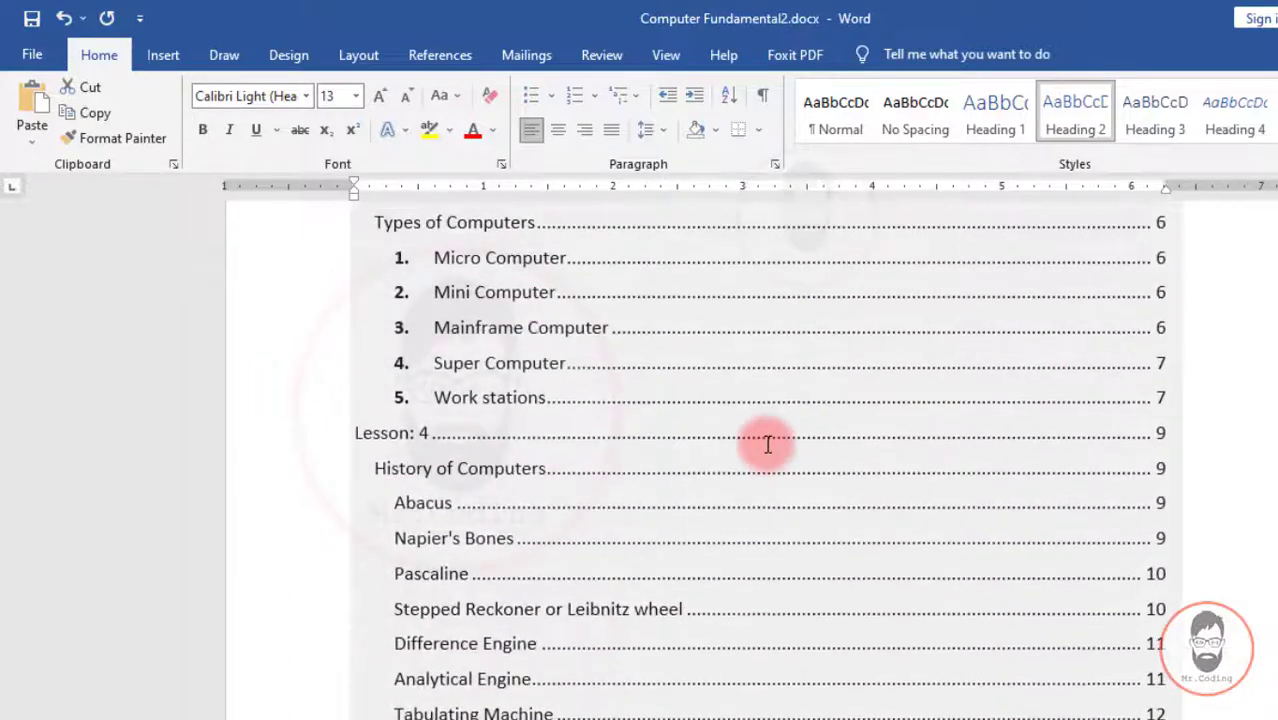
scroll(768, 444, up, 6)
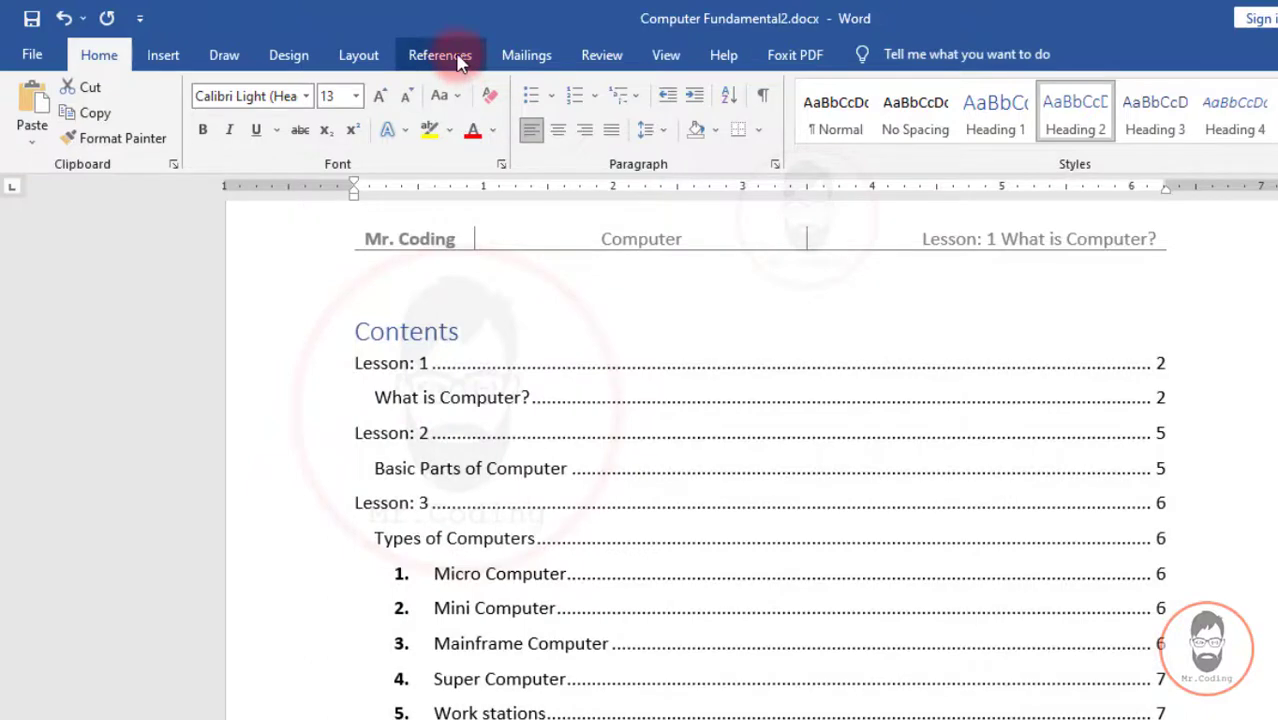
click(440, 56)
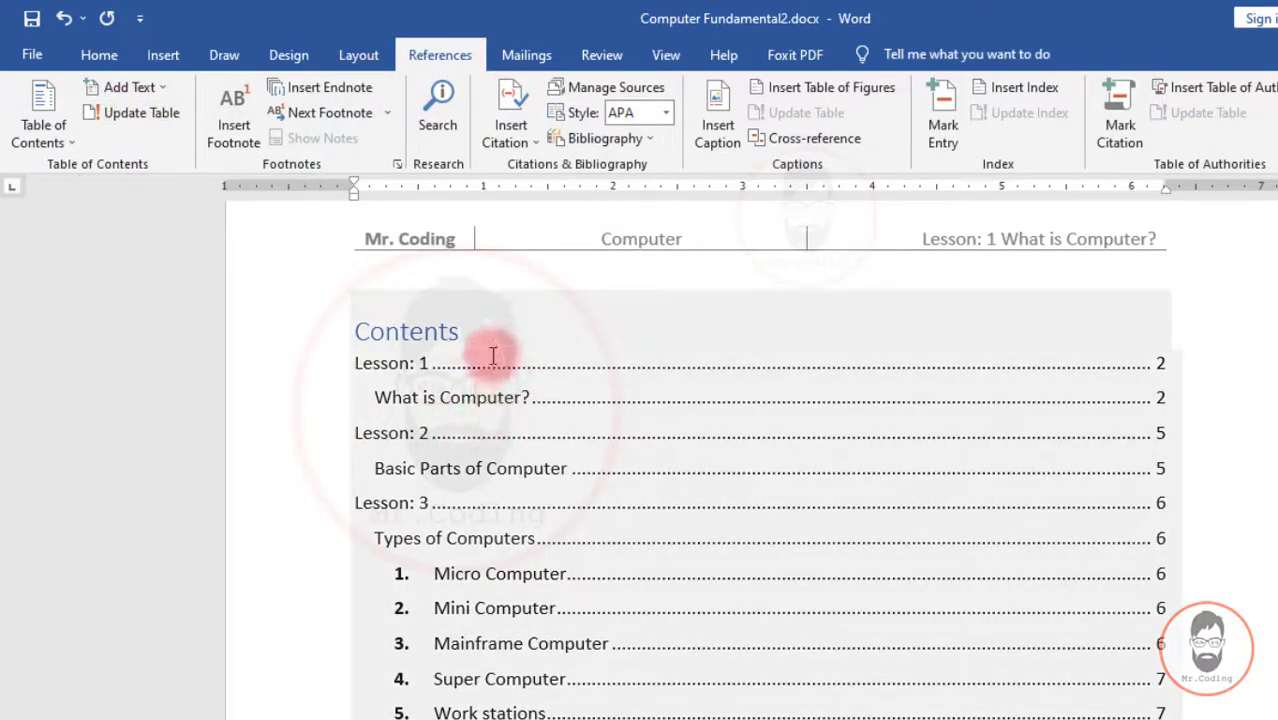
click(606, 362)
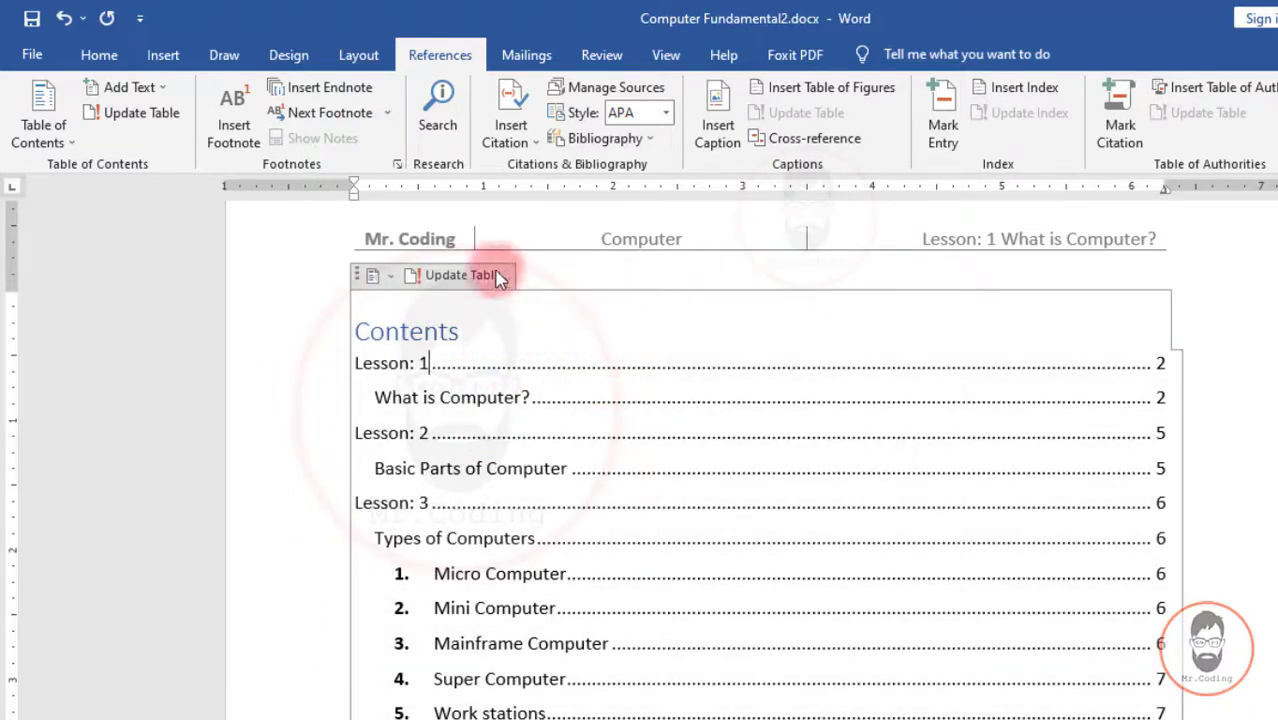
click(449, 280)
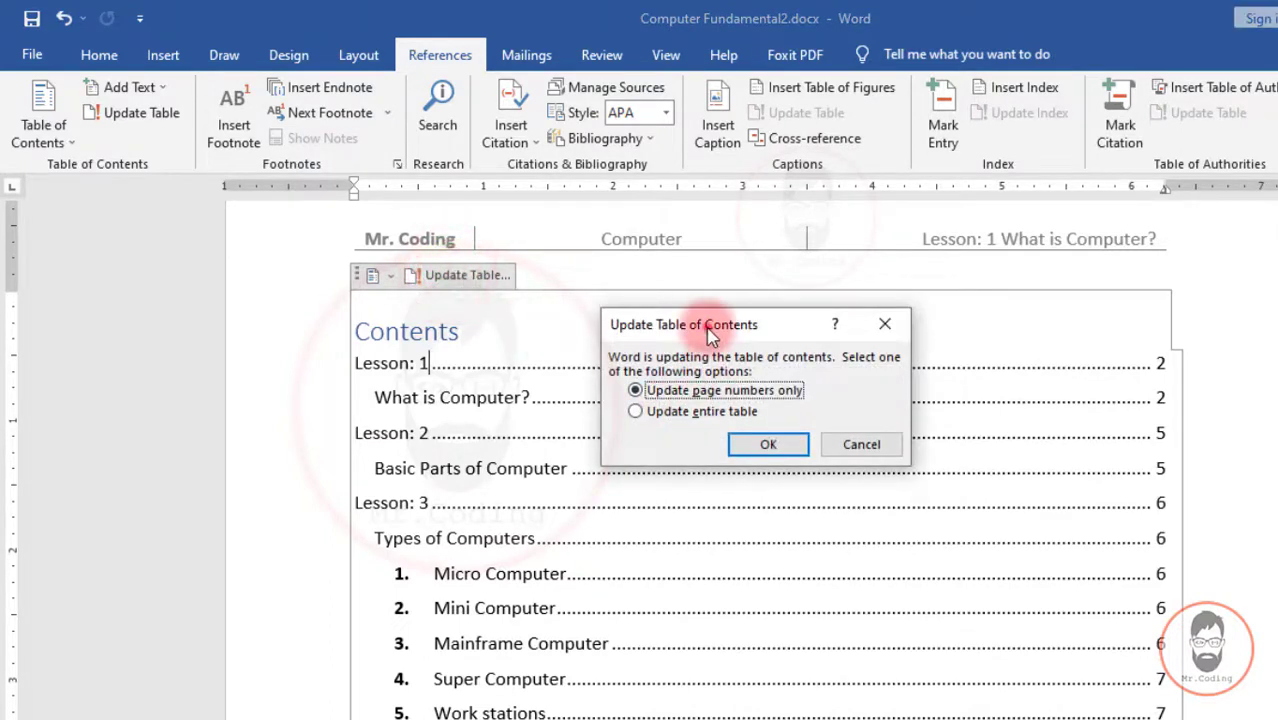
drag(709, 334, 794, 304)
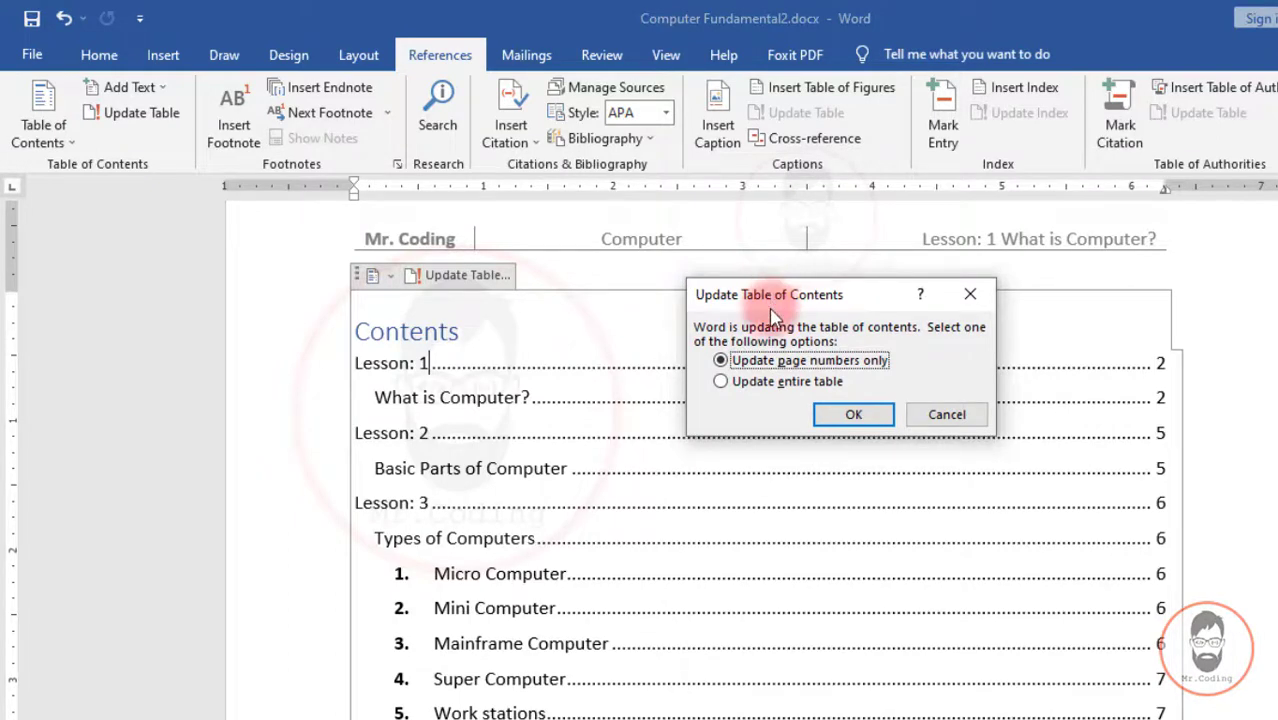
click(755, 388)
click(849, 418)
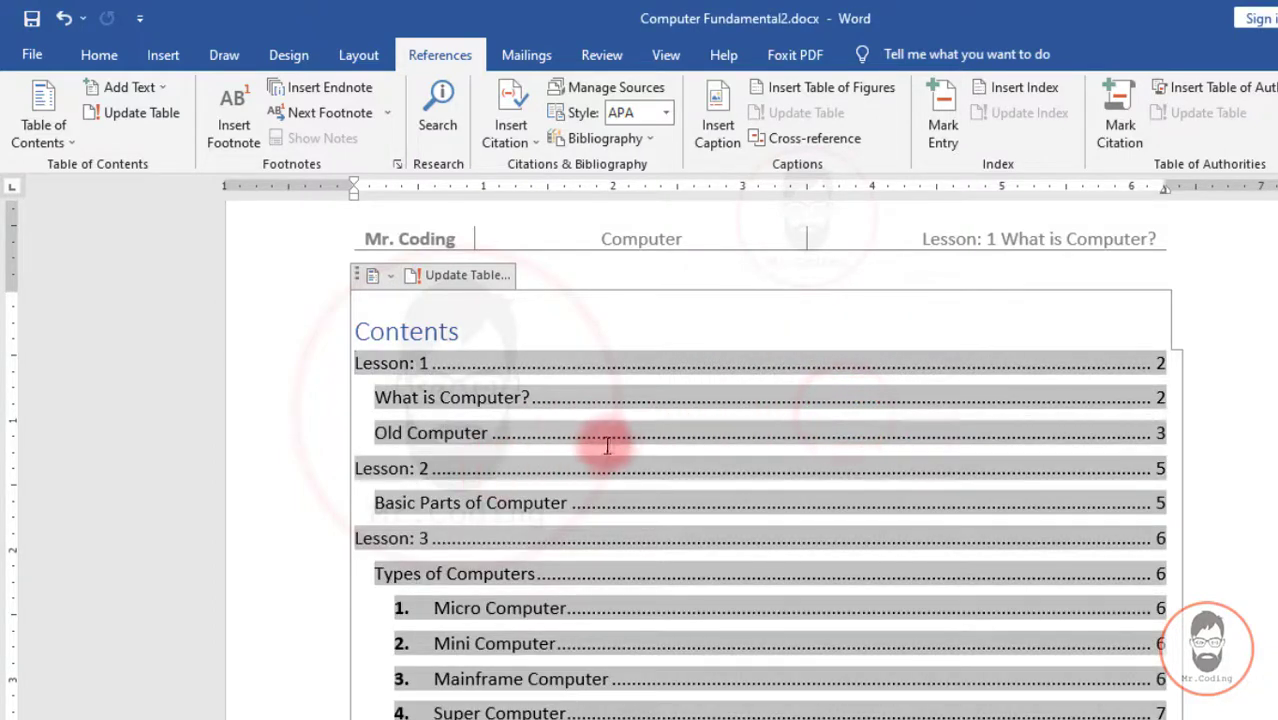
click(612, 438)
click(499, 405)
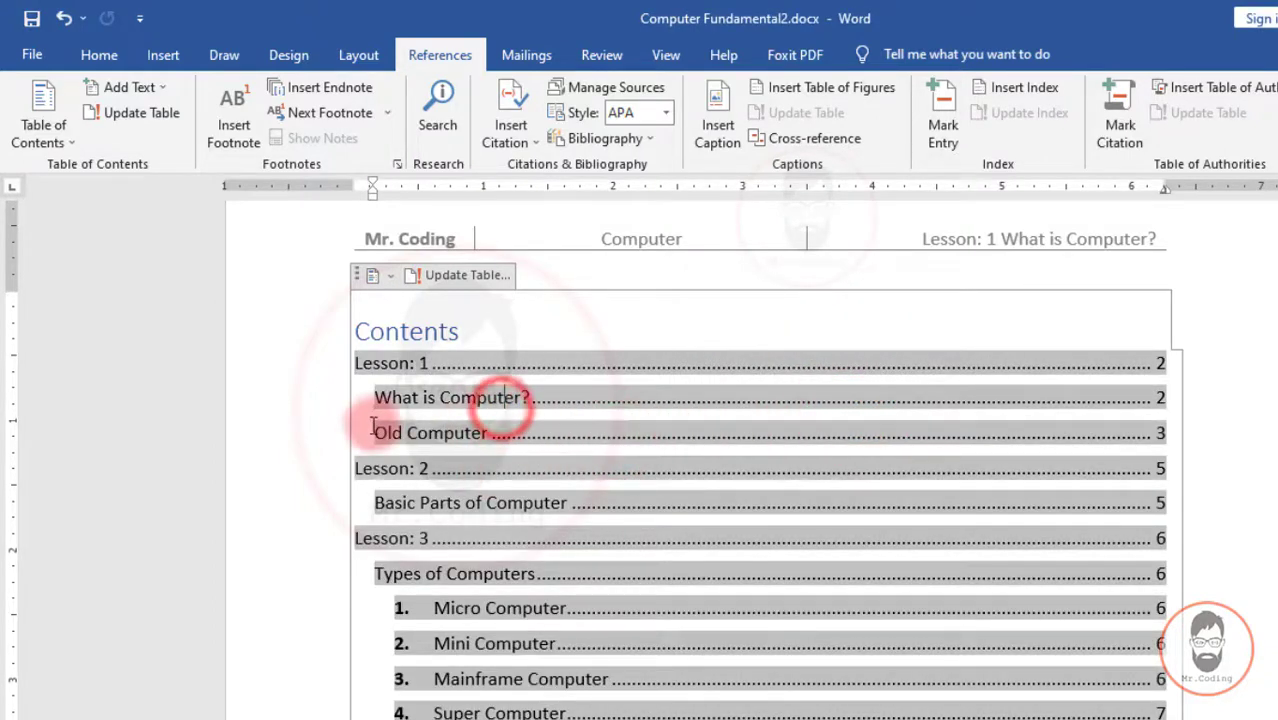
key(Up)
key(Up)
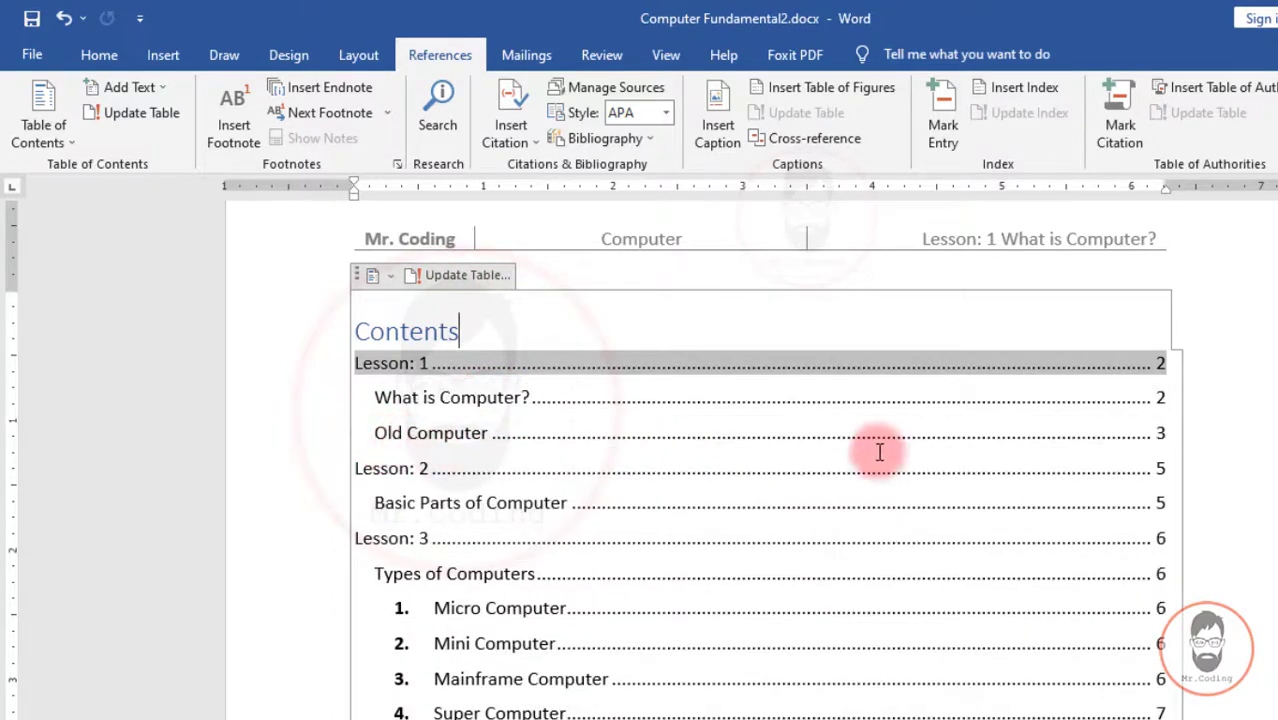
- Replace the table of contents with a custom one that has Show page numbers turned off
scroll(585, 358, up, 1)
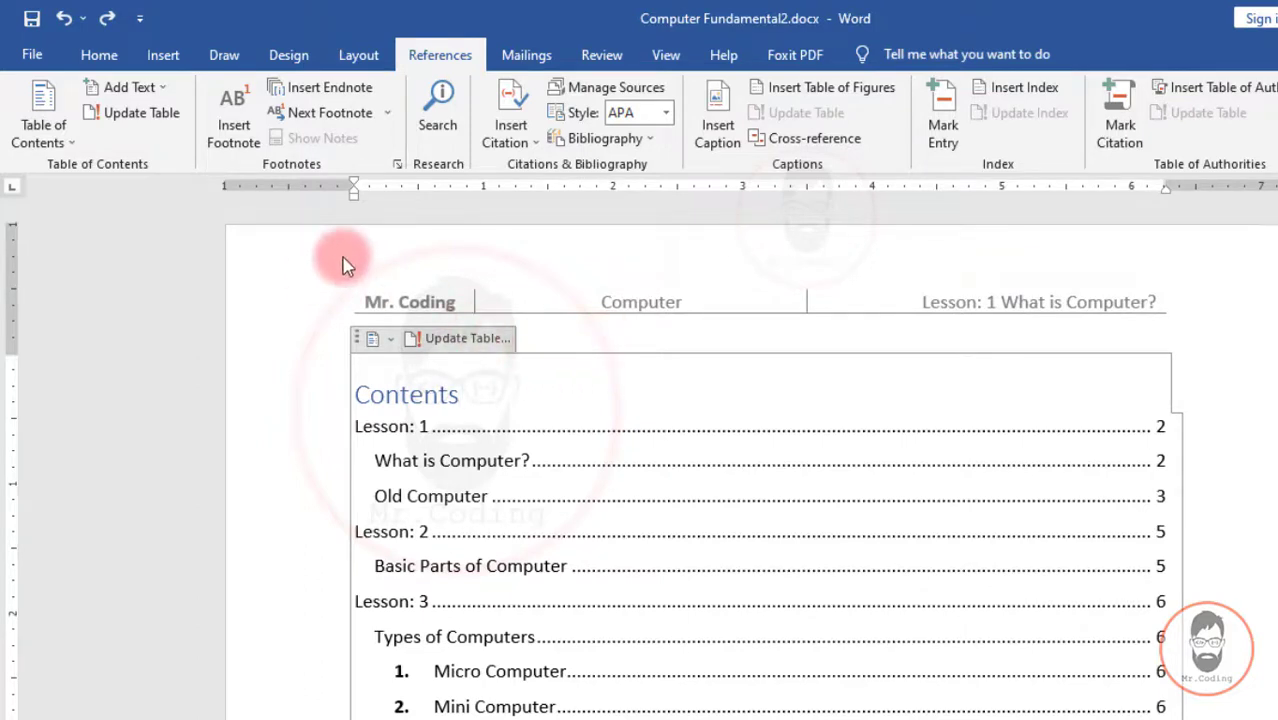
click(45, 130)
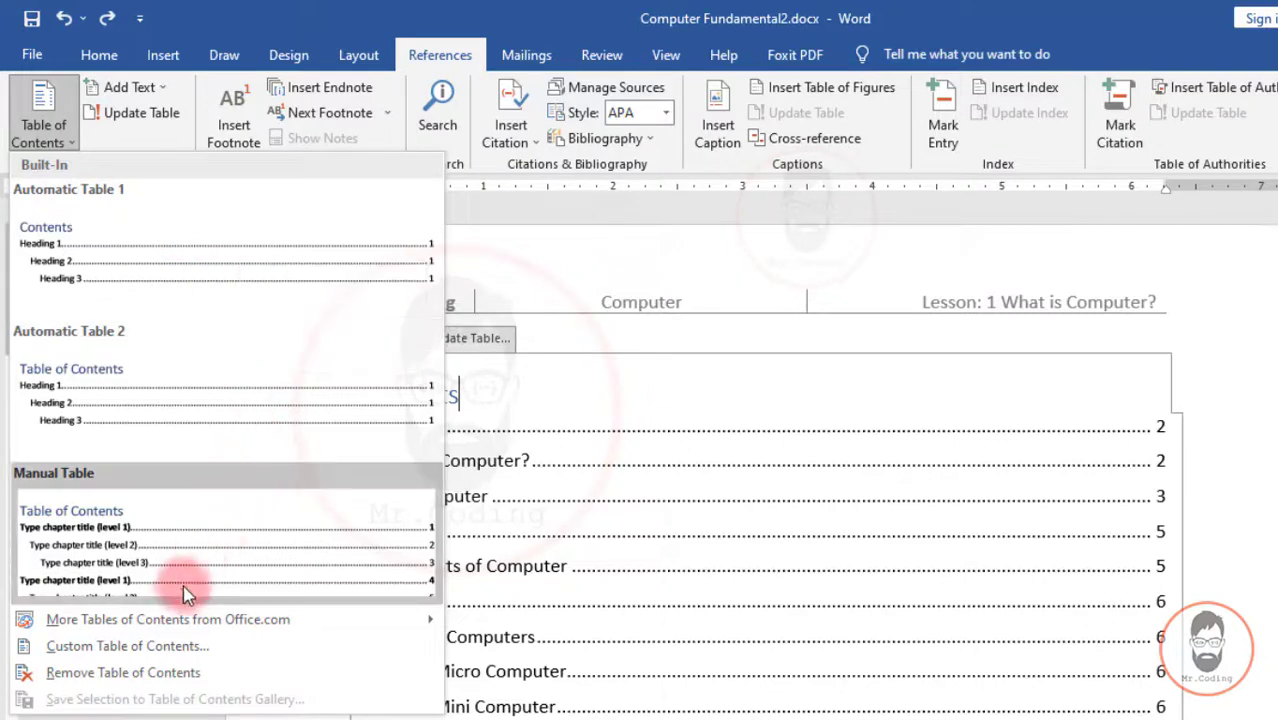
click(150, 647)
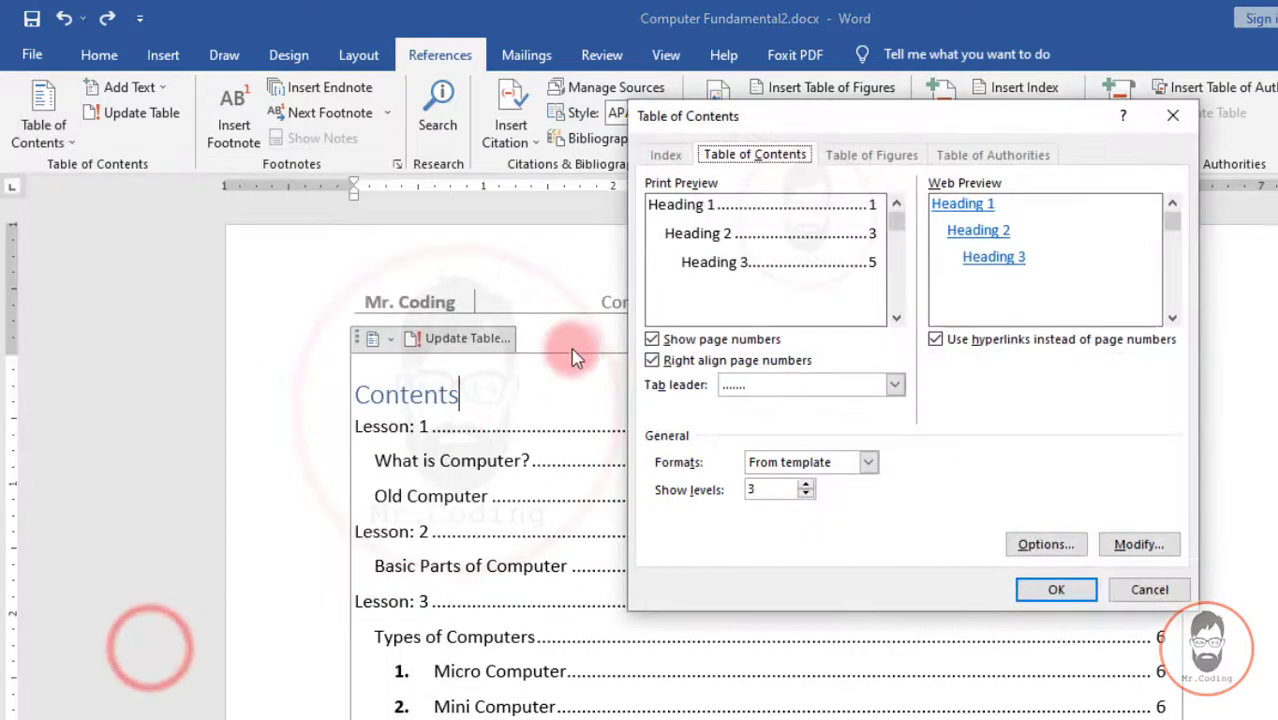
drag(828, 125, 913, 200)
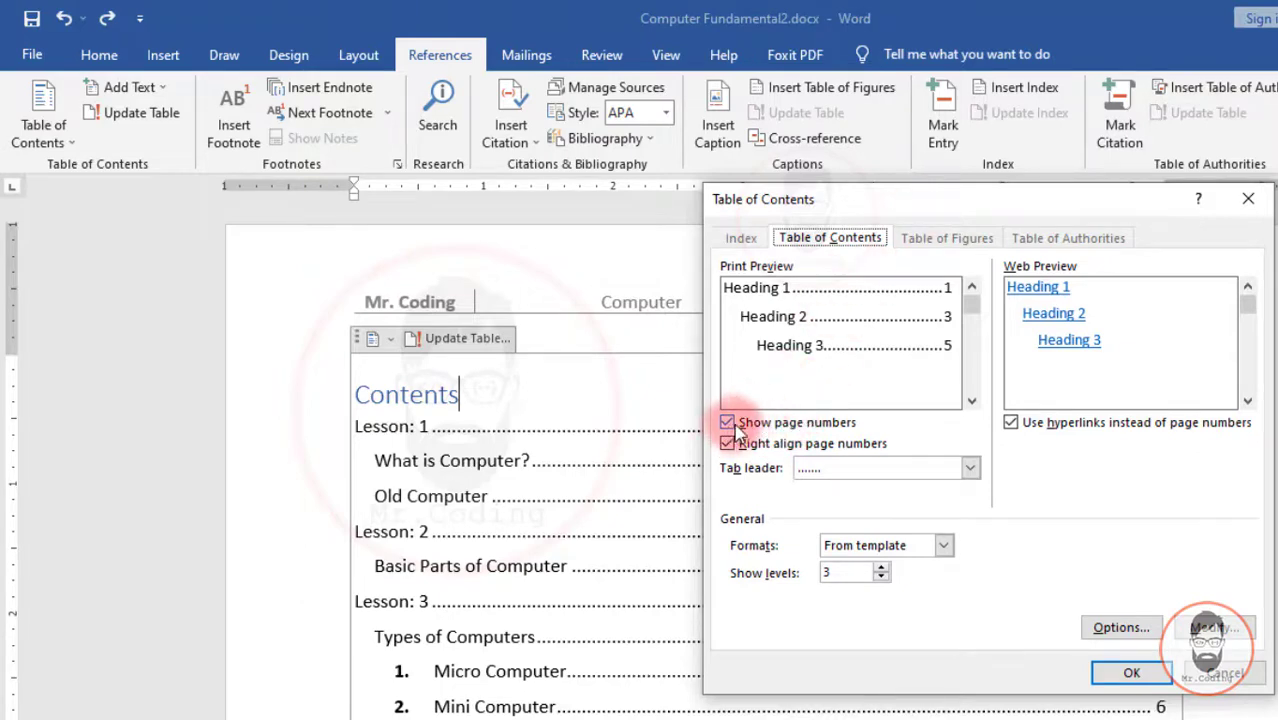
drag(880, 212, 657, 245)
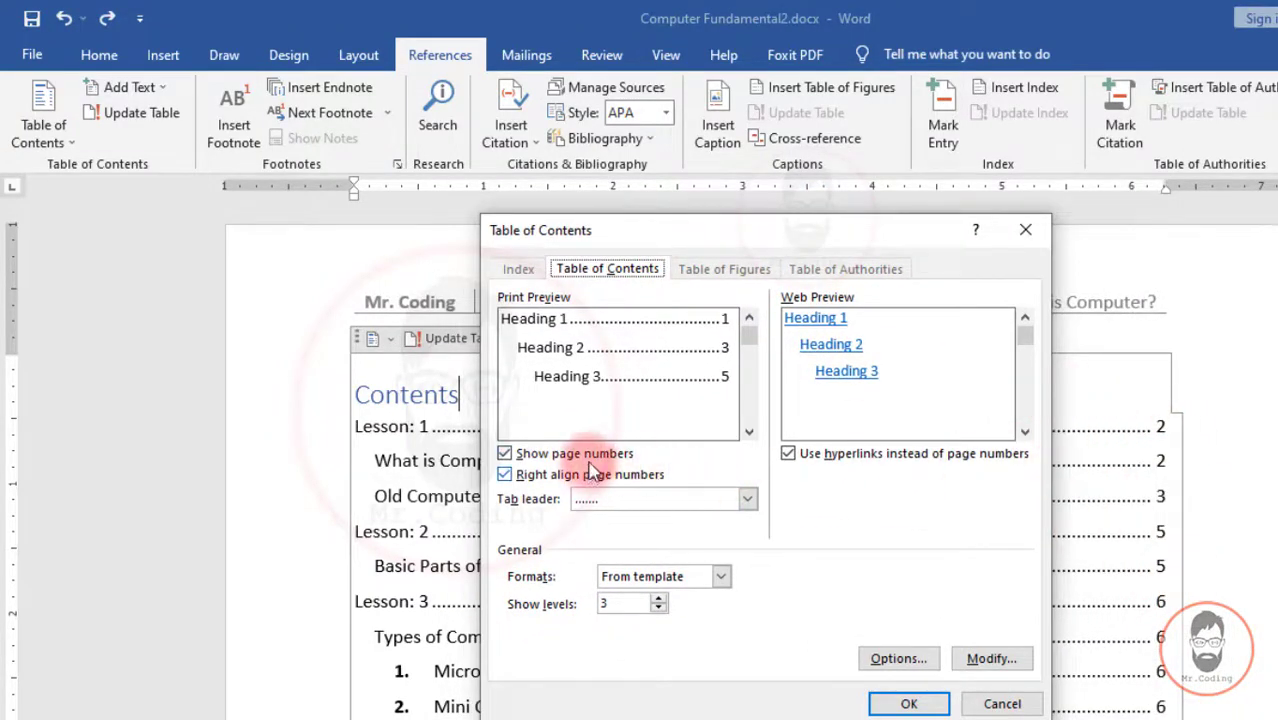
click(505, 454)
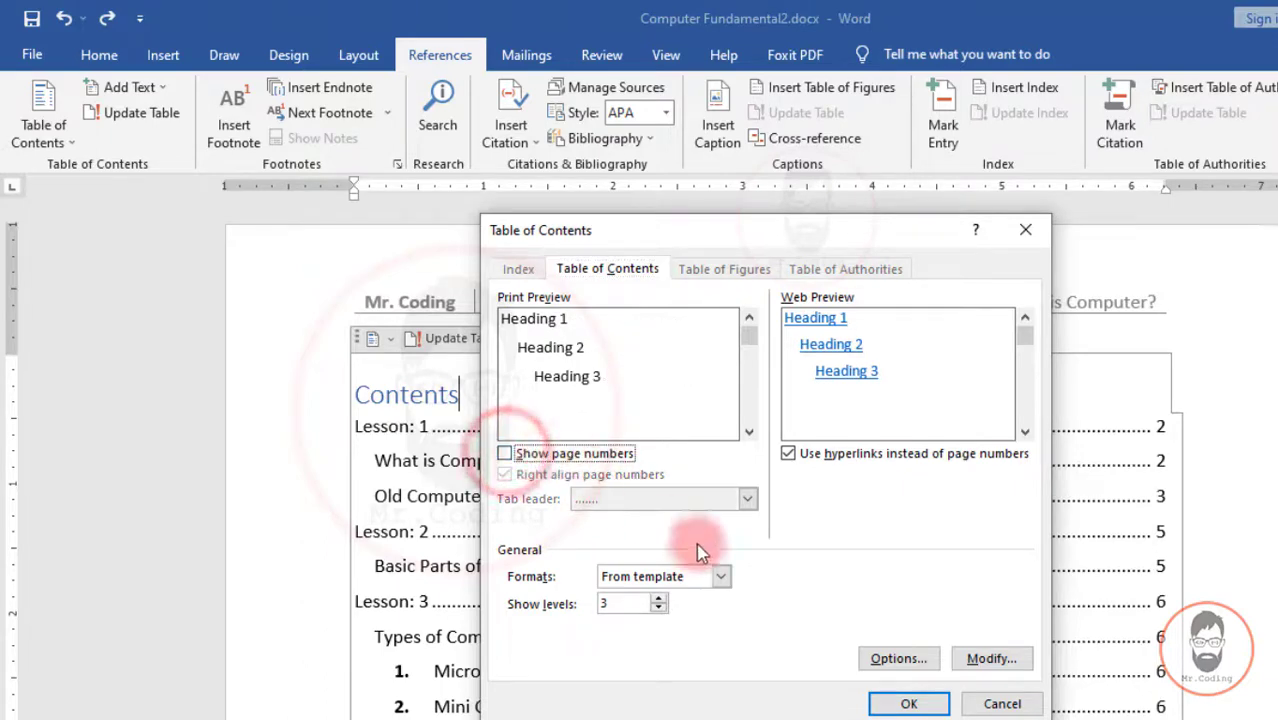
click(877, 705)
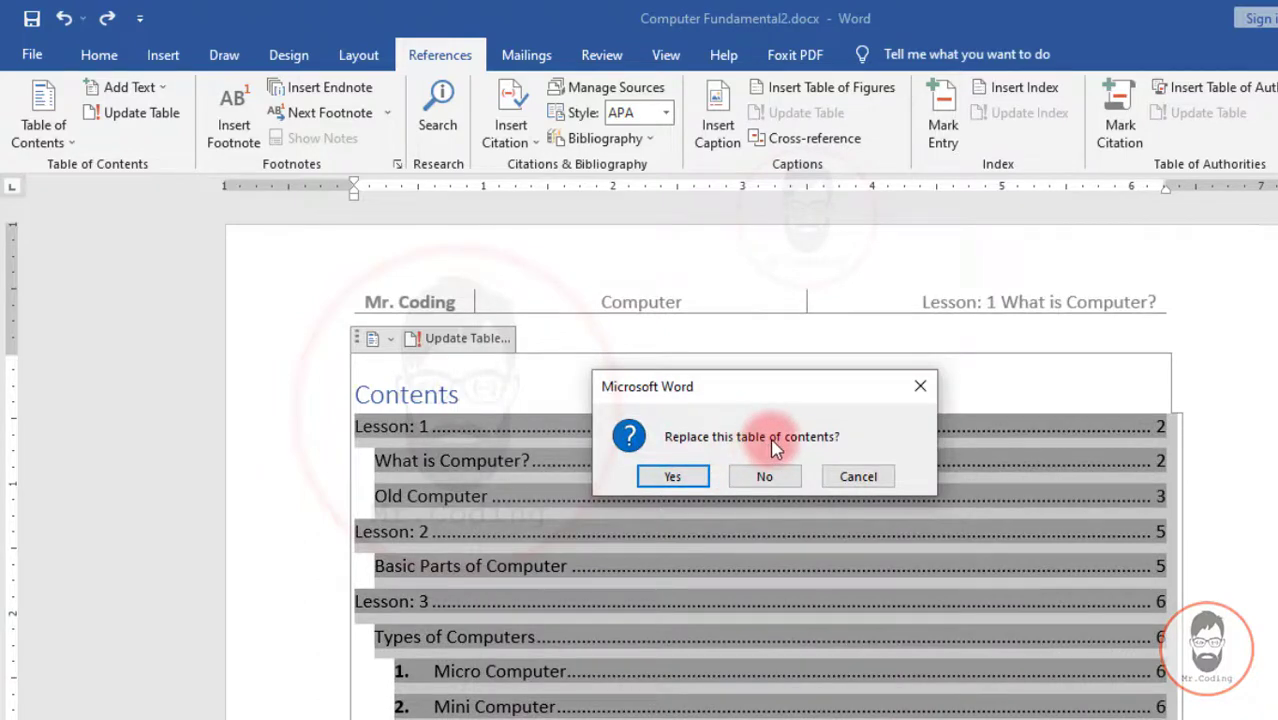
click(672, 477)
scroll(619, 448, up, 5)
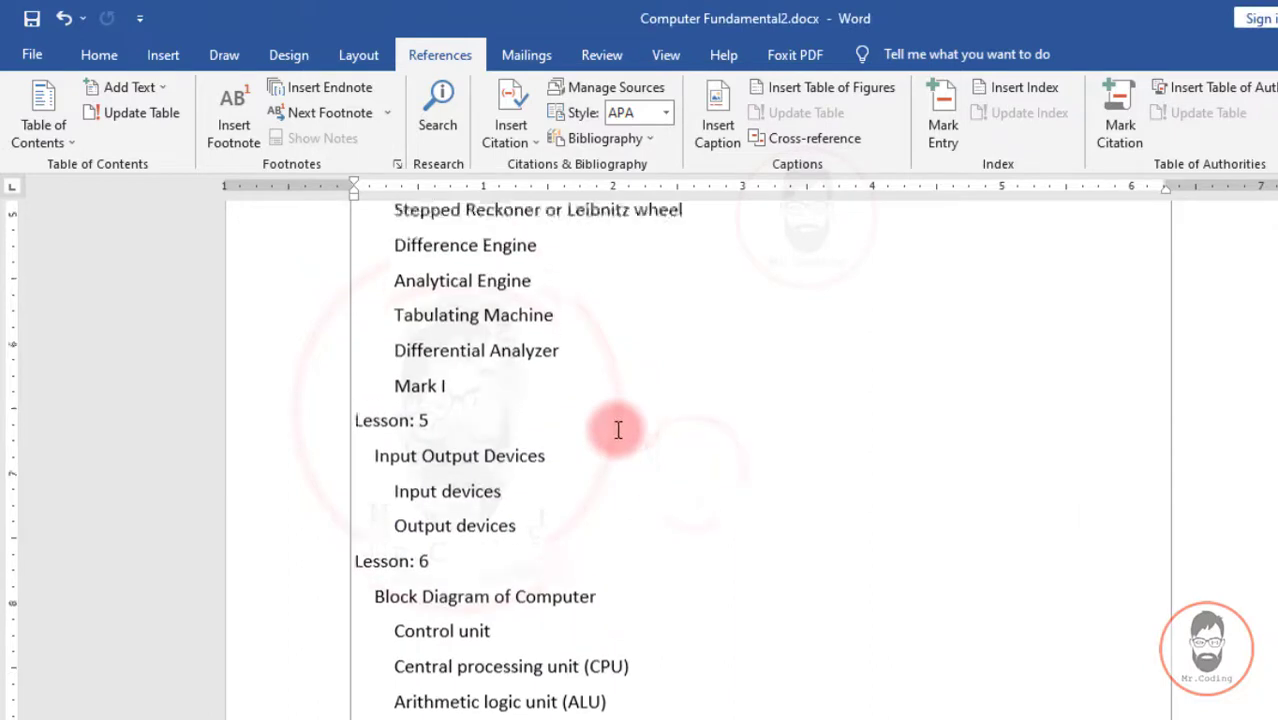
scroll(618, 430, up, 5)
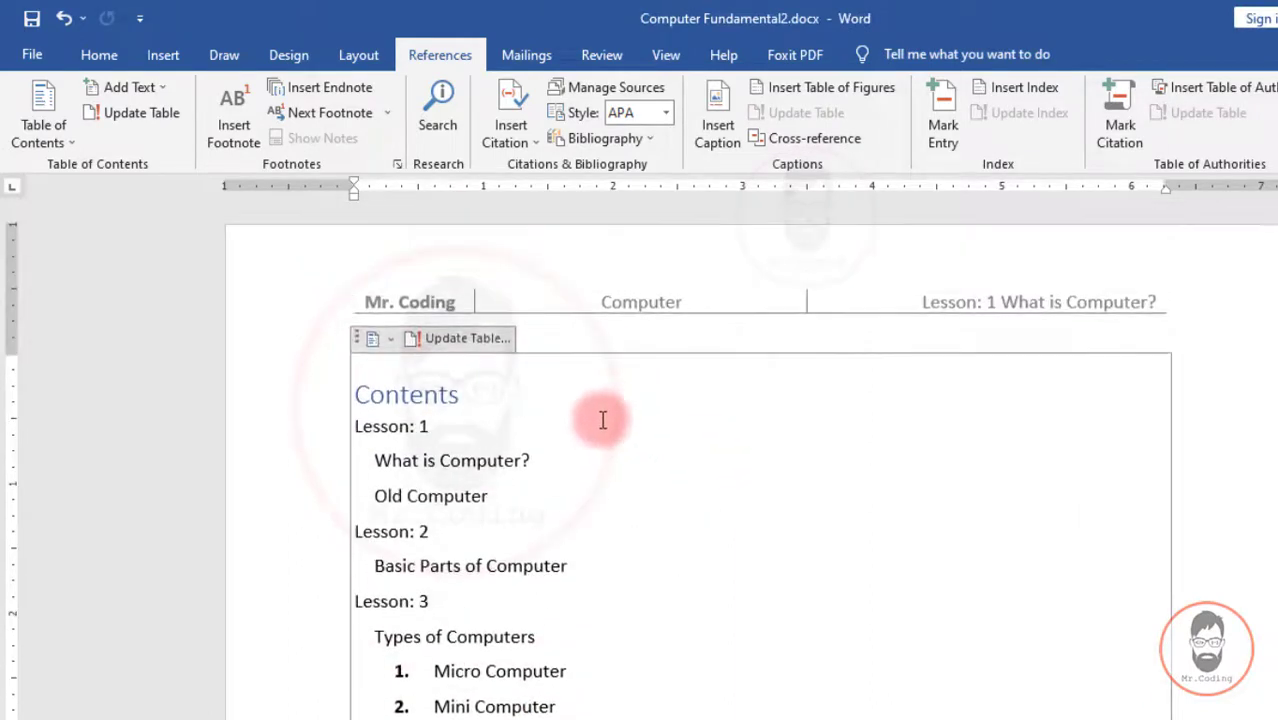
- Replace the table of contents with a custom one that shows right-aligned page numbers with a dotted tab leader and three levels
click(66, 140)
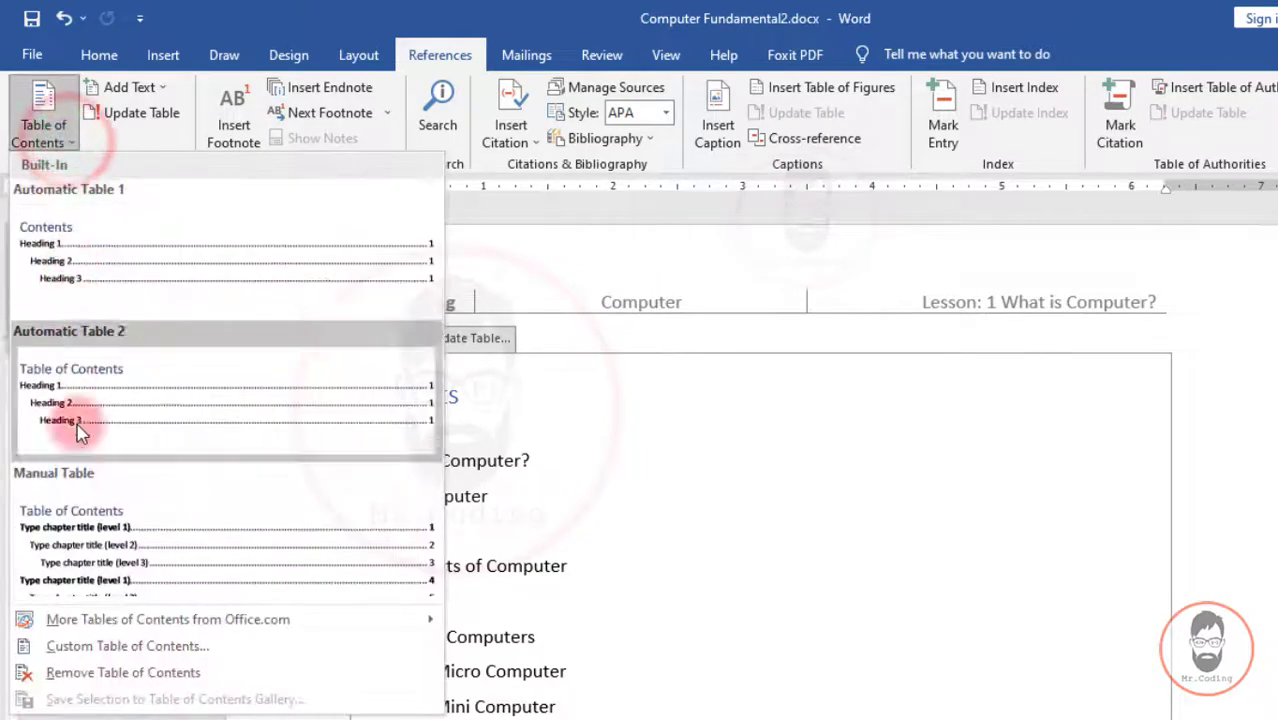
click(148, 646)
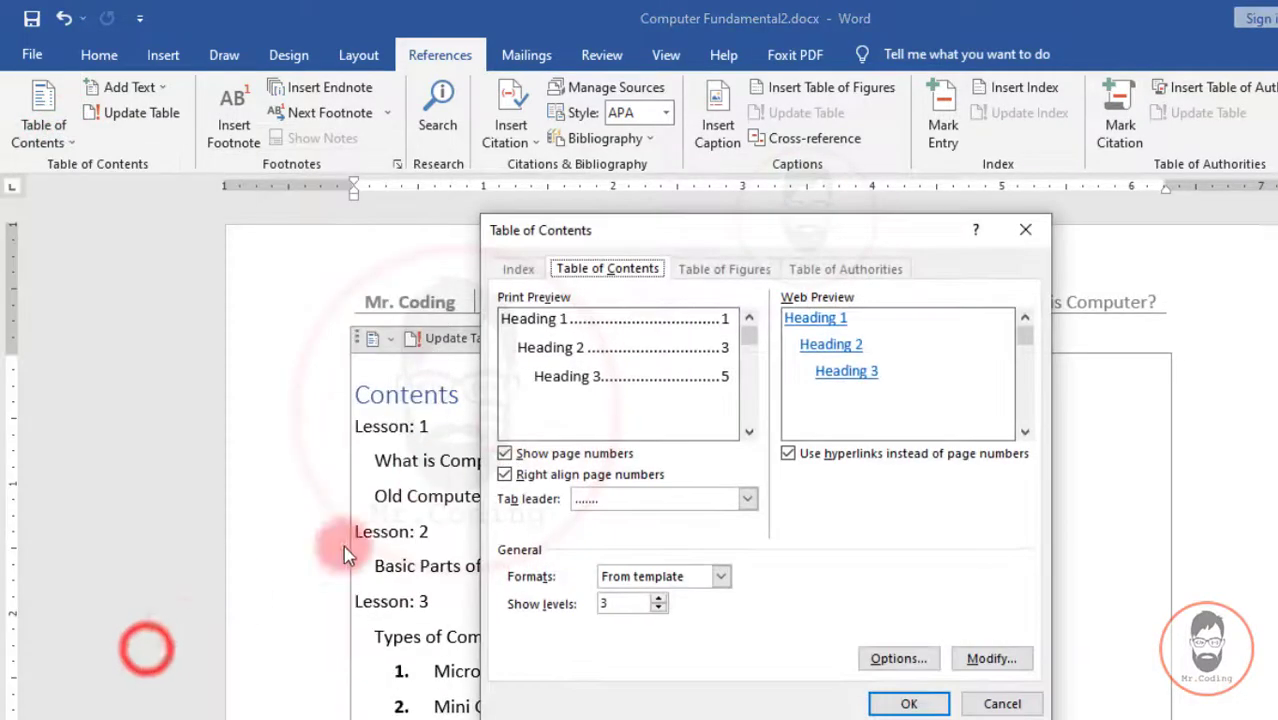
drag(688, 242, 900, 194)
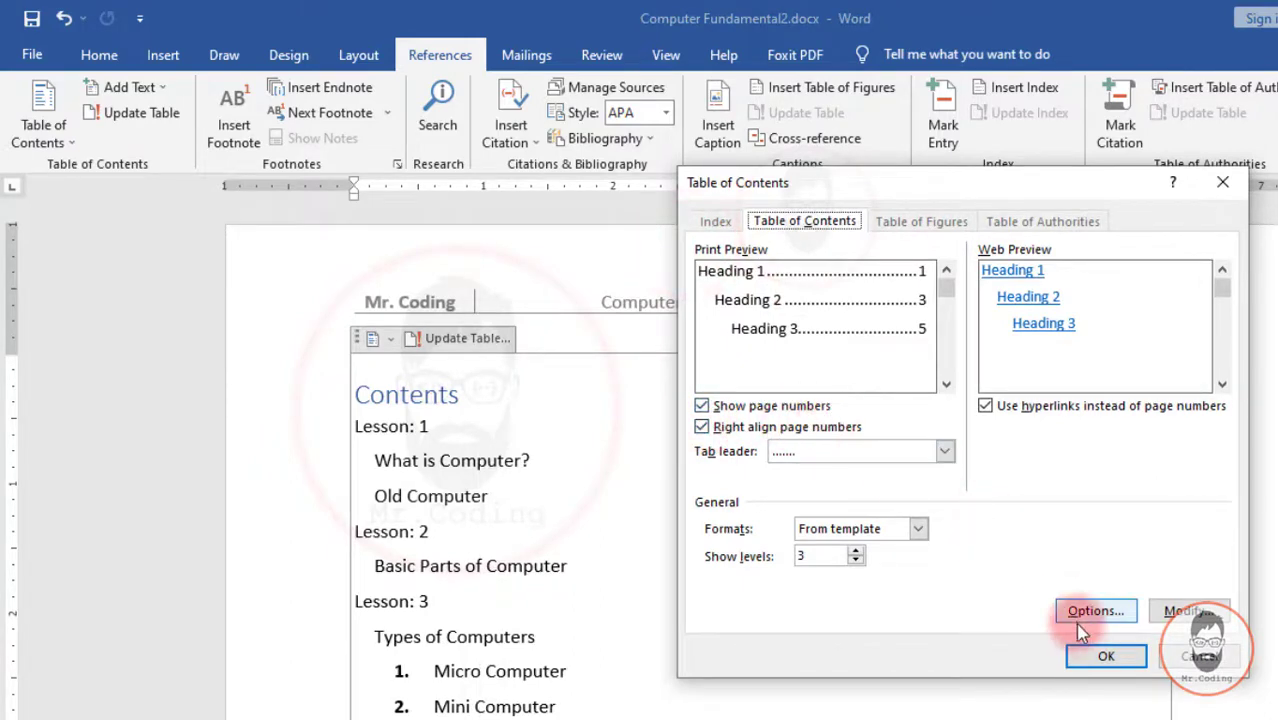
click(1103, 657)
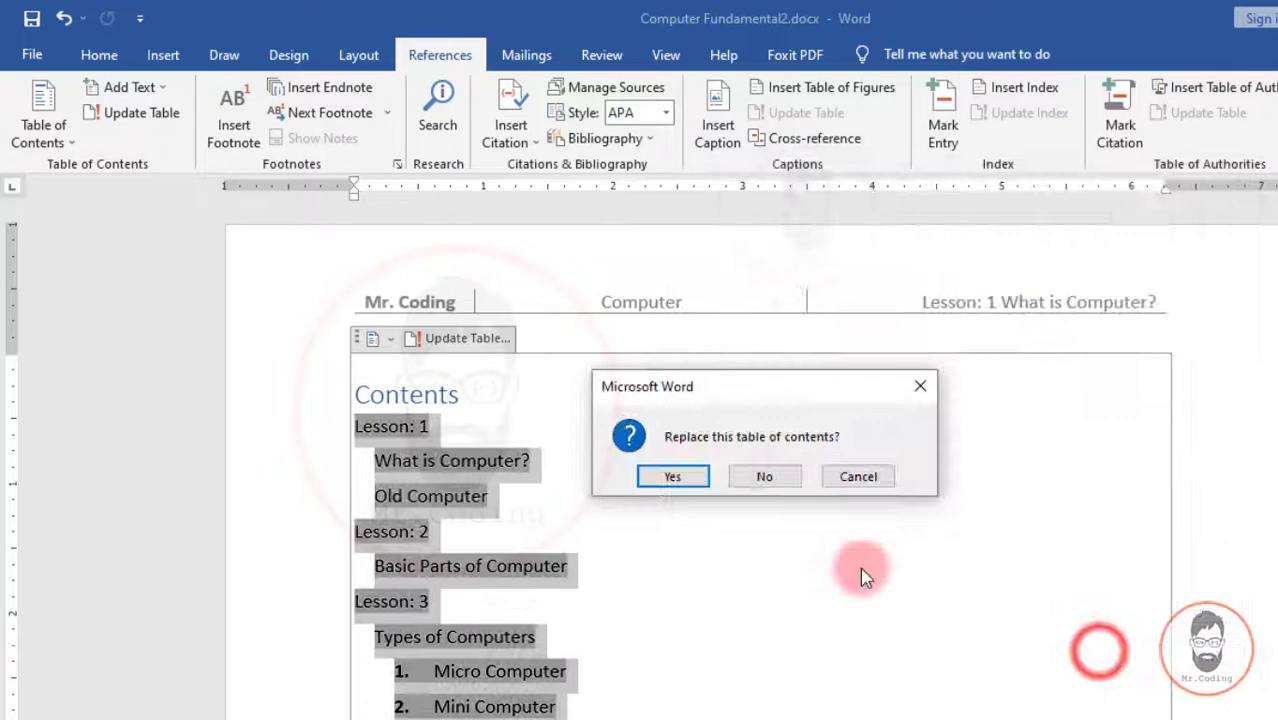
click(676, 474)
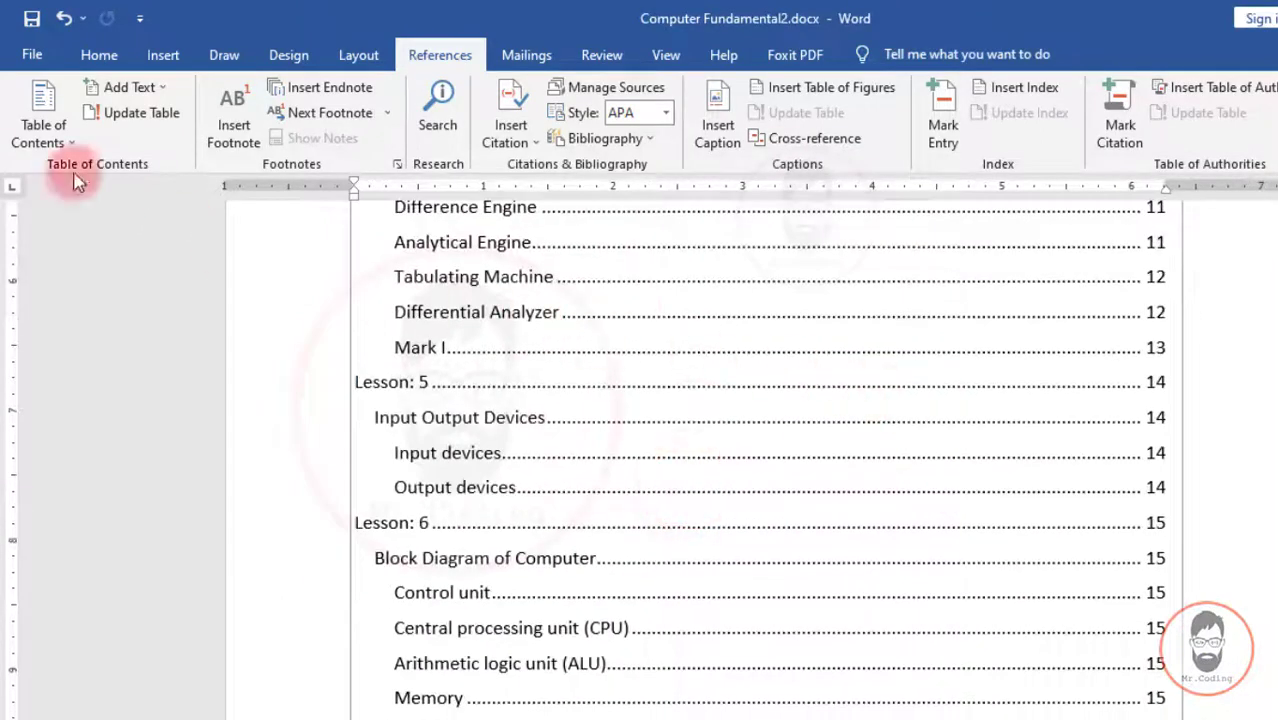
- Replace the table of contents with a custom one that shows page numbers but has Right align page numbers turned off
click(48, 132)
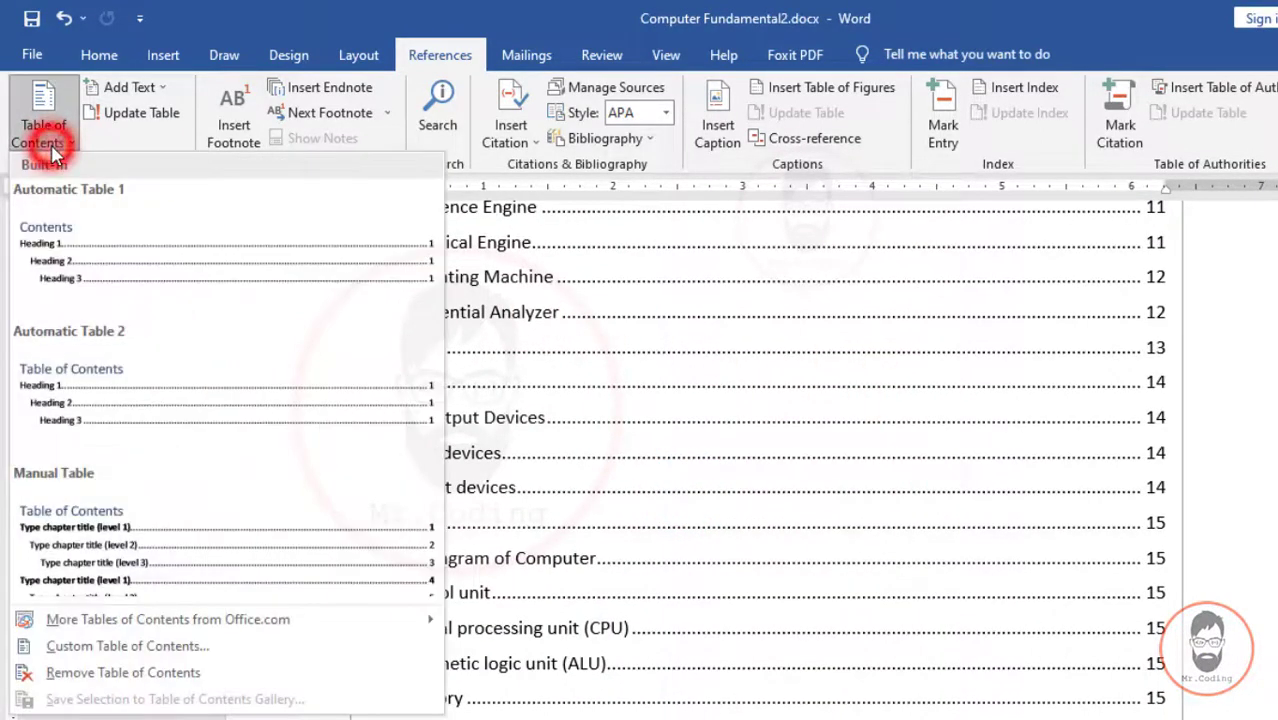
click(136, 646)
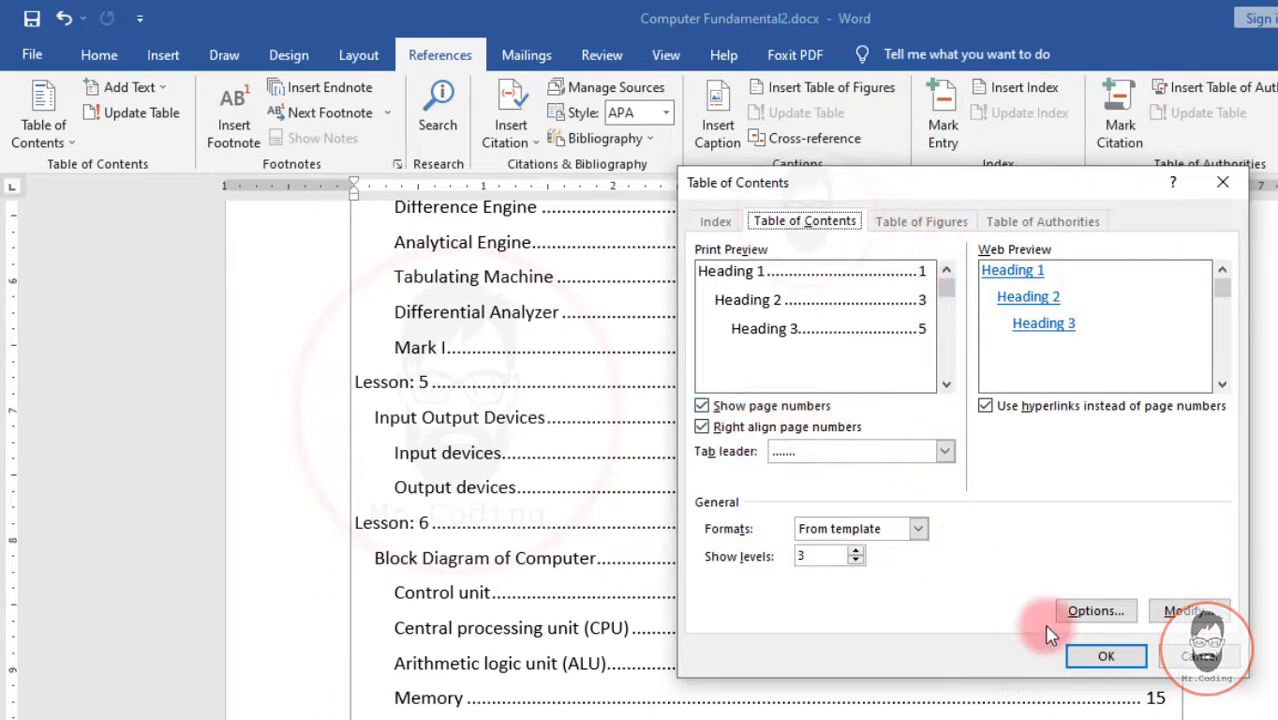
click(704, 428)
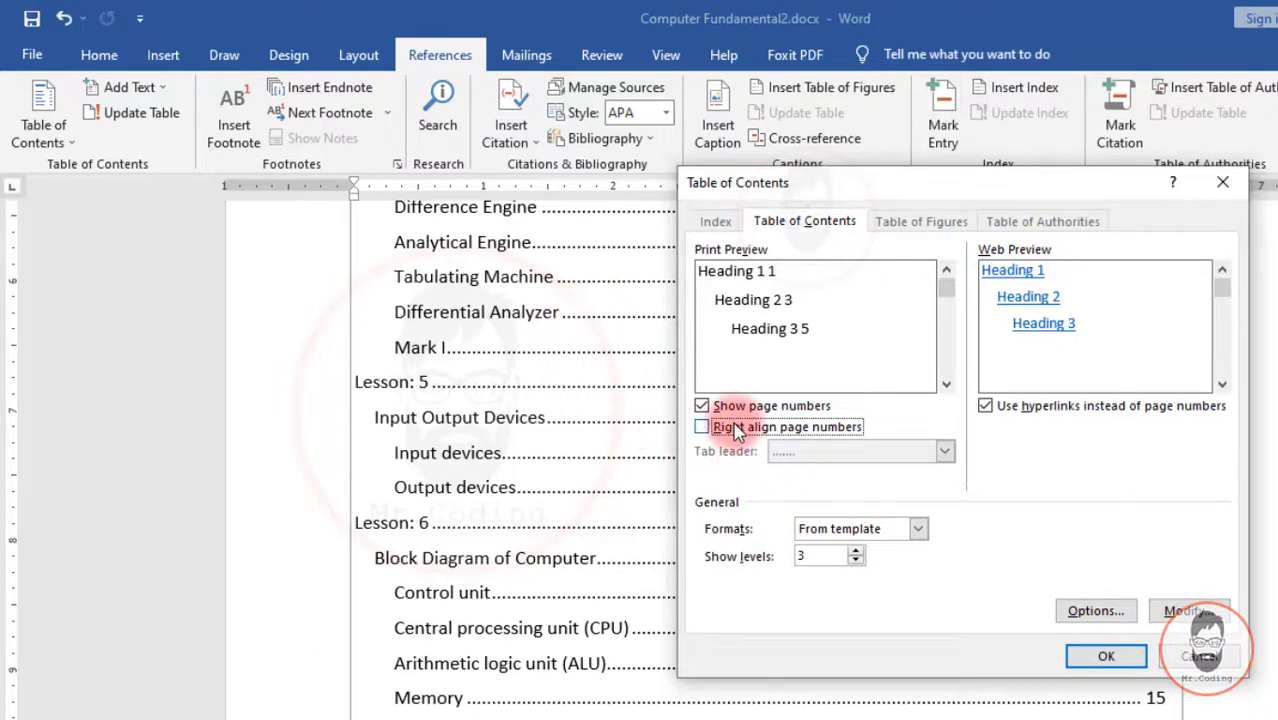
click(1106, 656)
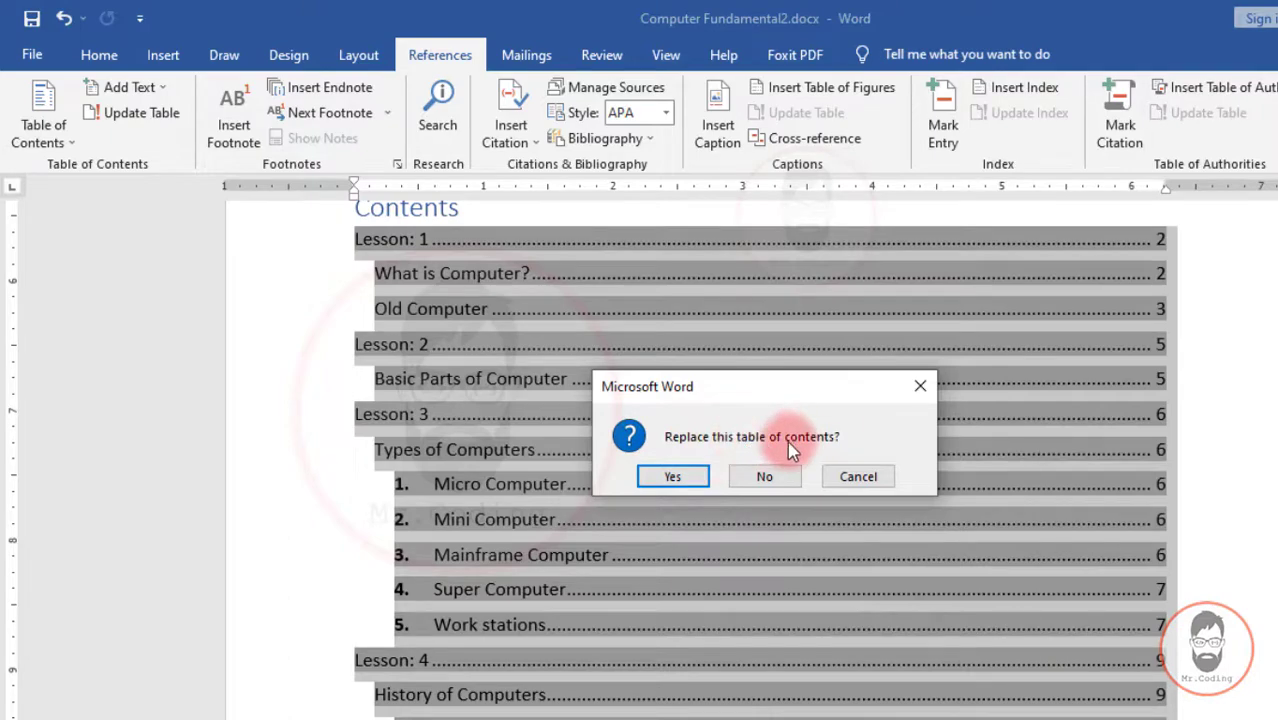
click(670, 477)
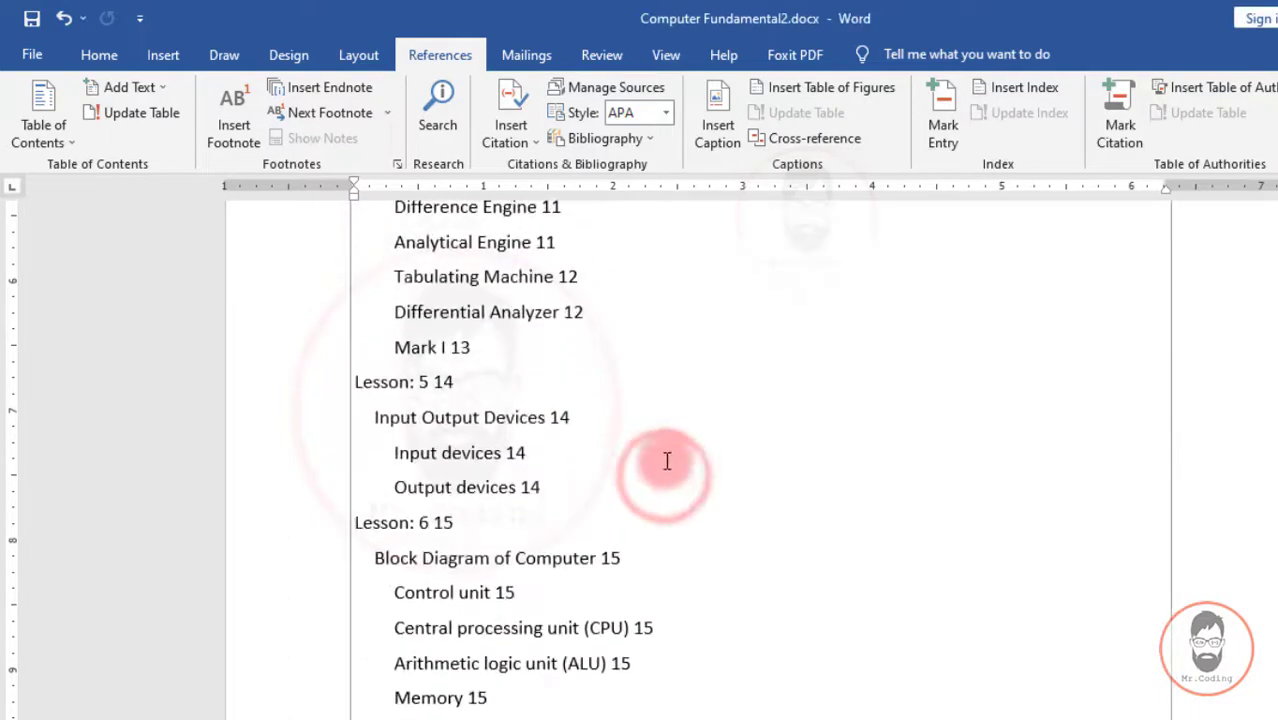
scroll(634, 450, up, 8)
scroll(636, 456, up, 2)
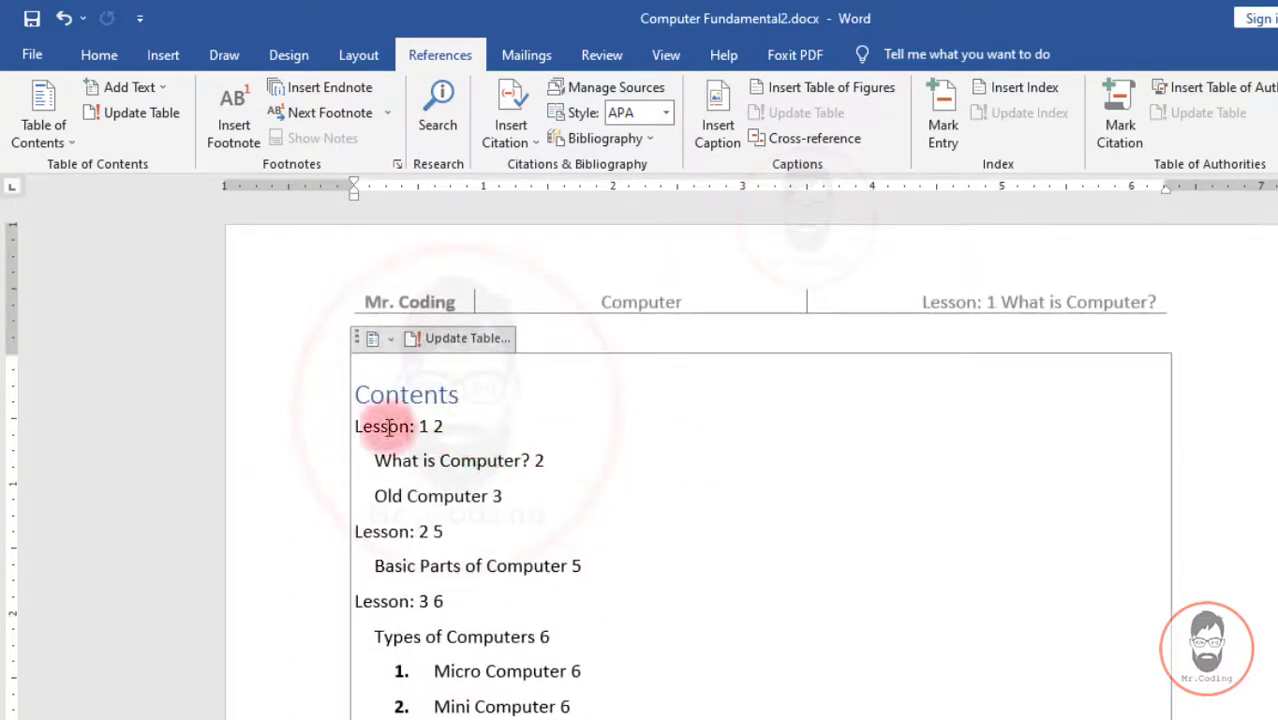
click(436, 428)
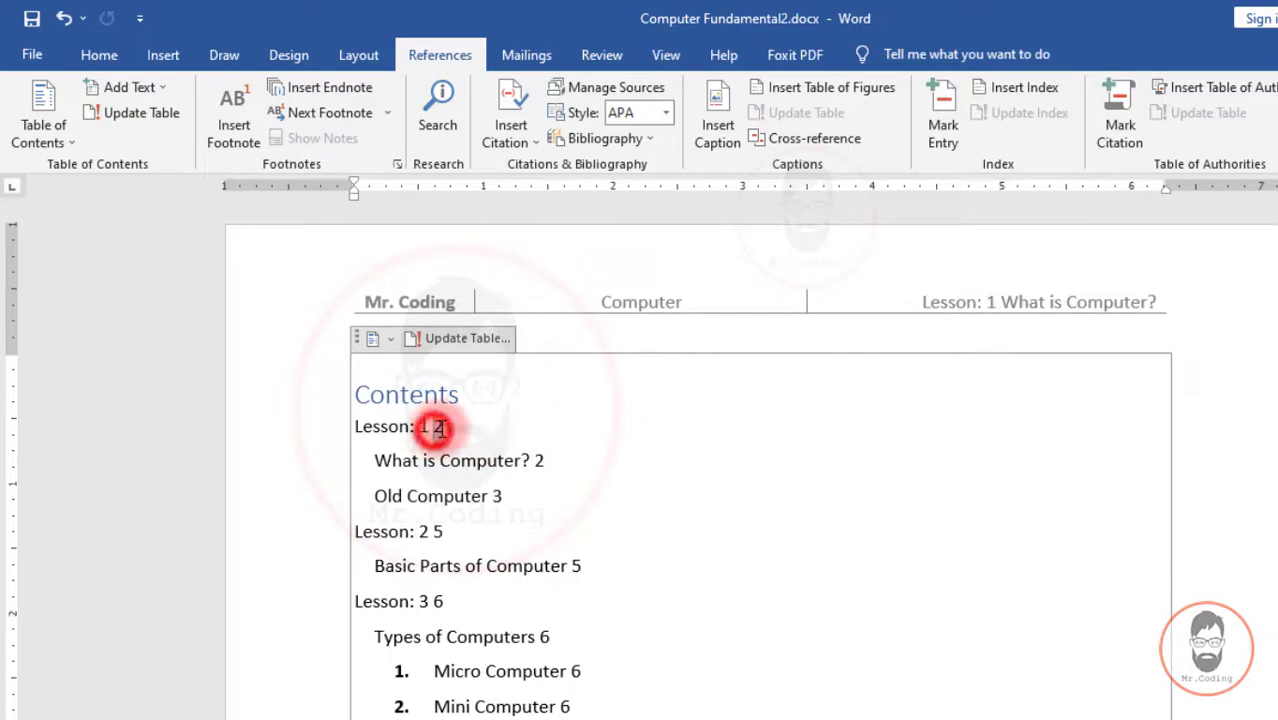
double_click(538, 463)
scroll(540, 440, down, 2)
click(547, 348)
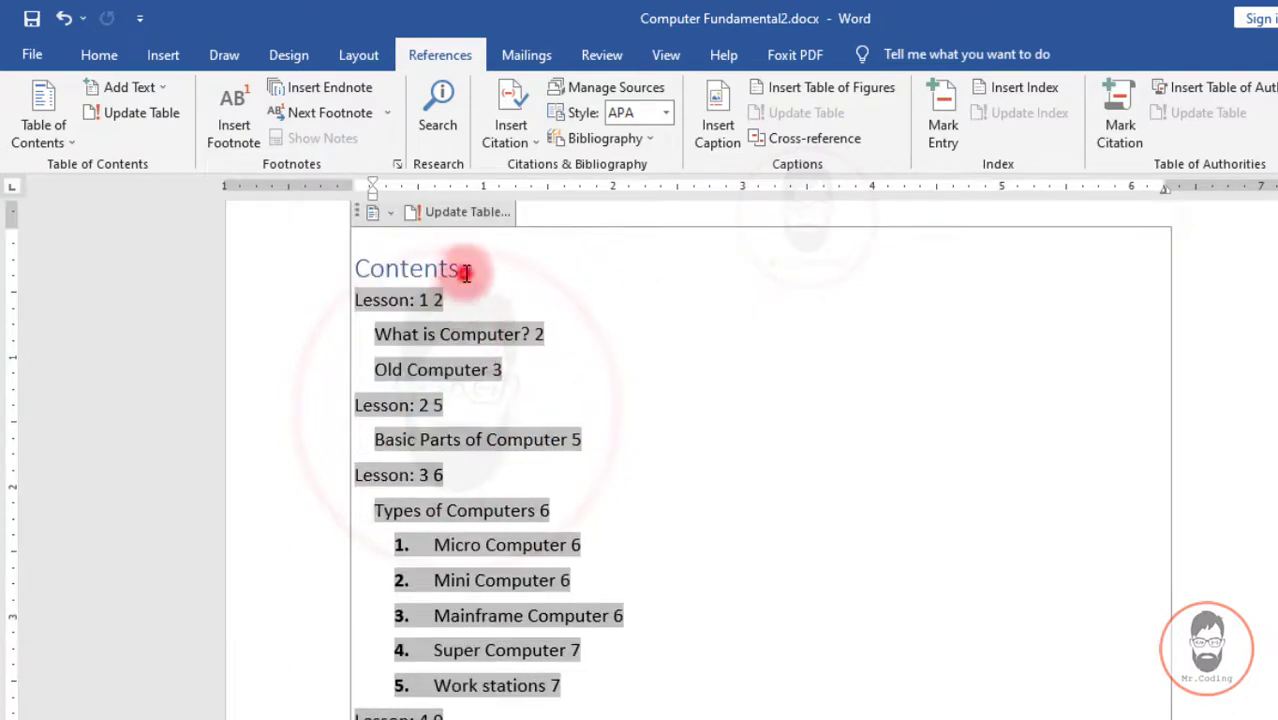
triple_click(466, 294)
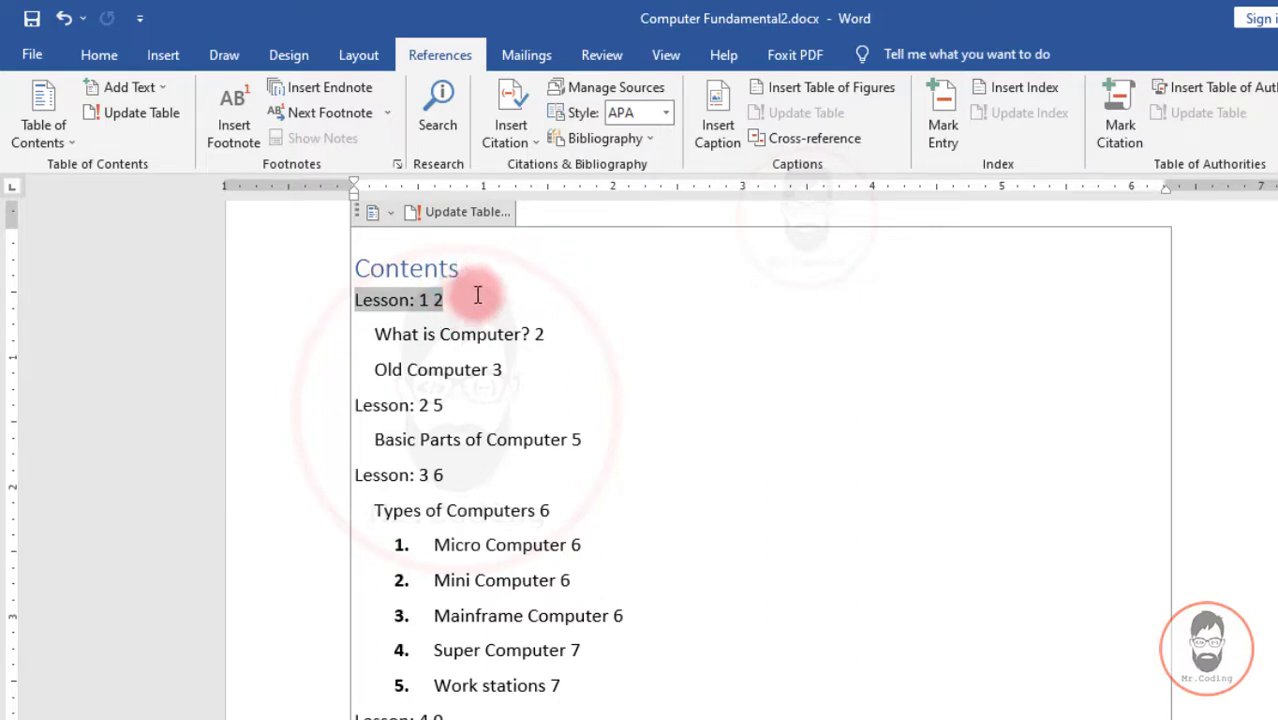
- Preview the custom table of contents with the tab leader set to (none) and to the dashed line
click(66, 145)
click(112, 644)
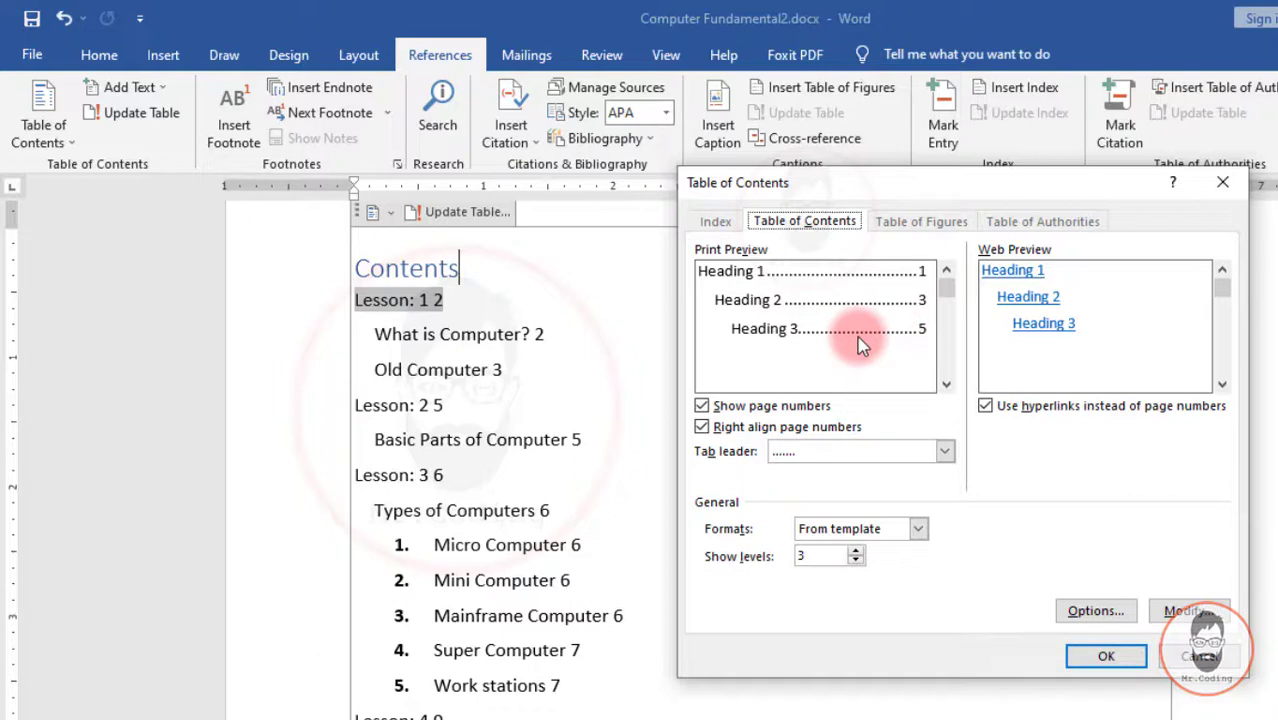
click(910, 451)
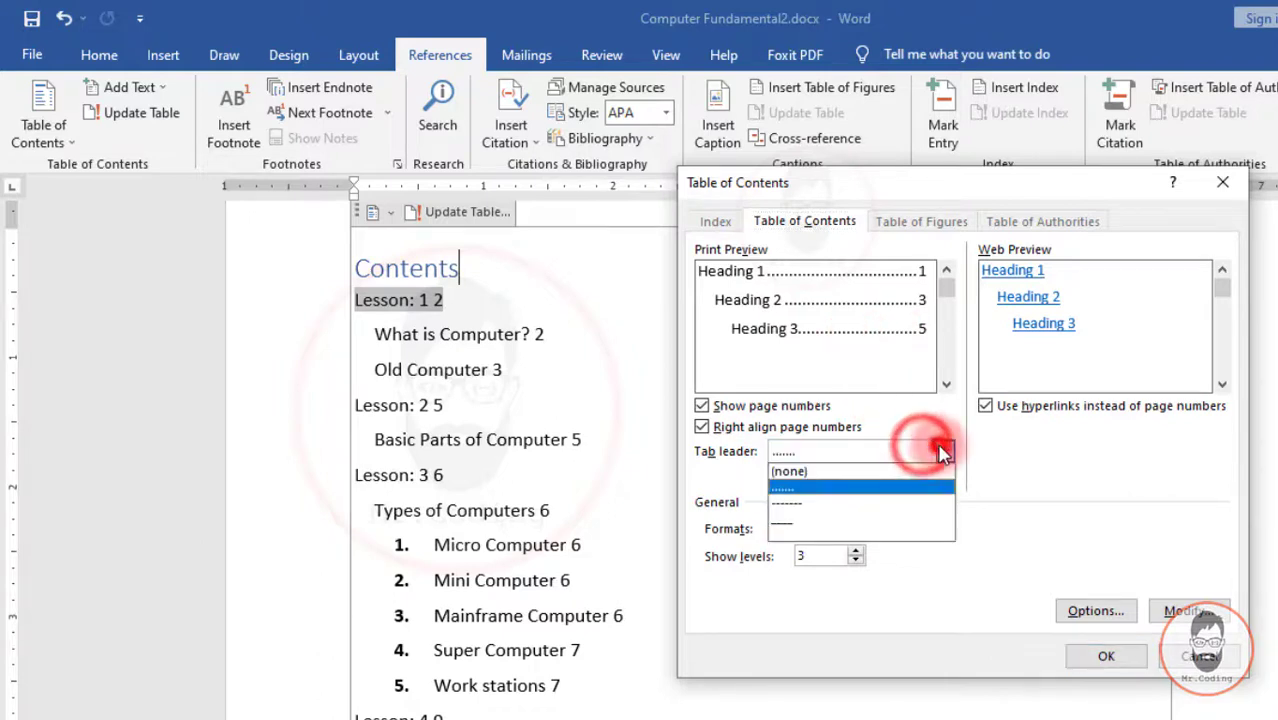
click(808, 472)
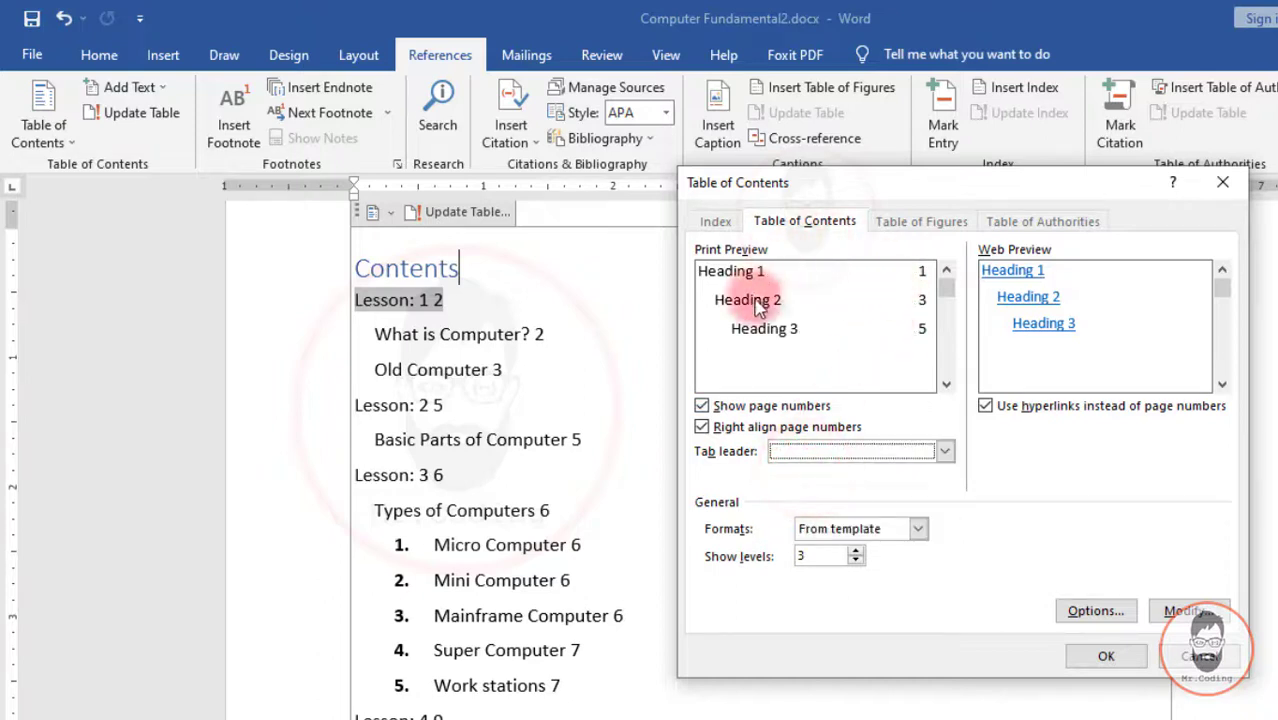
click(826, 458)
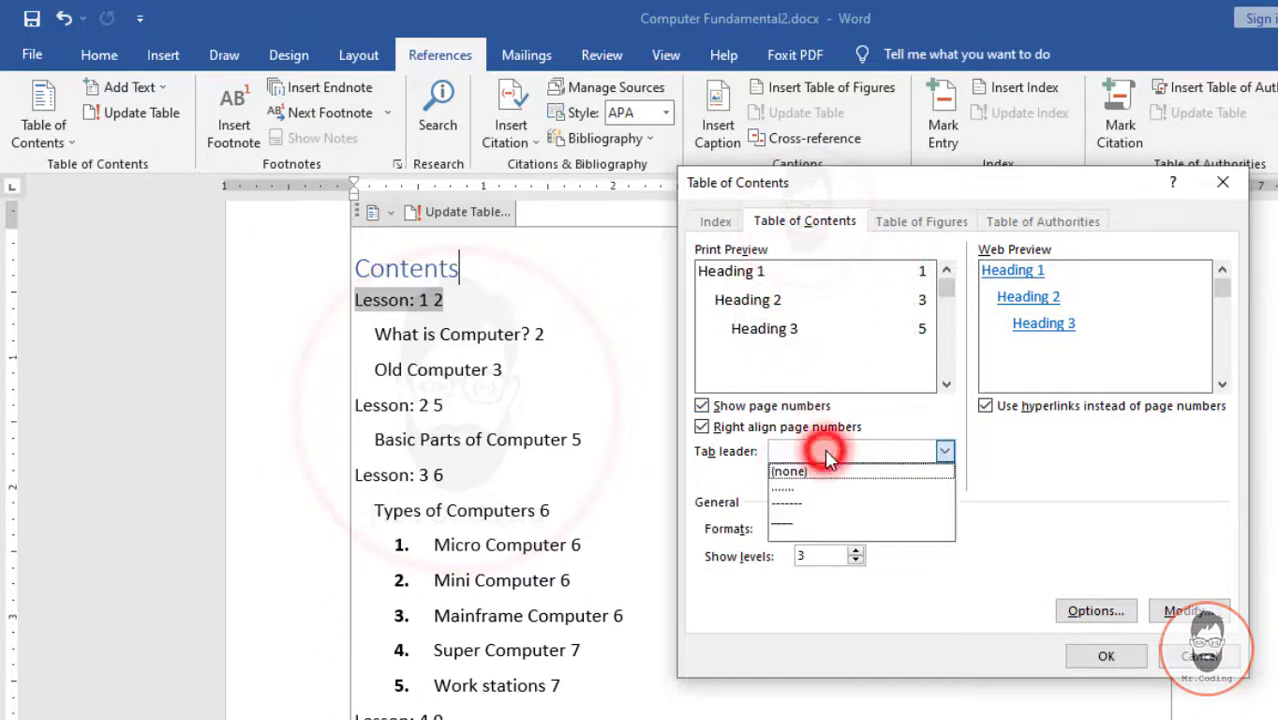
click(811, 502)
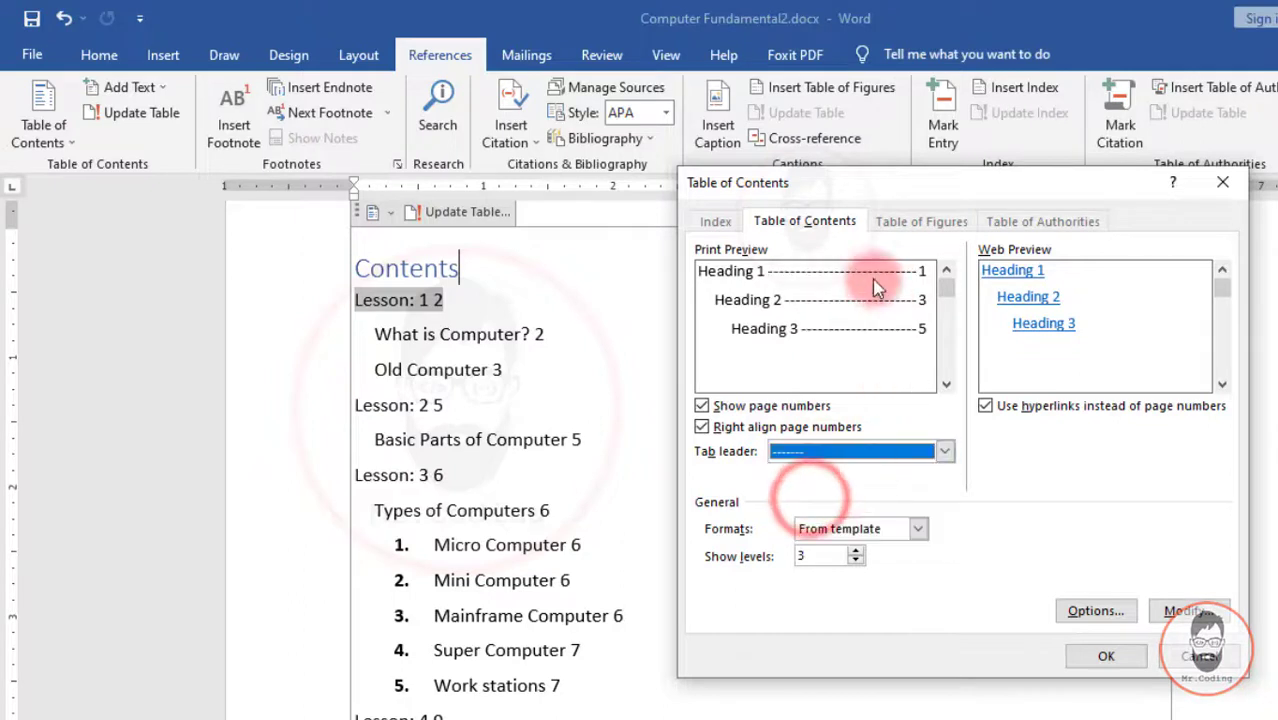
- Set the tab leader to the solid underline and replace the existing table of contents with this custom one
click(817, 452)
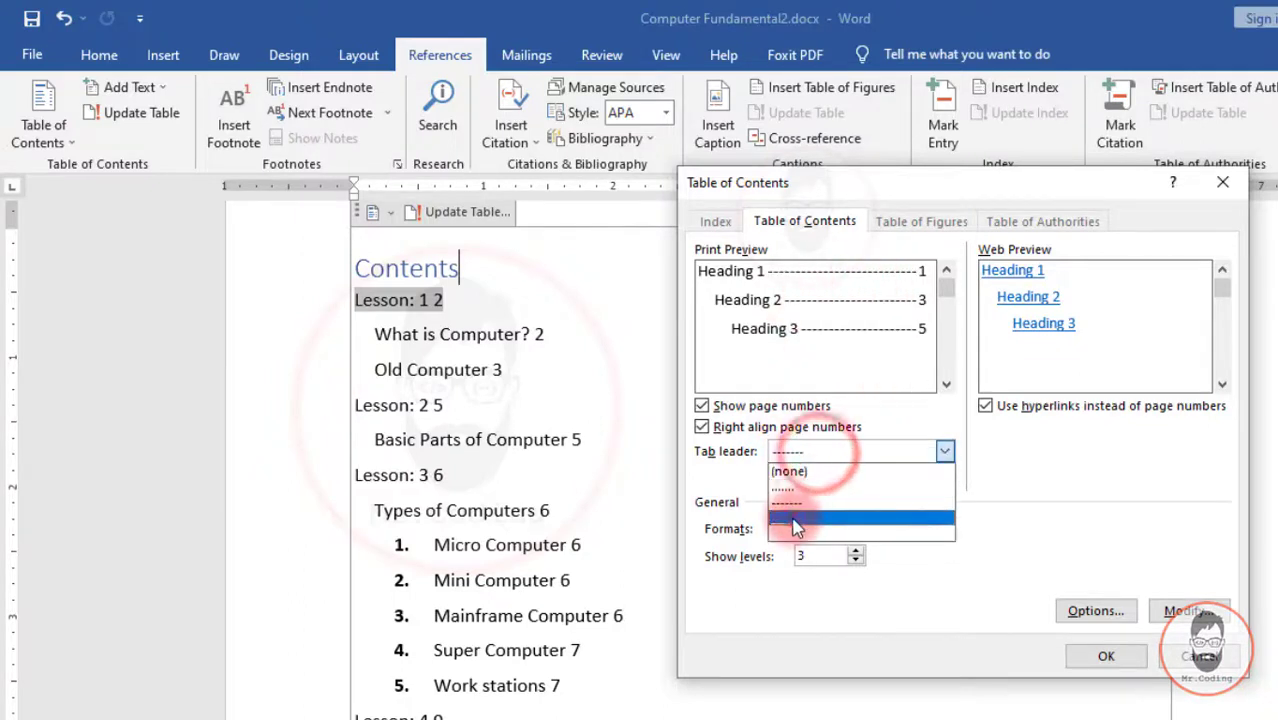
click(790, 522)
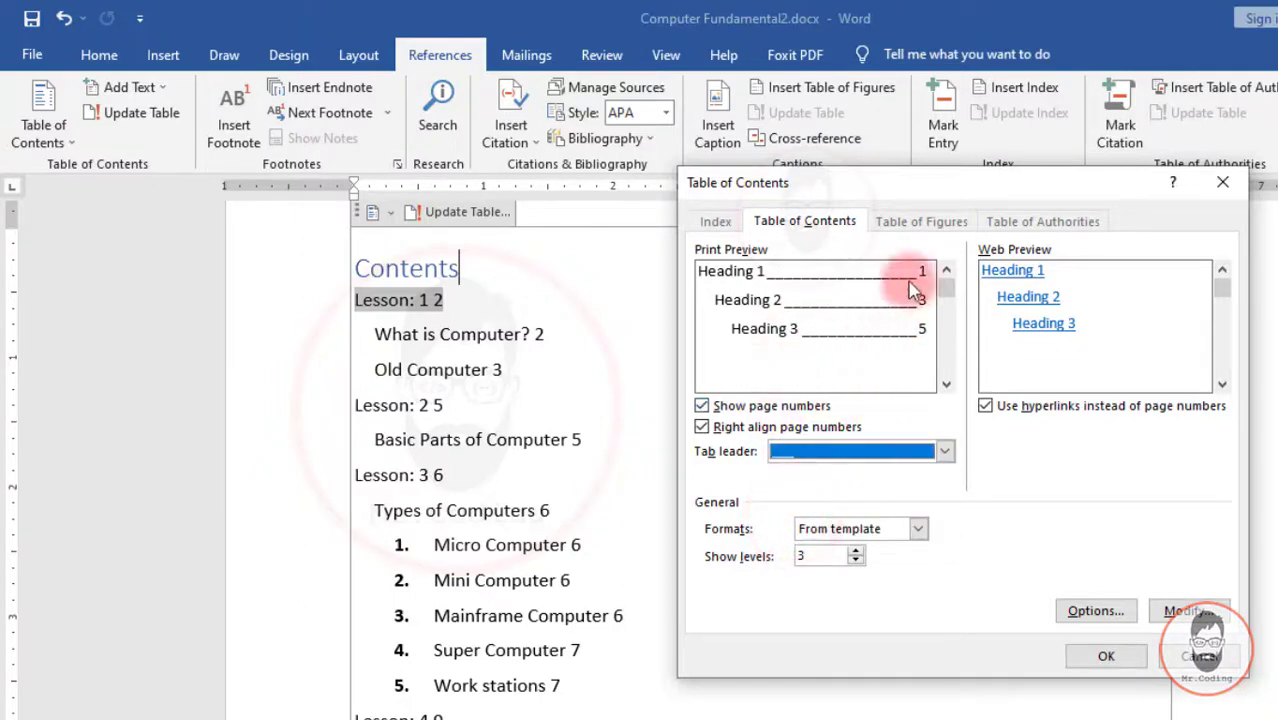
click(1092, 652)
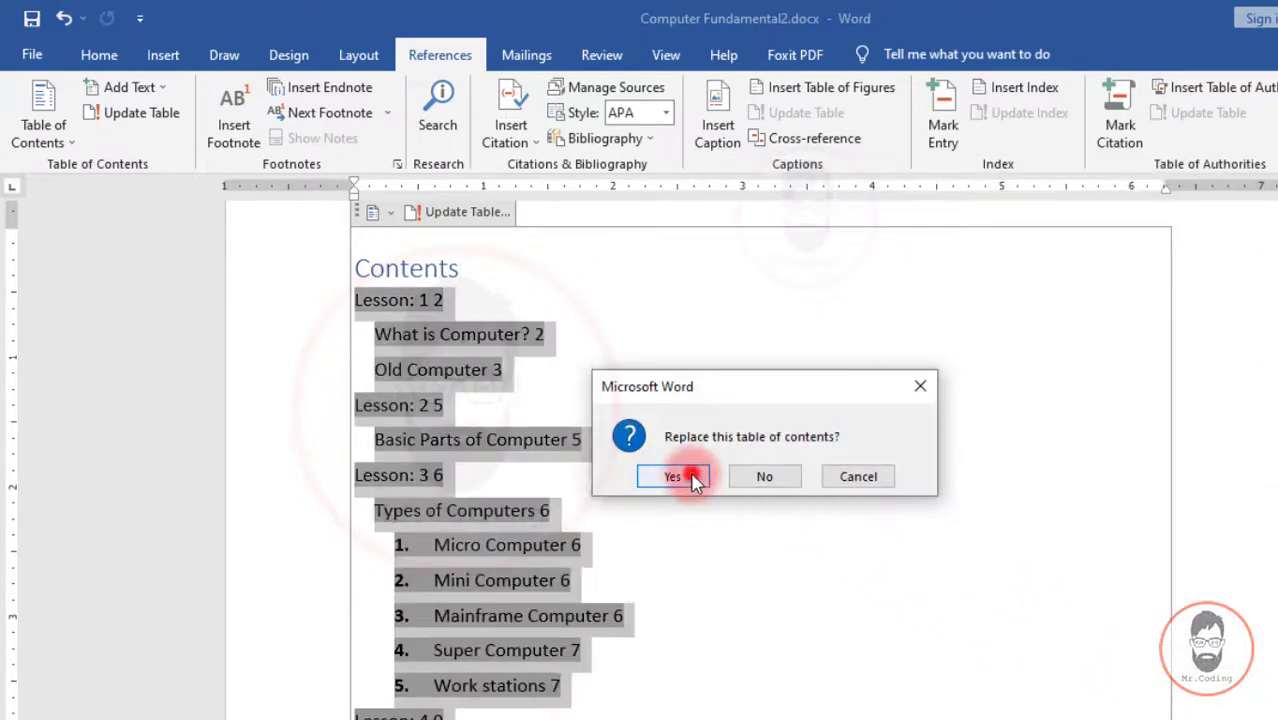
click(695, 480)
scroll(571, 423, down, 7)
scroll(571, 423, up, 6)
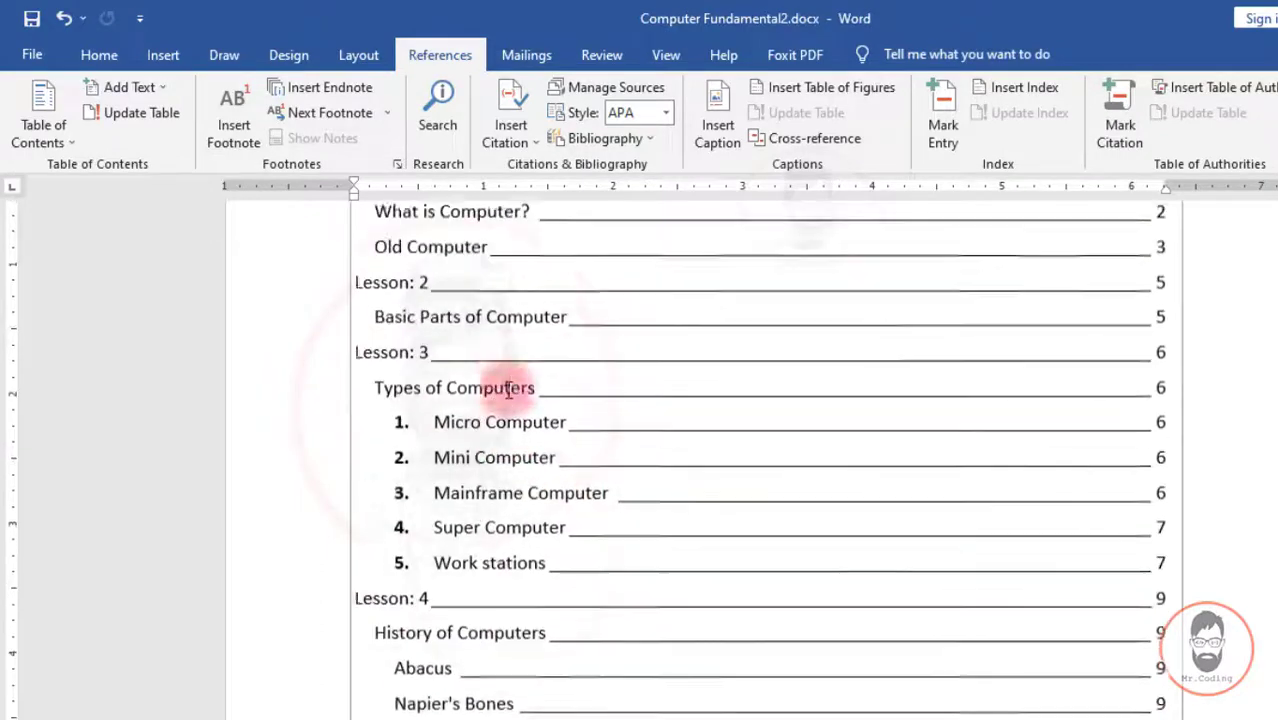
scroll(505, 392, up, 4)
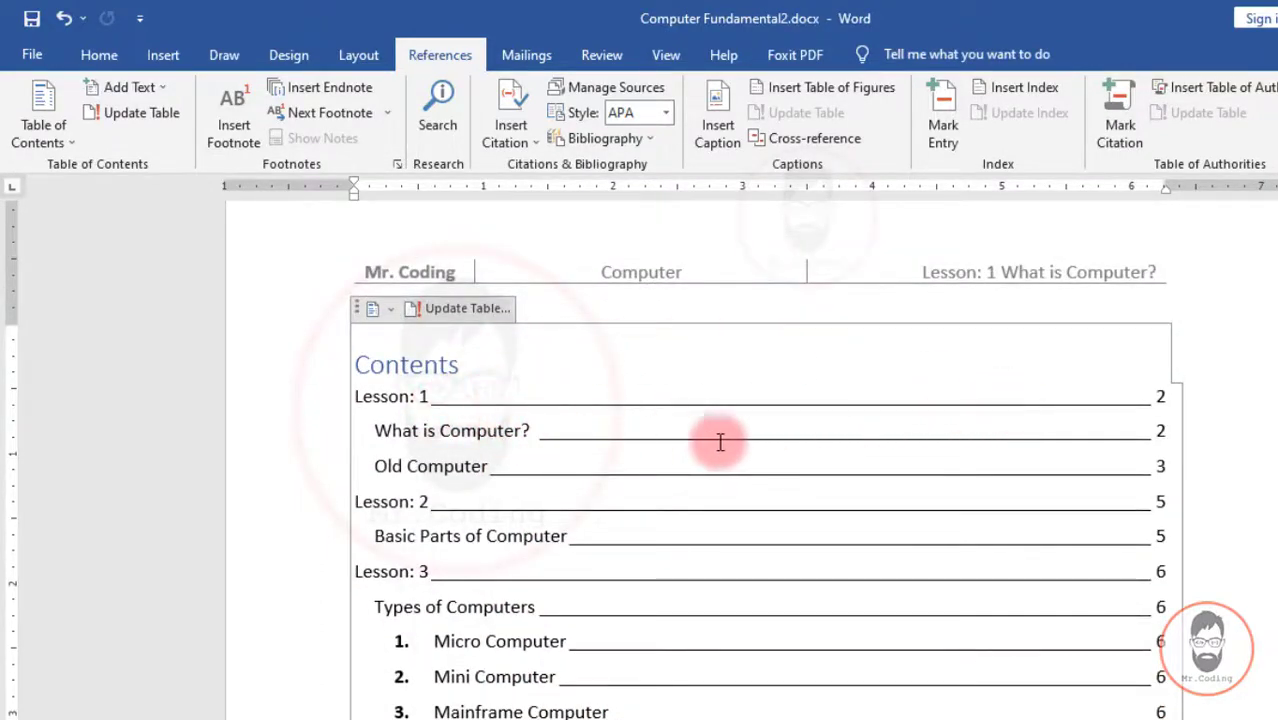
- Preview the Classic and Distinctive formats for a custom table of contents
click(64, 145)
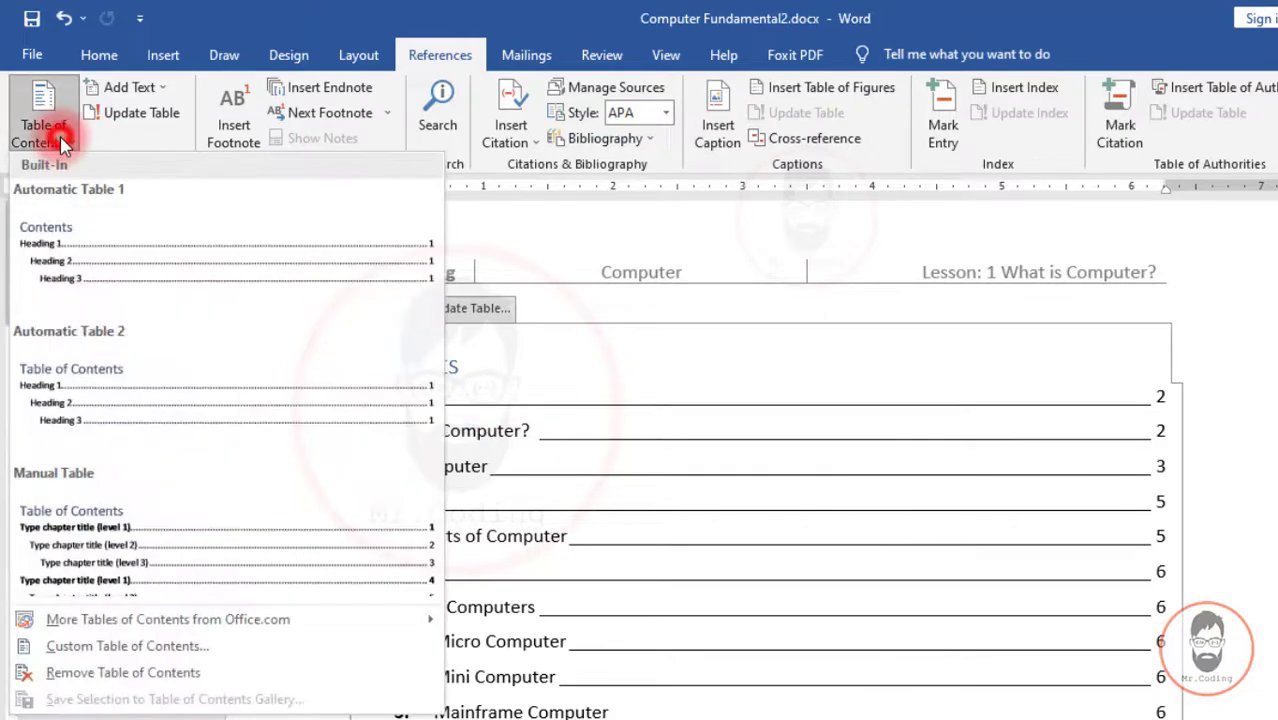
click(128, 646)
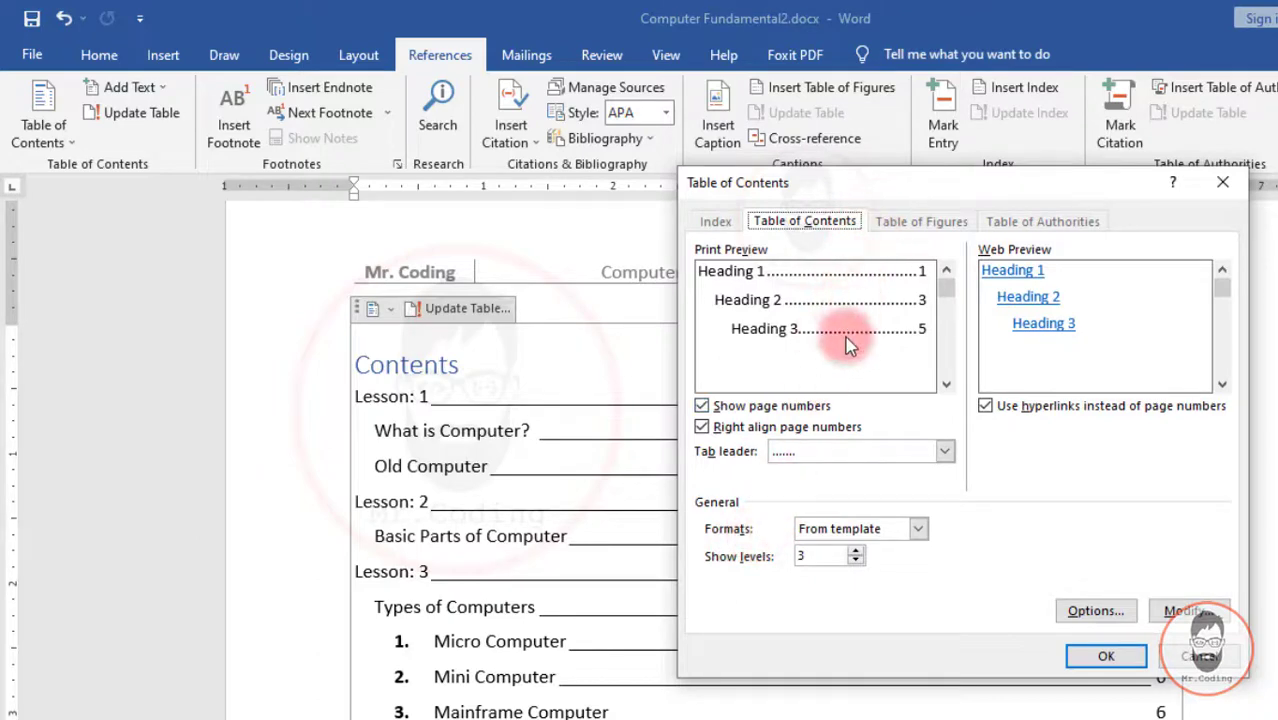
click(917, 529)
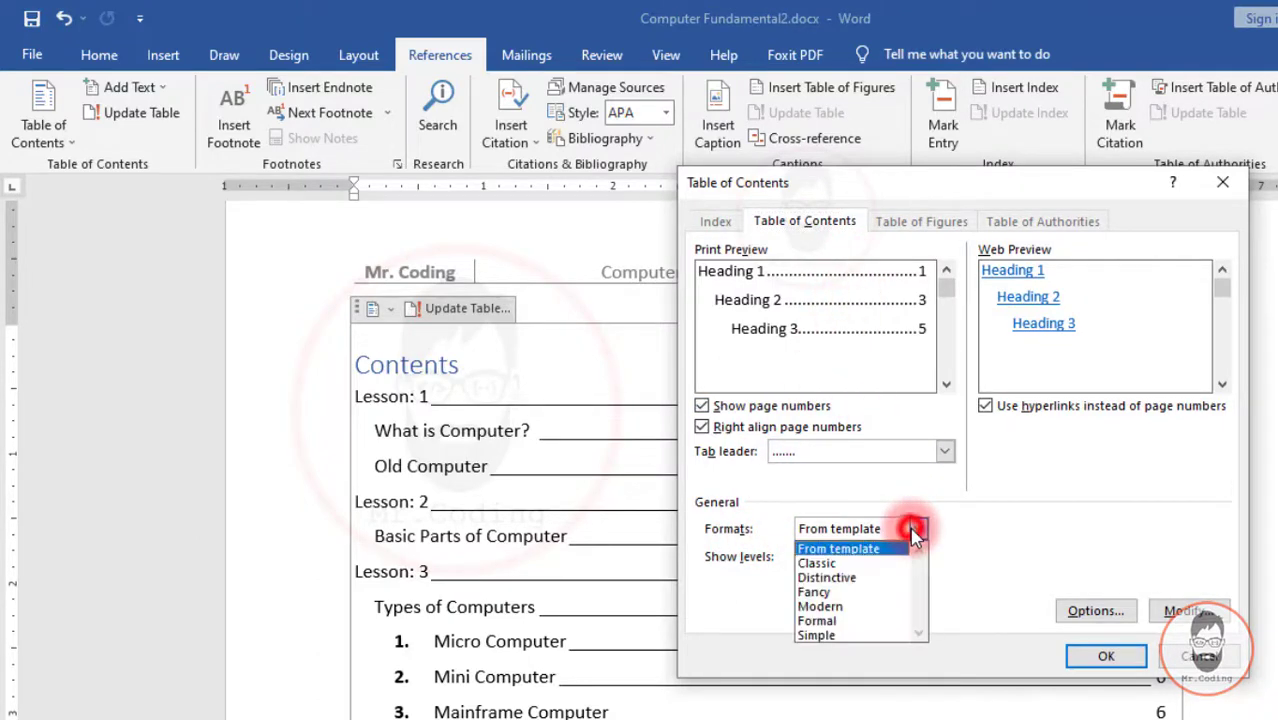
click(845, 561)
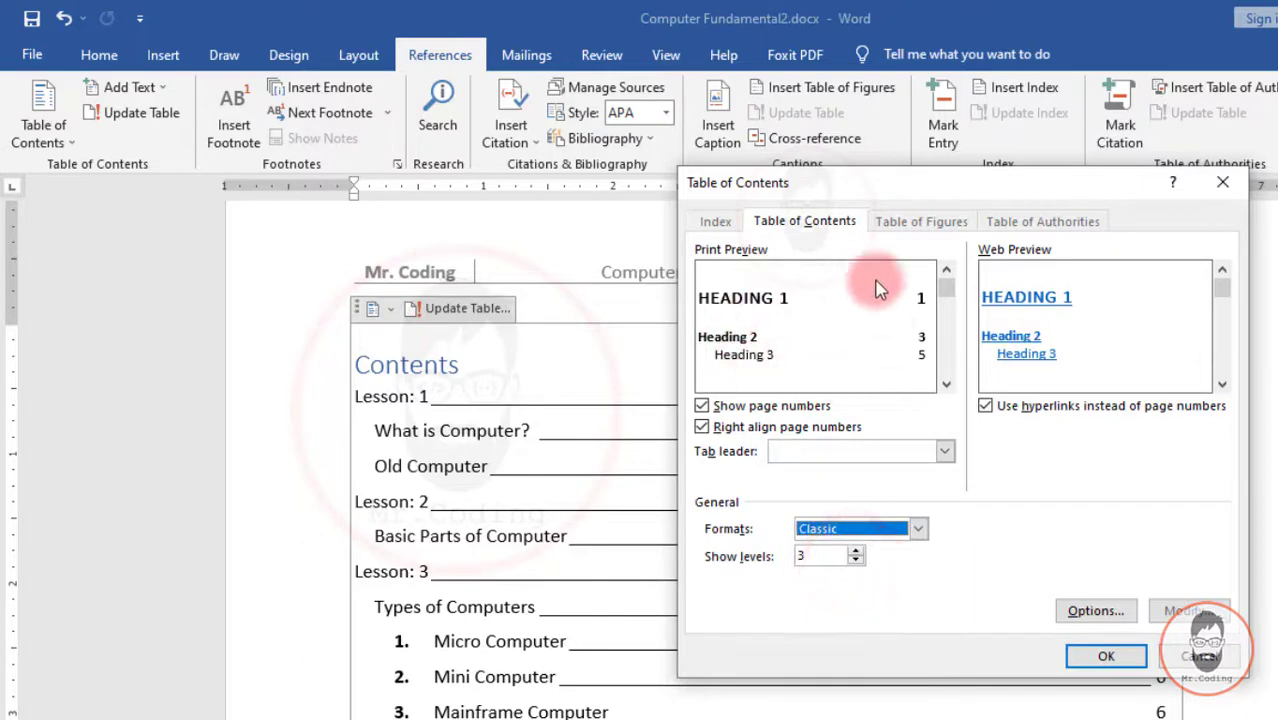
click(917, 529)
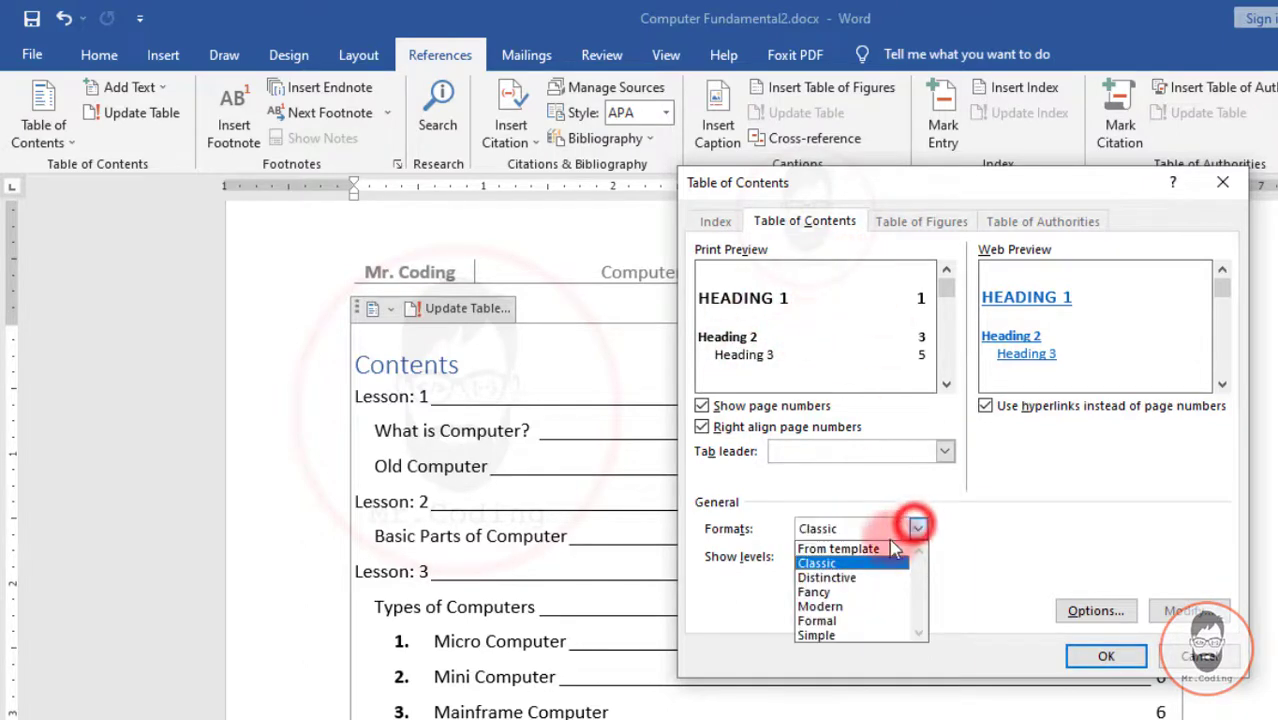
click(855, 580)
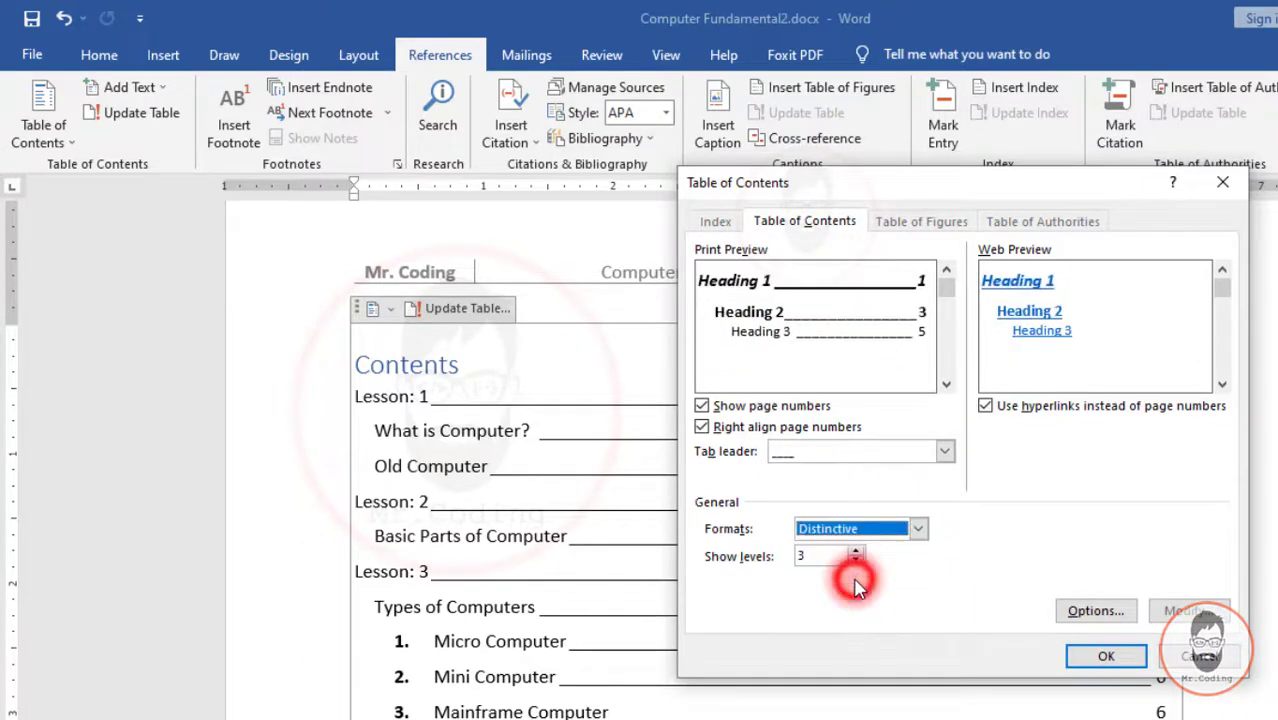
- Choose the Fancy format, replace the existing table of contents with it, and review the entries
click(917, 529)
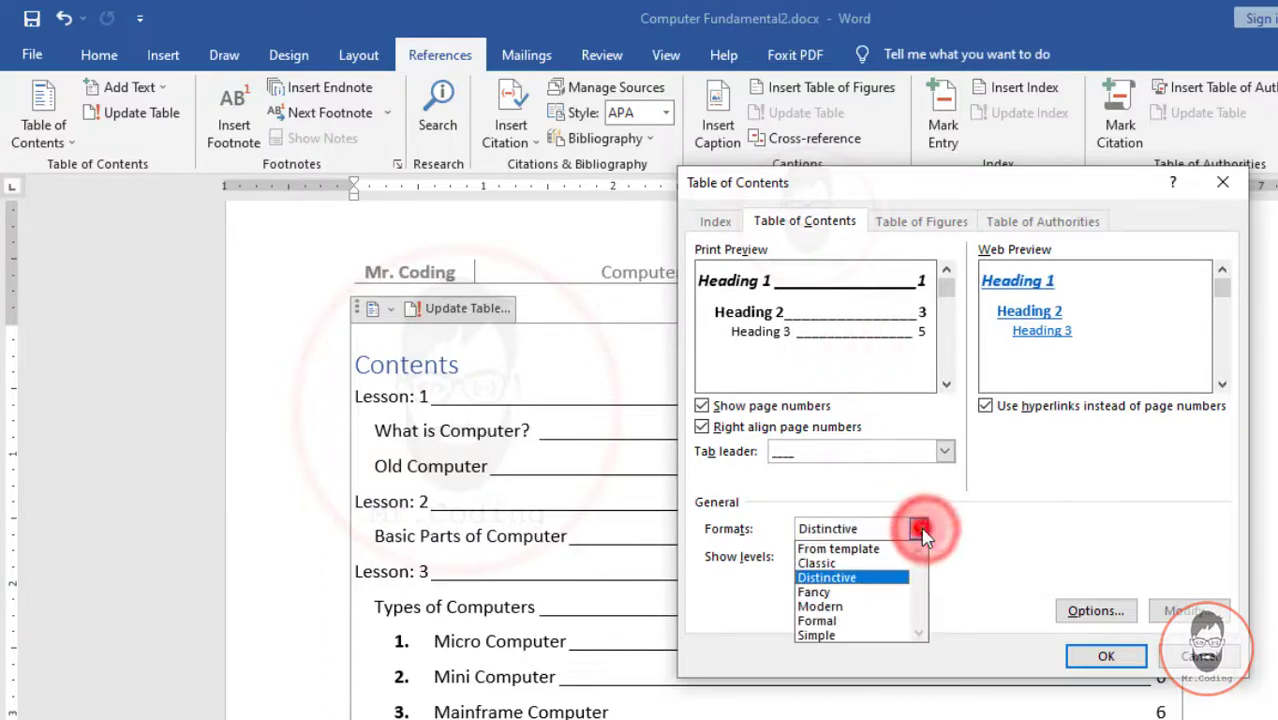
click(828, 594)
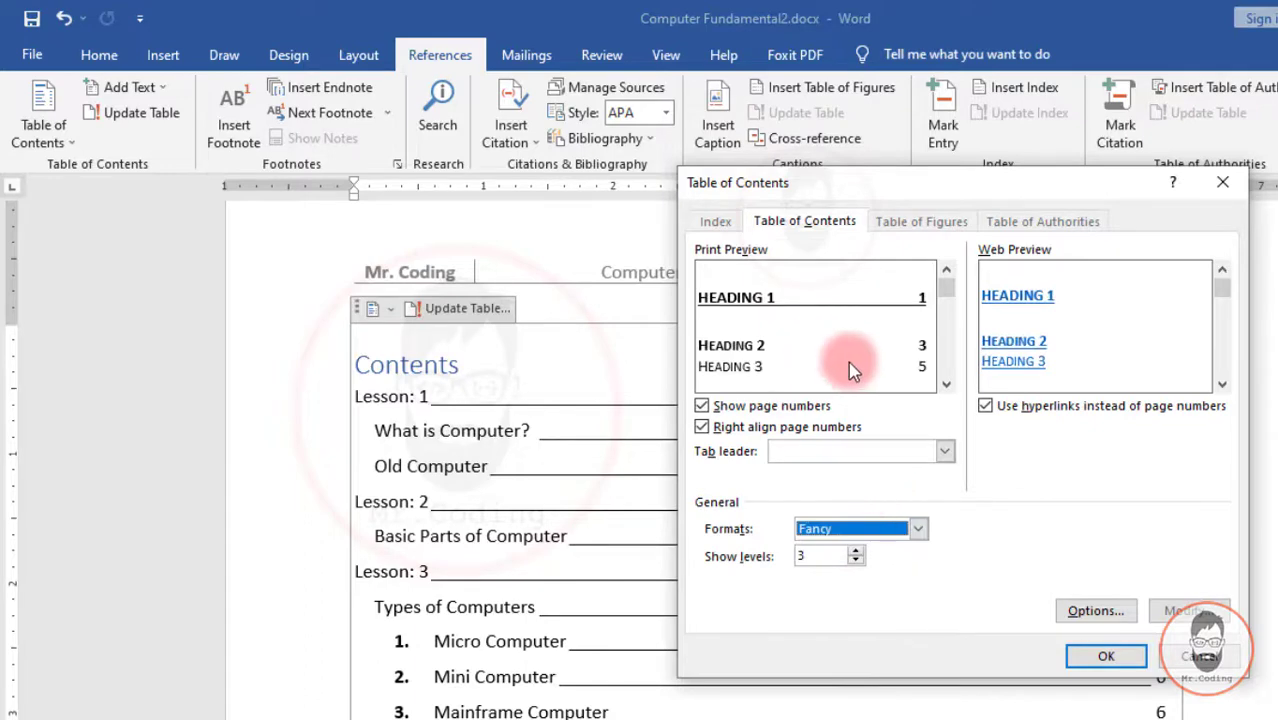
click(1090, 656)
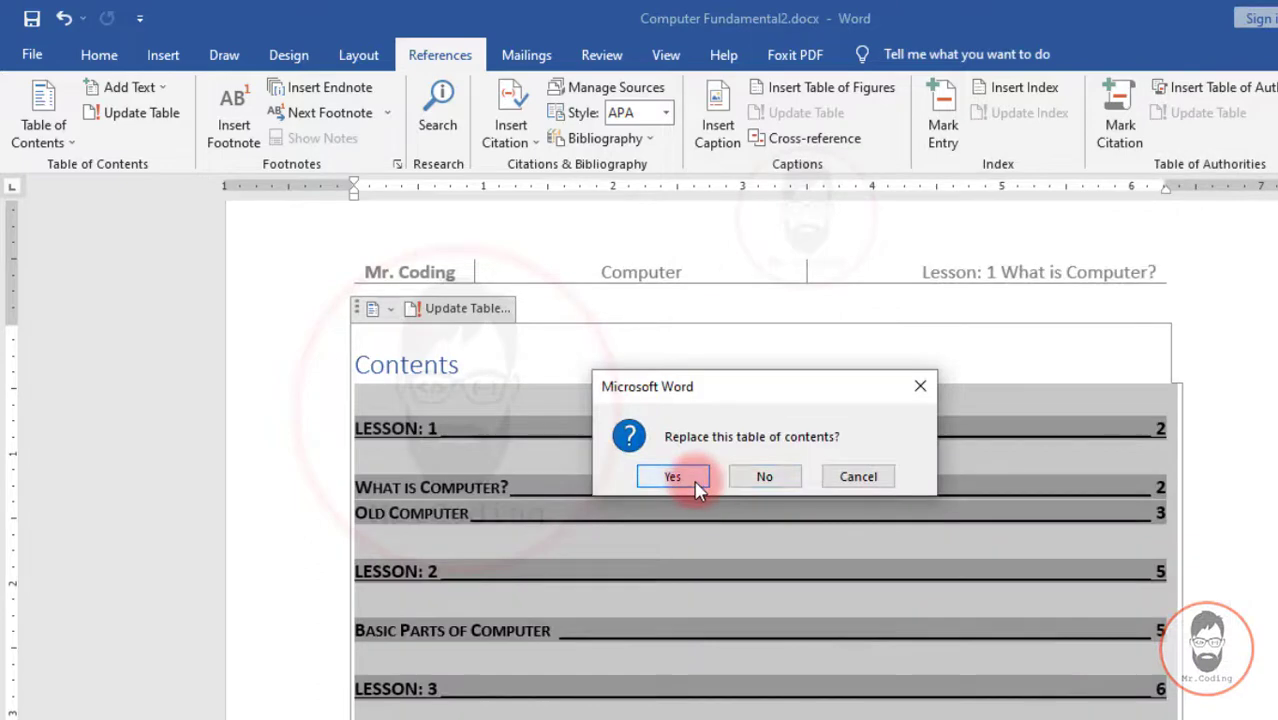
click(695, 482)
scroll(660, 435, up, 12)
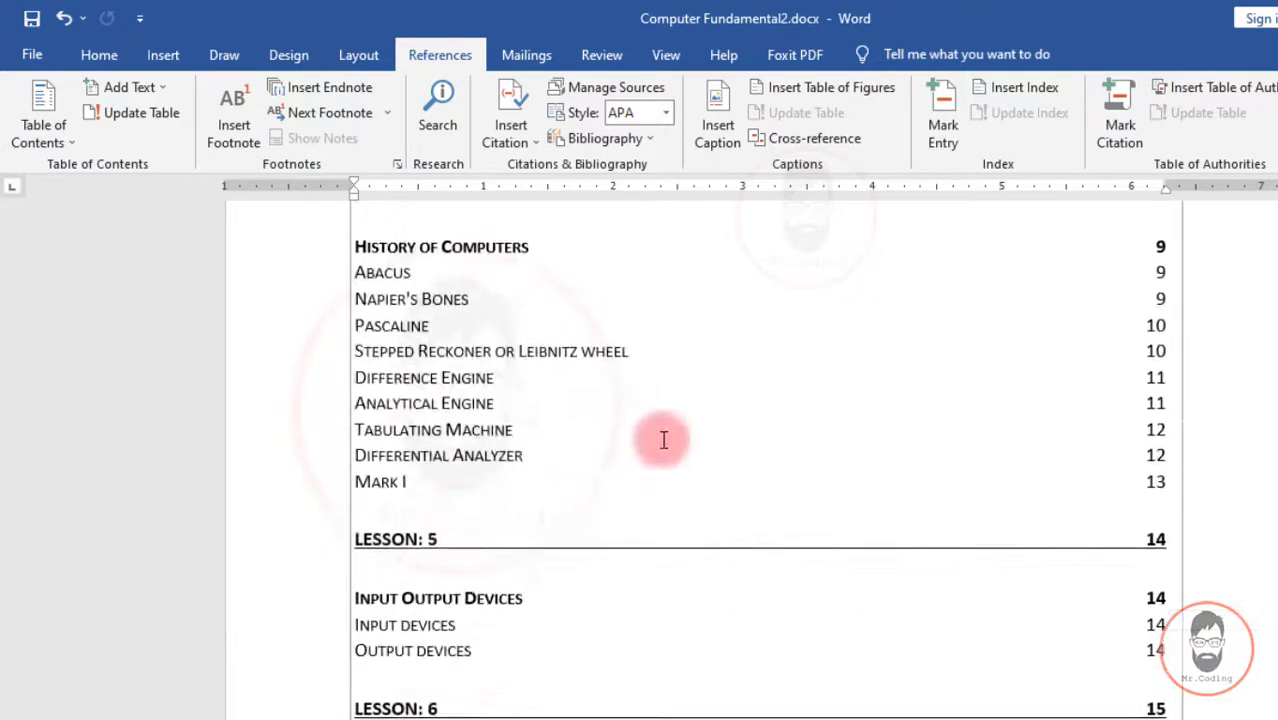
scroll(658, 434, up, 8)
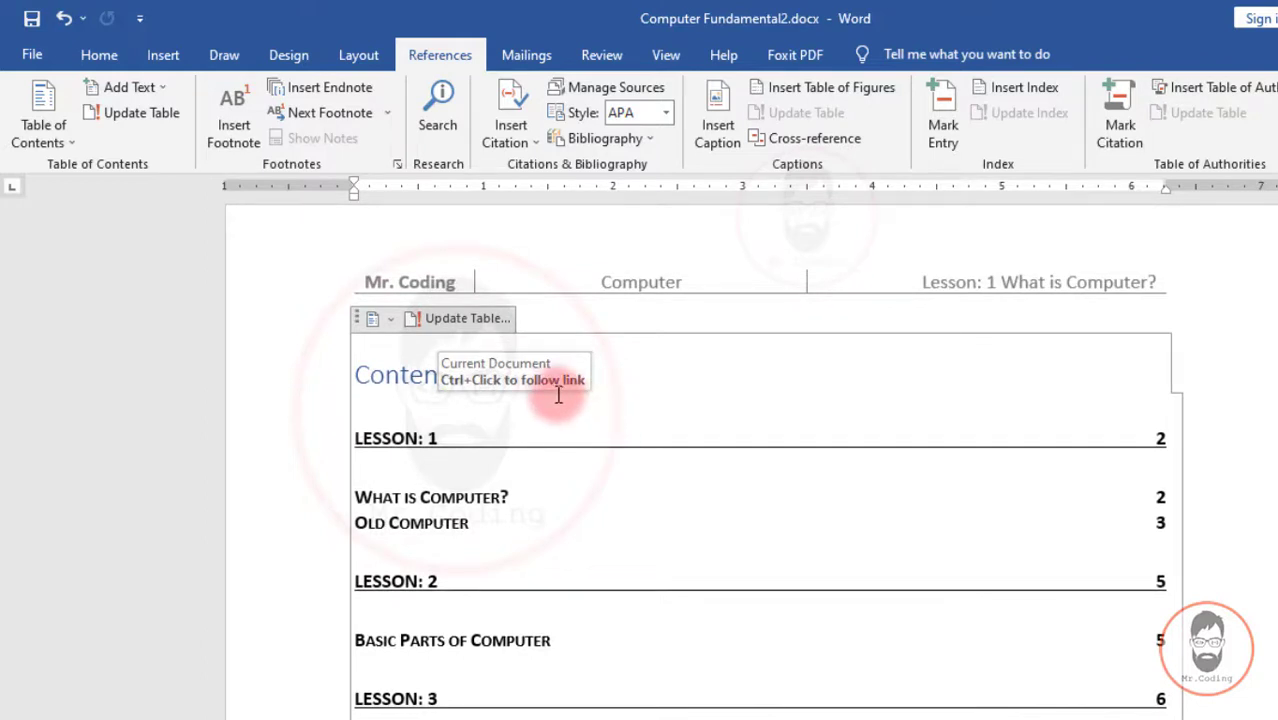
scroll(545, 389, down, 2)
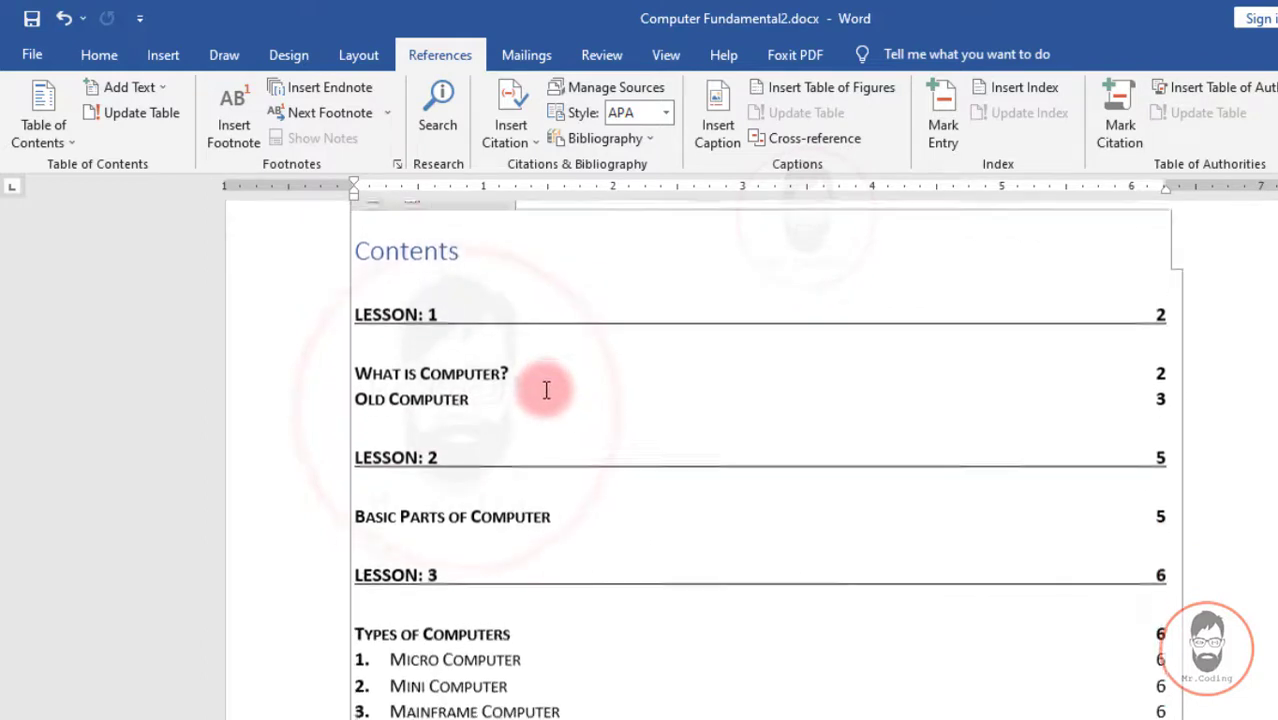
scroll(531, 385, up, 2)
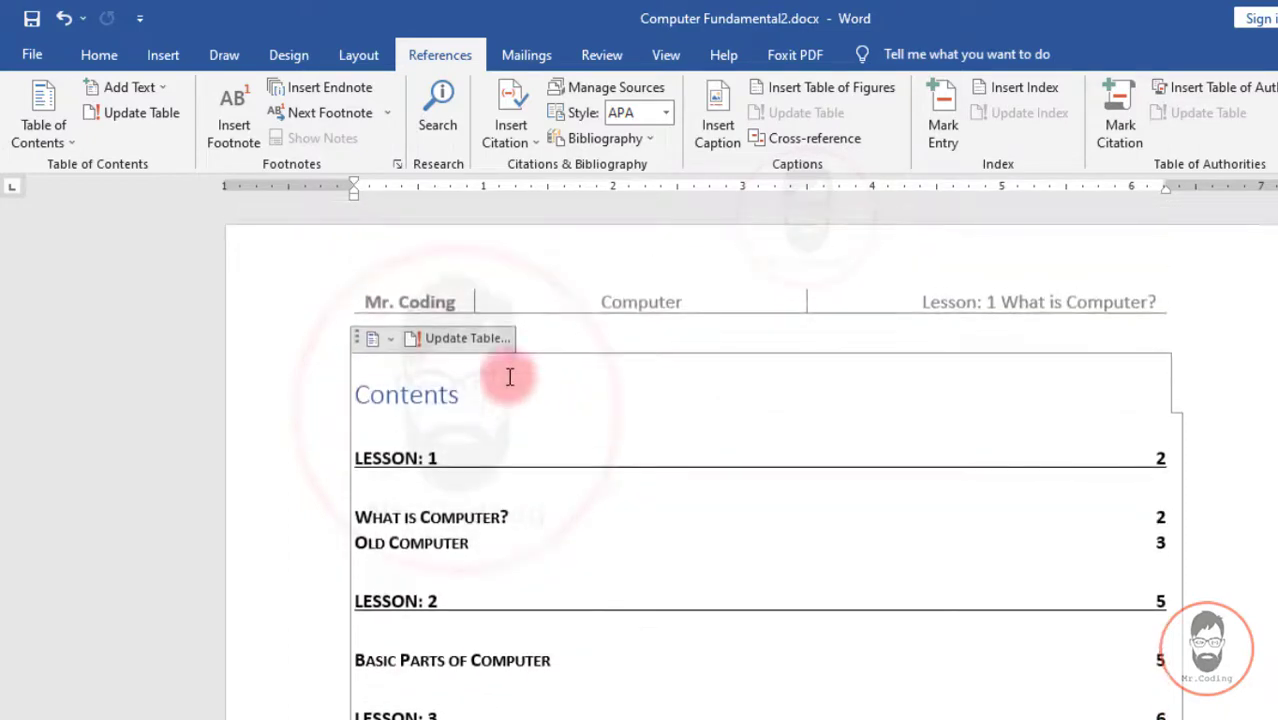
- Replace the table of contents with a custom one in the Formal format
click(57, 138)
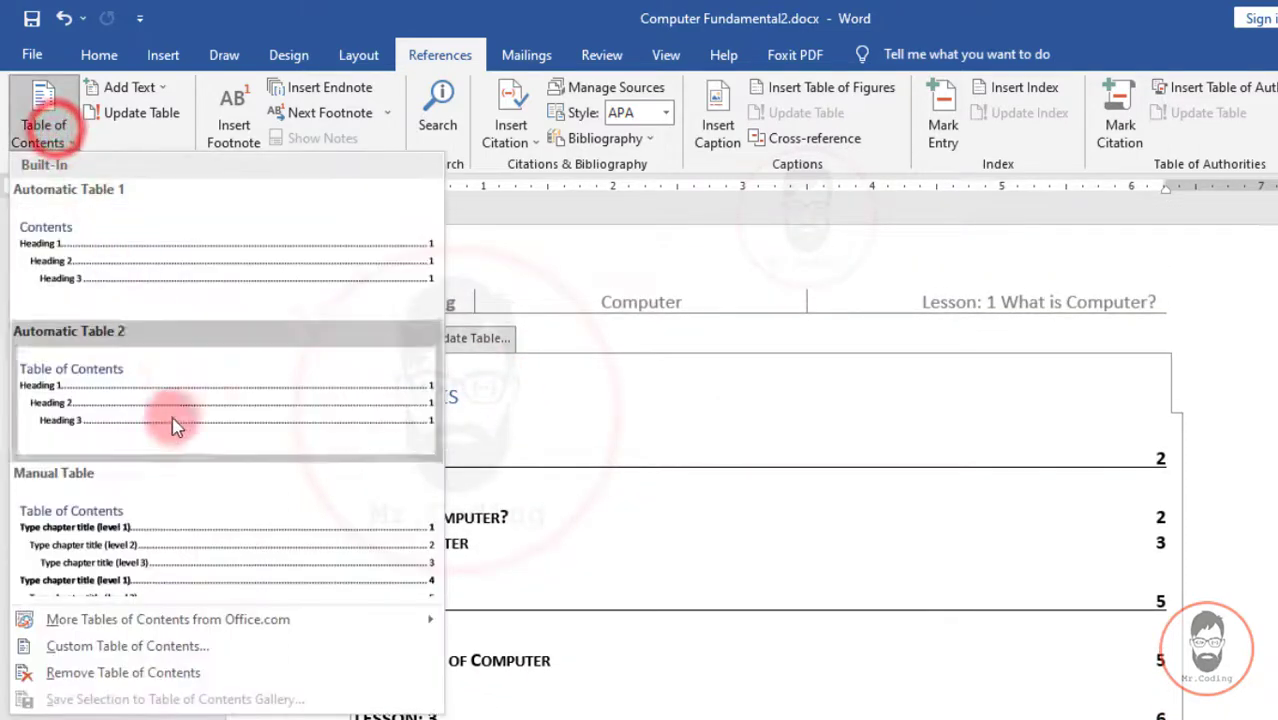
click(171, 637)
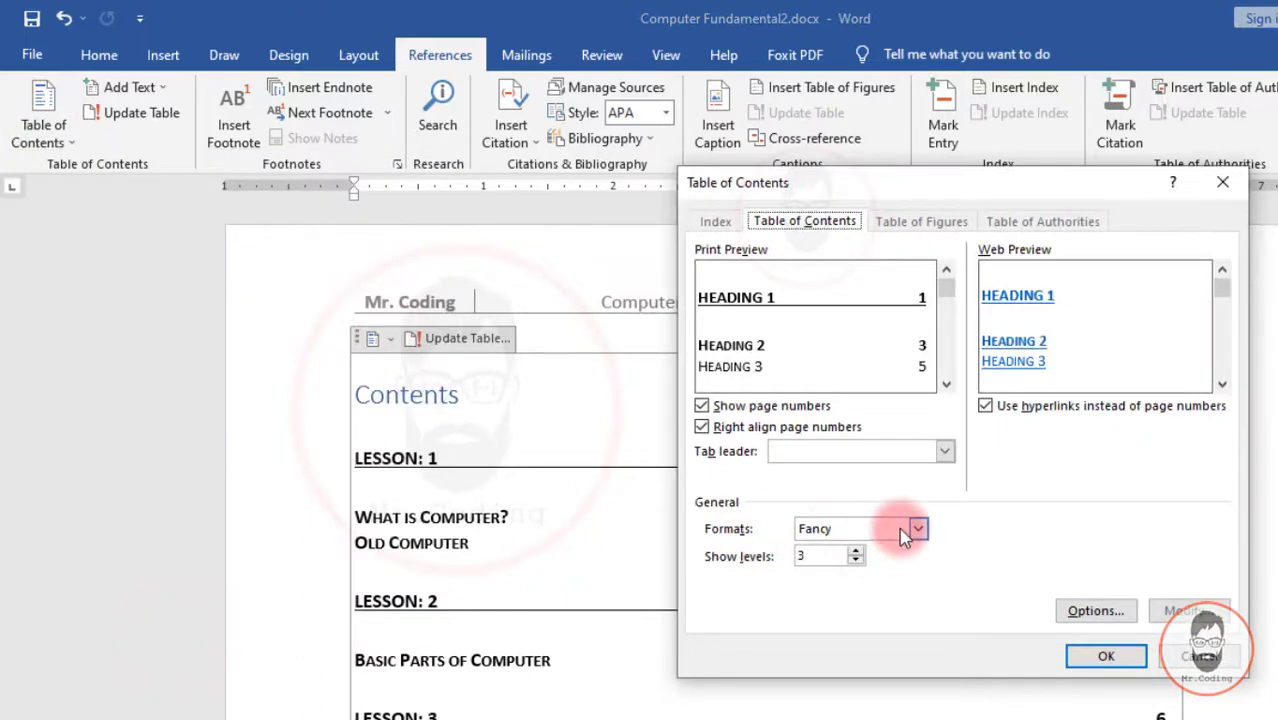
click(912, 530)
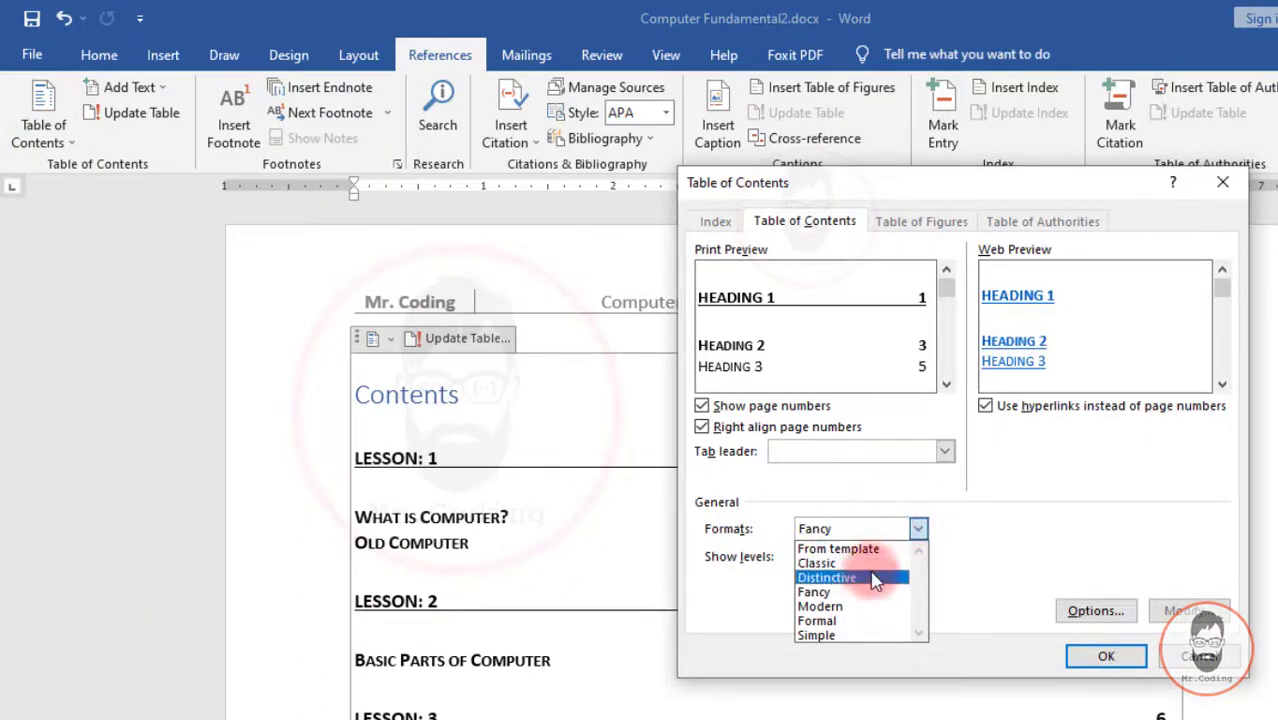
click(838, 622)
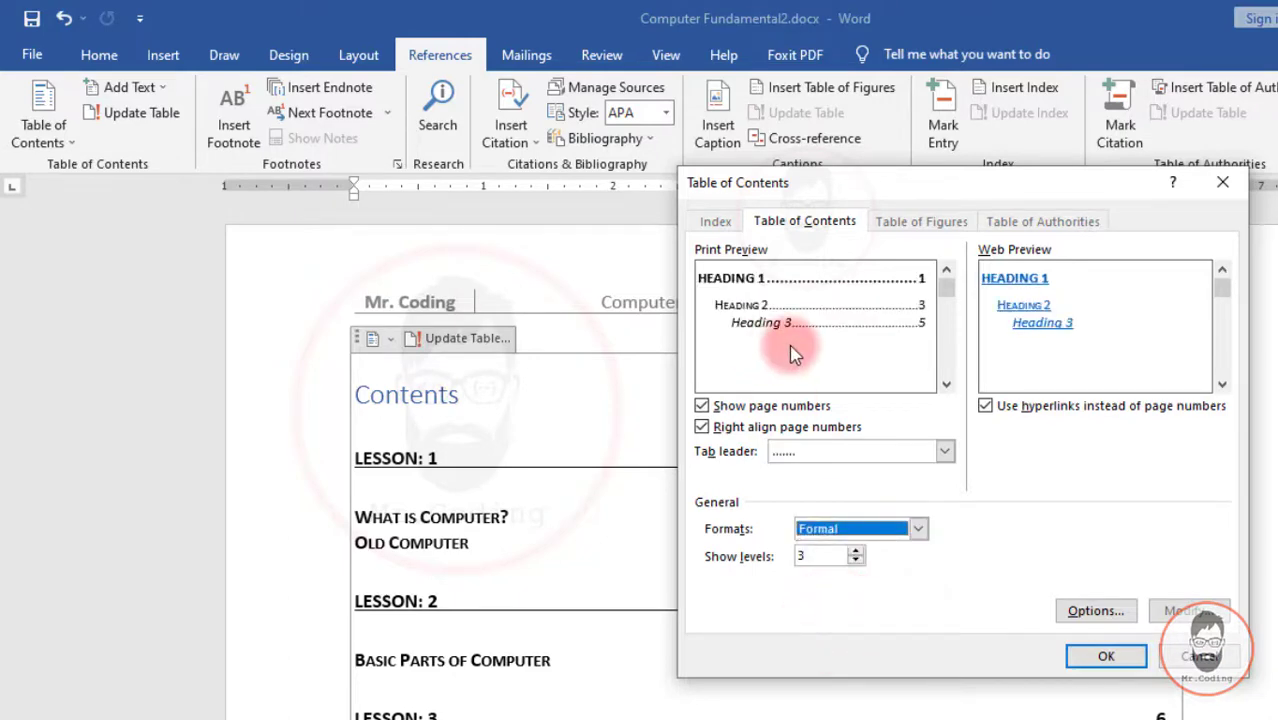
click(1106, 656)
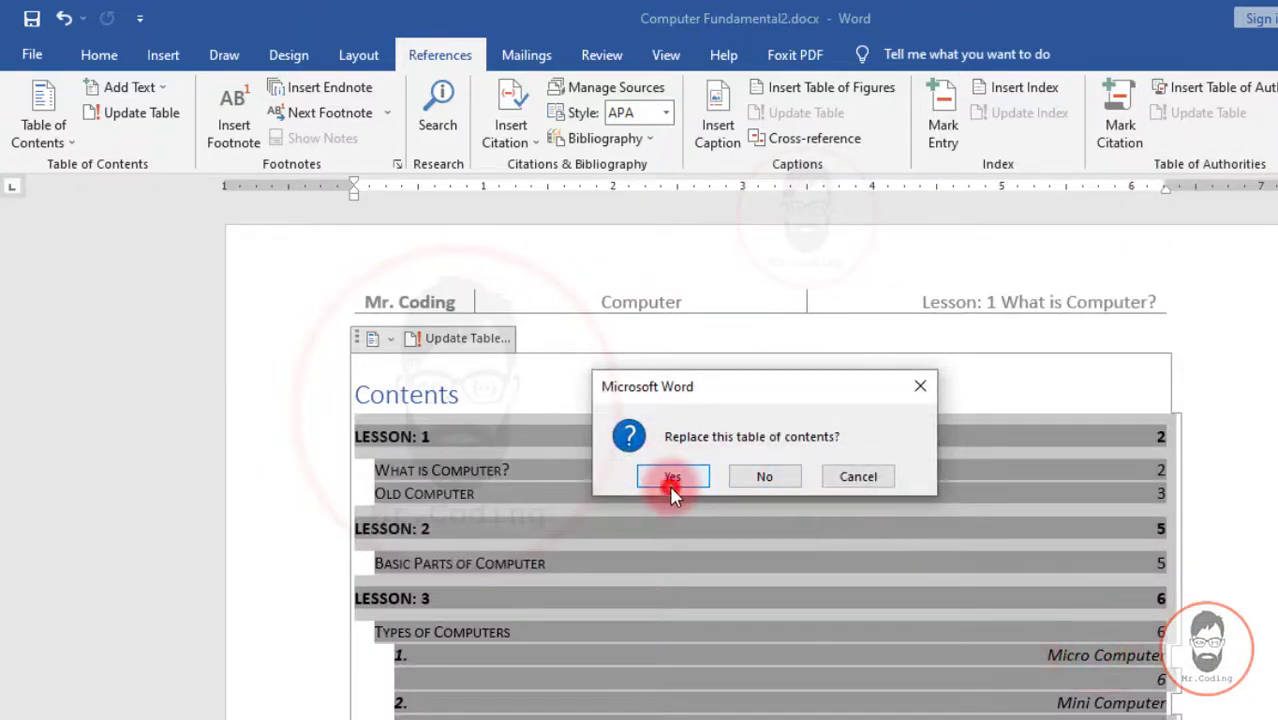
click(672, 478)
scroll(633, 477, down, 7)
scroll(628, 474, up, 6)
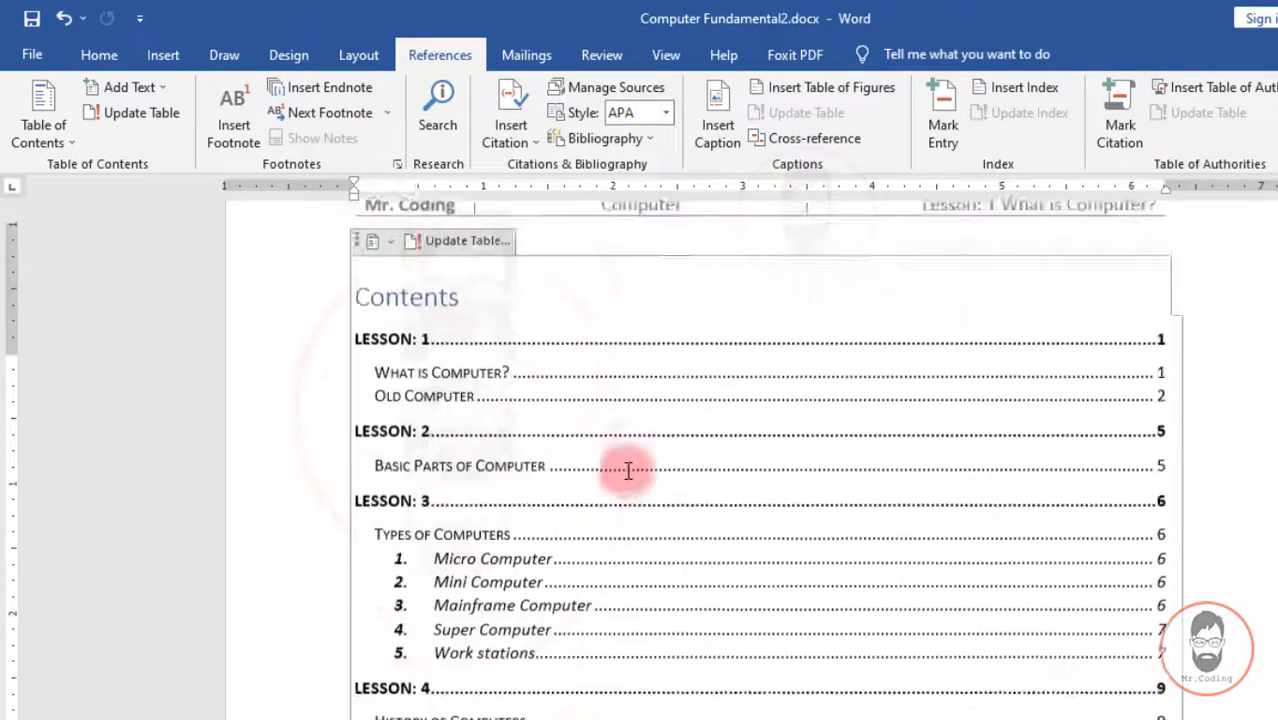
scroll(628, 471, up, 2)
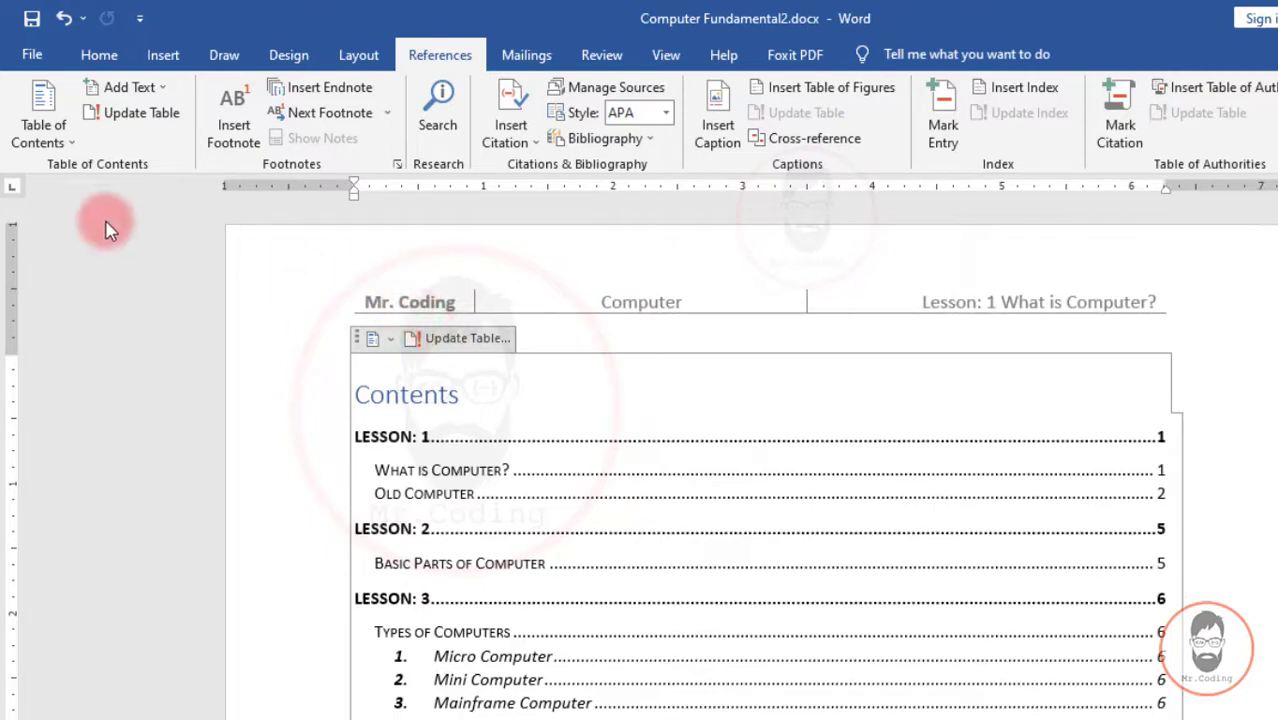
- Set the custom table of contents to show 1 level and replace the existing table with it
click(50, 140)
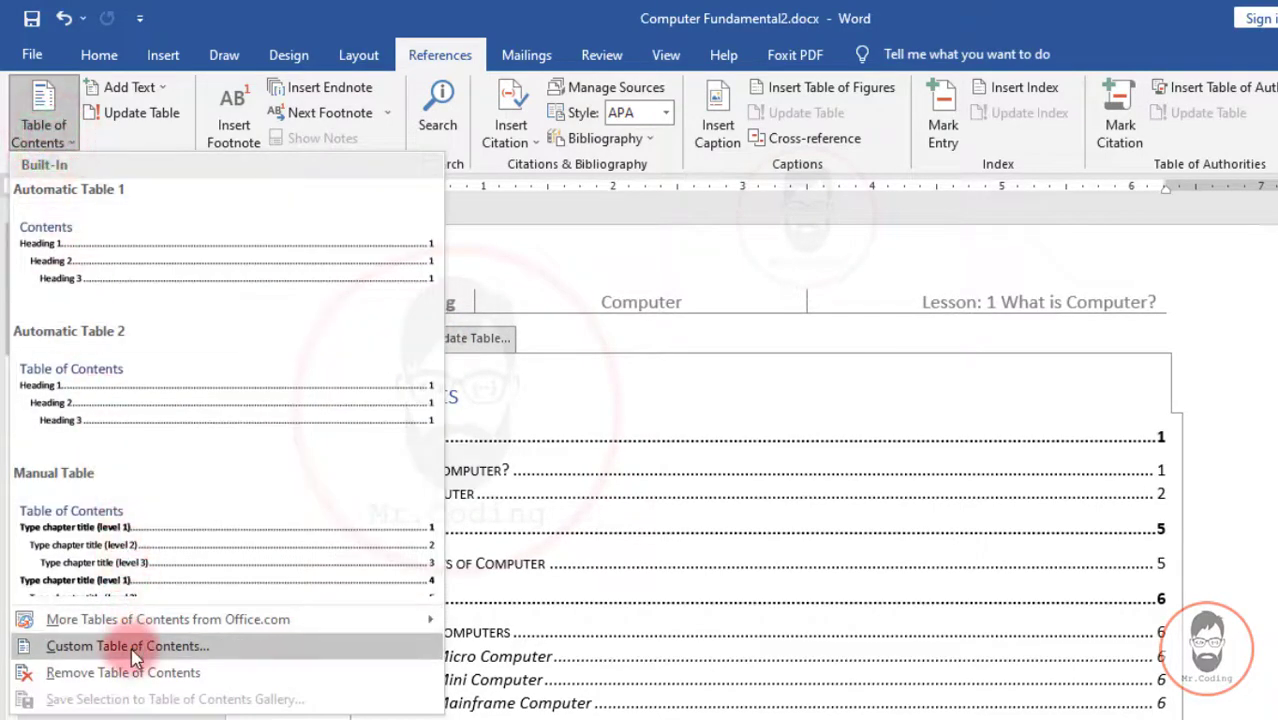
click(185, 652)
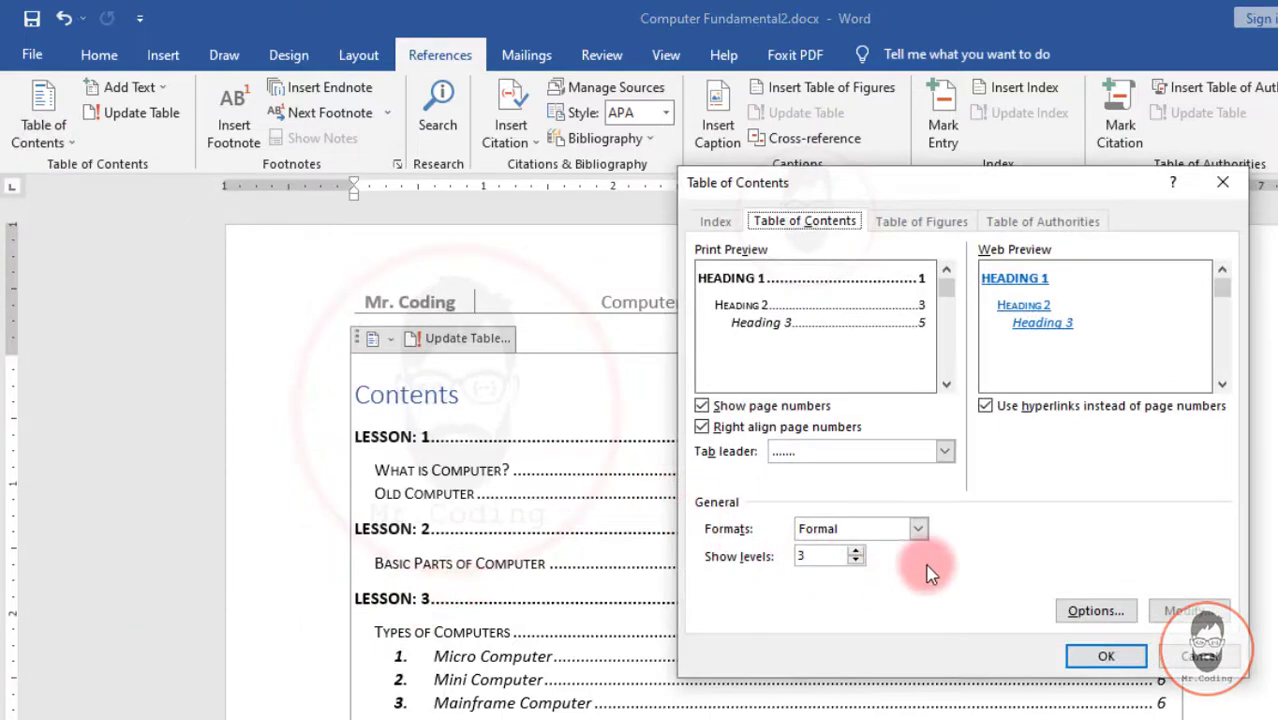
drag(951, 182, 1064, 158)
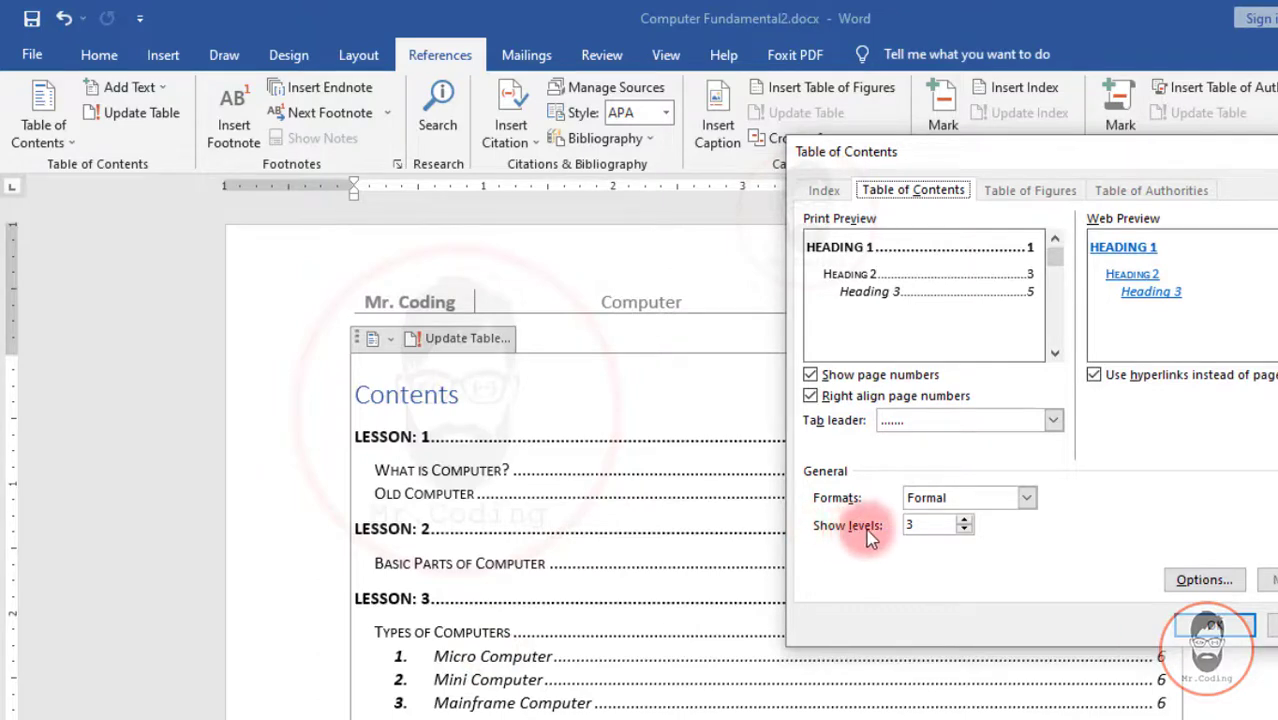
double_click(966, 528)
double_click(933, 525)
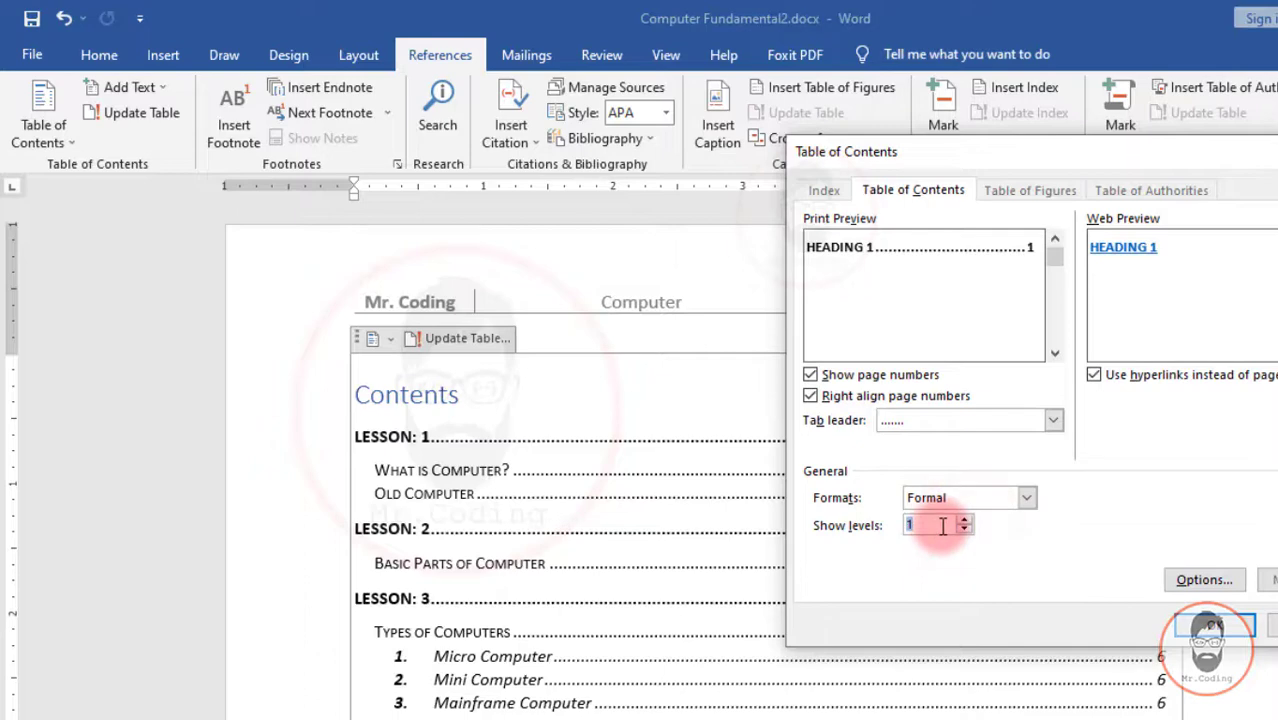
click(1212, 625)
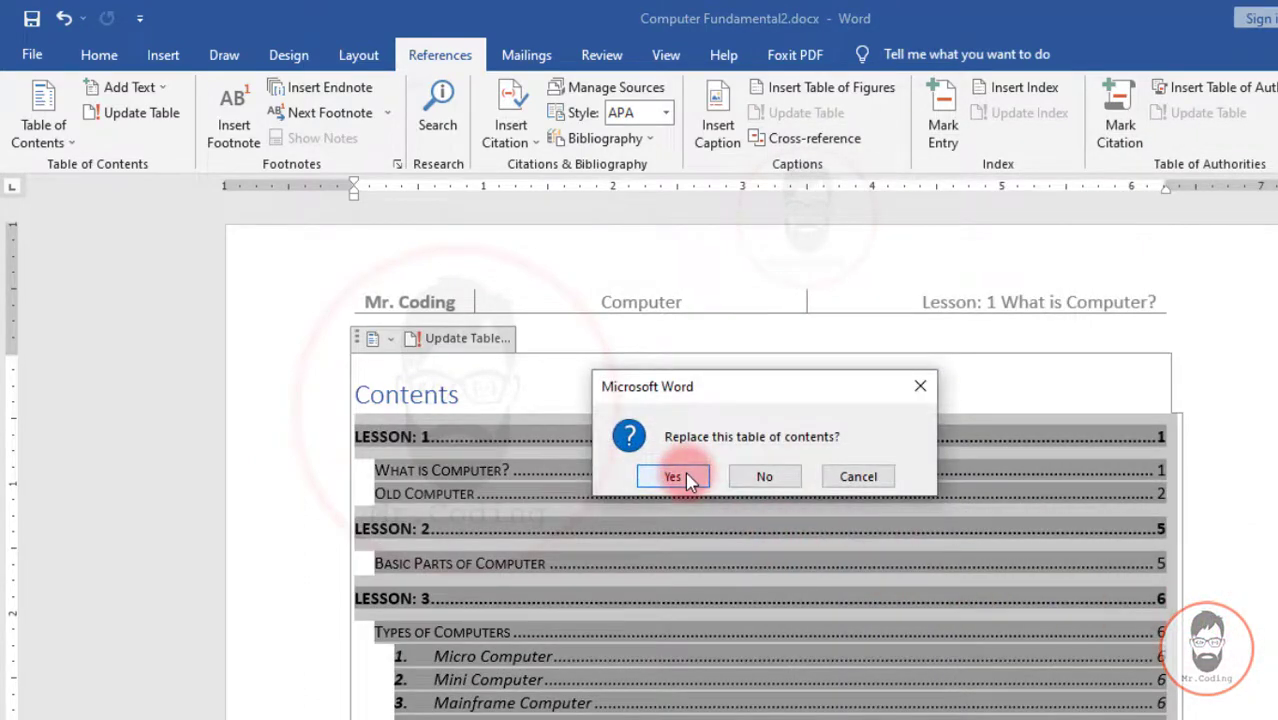
click(685, 472)
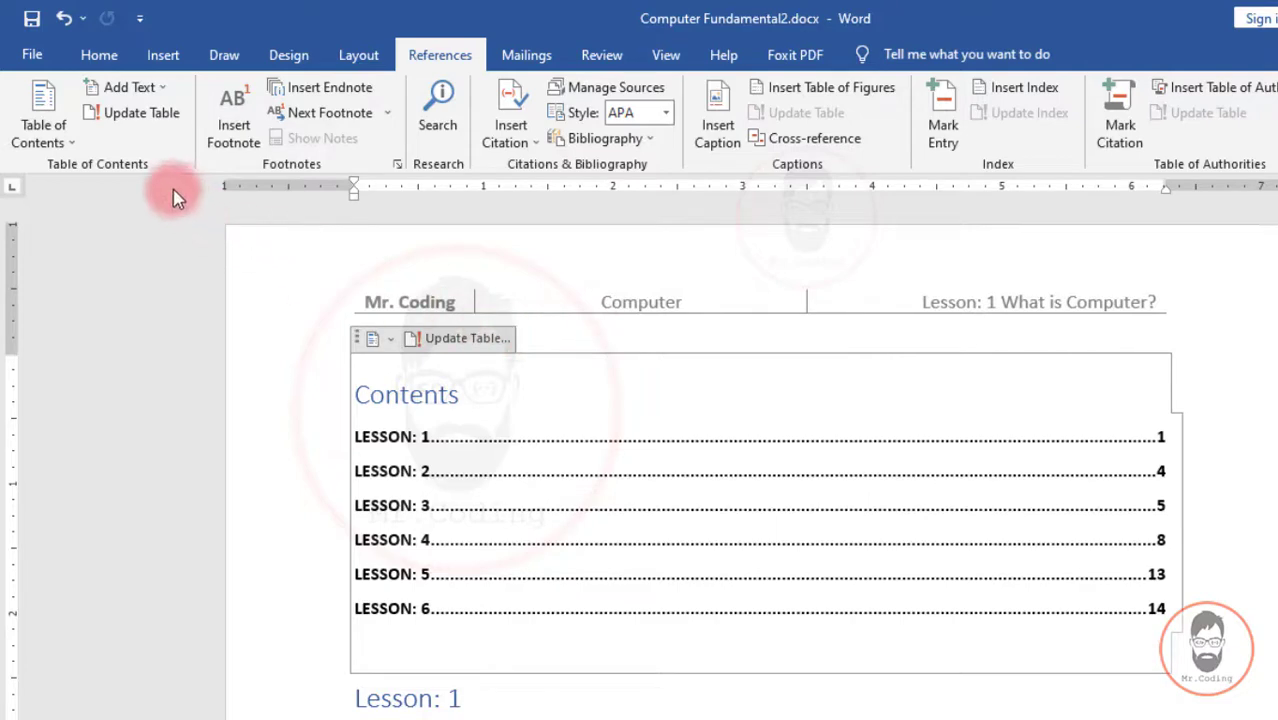
- Set the custom table of contents to show 2 levels and replace the existing table with it
click(60, 140)
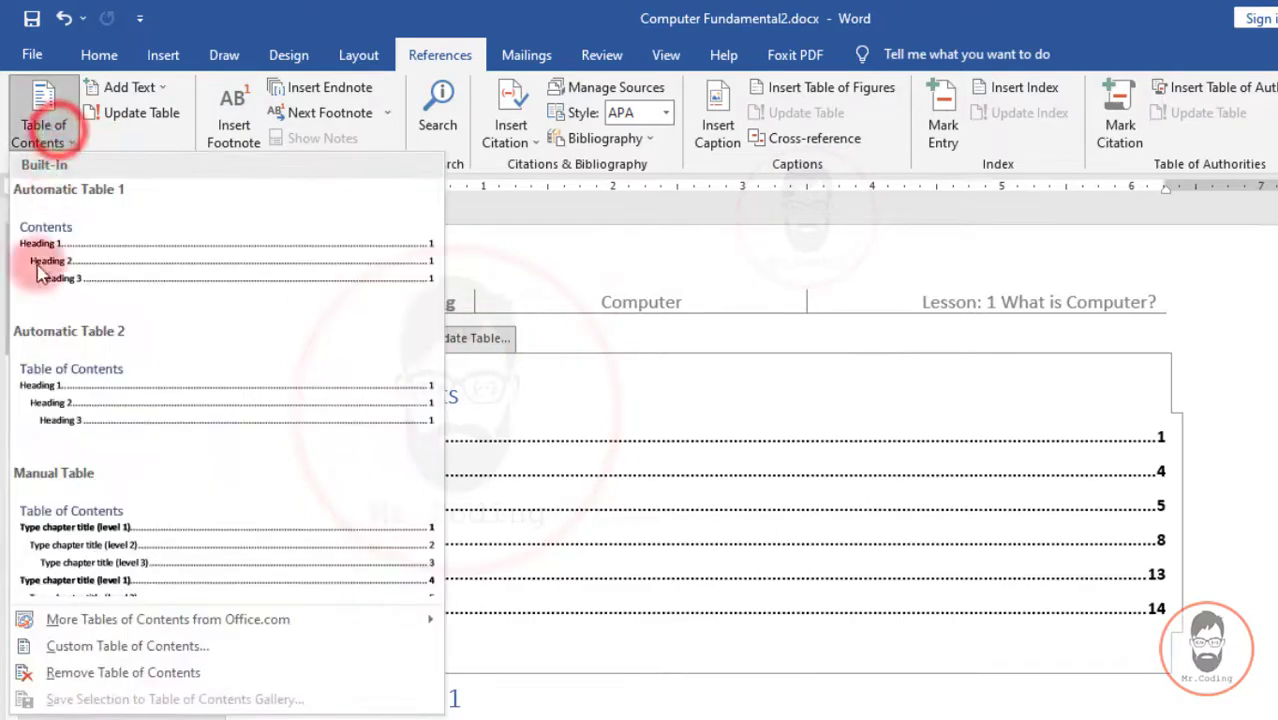
click(80, 648)
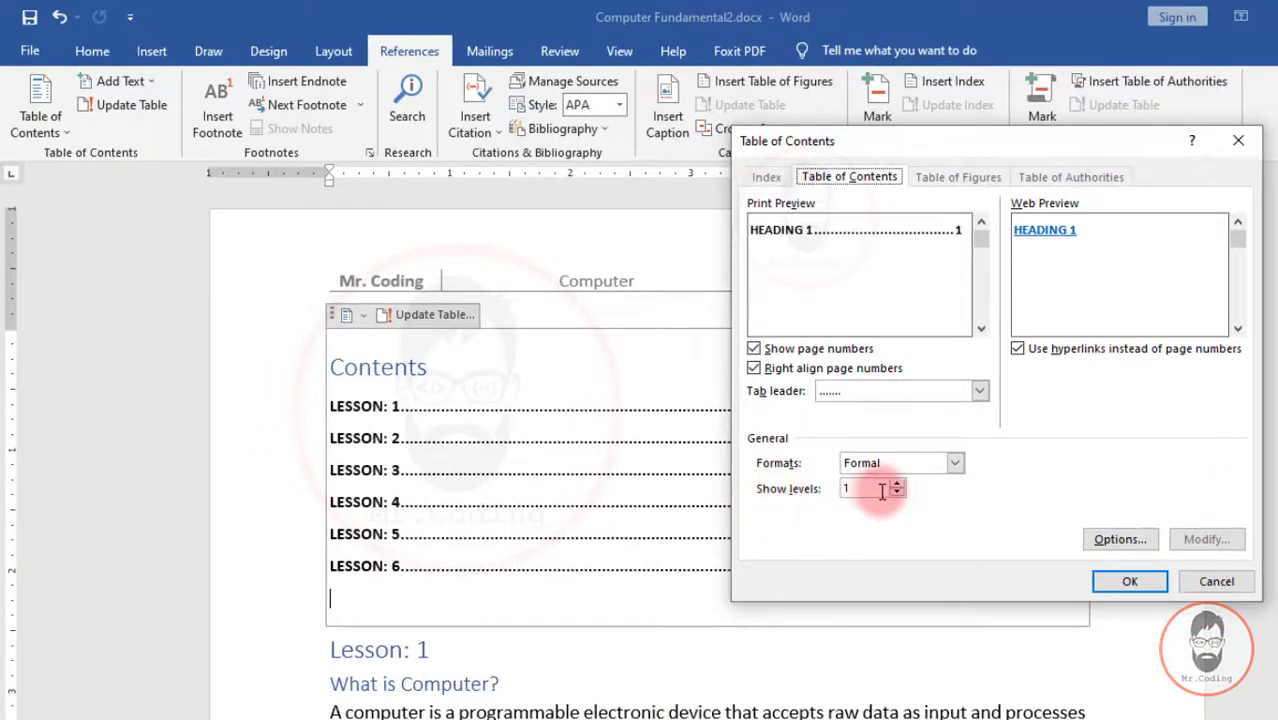
click(895, 481)
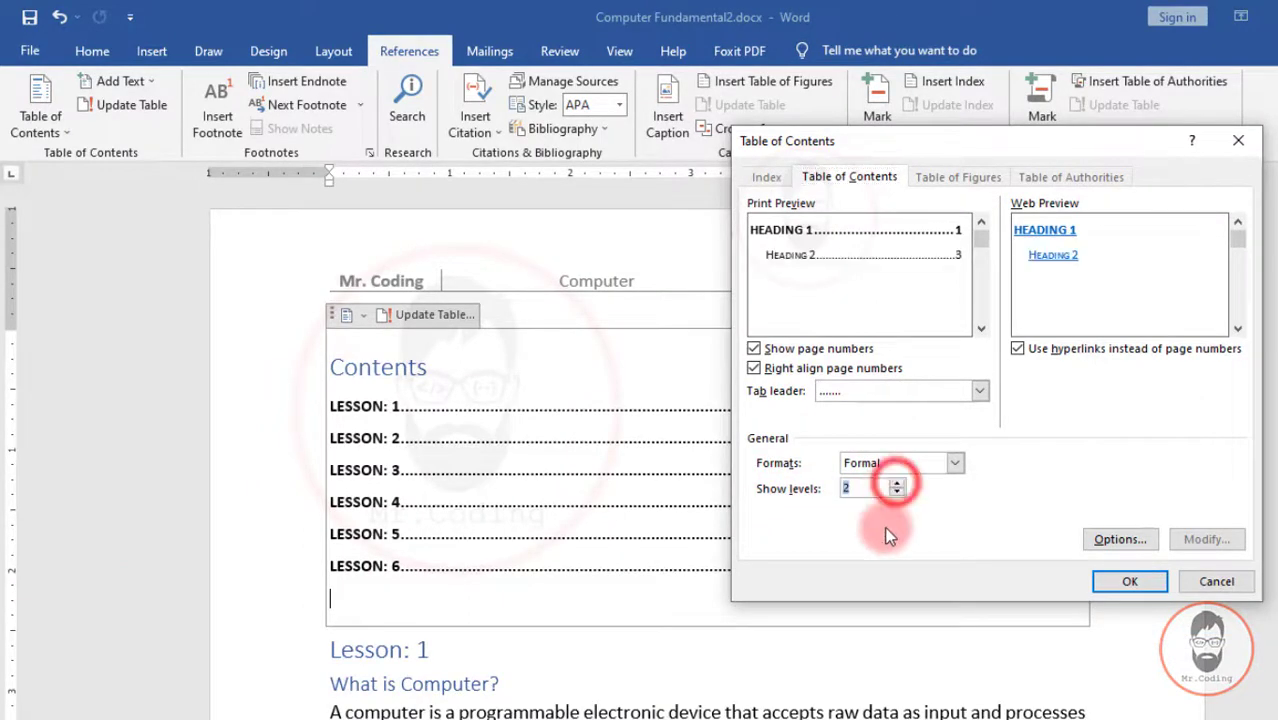
click(1128, 583)
click(638, 441)
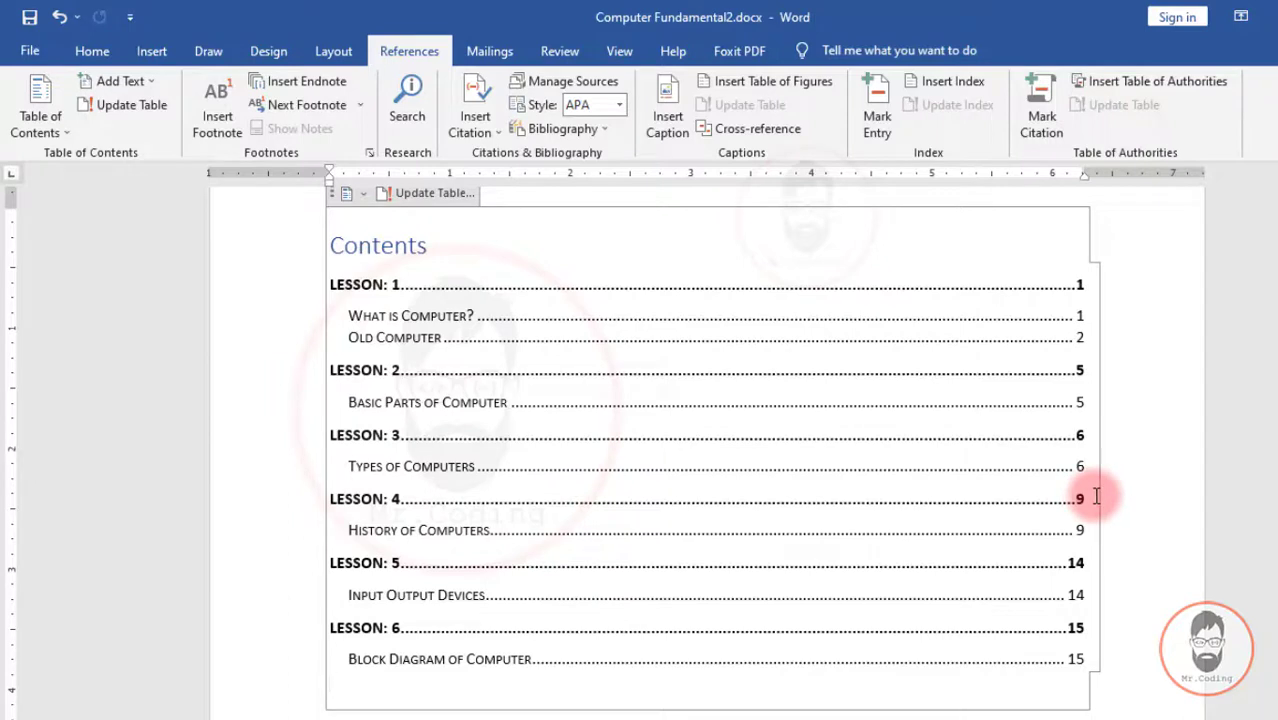
- Follow the Lesson: 6 and Lesson: 4 entries of the contents to their headings, returning to the document start each time
scroll(1097, 496, down, 1)
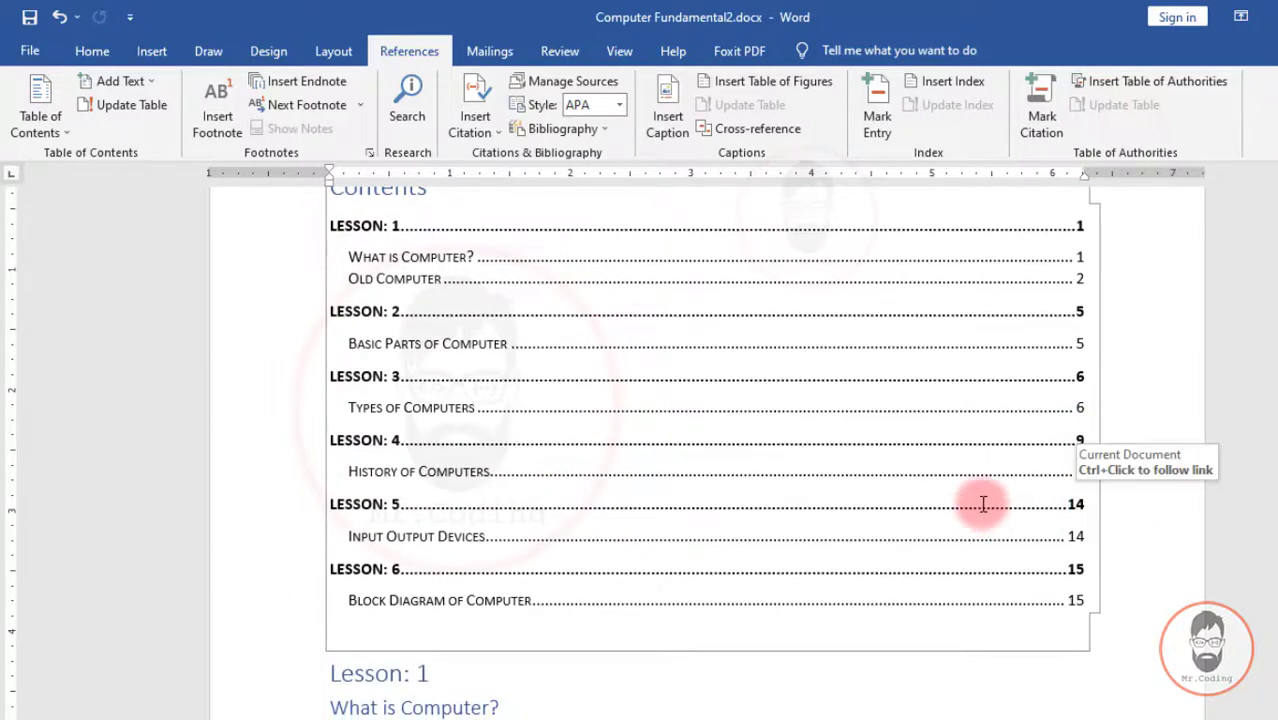
ctrl+click(372, 578)
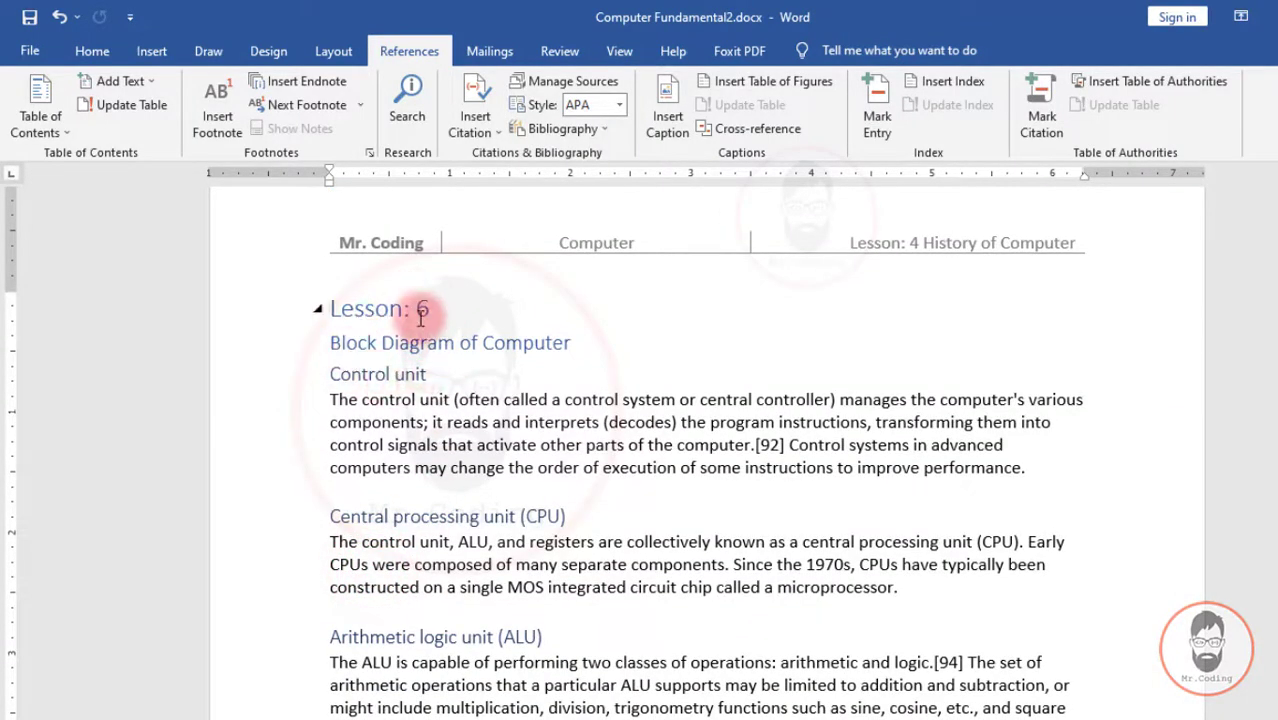
key(ctrl+Home)
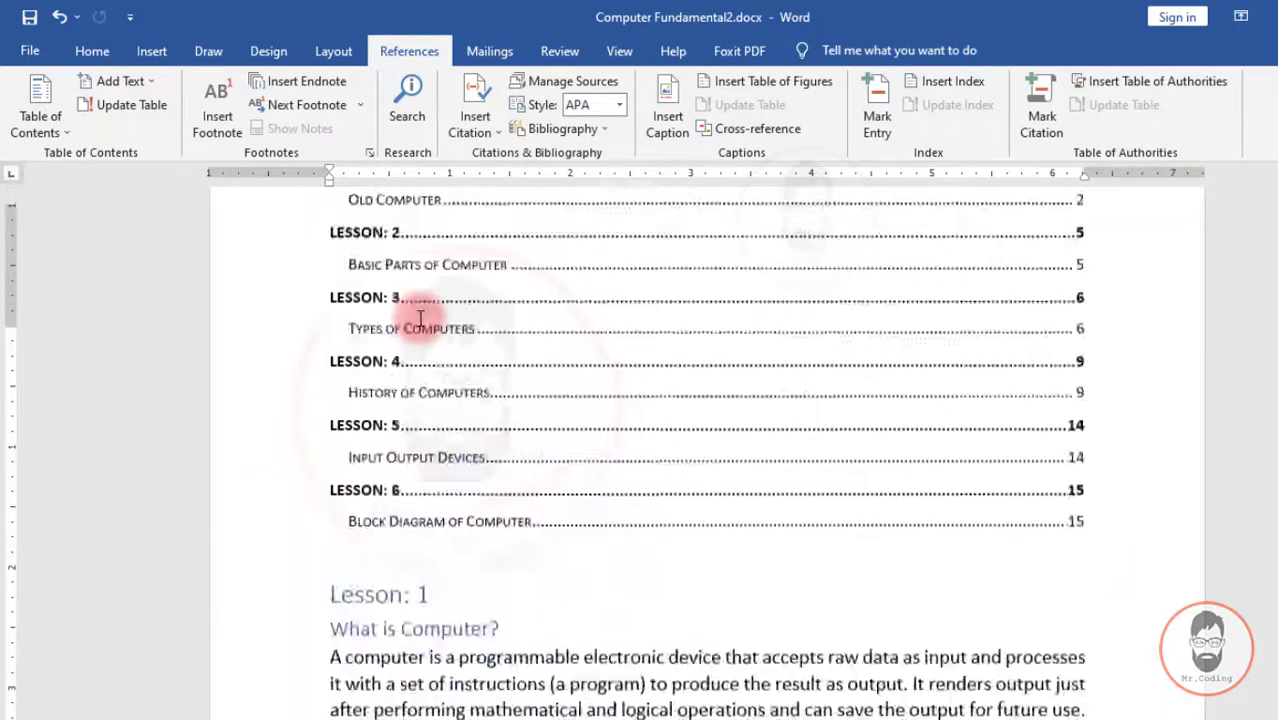
scroll(432, 487, down, 1)
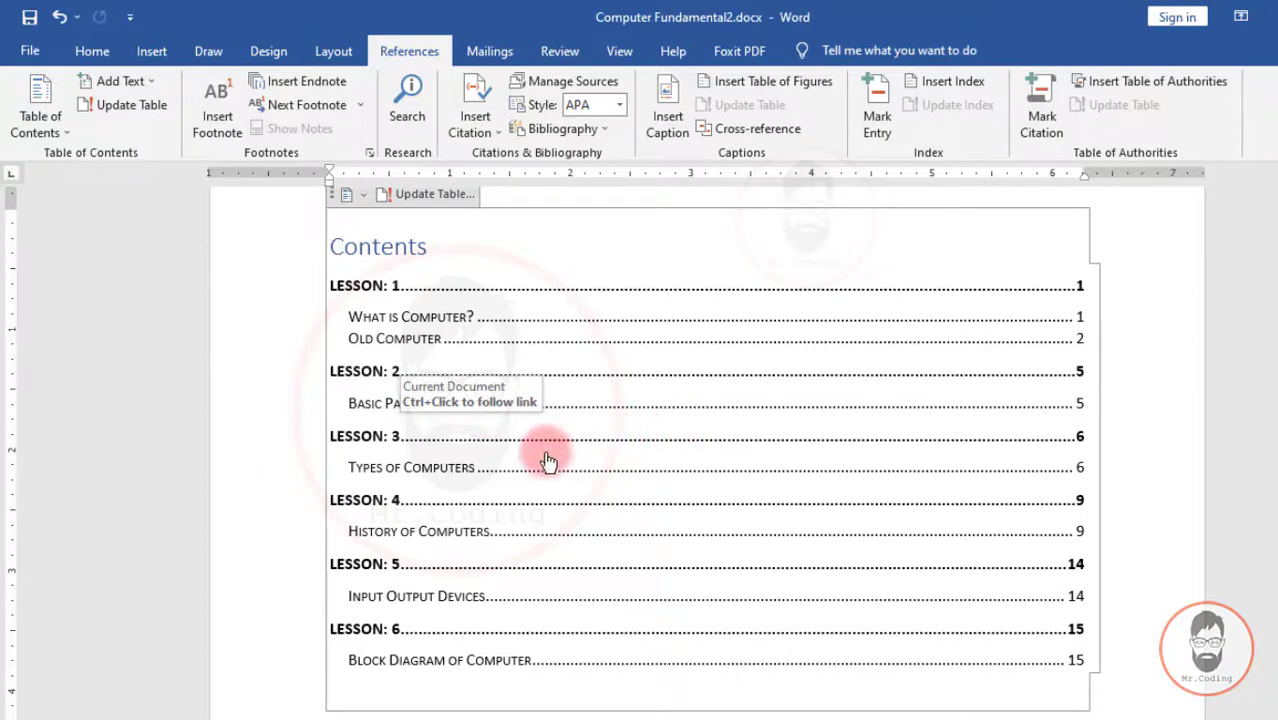
ctrl+click(370, 500)
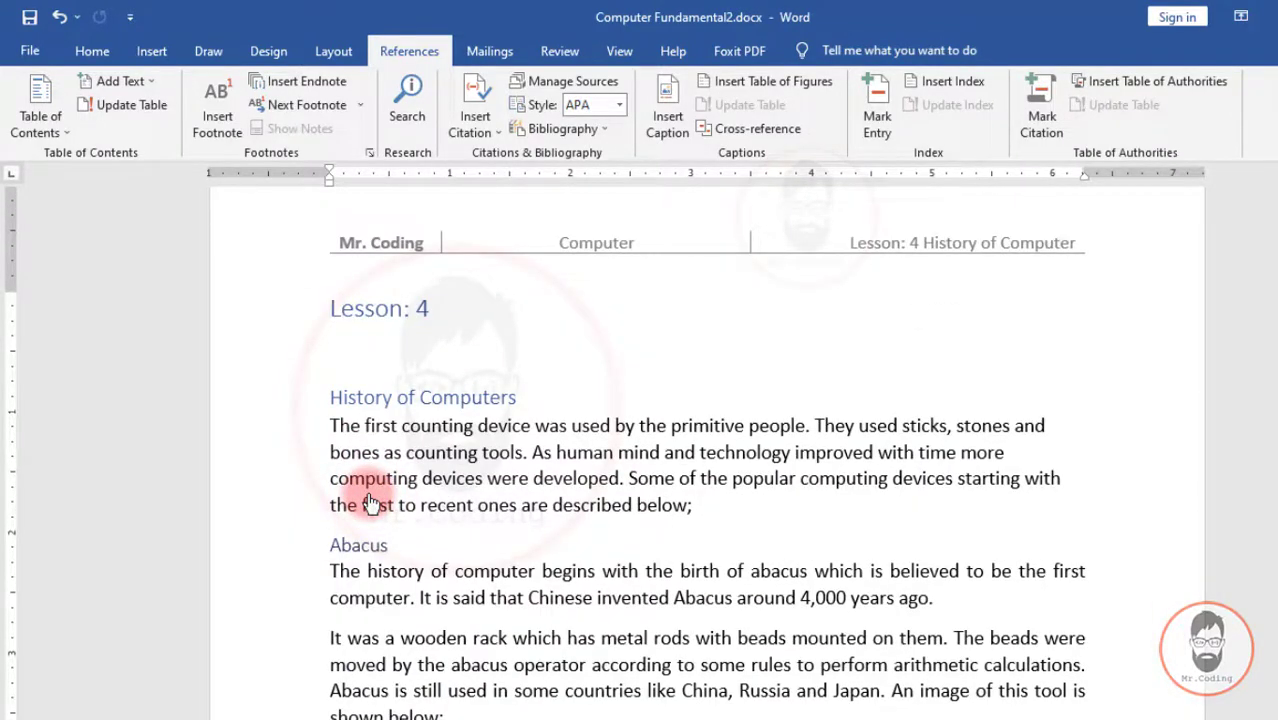
key(ctrl+Home)
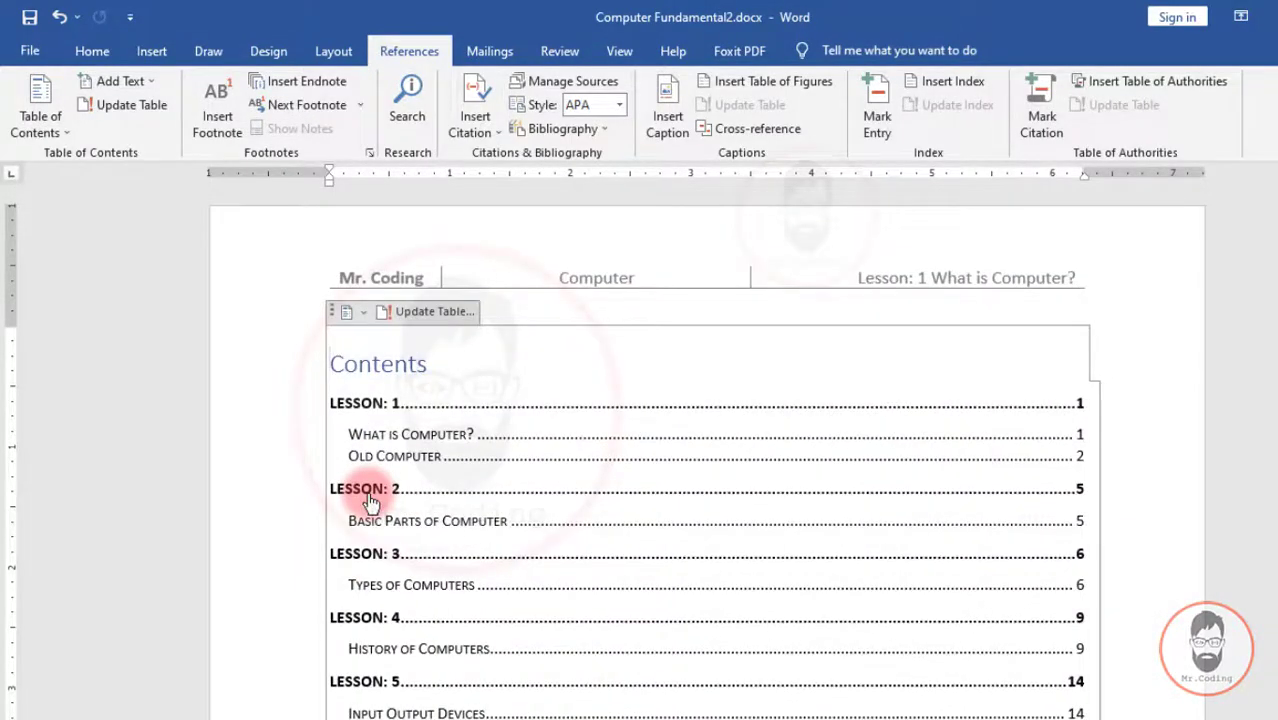
- Remove the table of contents from the document, and undo the removal
click(40, 115)
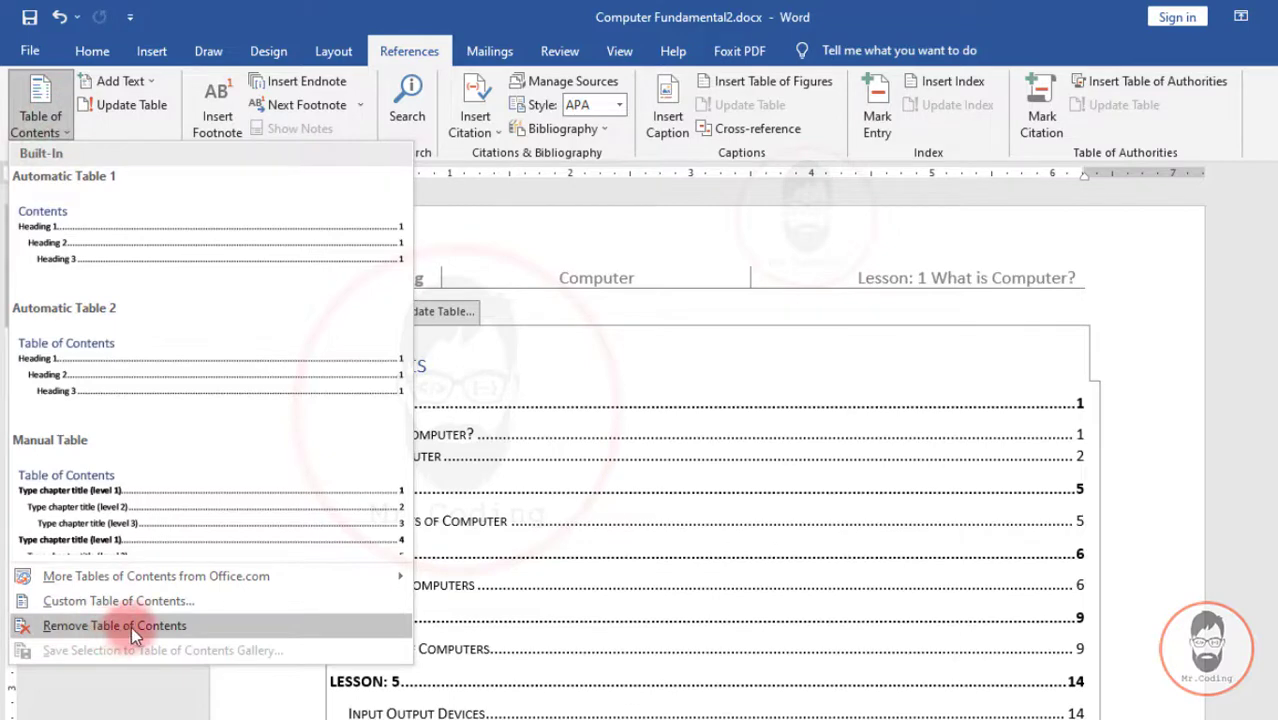
click(360, 348)
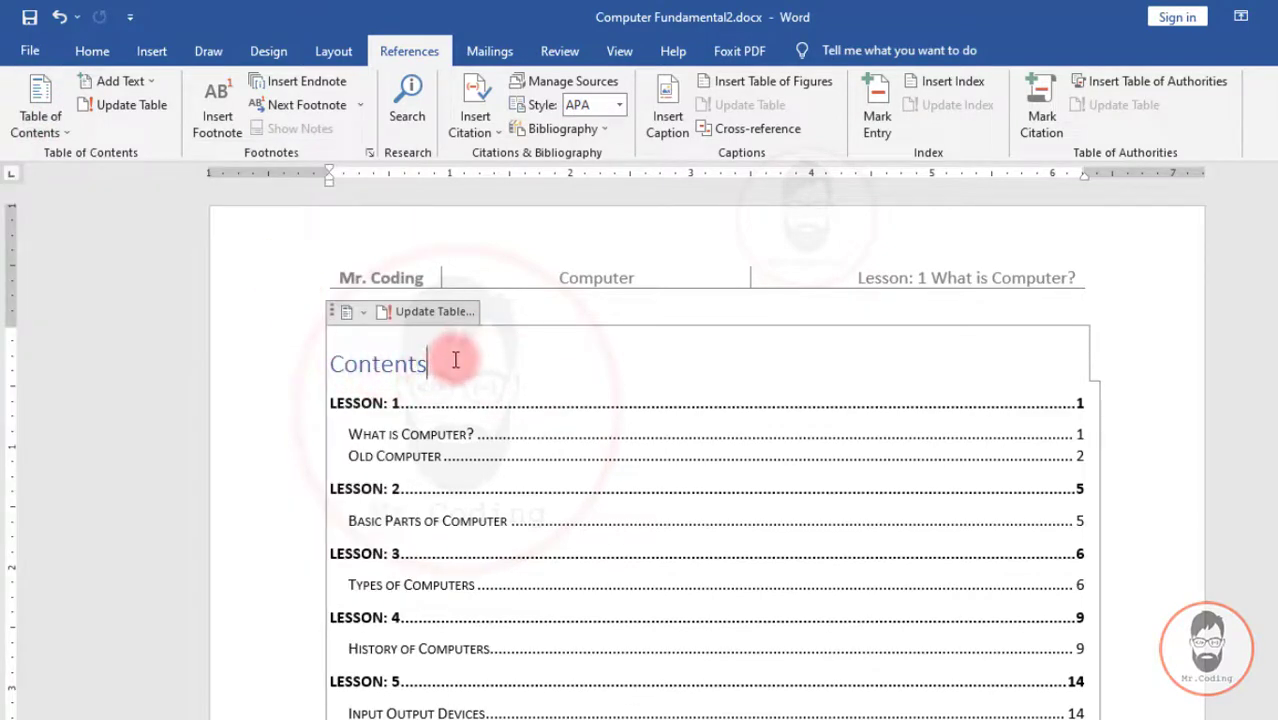
click(57, 133)
click(96, 626)
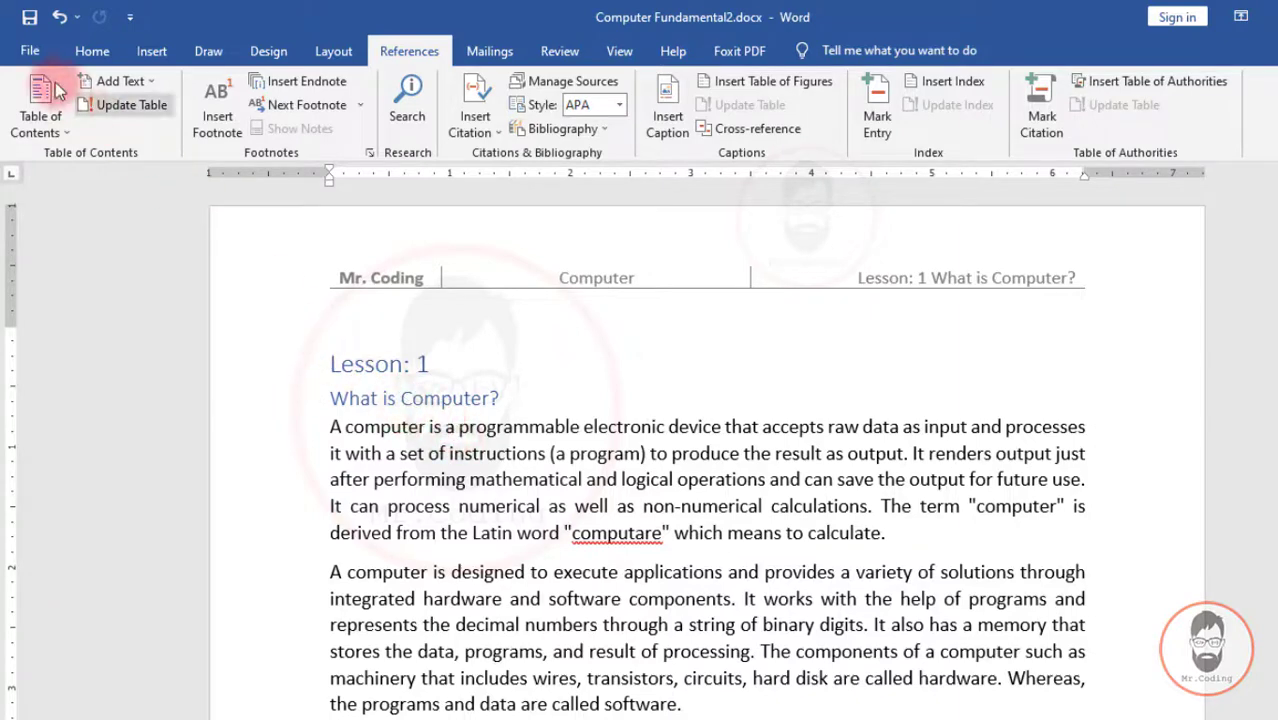
click(58, 17)
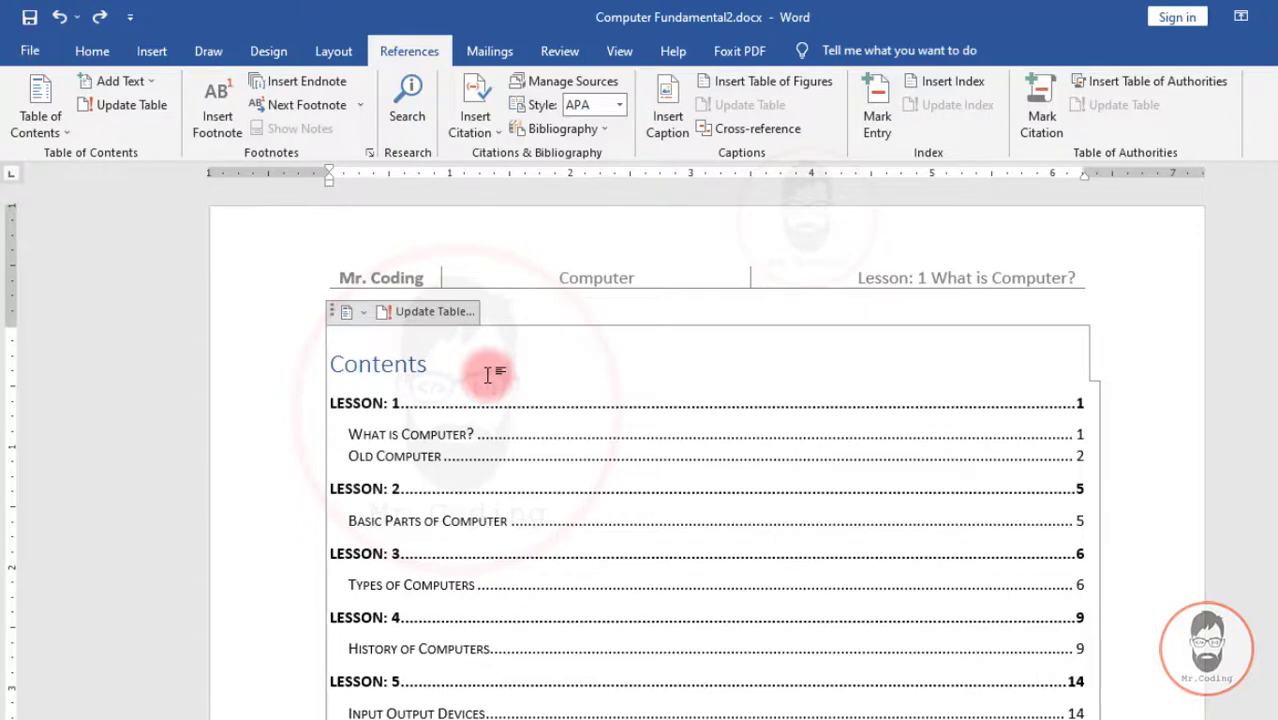
- Go to Lesson: 6 through its contents entry and assign the heading "Block Diagram of Computer" to Level 1 with Add Text
scroll(487, 374, down, 2)
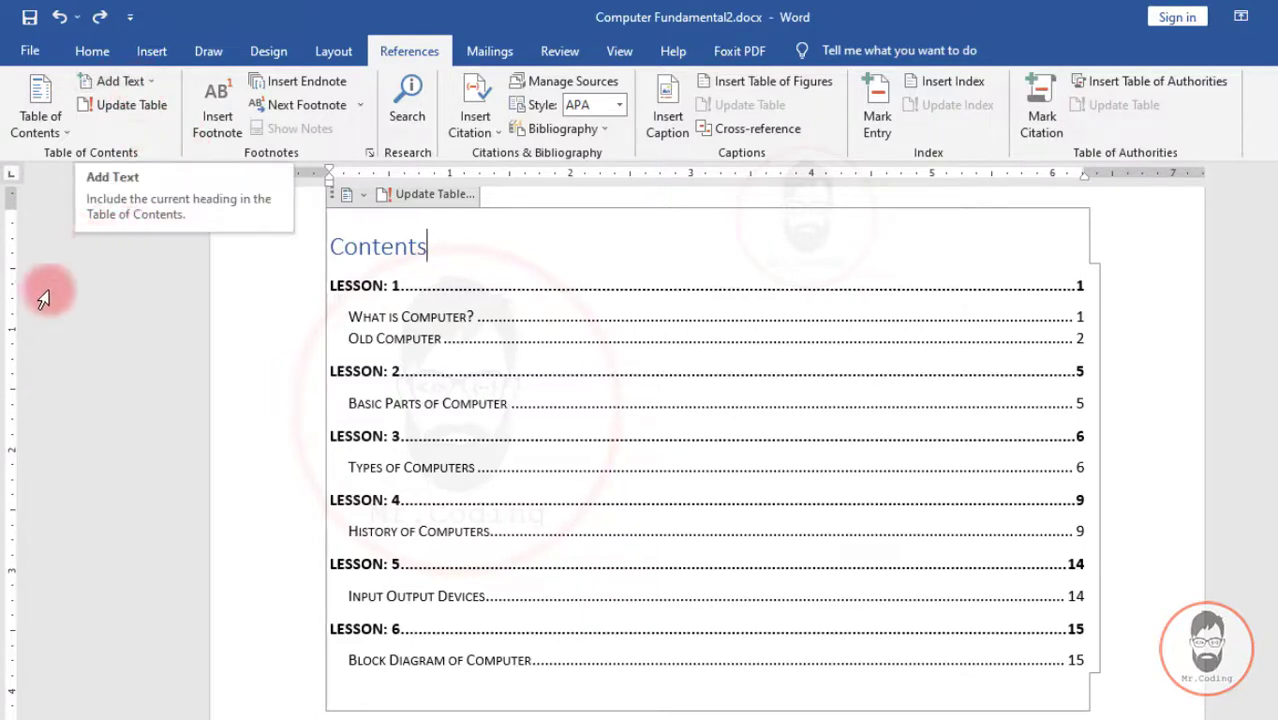
ctrl+click(369, 639)
drag(456, 308, 293, 294)
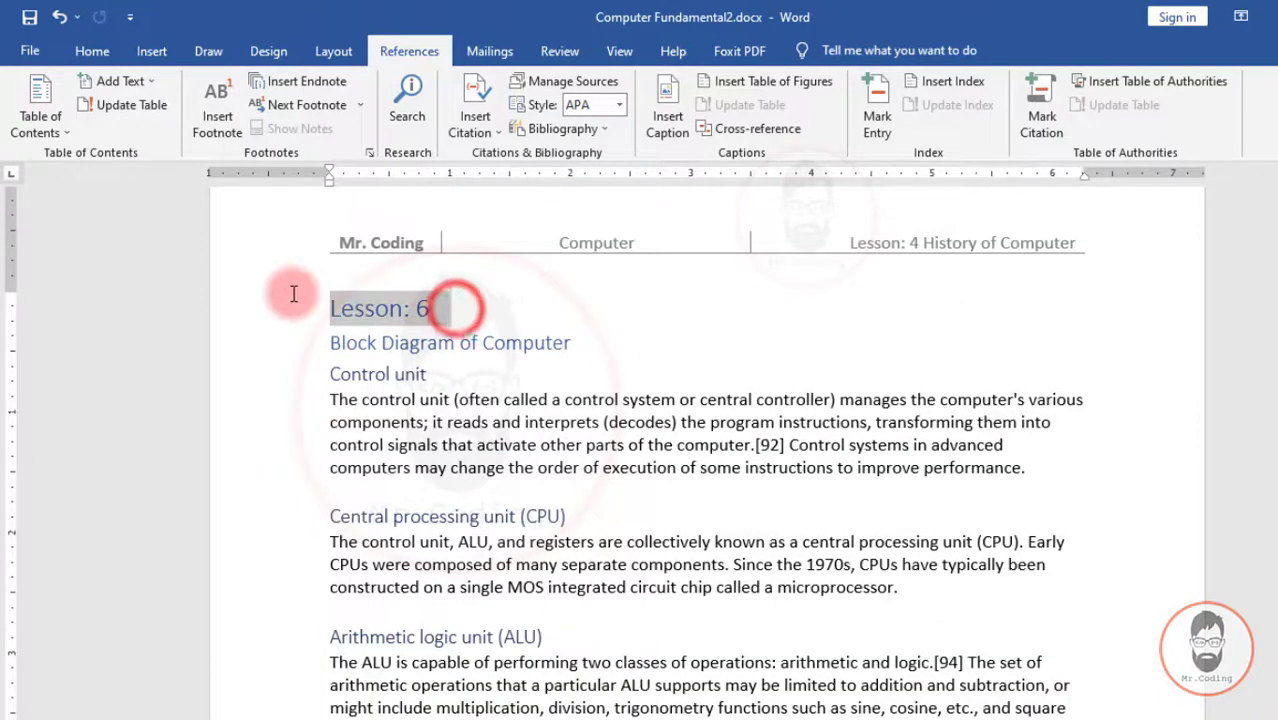
click(385, 348)
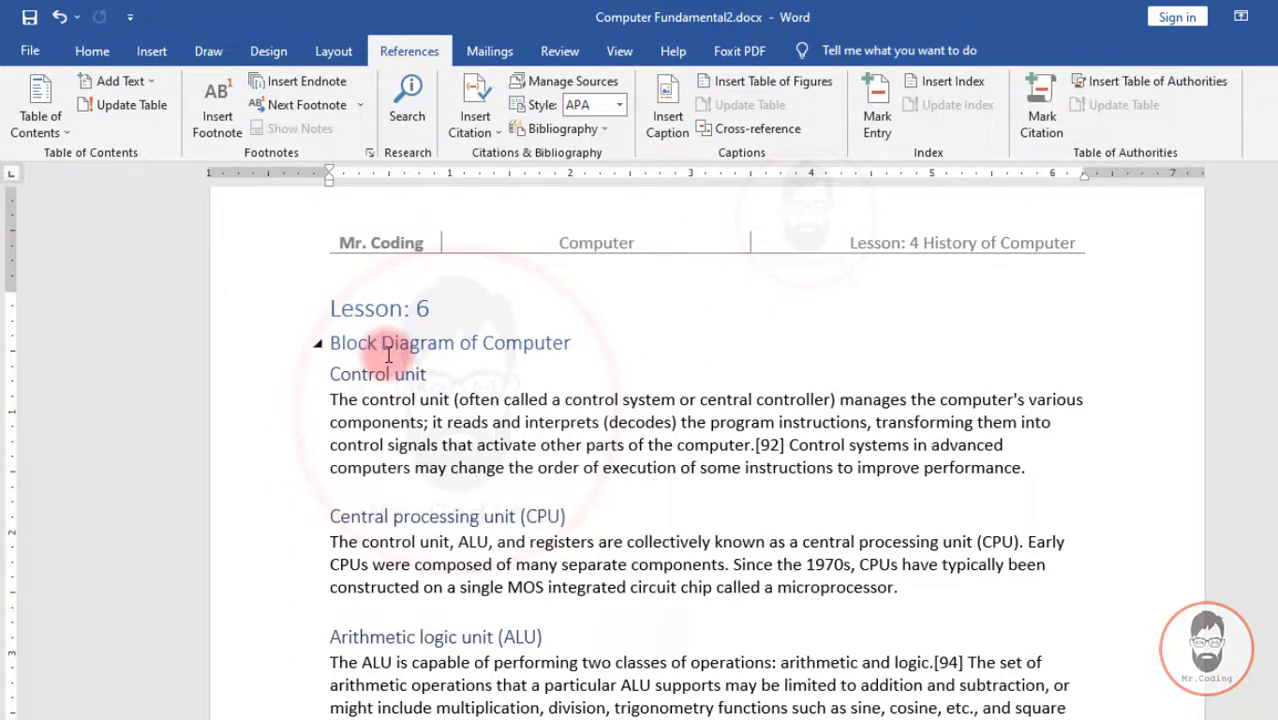
drag(328, 343, 551, 342)
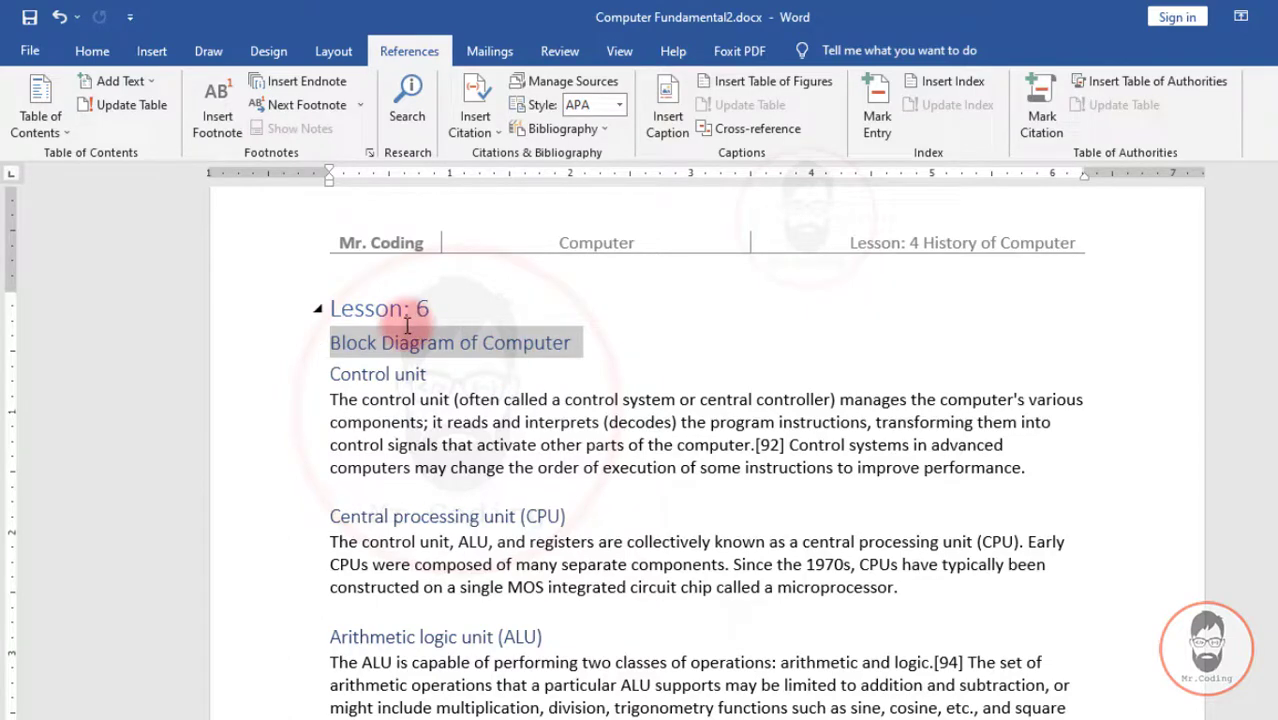
click(359, 343)
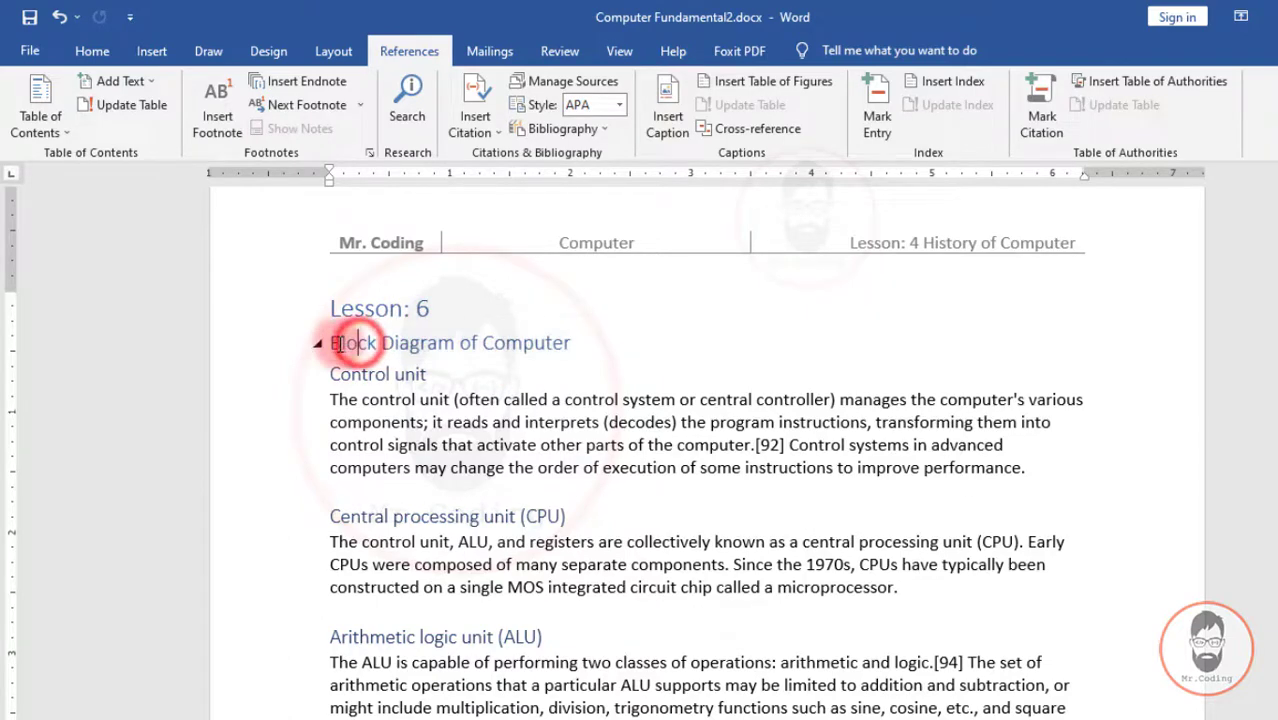
drag(331, 342, 549, 358)
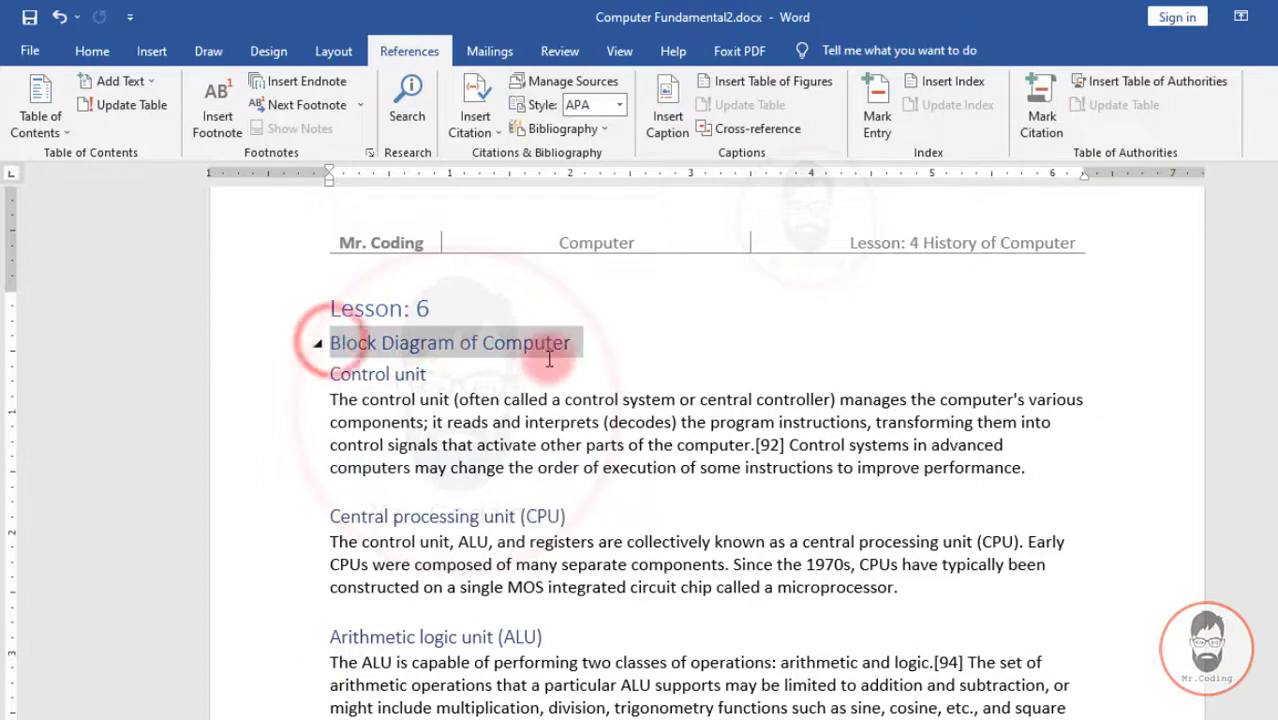
click(461, 362)
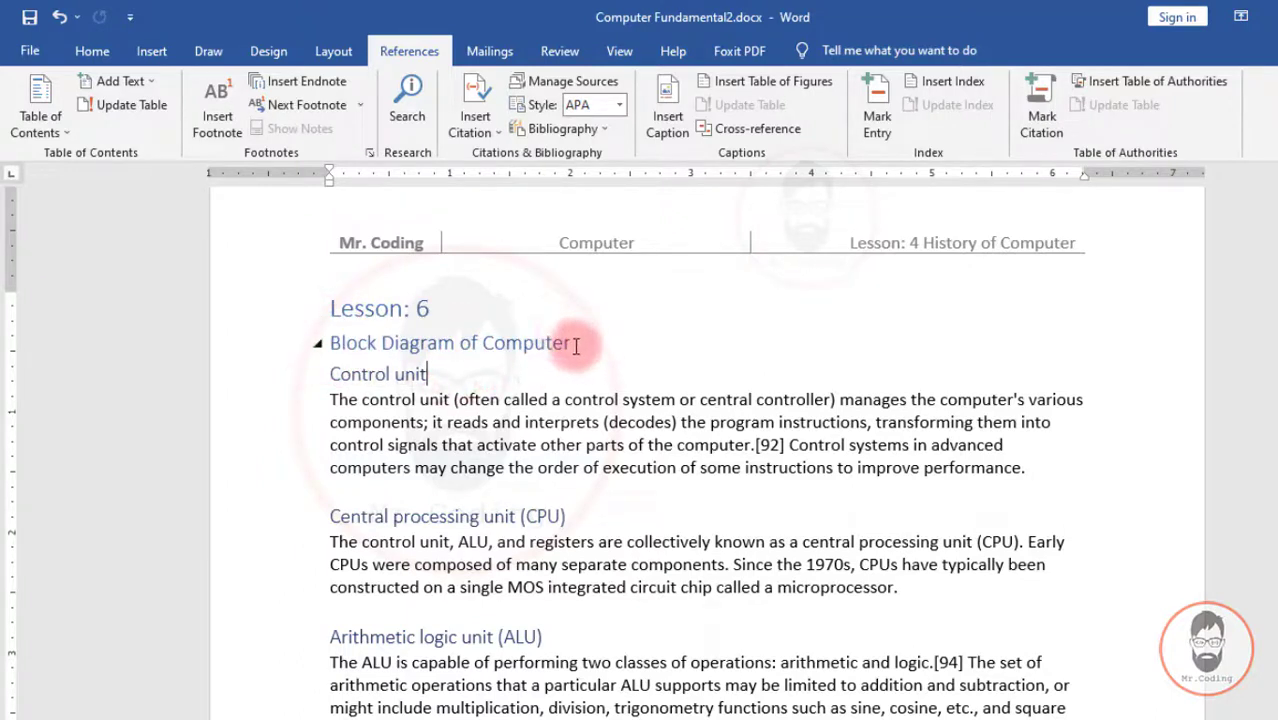
drag(572, 342, 352, 346)
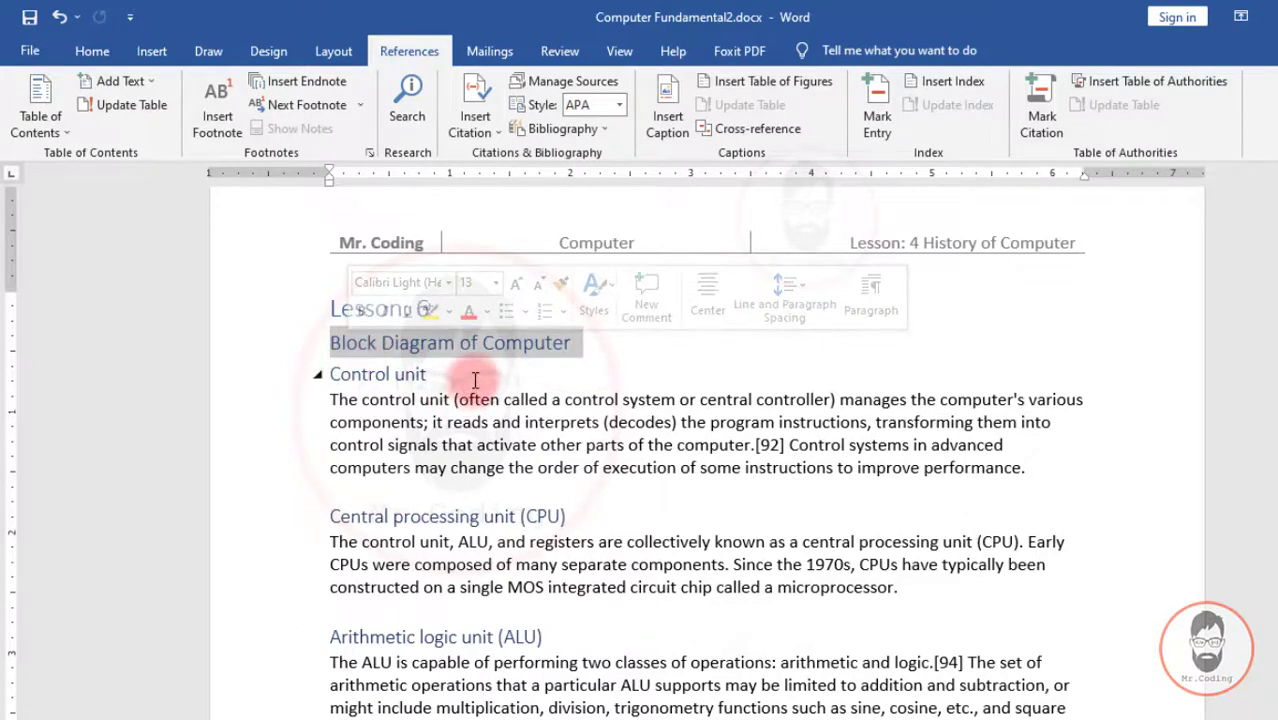
click(147, 87)
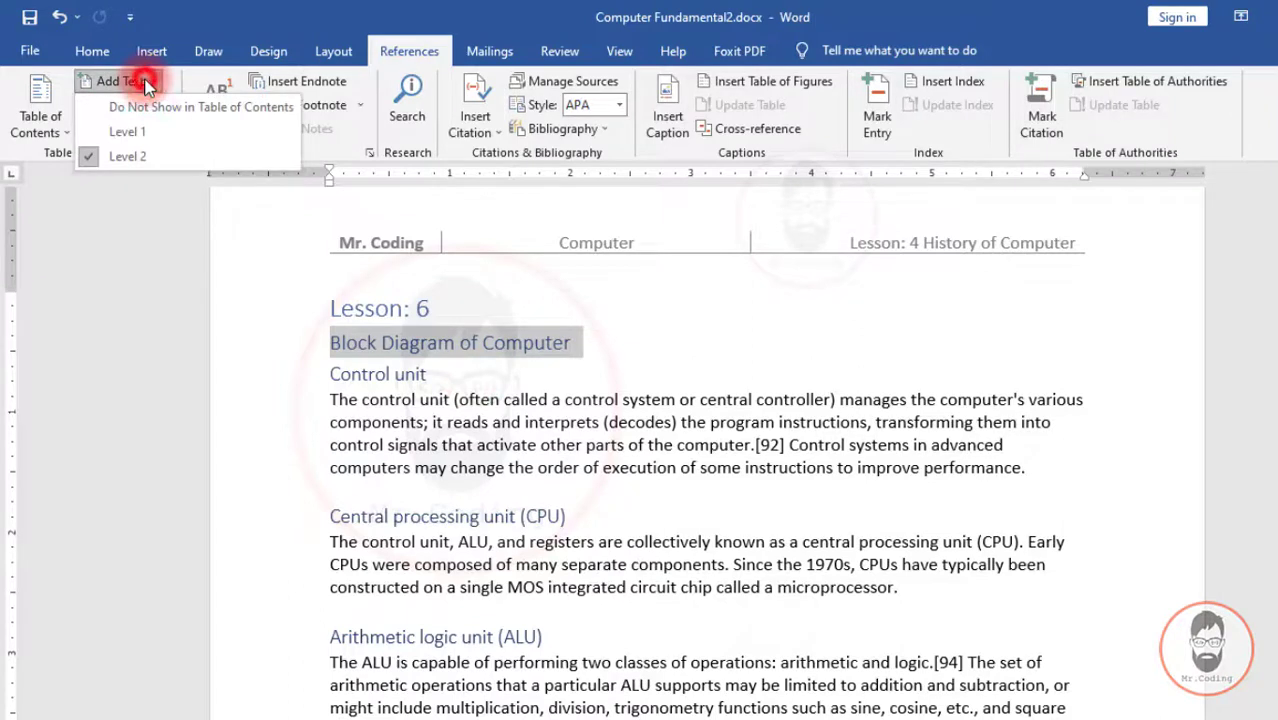
click(135, 134)
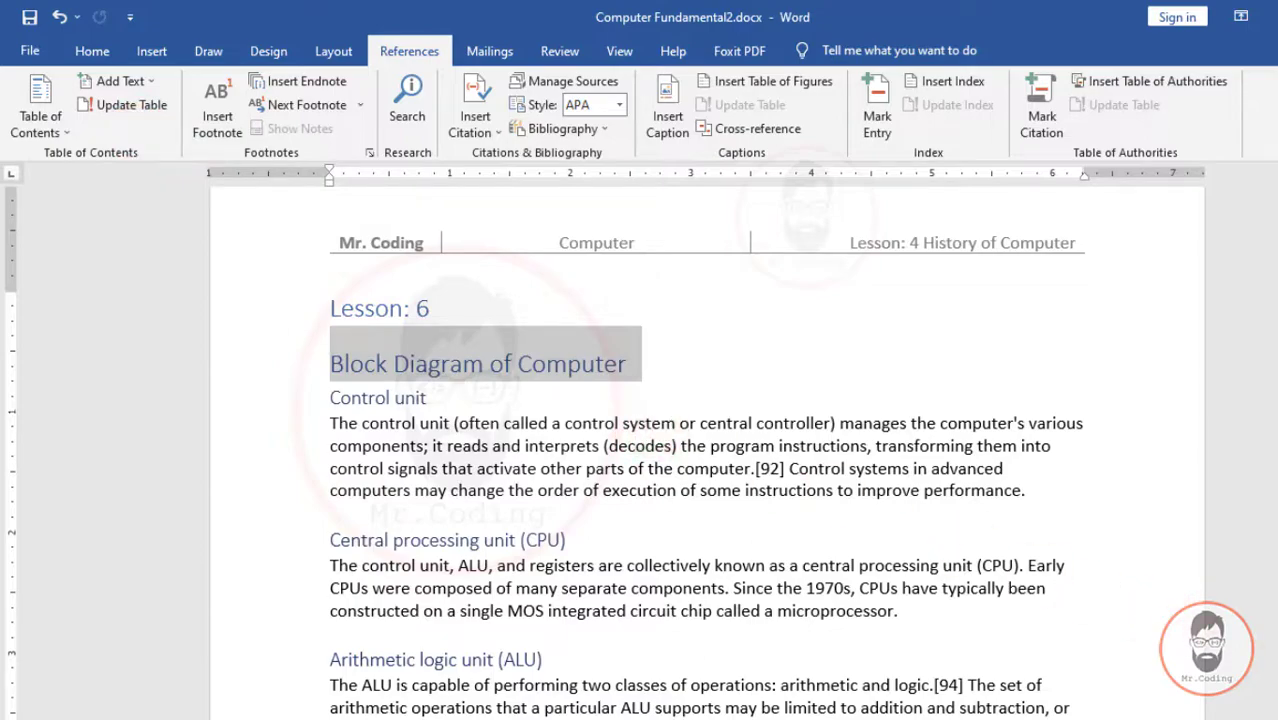
- Return to the table of contents on the first page and update it with the changed heading level
drag(1277, 662, 1273, 195)
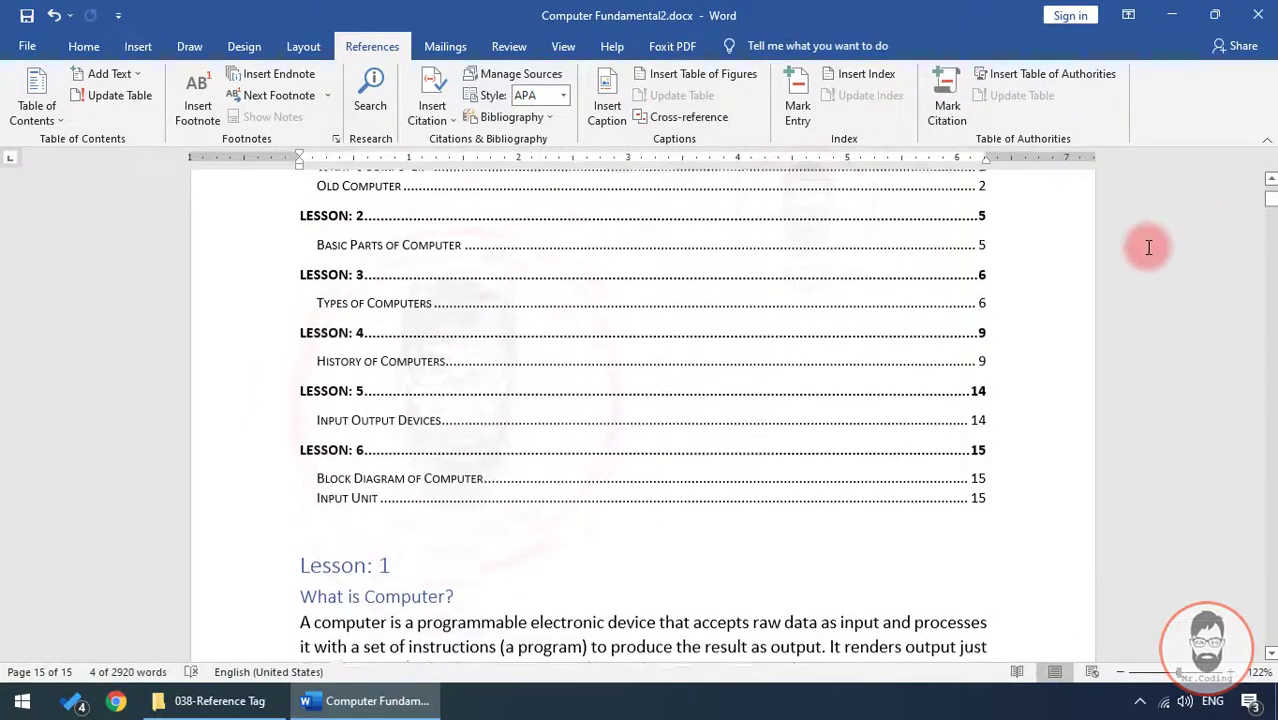
scroll(1149, 247, up, 3)
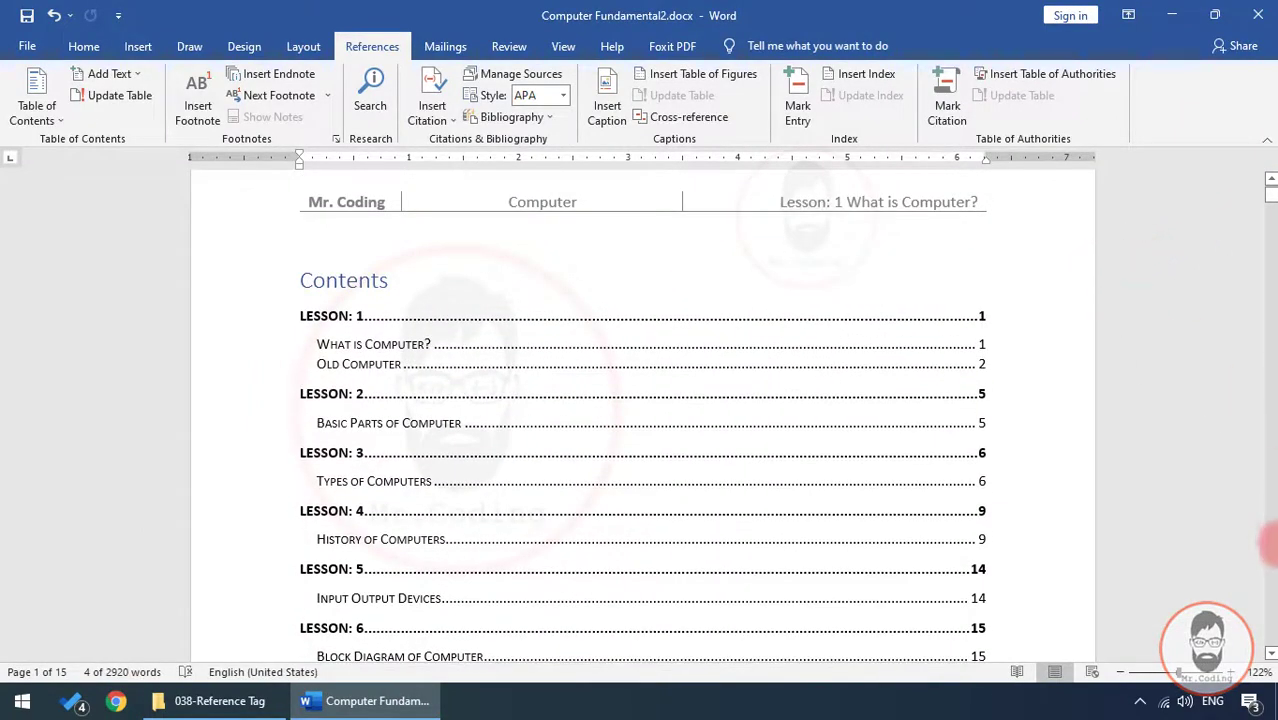
click(318, 622)
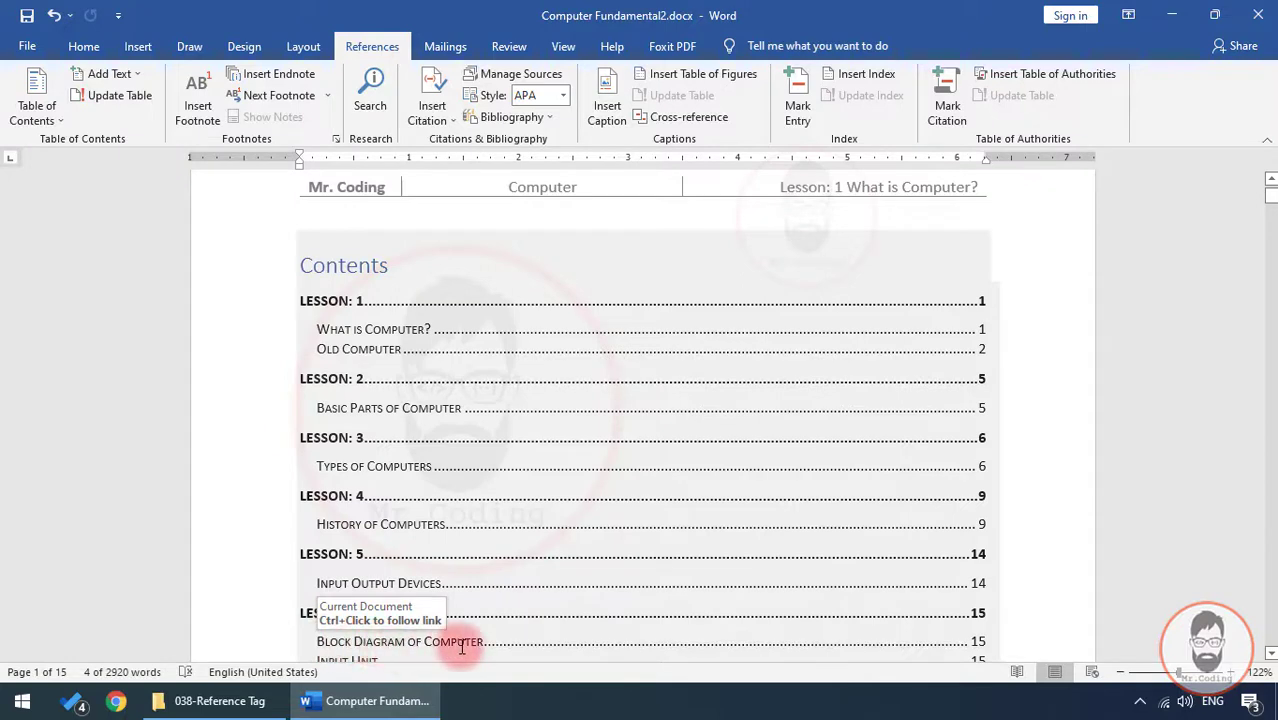
click(122, 188)
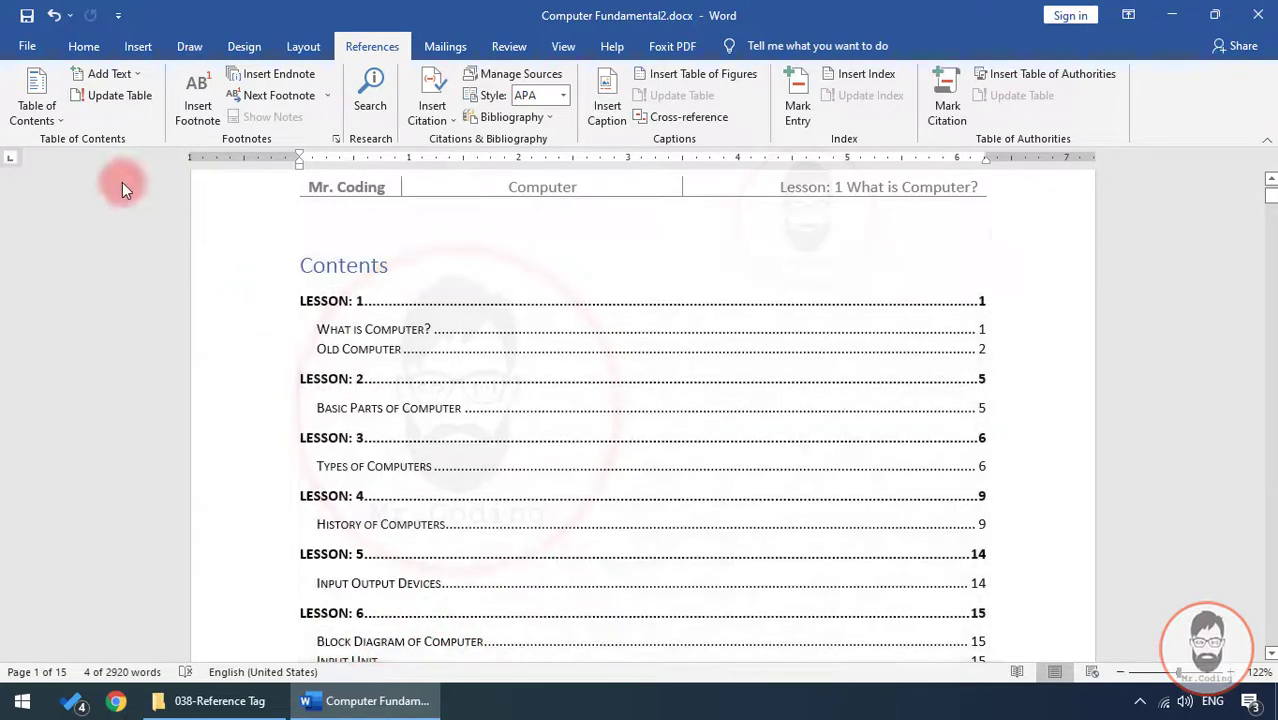
click(117, 92)
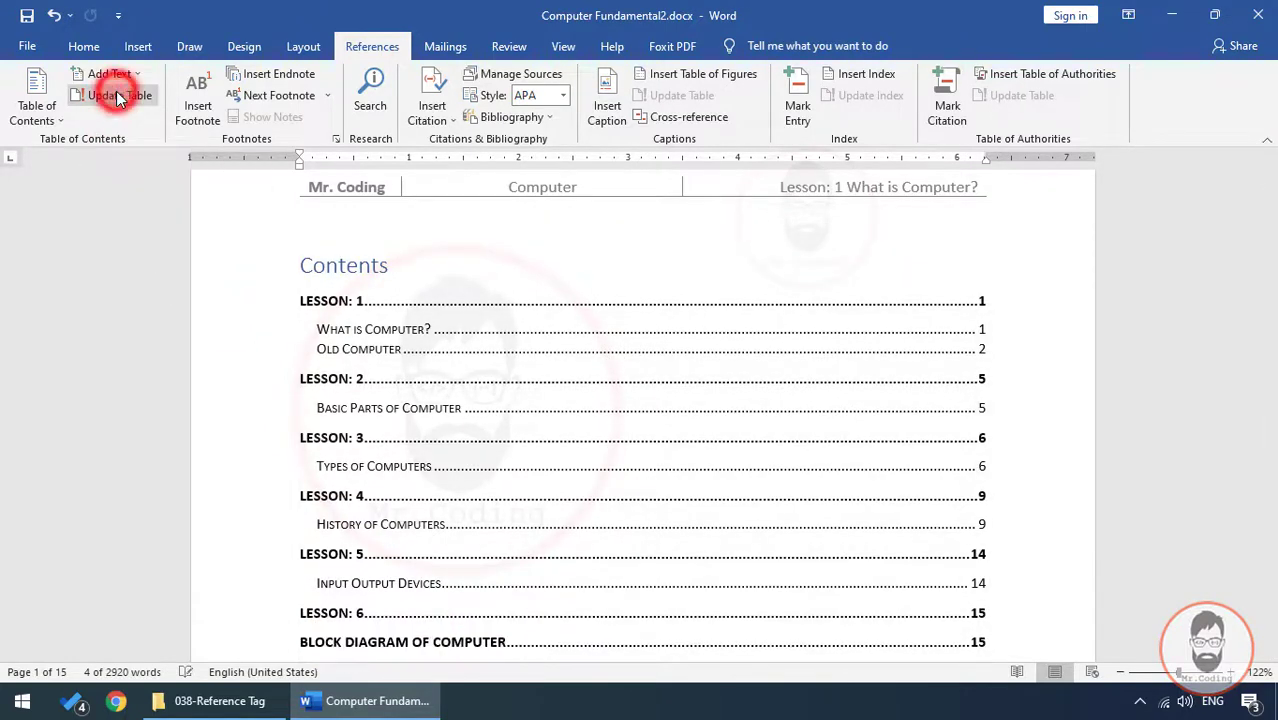
- Assign the "What is Computer?" heading under Lesson: 1 to Level 1 with Add Text
click(414, 337)
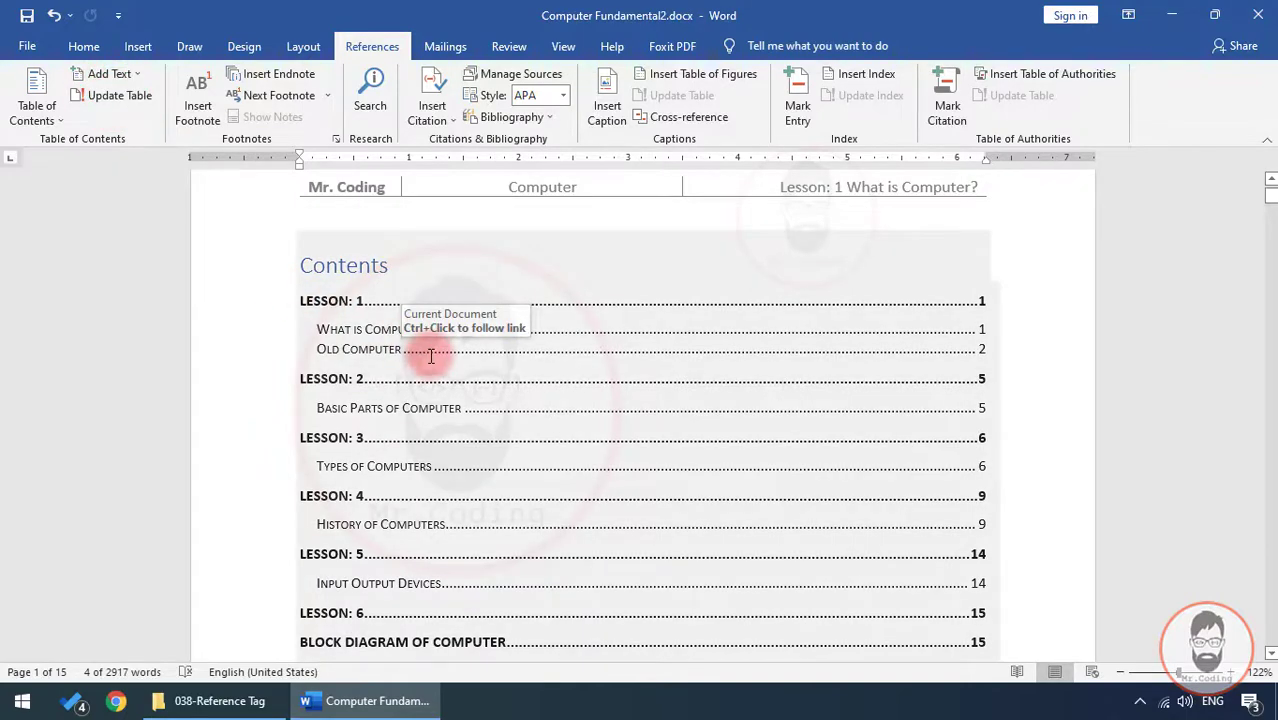
scroll(431, 356, down, 1)
click(294, 598)
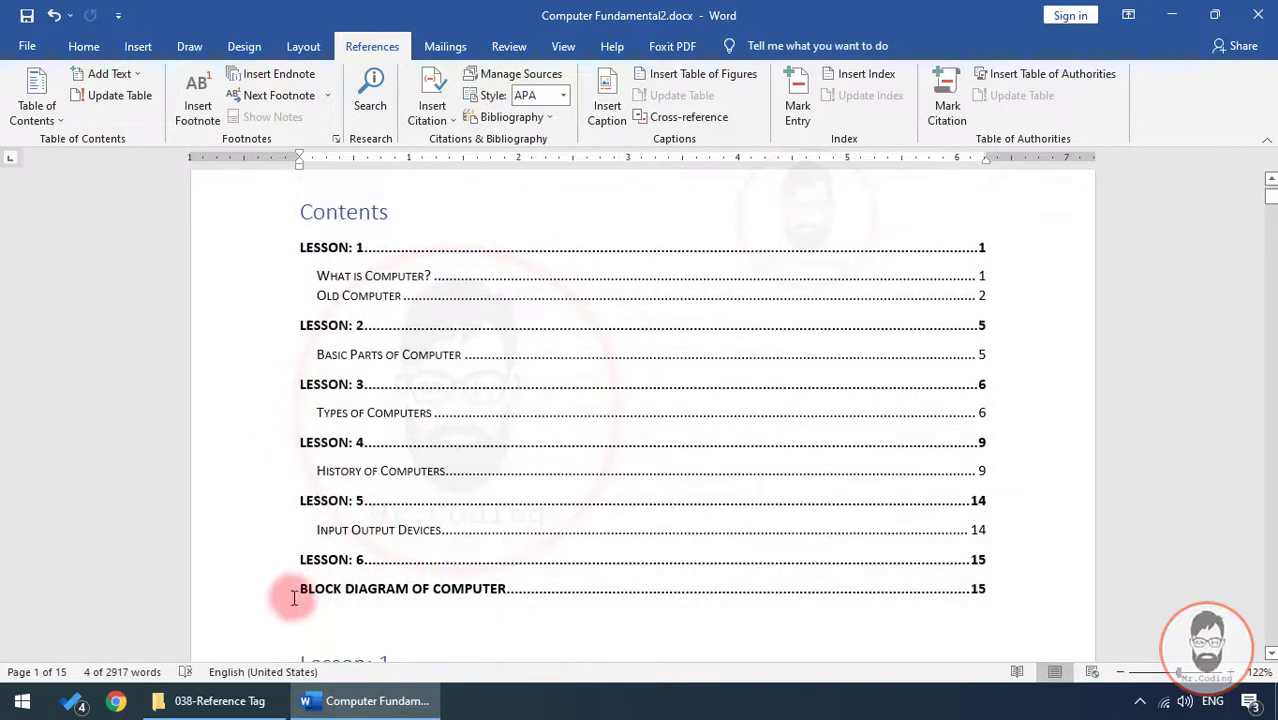
click(294, 598)
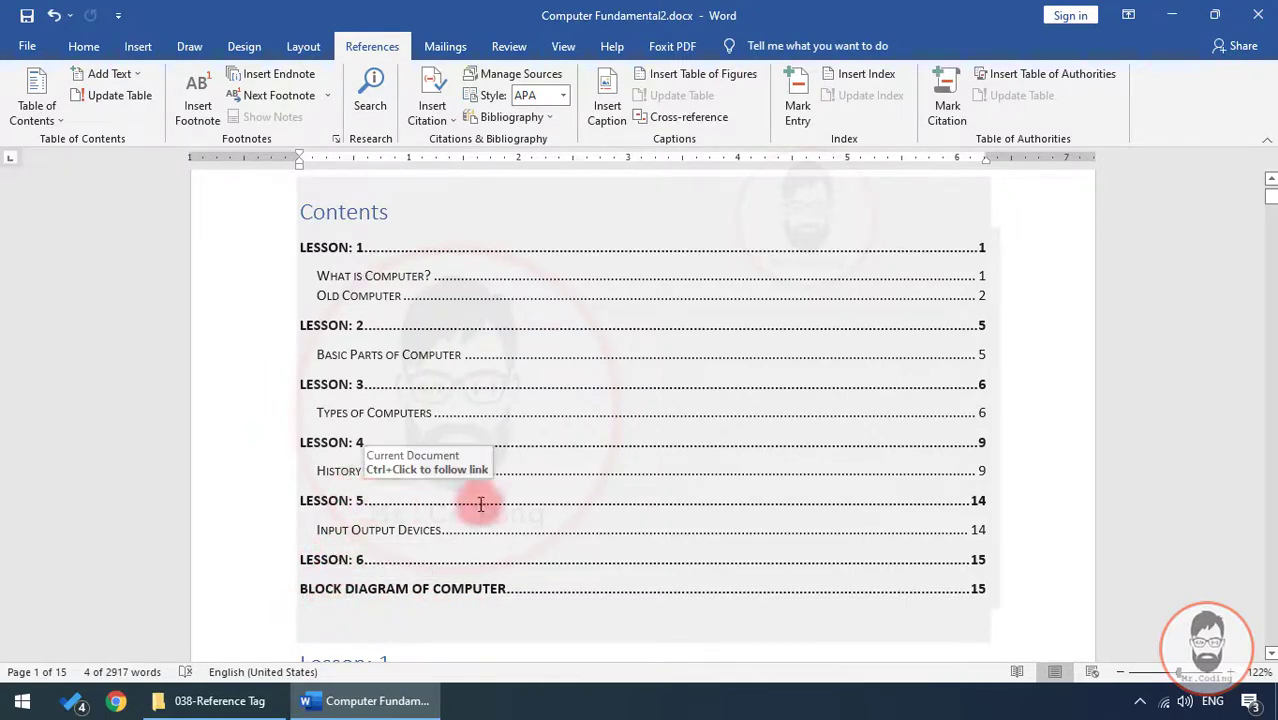
scroll(542, 500, down, 3)
scroll(542, 503, down, 1)
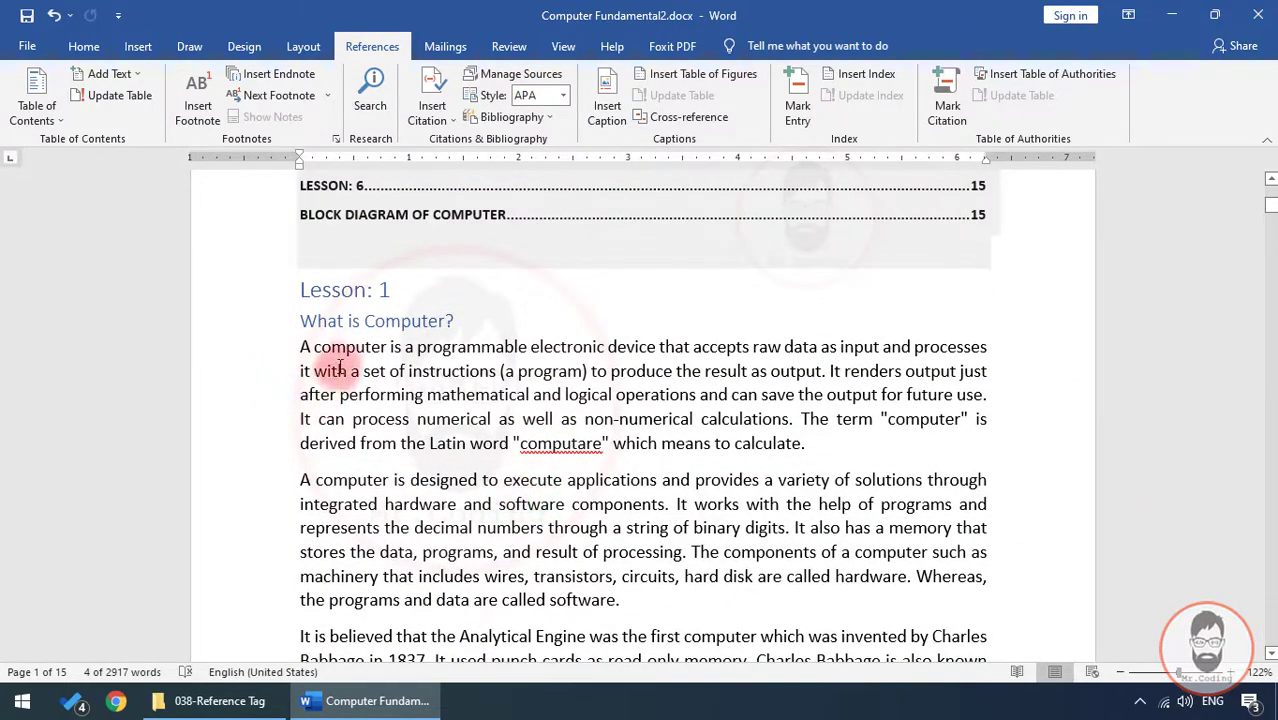
click(354, 323)
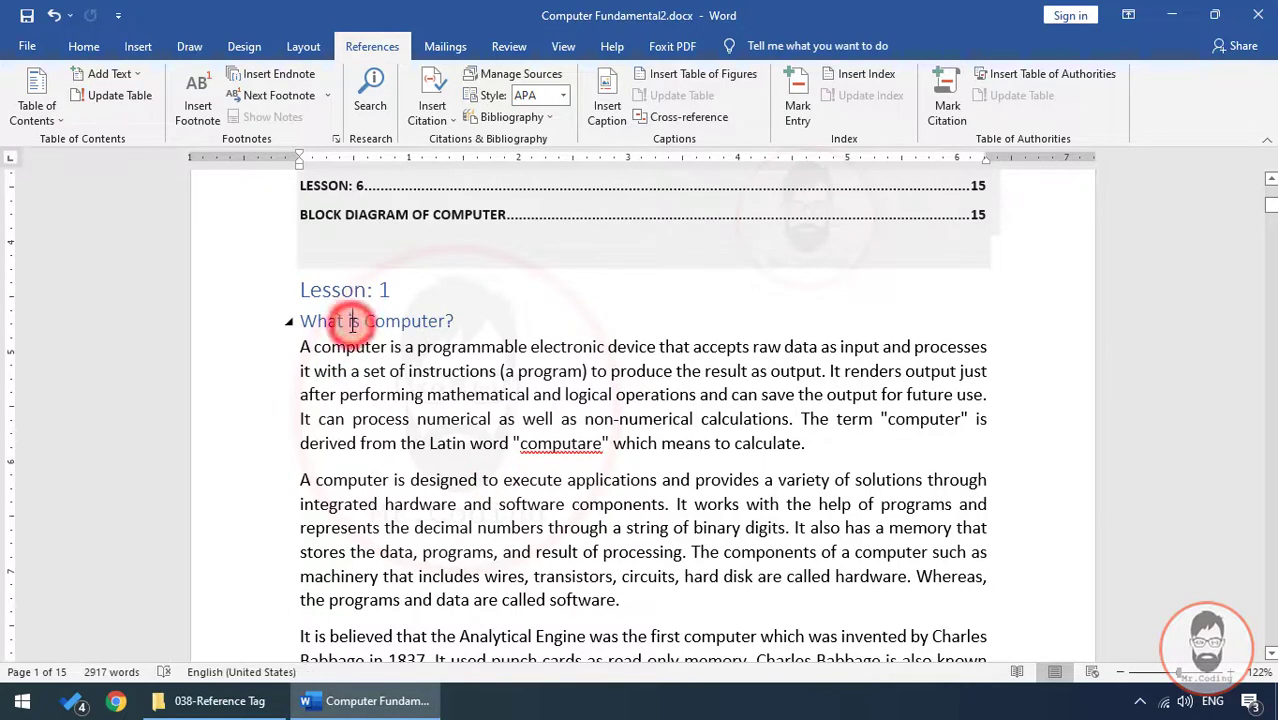
triple_click(446, 322)
click(136, 78)
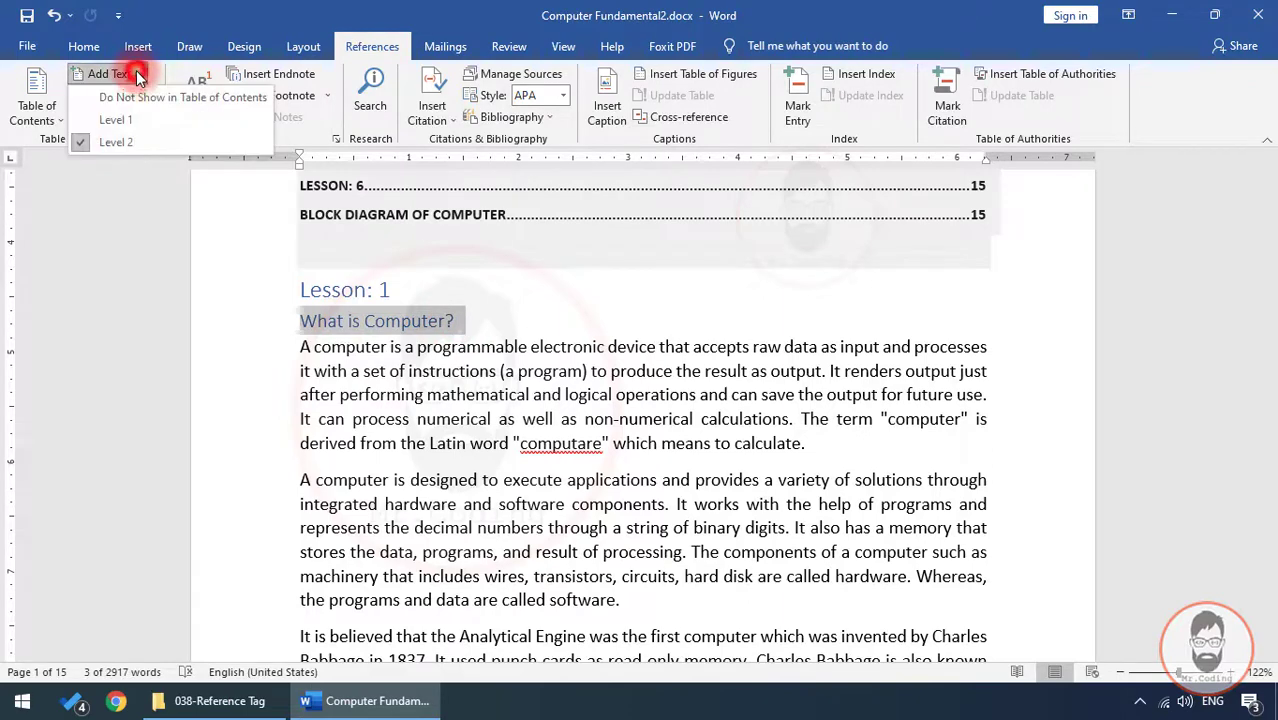
click(123, 122)
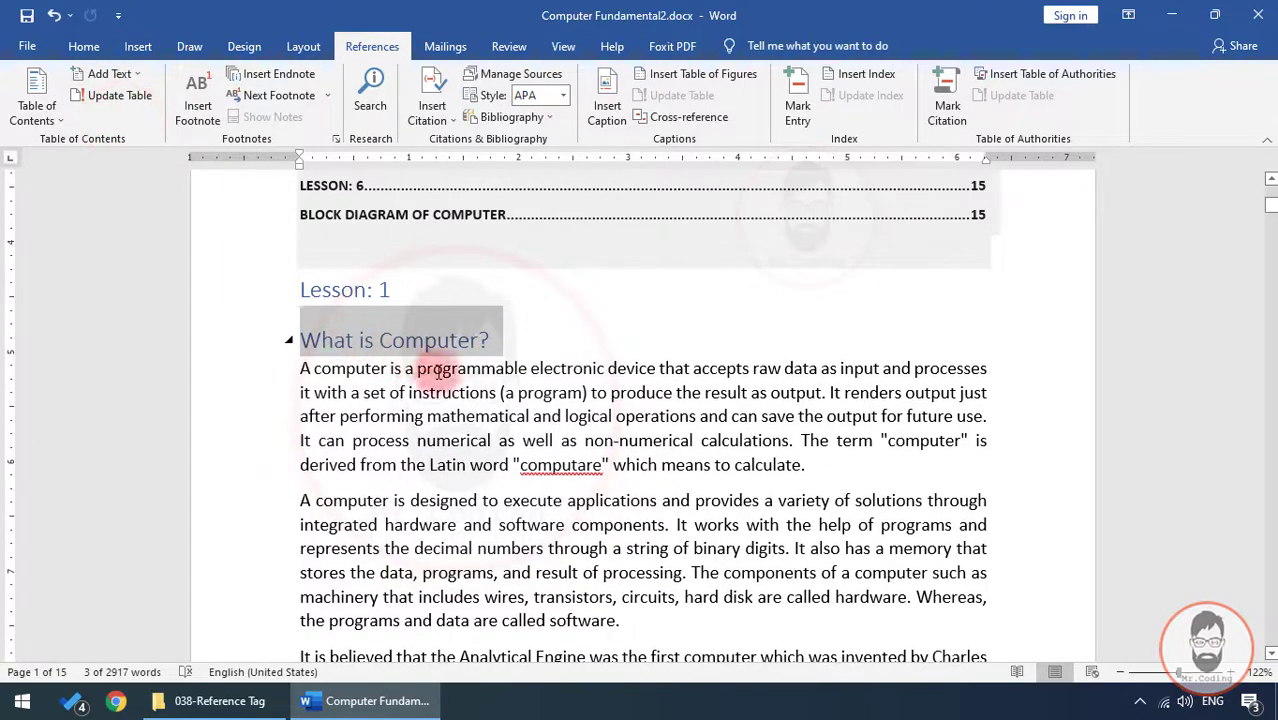
- Update the entire table of contents to include the new level of the "What is Computer?" heading
scroll(456, 351, up, 5)
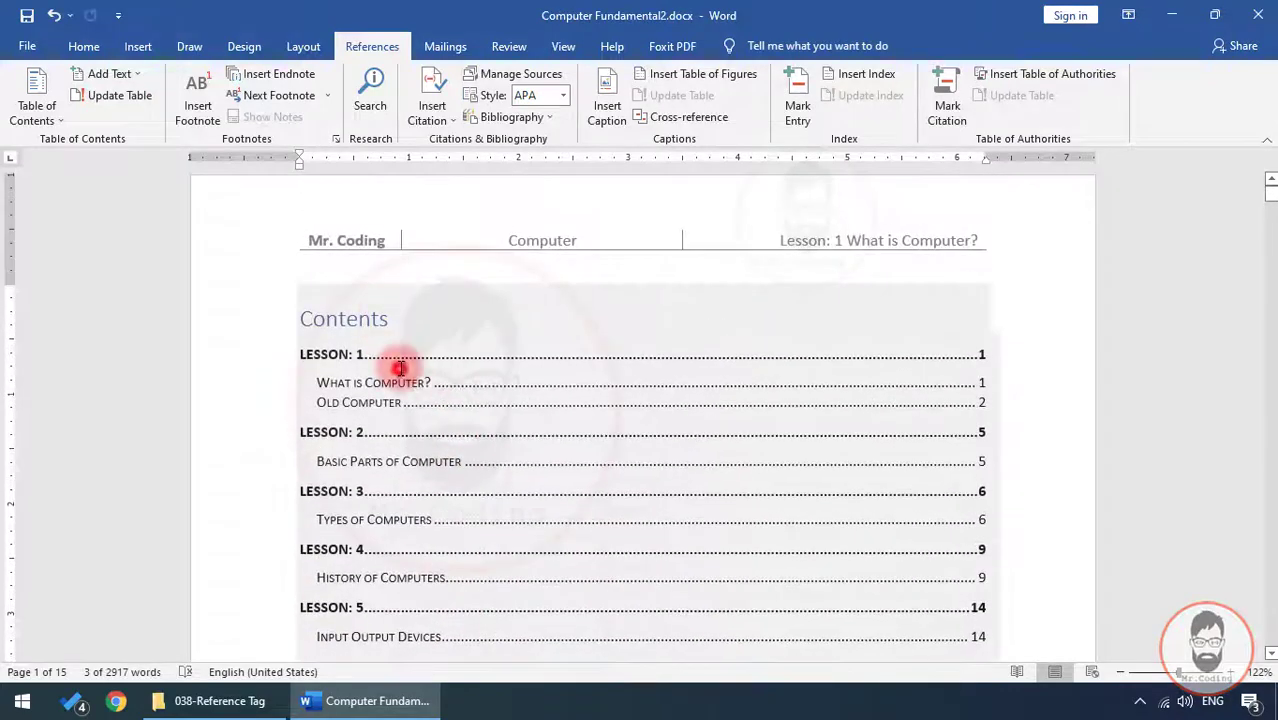
click(400, 368)
click(388, 272)
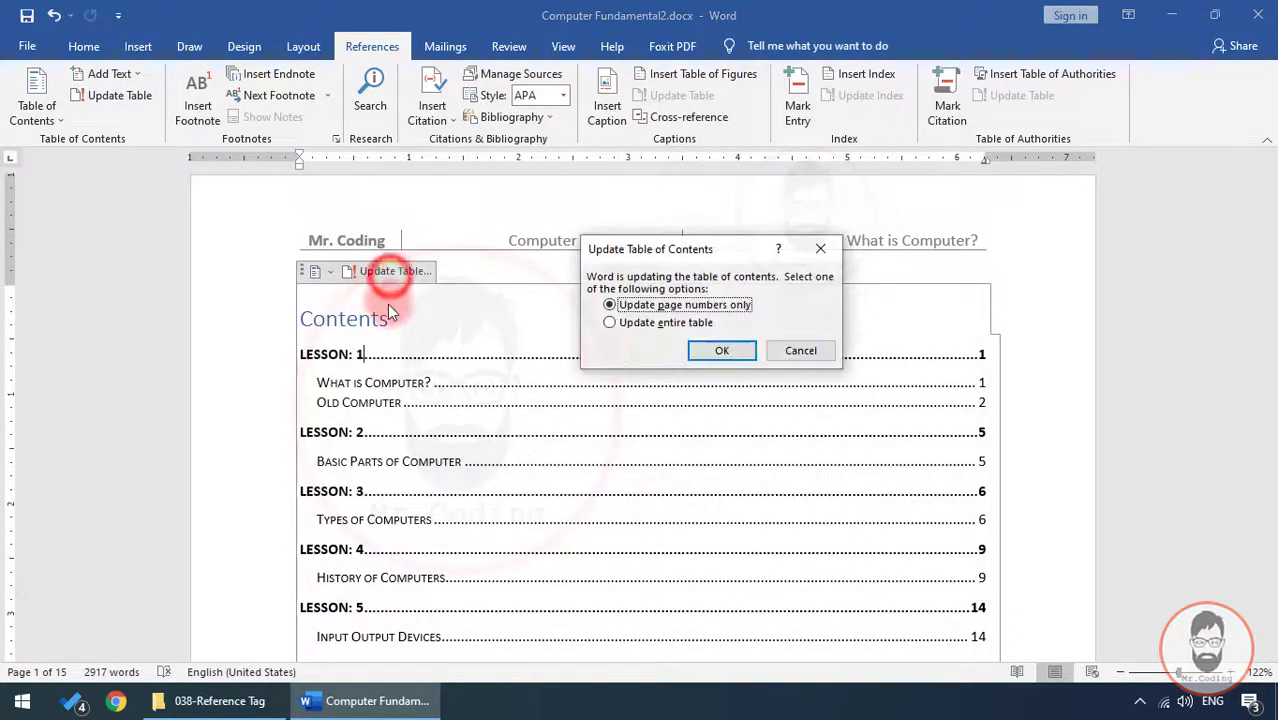
click(648, 322)
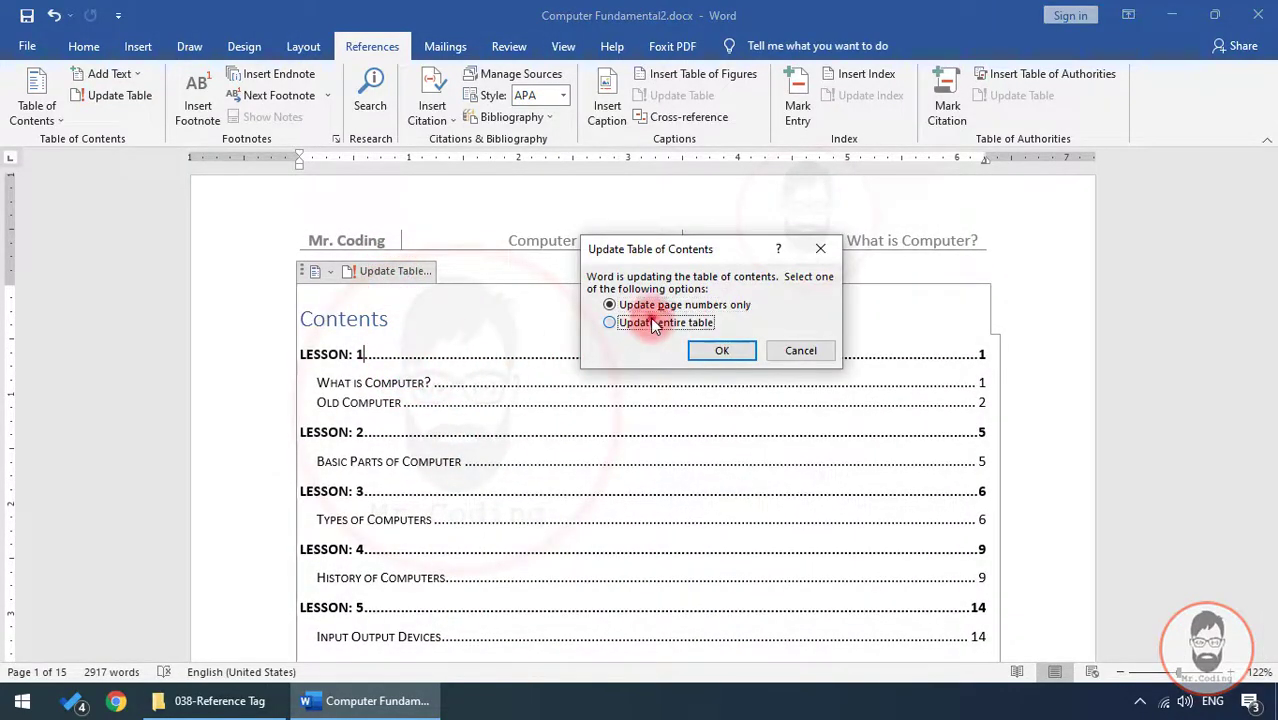
click(722, 352)
scroll(556, 374, down, 2)
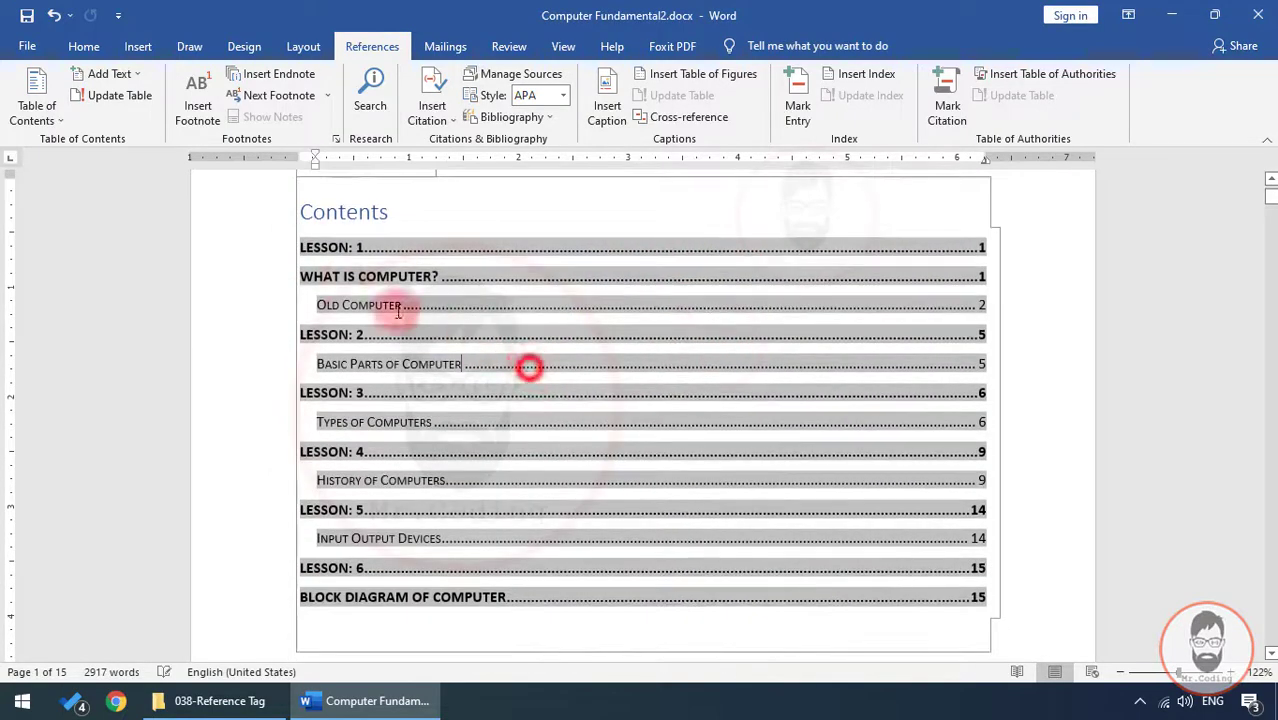
click(405, 210)
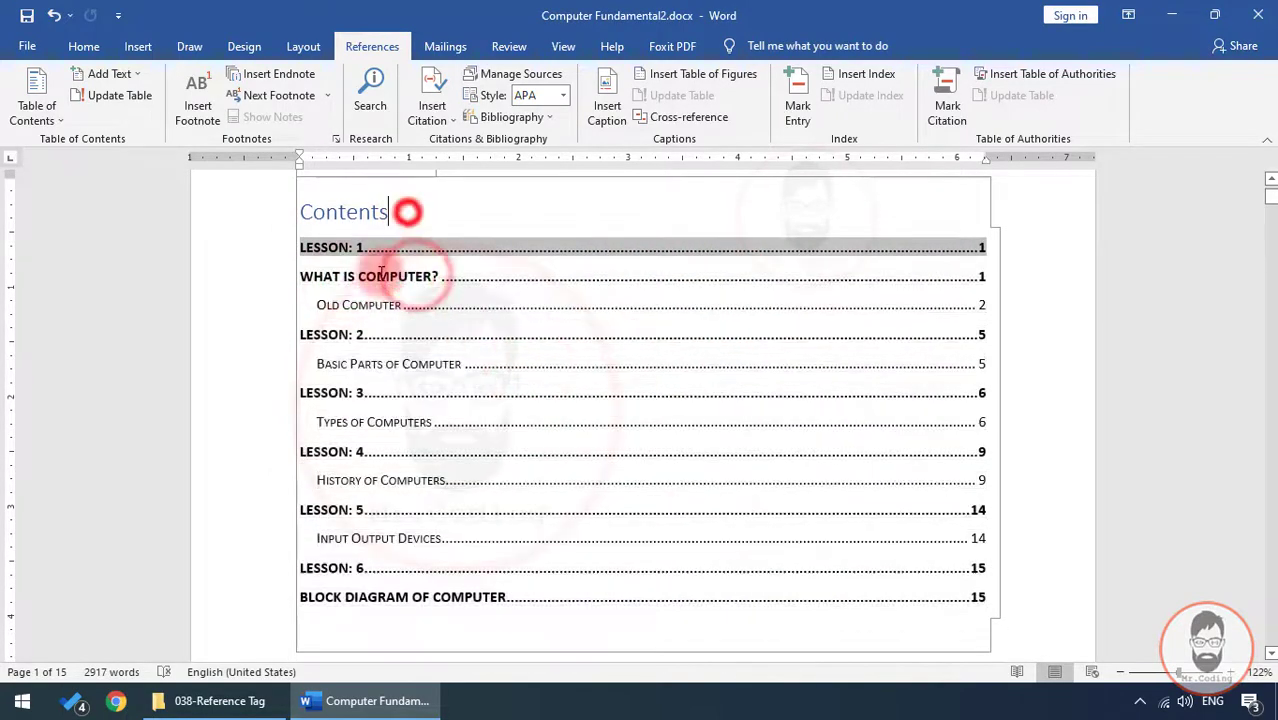
- Set the "Lesson: 1" heading below the contents to Do Not Show in Table of Contents with Add Text
click(140, 77)
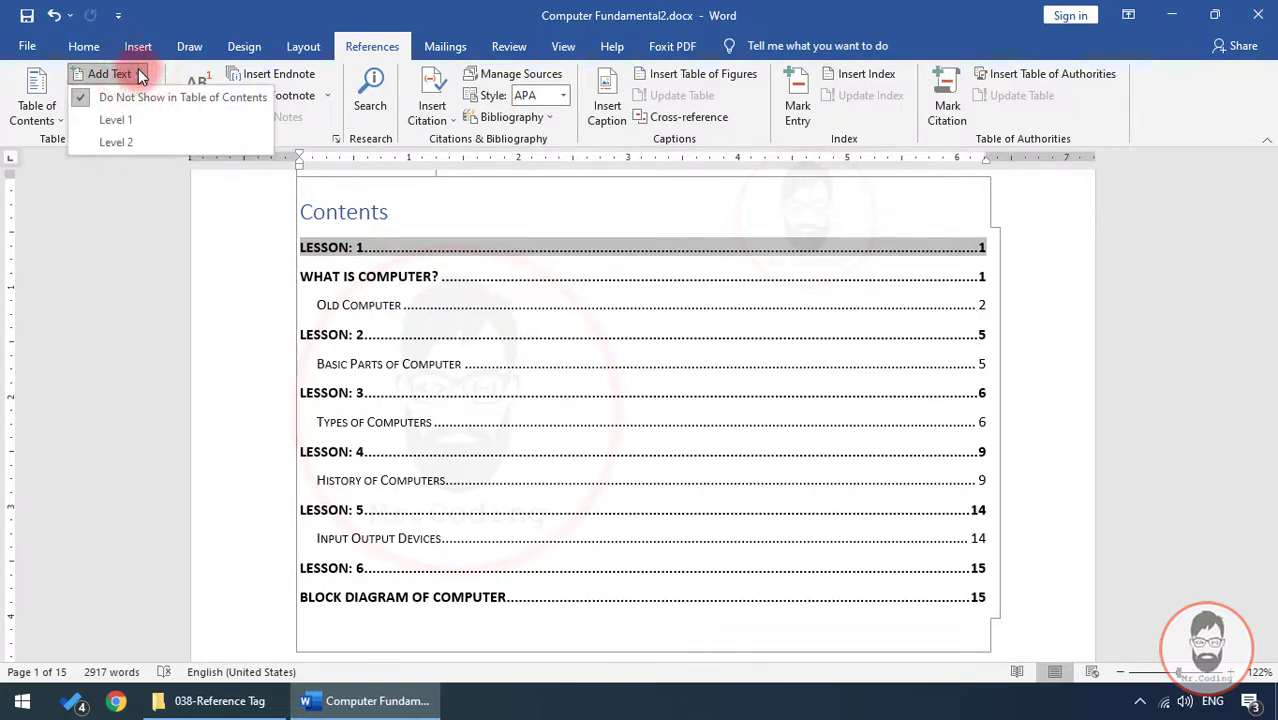
click(320, 248)
scroll(334, 277, down, 4)
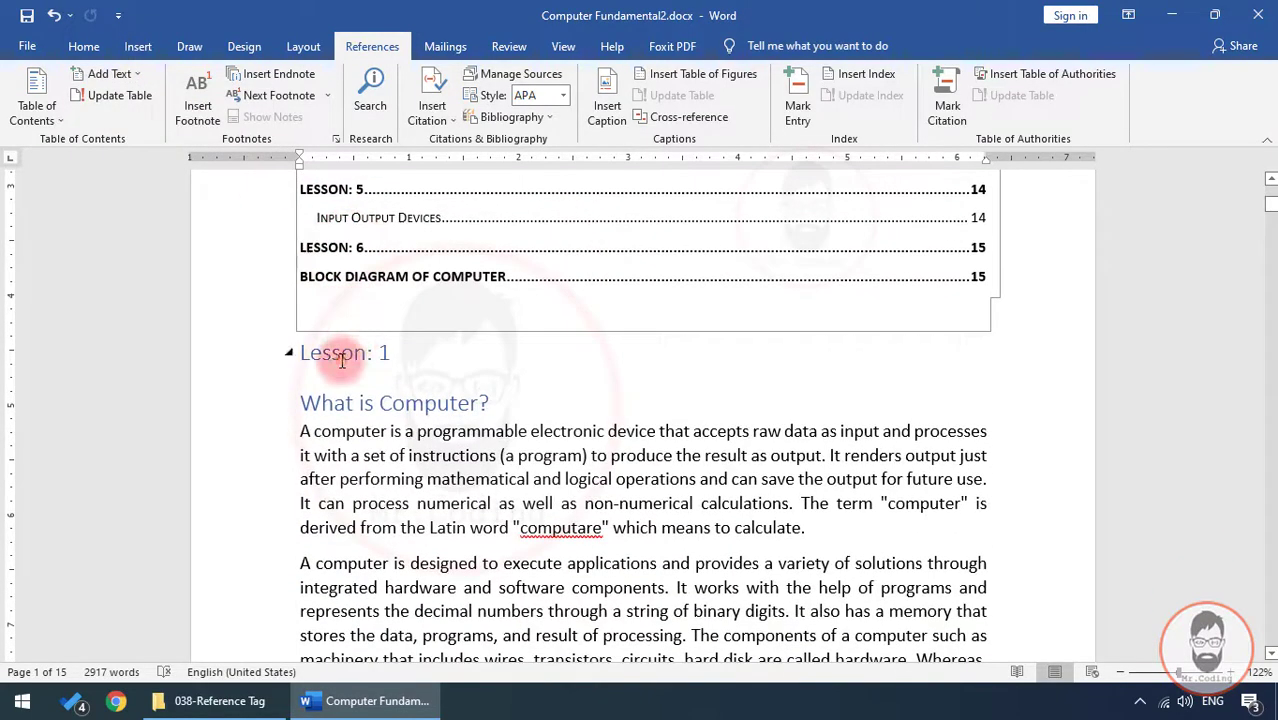
click(338, 359)
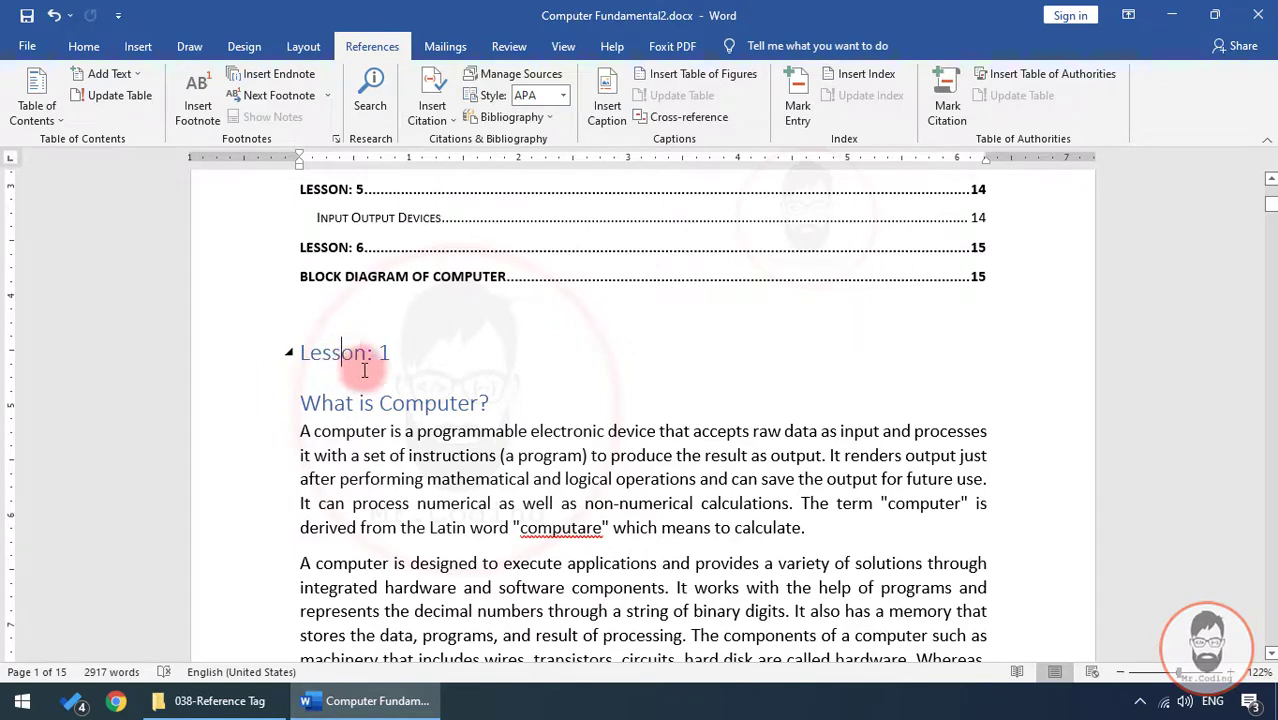
click(384, 352)
key(BackSpace)
triple_click(399, 351)
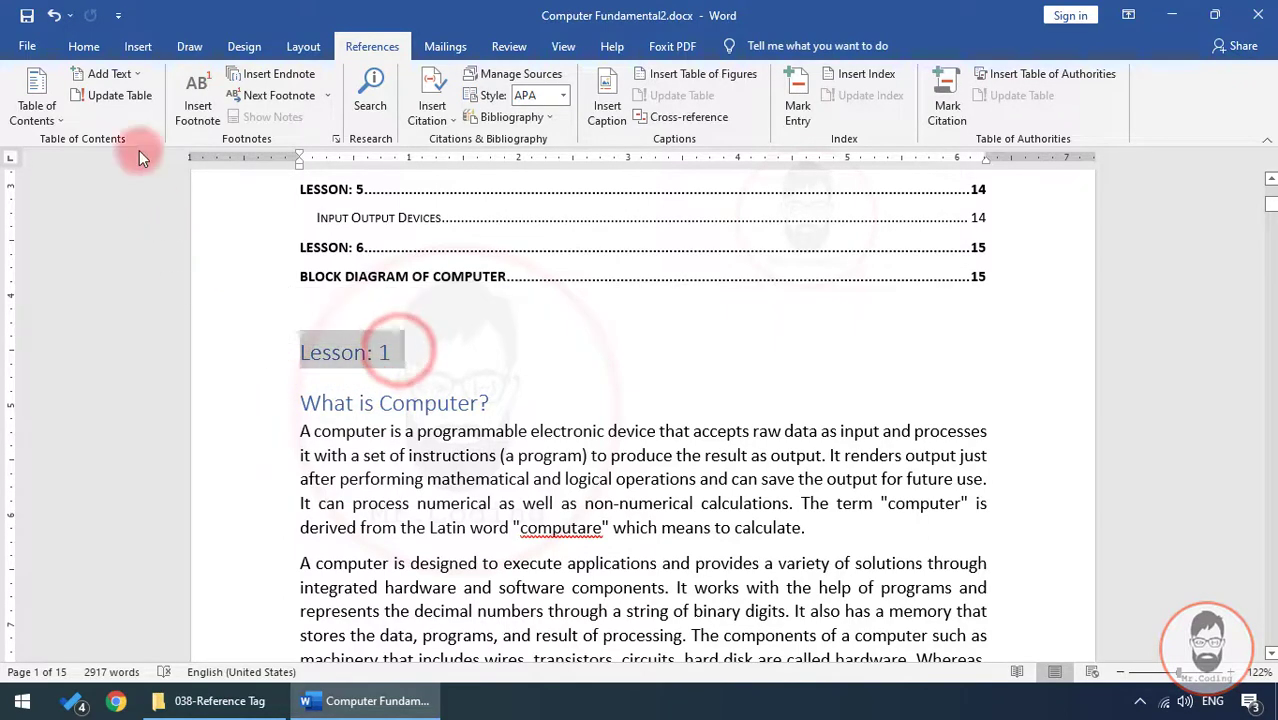
click(139, 75)
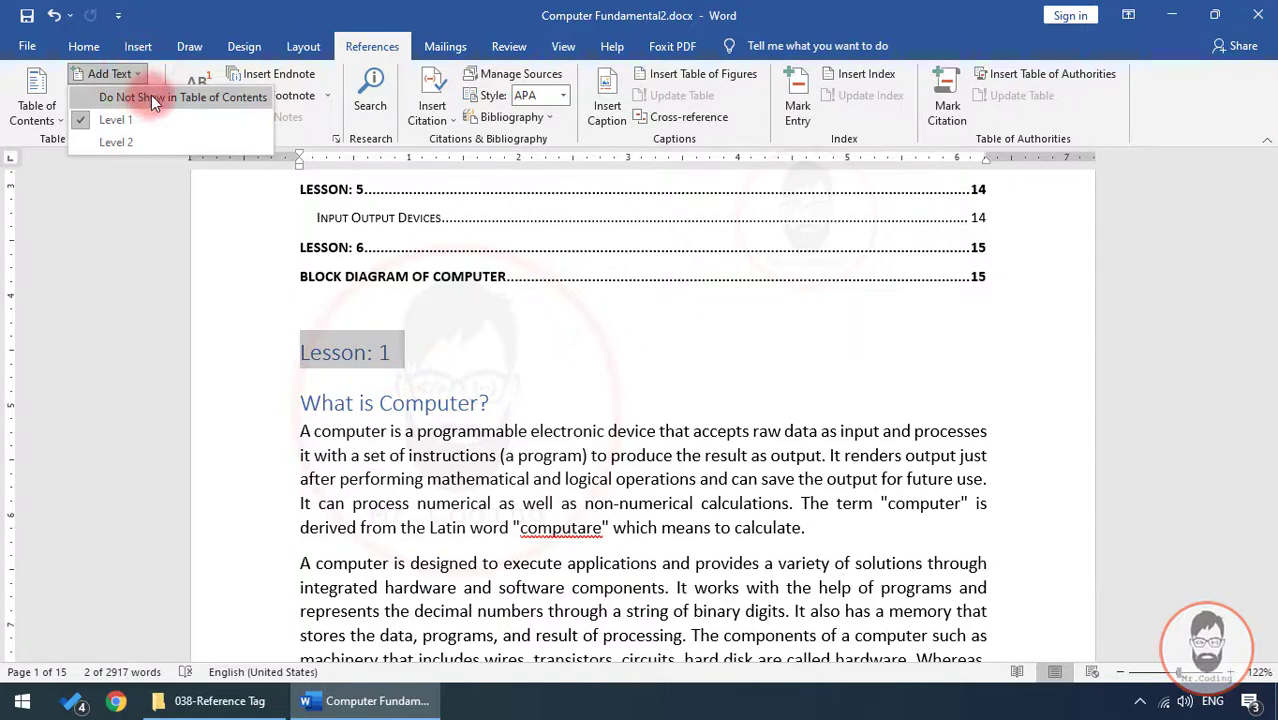
click(155, 96)
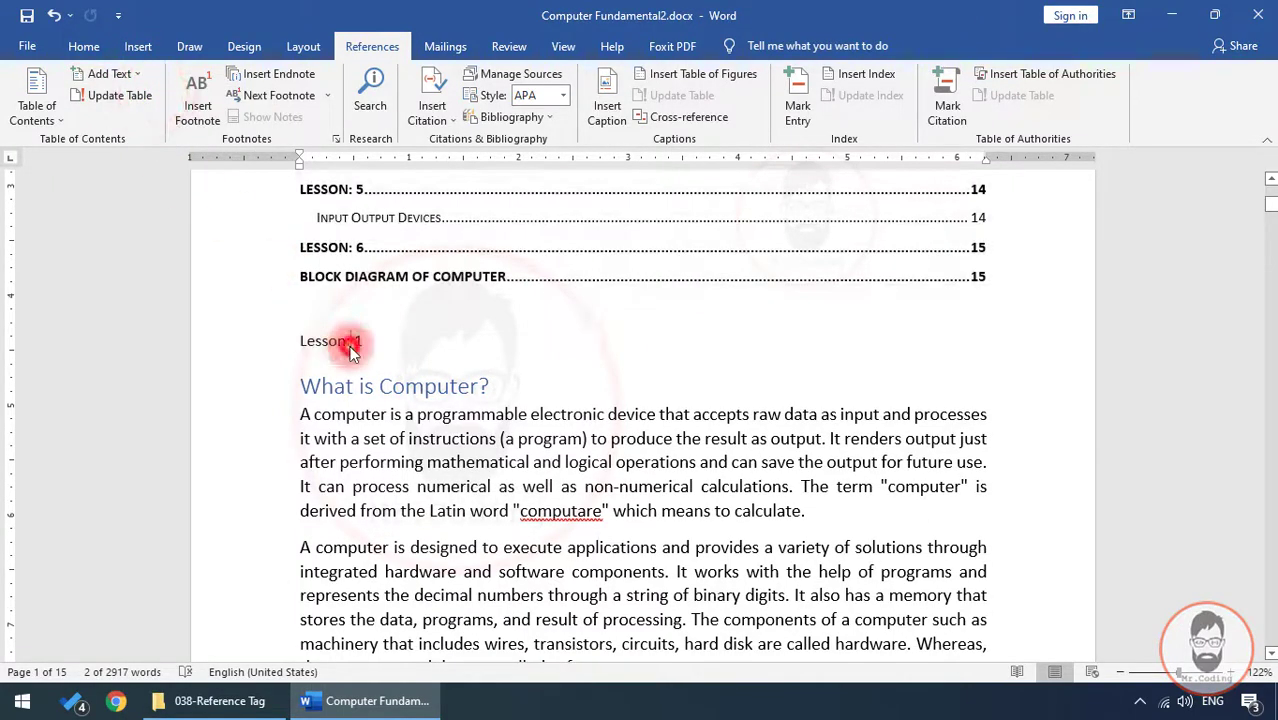
drag(364, 341, 279, 363)
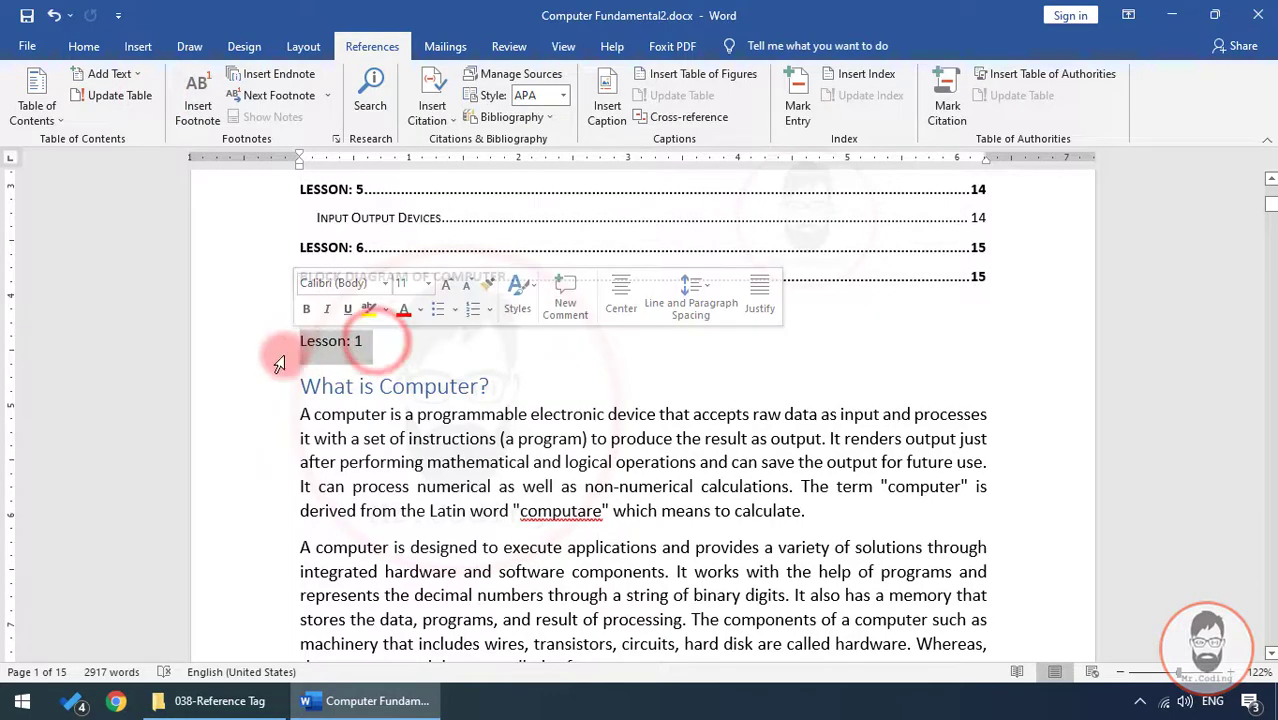
- Update the entire table of contents so that it leaves out the Lesson: 1 entry
scroll(470, 398, up, 5)
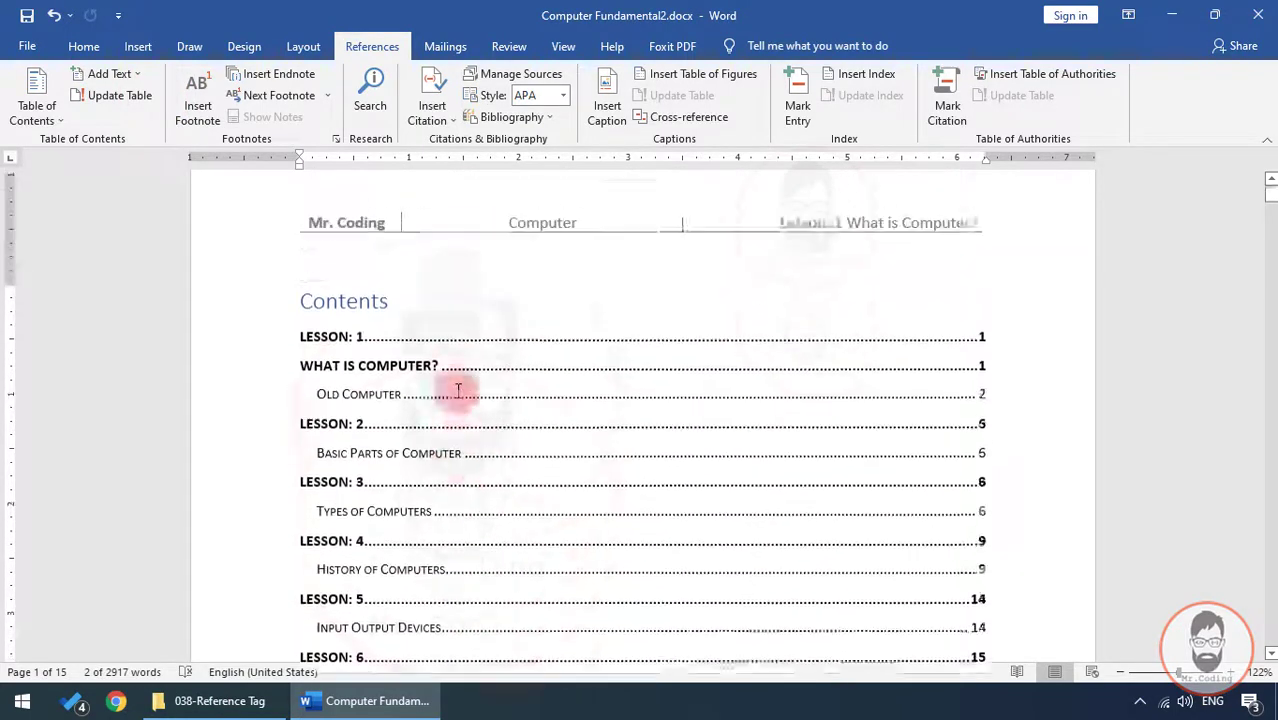
click(406, 353)
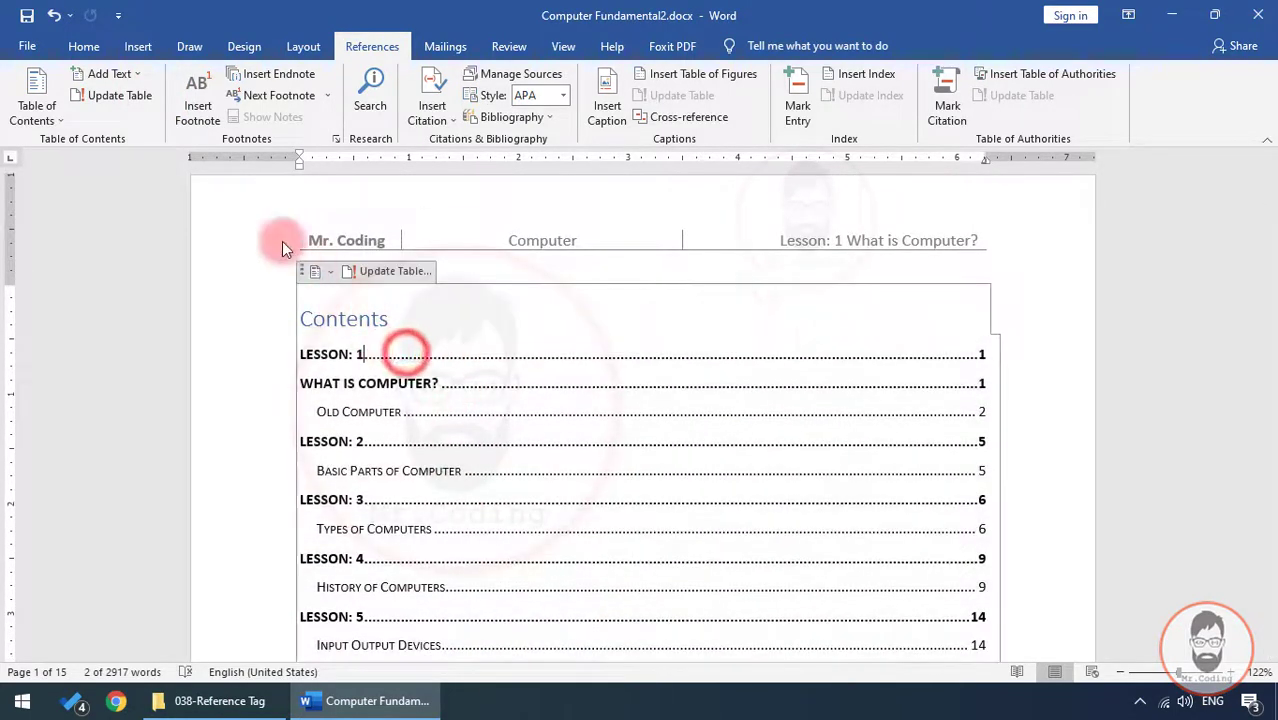
click(130, 103)
click(653, 321)
click(702, 345)
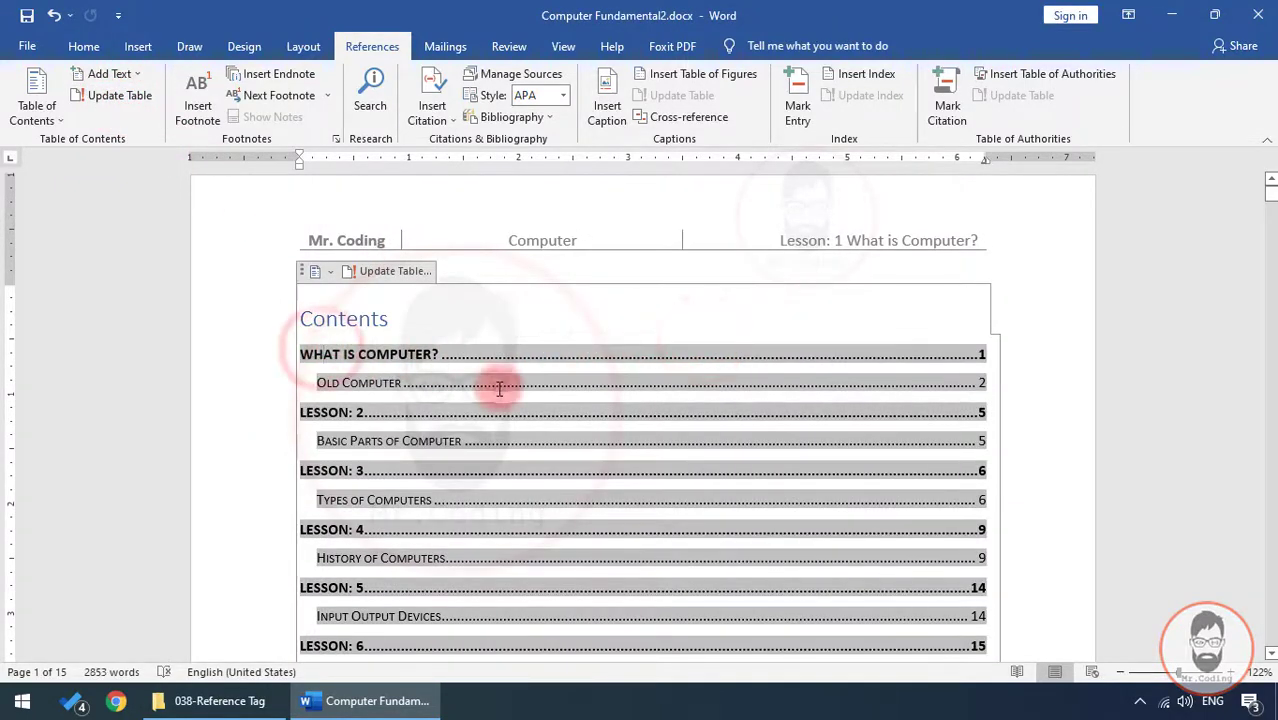
click(456, 322)
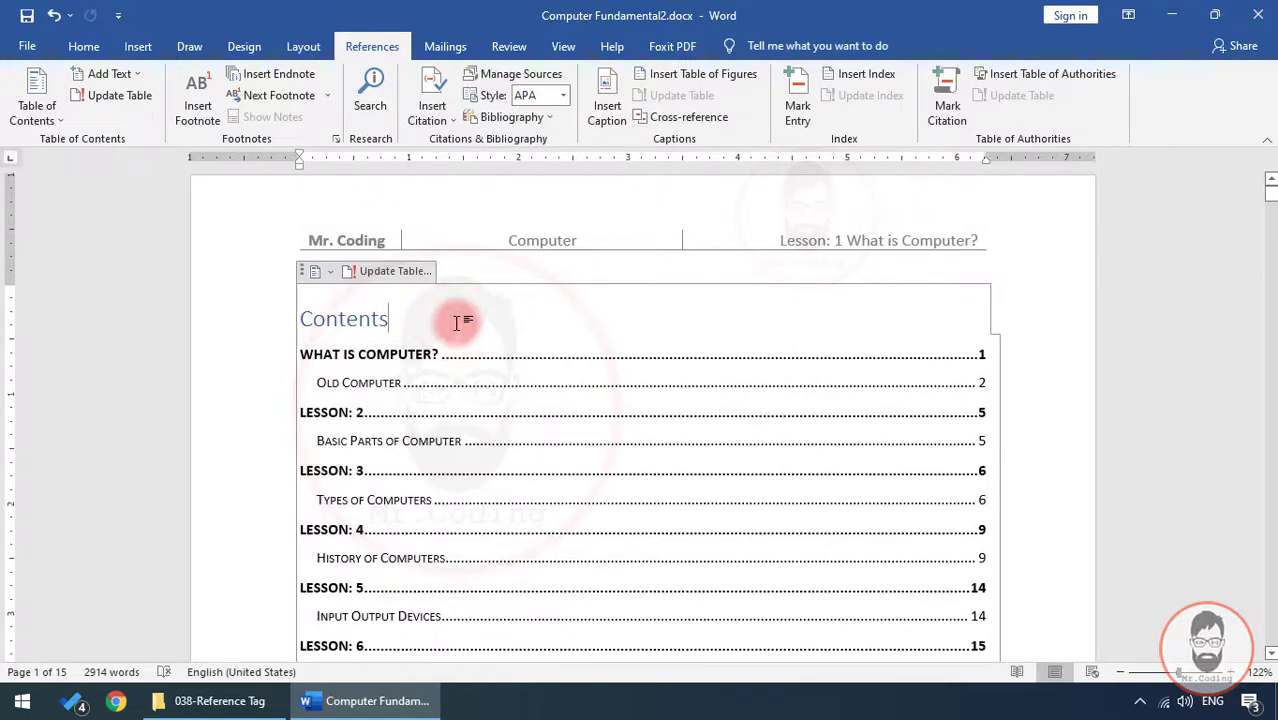
- Assign the plain "Lesson: 1" line above "What is Computer?" to Level 1 with Add Text
scroll(456, 323, down, 5)
drag(390, 420, 298, 419)
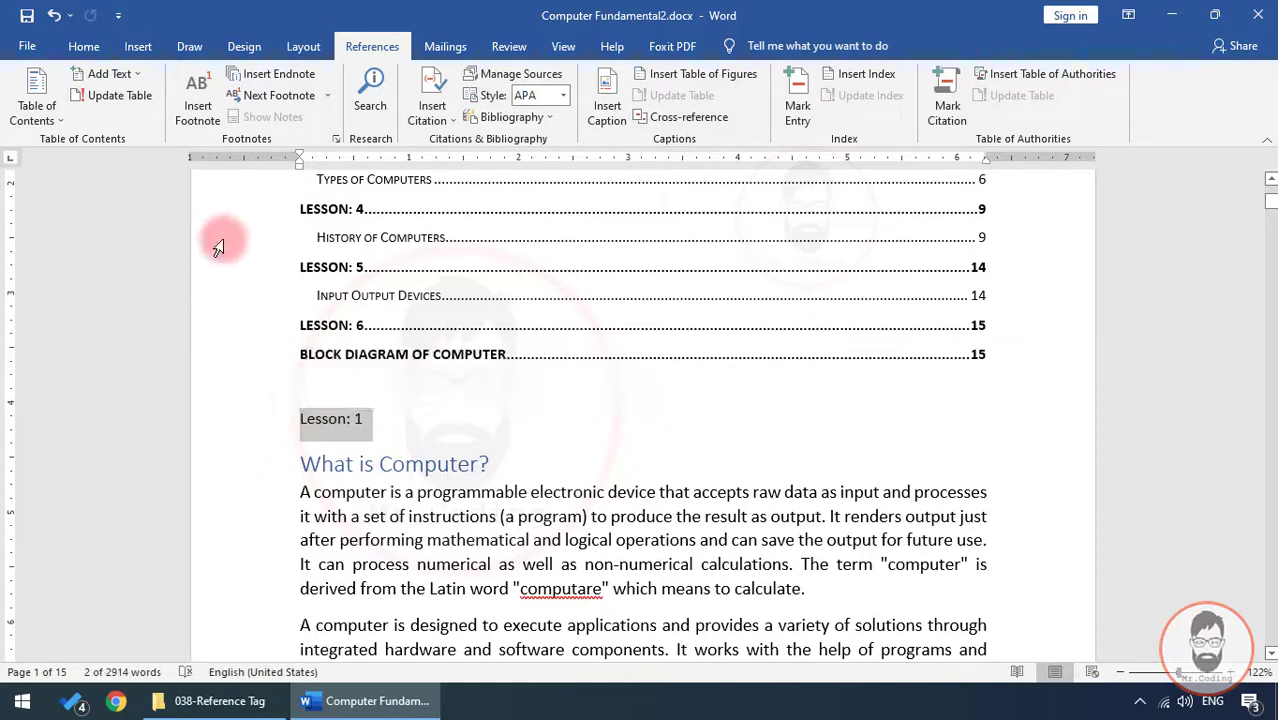
click(138, 74)
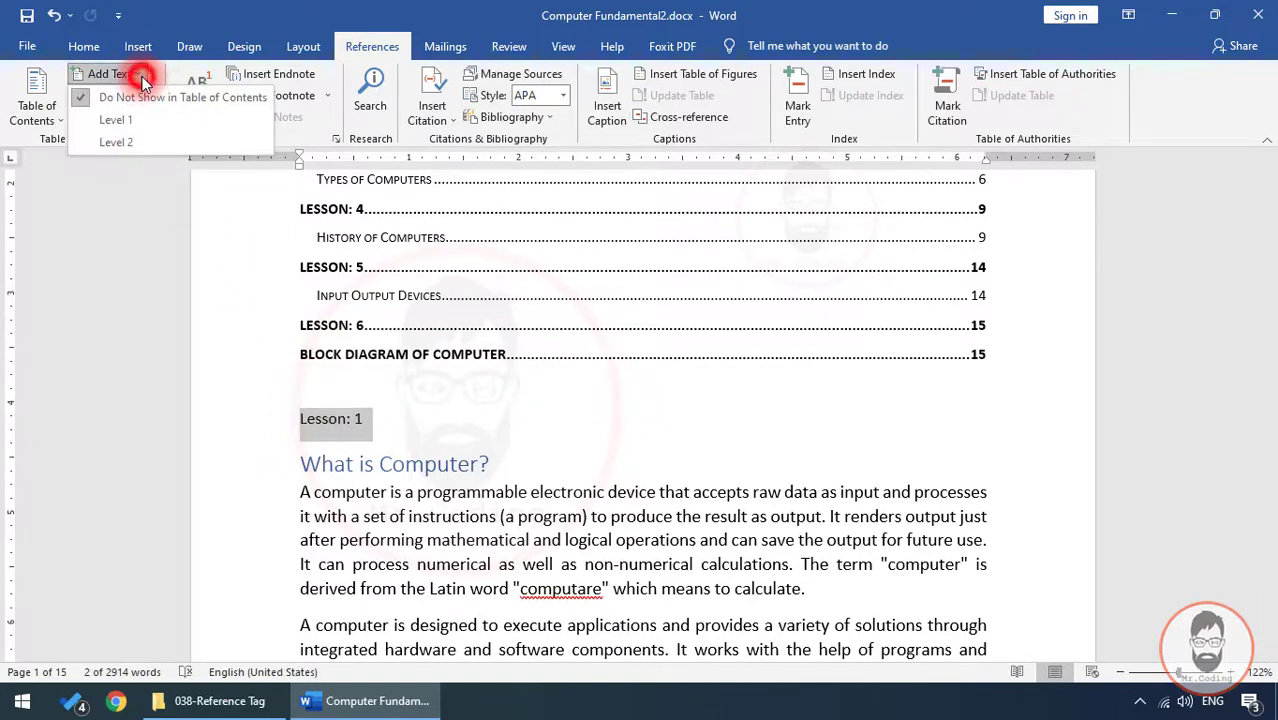
click(127, 124)
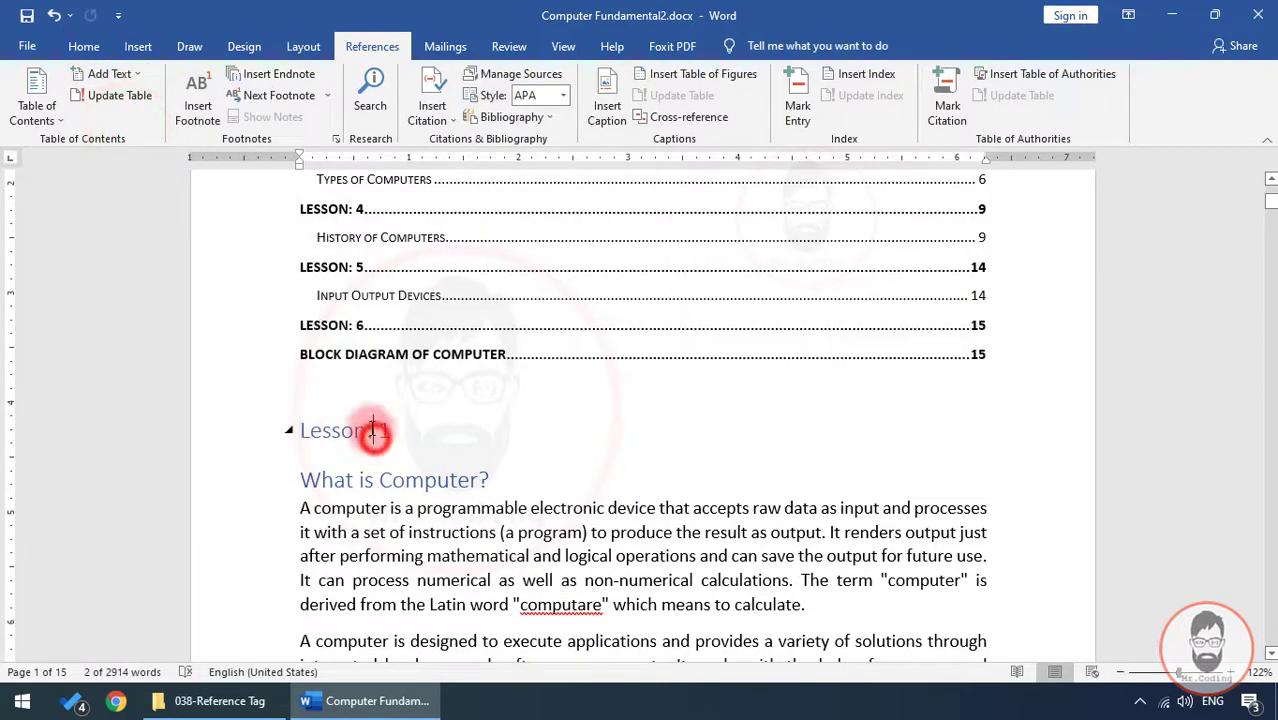
click(372, 434)
- Update the entire table of contents to bring back the Lesson: 1 entry
scroll(370, 425, up, 5)
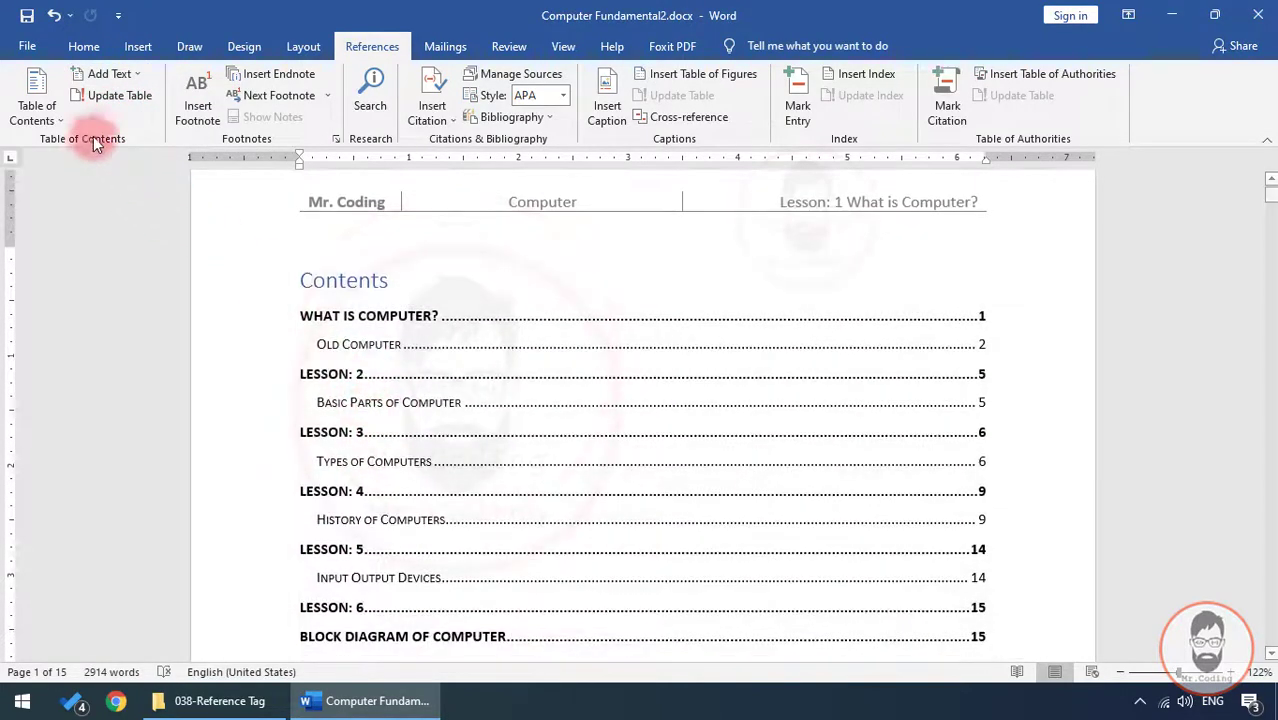
click(108, 74)
click(108, 76)
click(115, 97)
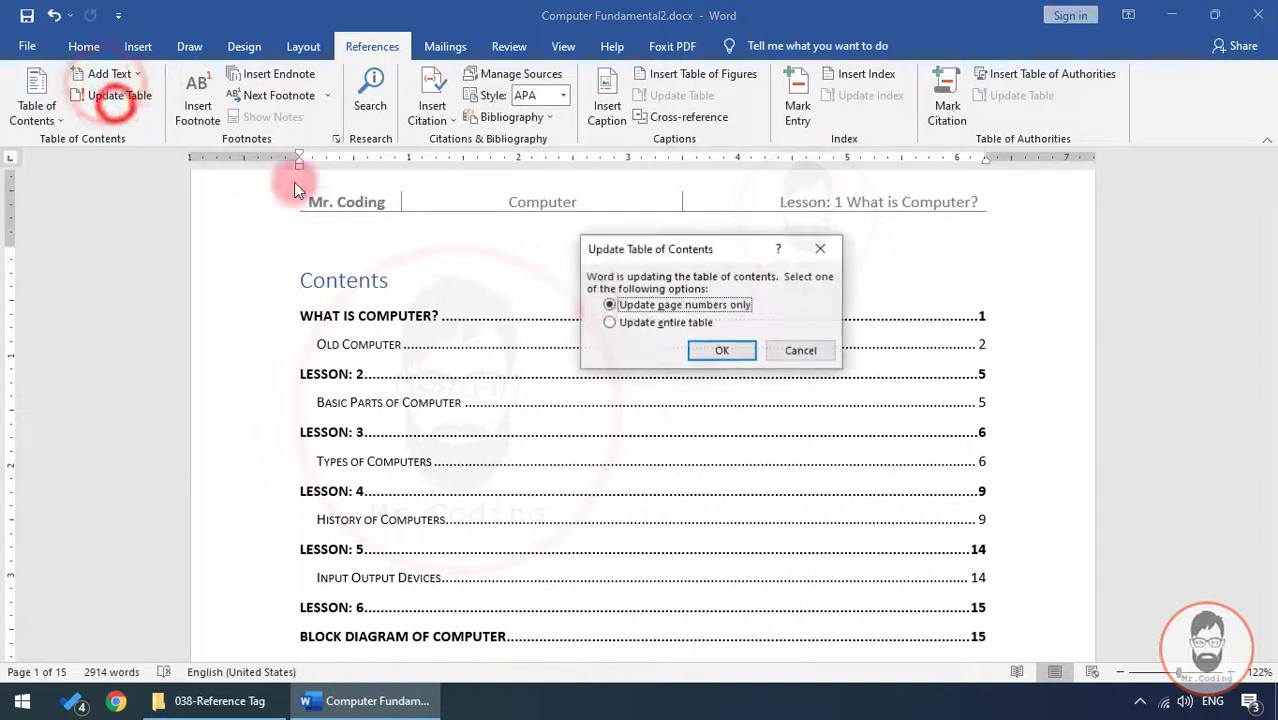
click(609, 322)
click(712, 351)
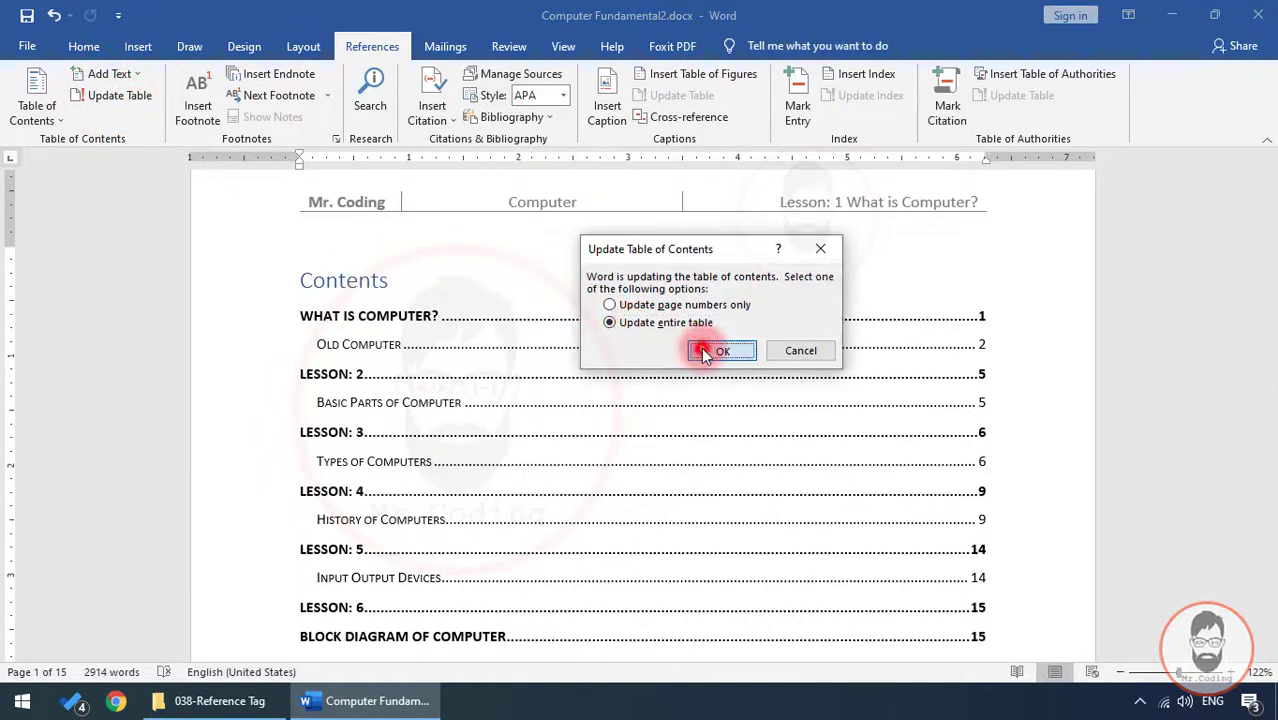
click(345, 323)
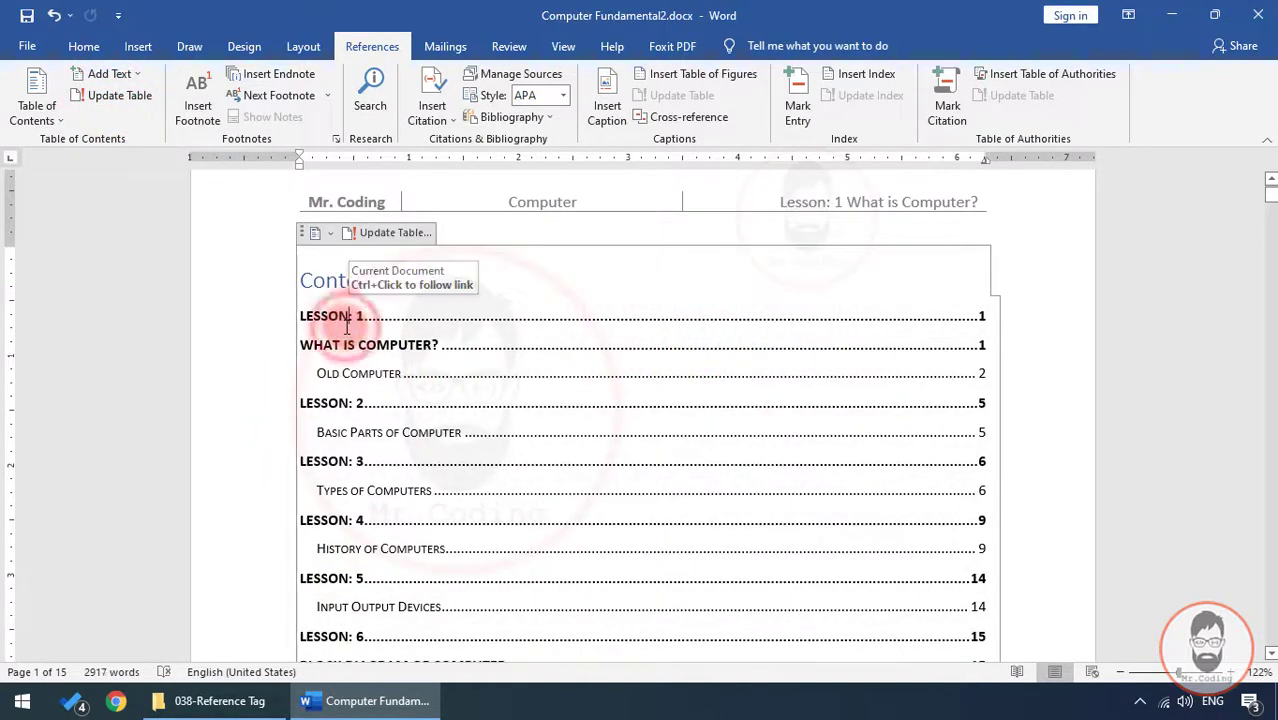
click(186, 252)
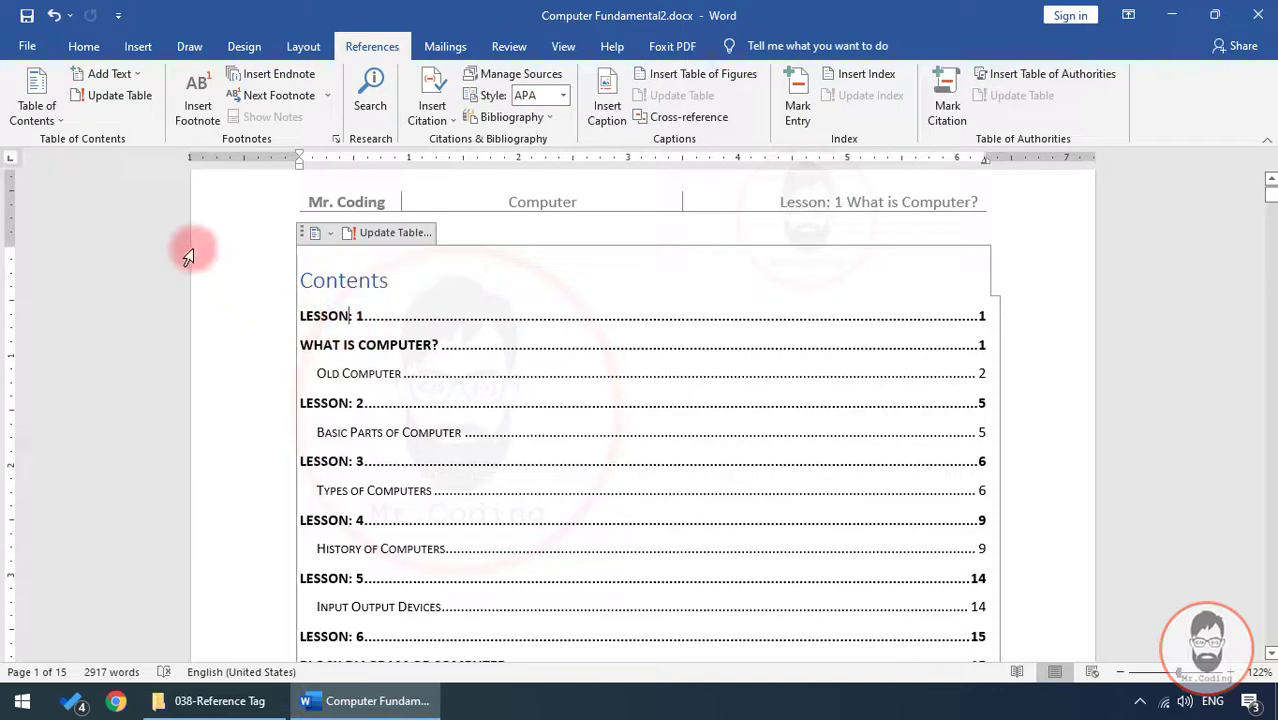
click(108, 75)
click(130, 75)
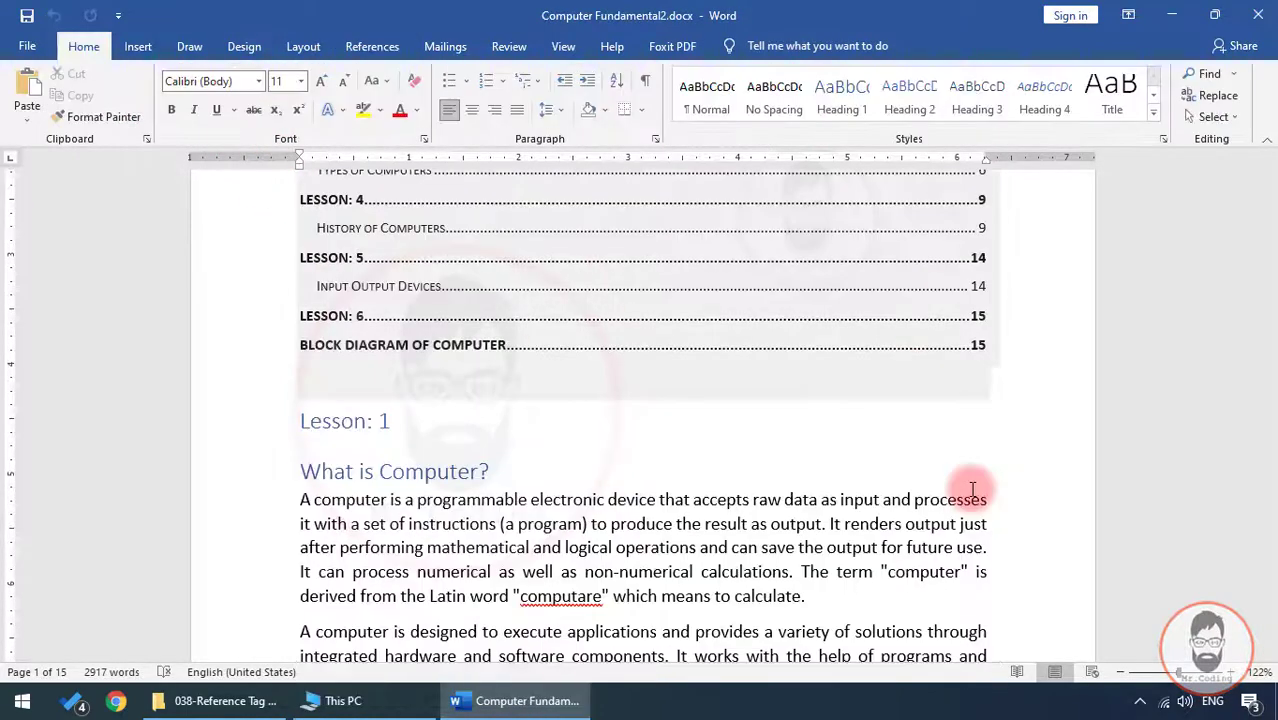
- Bring up the reference commands and go to the opening paragraphs of Lesson: 1 below the contents
click(972, 492)
click(372, 46)
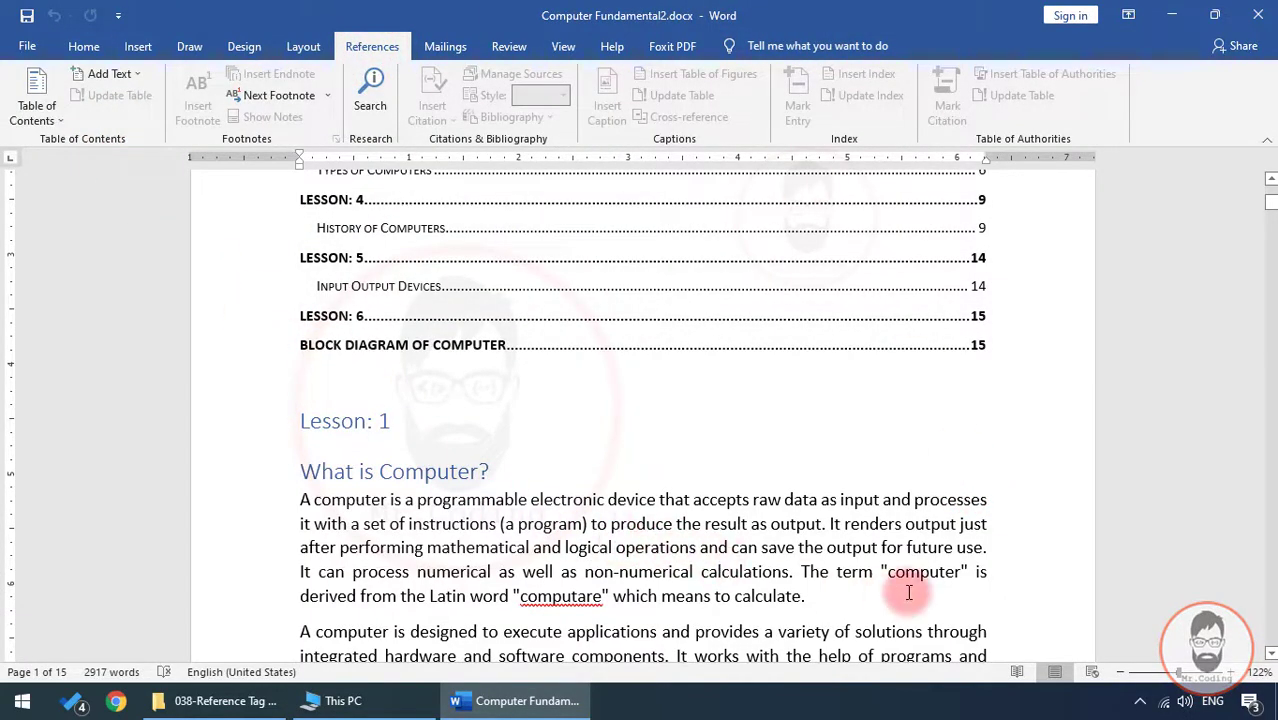
scroll(908, 592, down, 5)
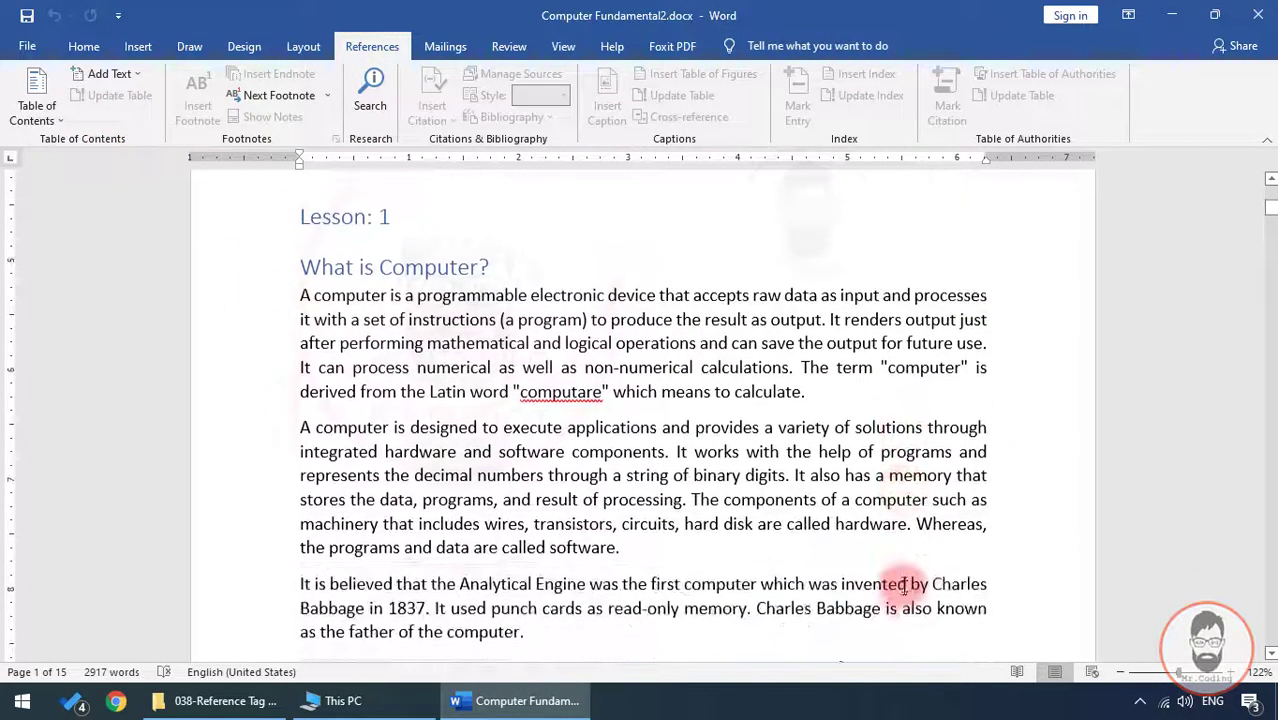